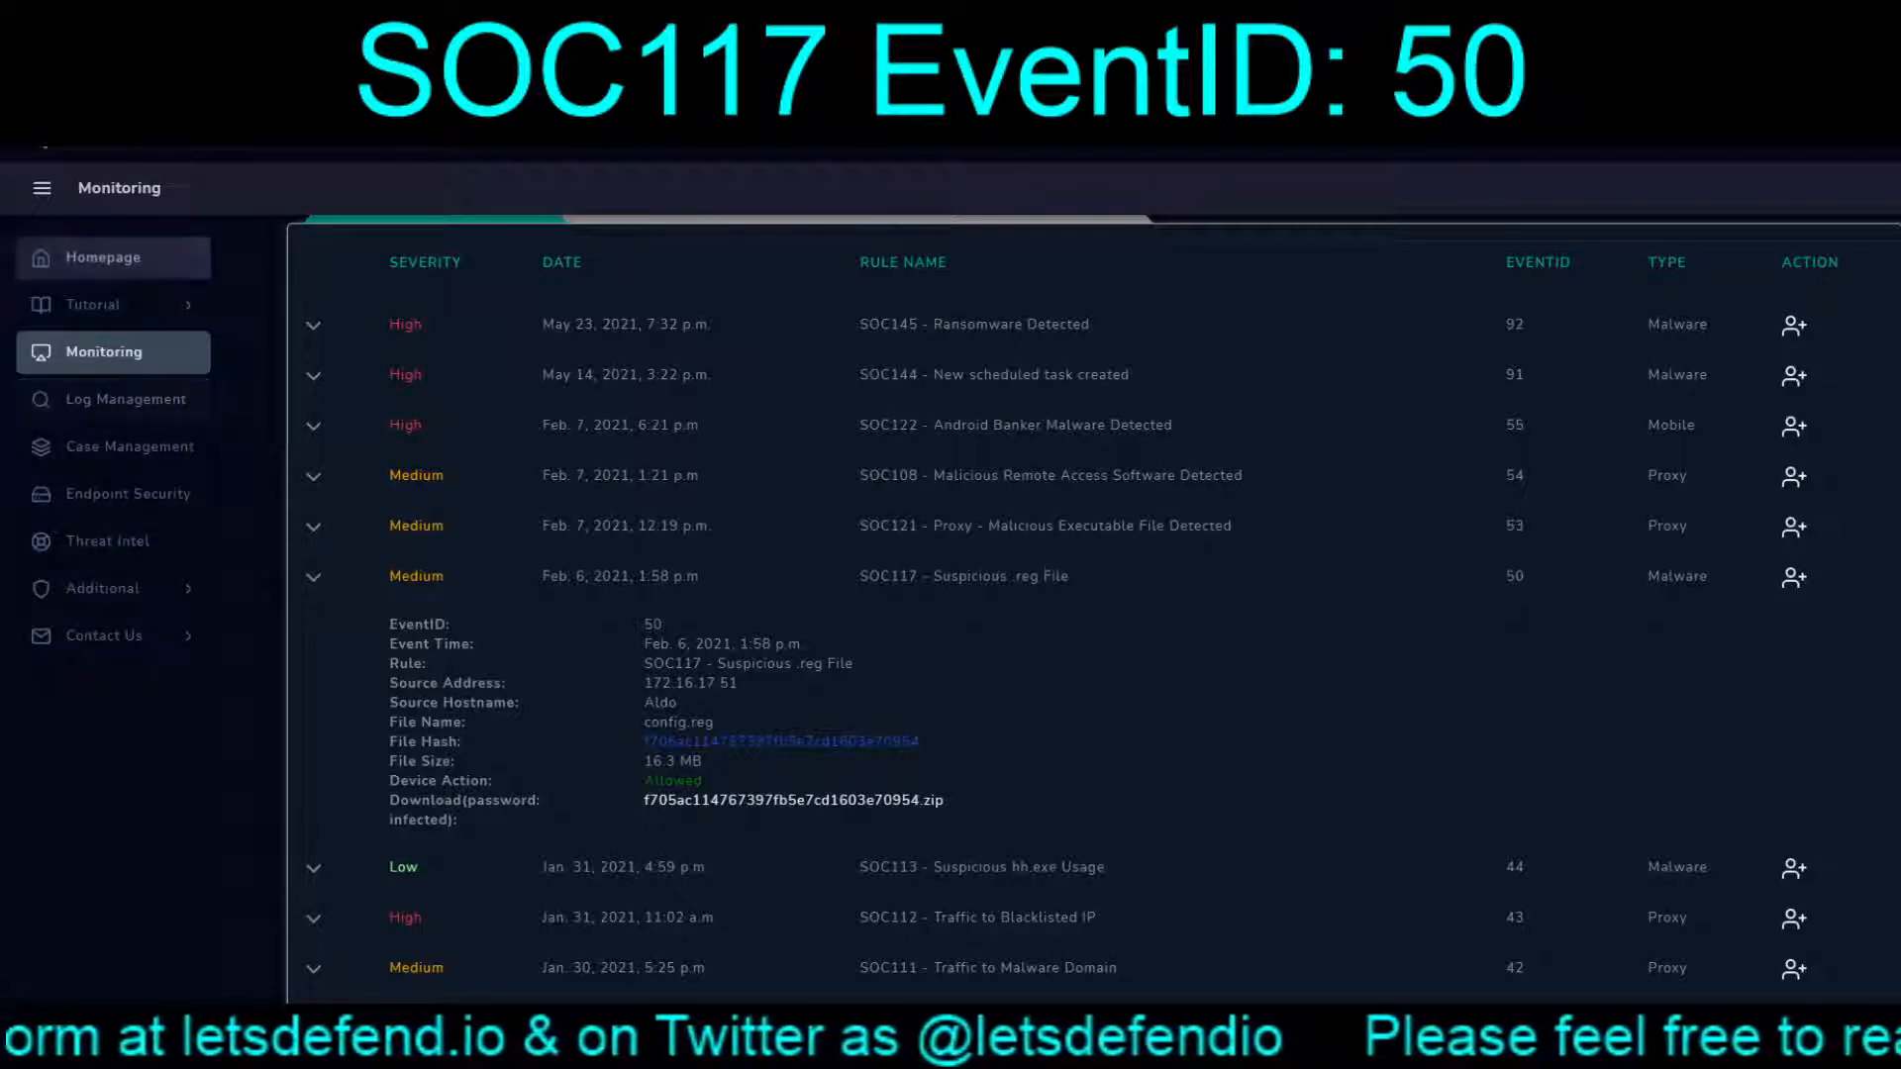
Step: Open the endpoint security details of host 172.16.17.51 and review its browser history
left_click(113, 493)
scroll(1070, 594, "down", 9)
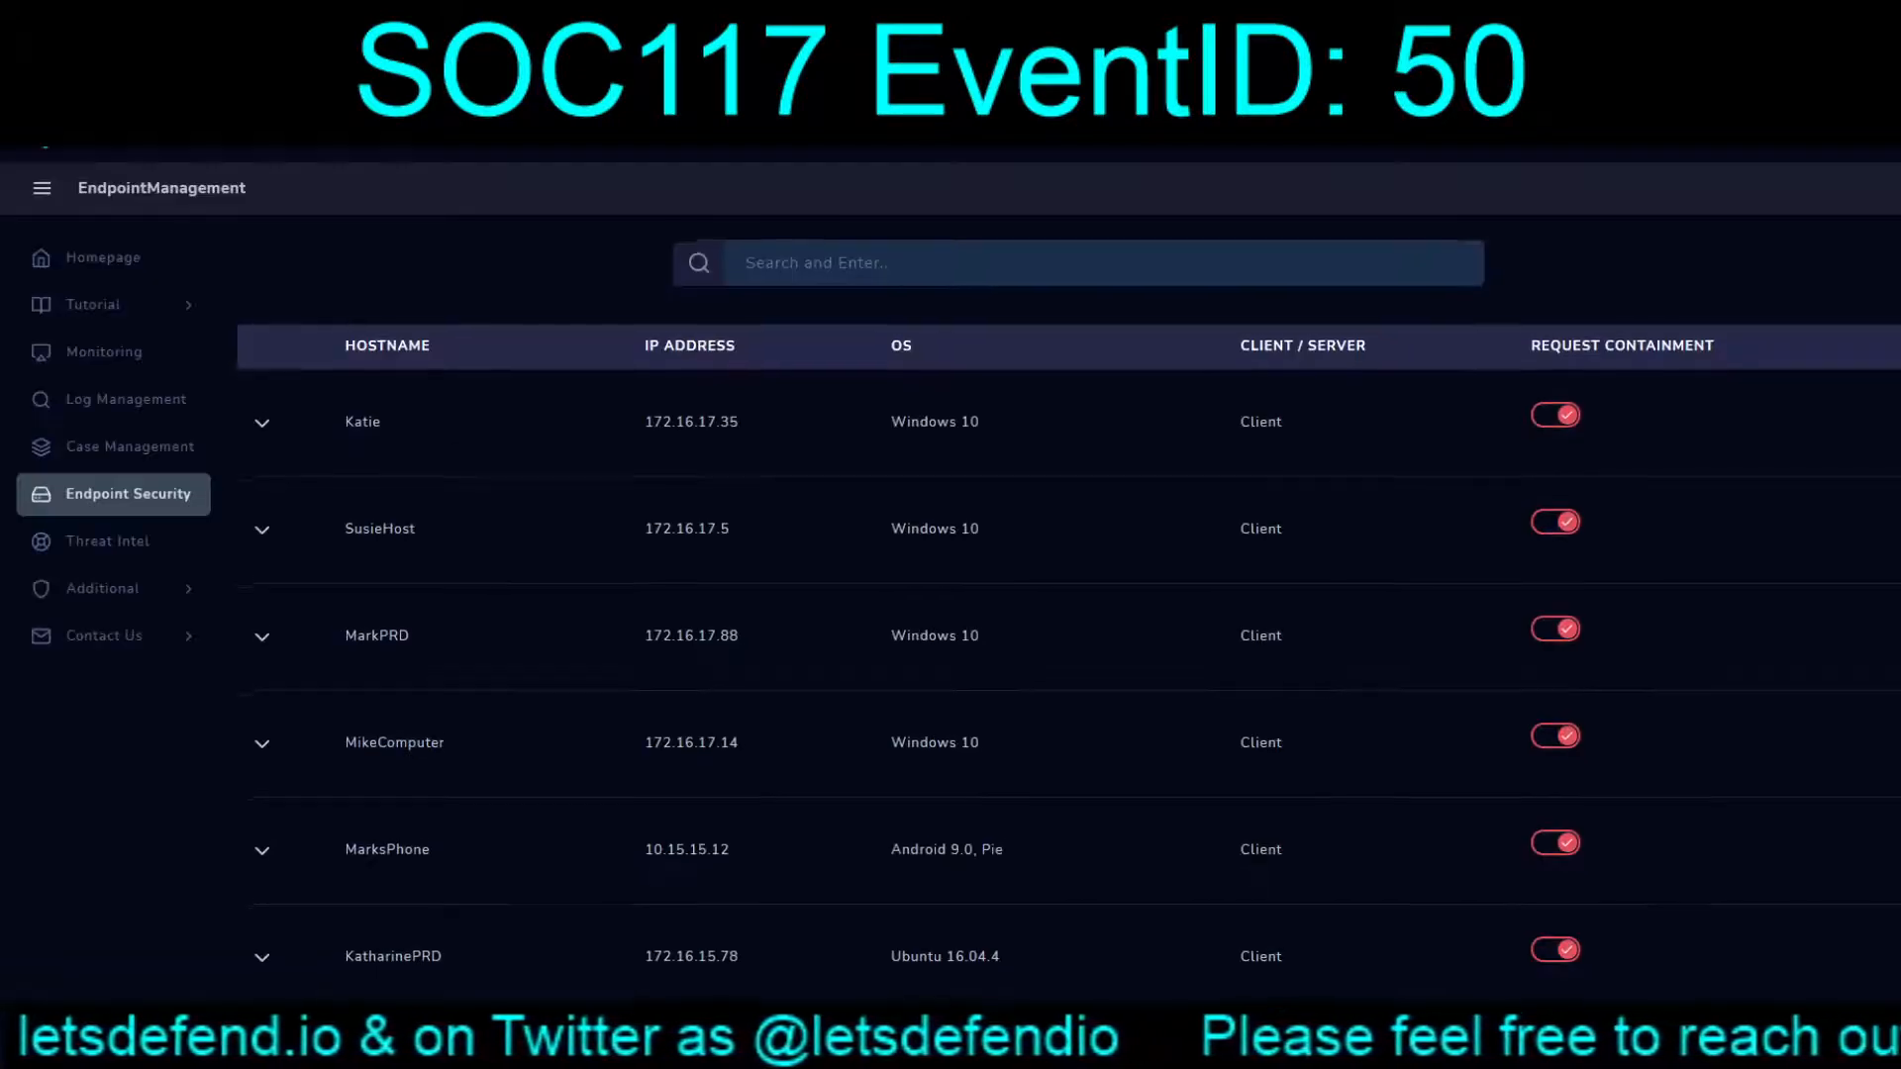
scroll(1069, 594, "down", 5)
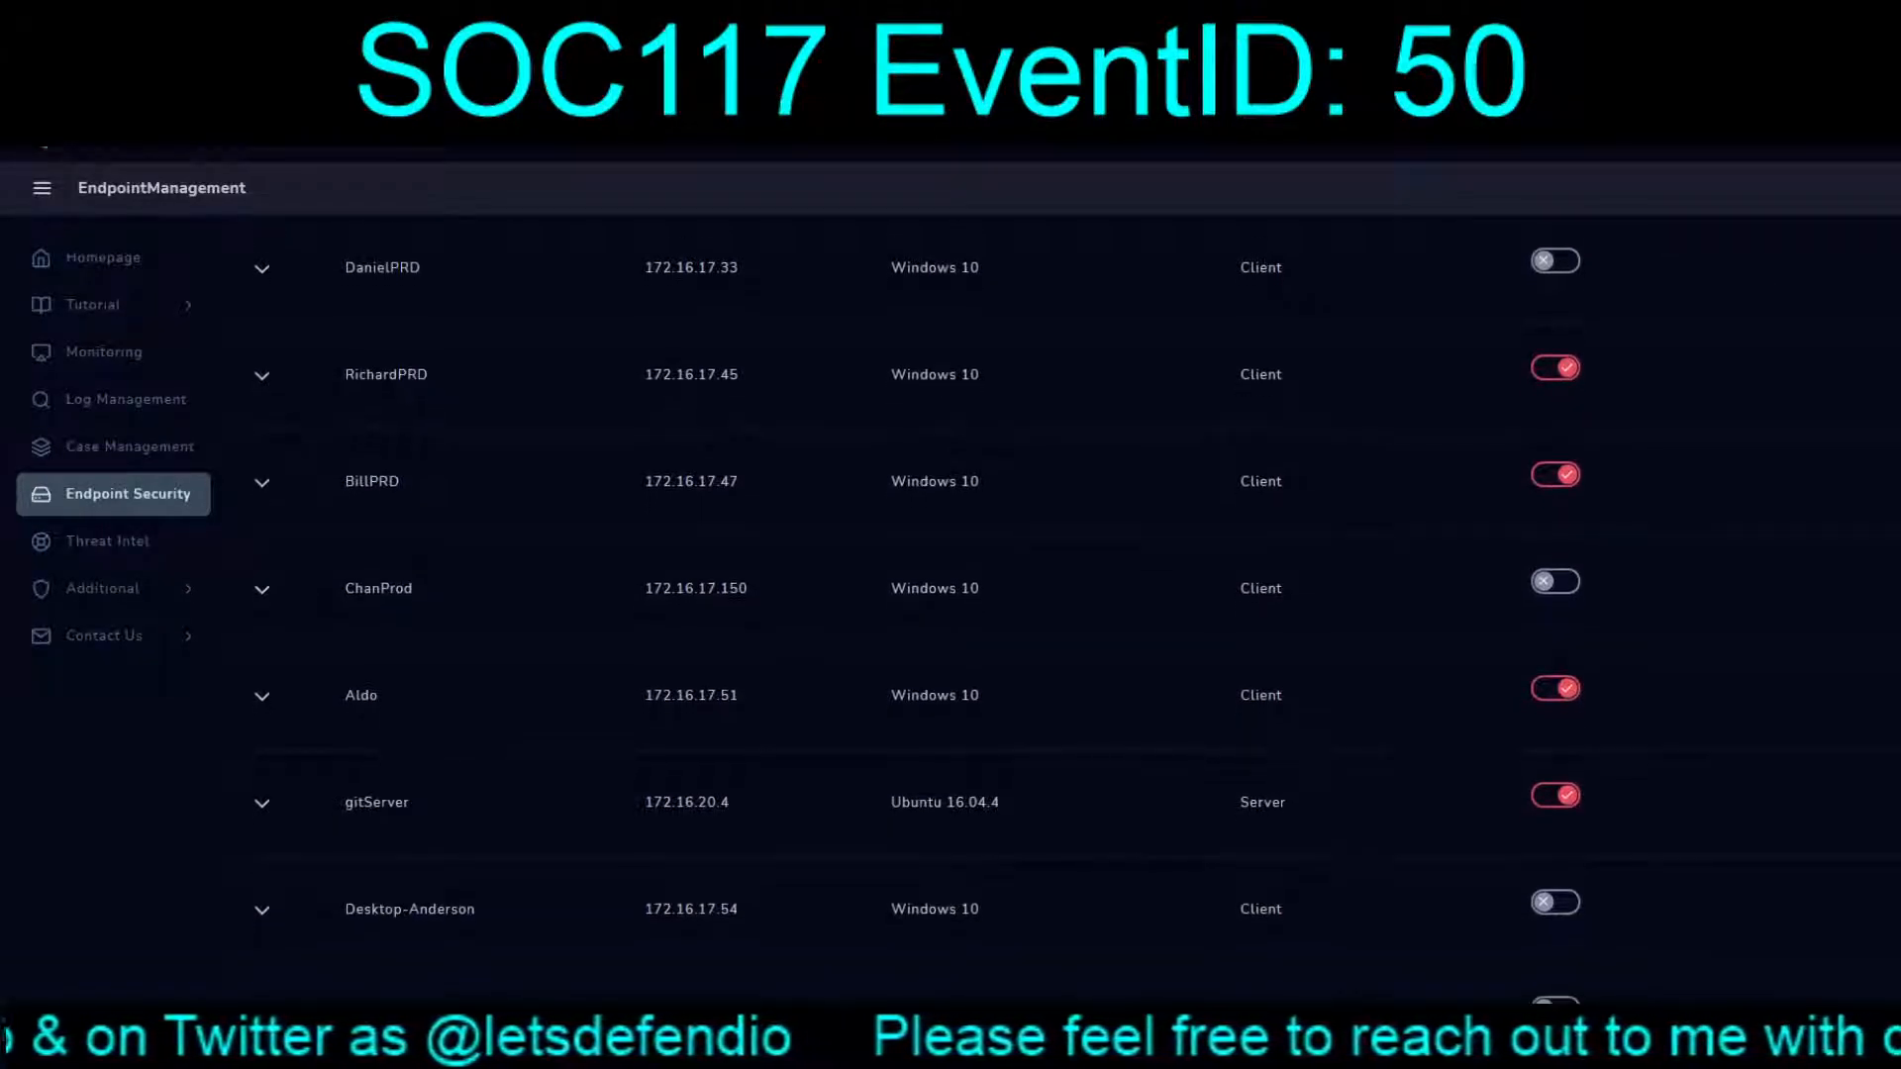
left_click(261, 696)
scroll(1069, 594, "down", 1)
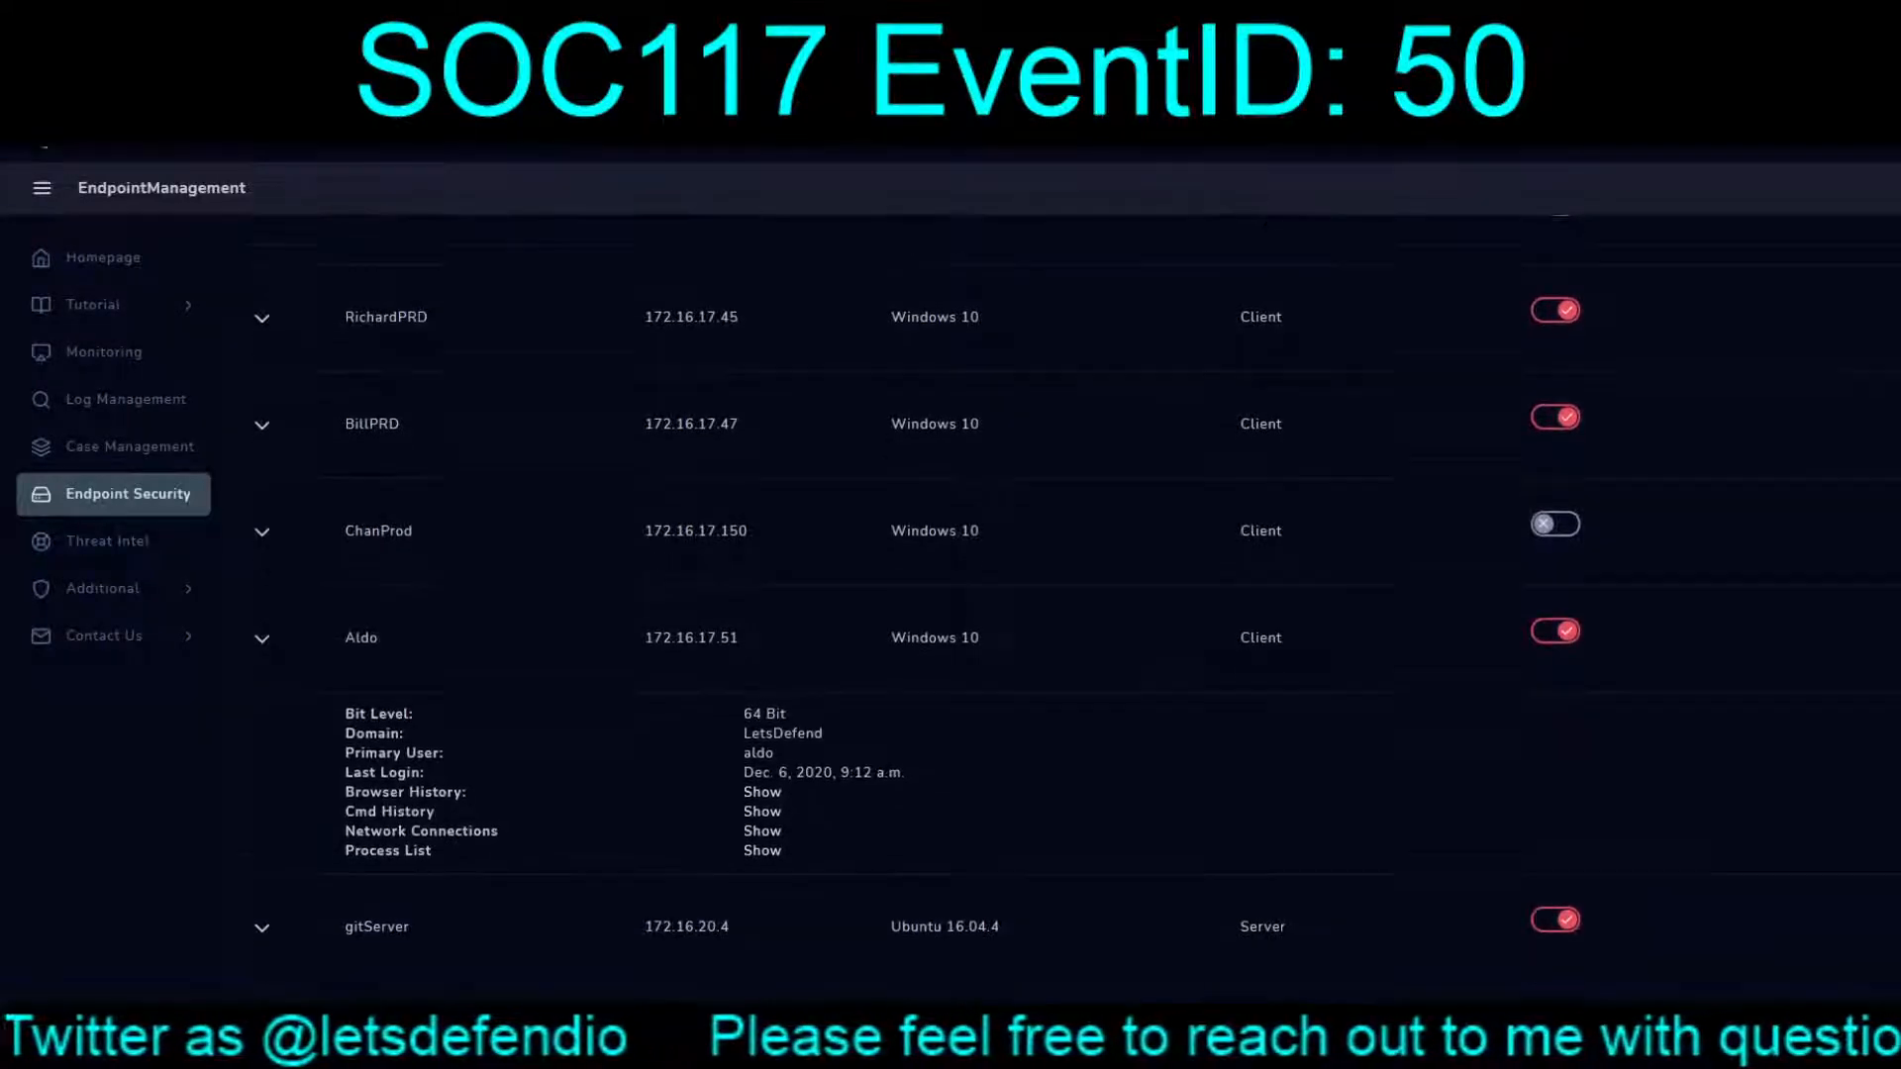
left_click(763, 749)
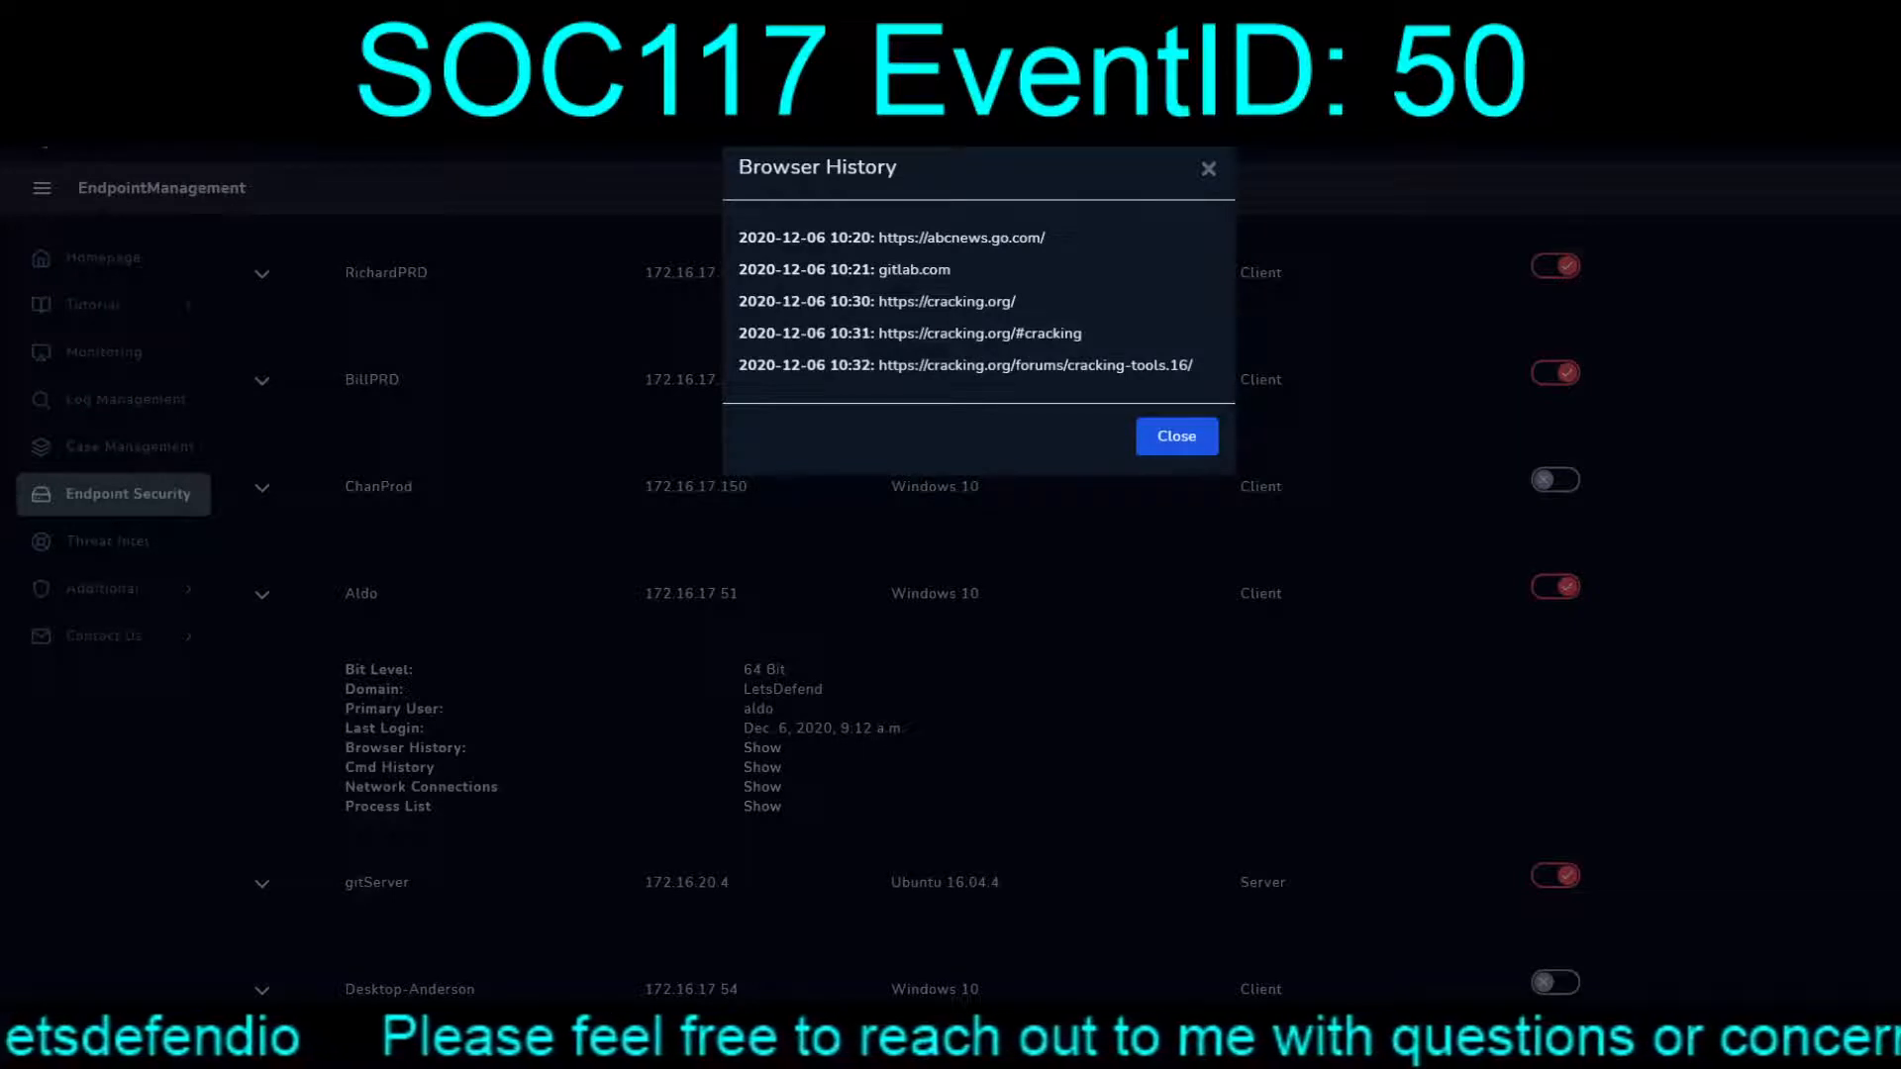
left_click(1177, 436)
Step: Review the command history and the network connections of host 172.16.17.51
left_click(762, 768)
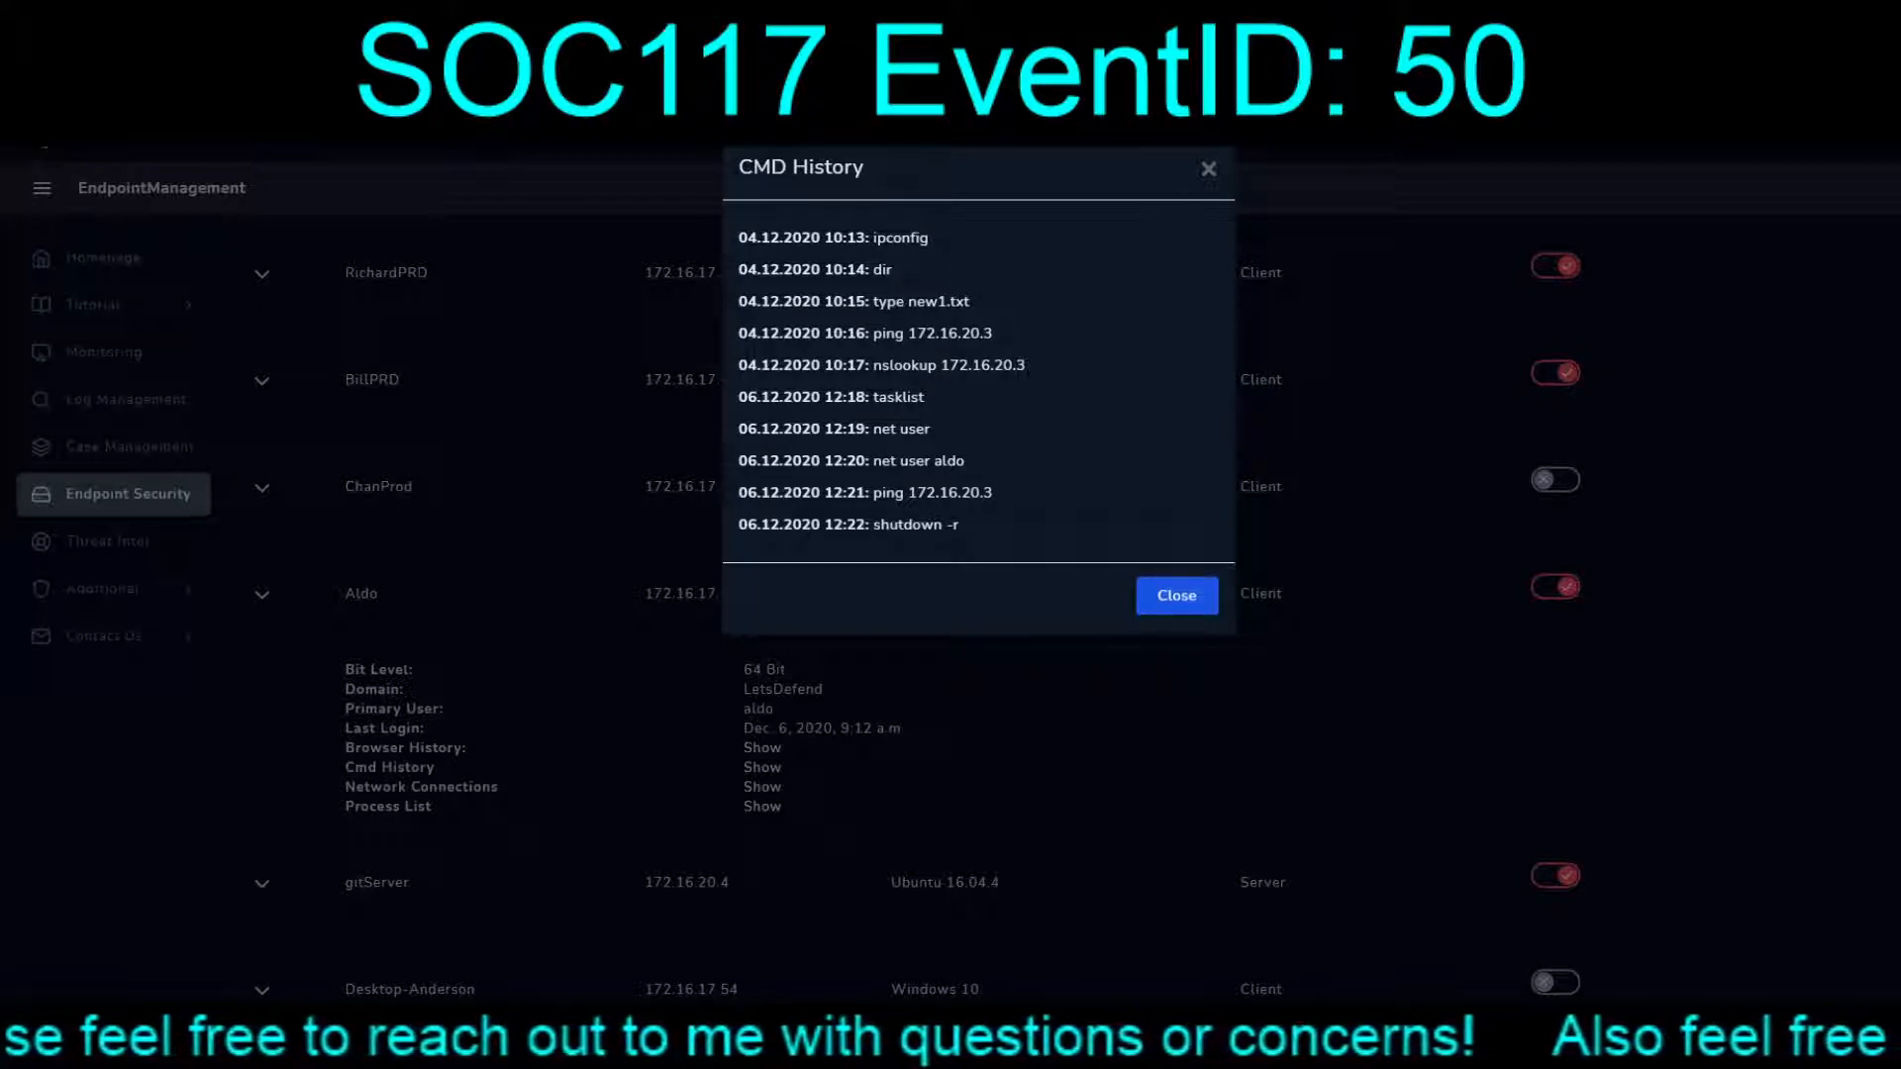
left_click(1176, 595)
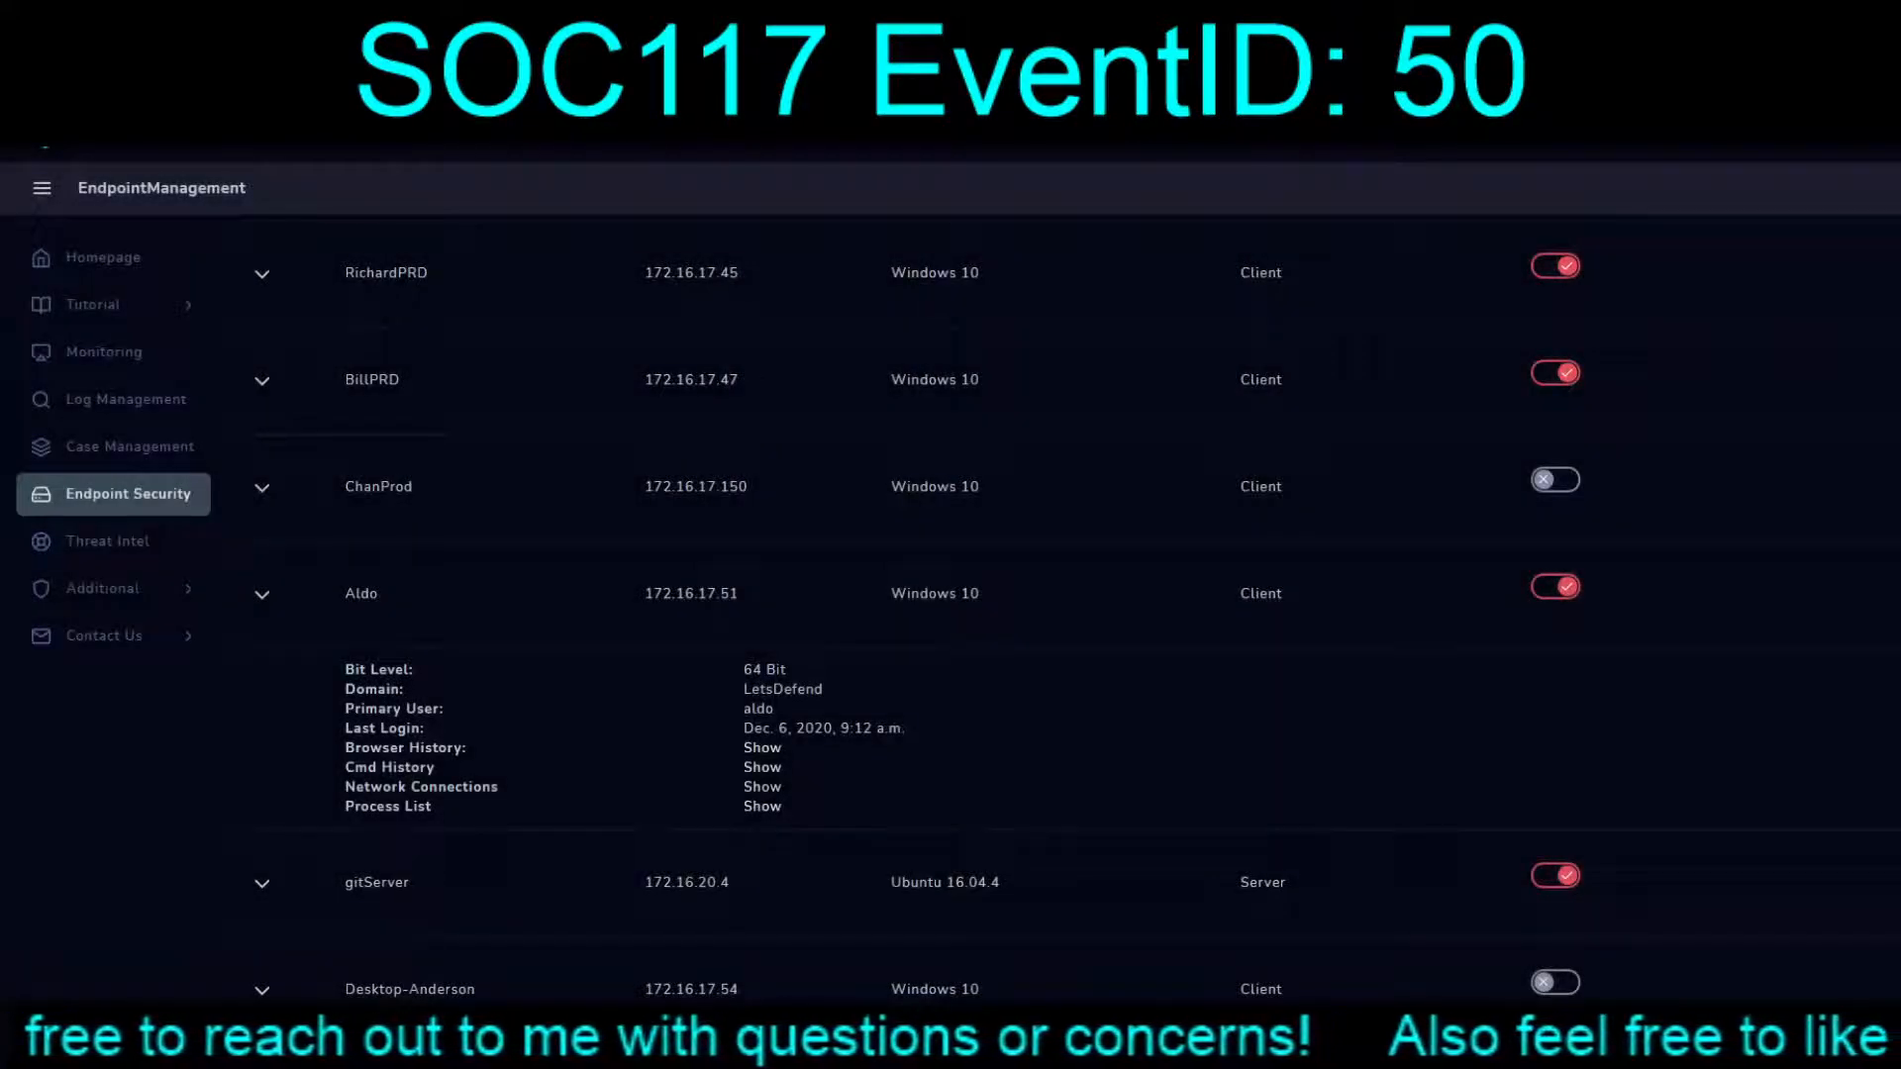
left_click(763, 788)
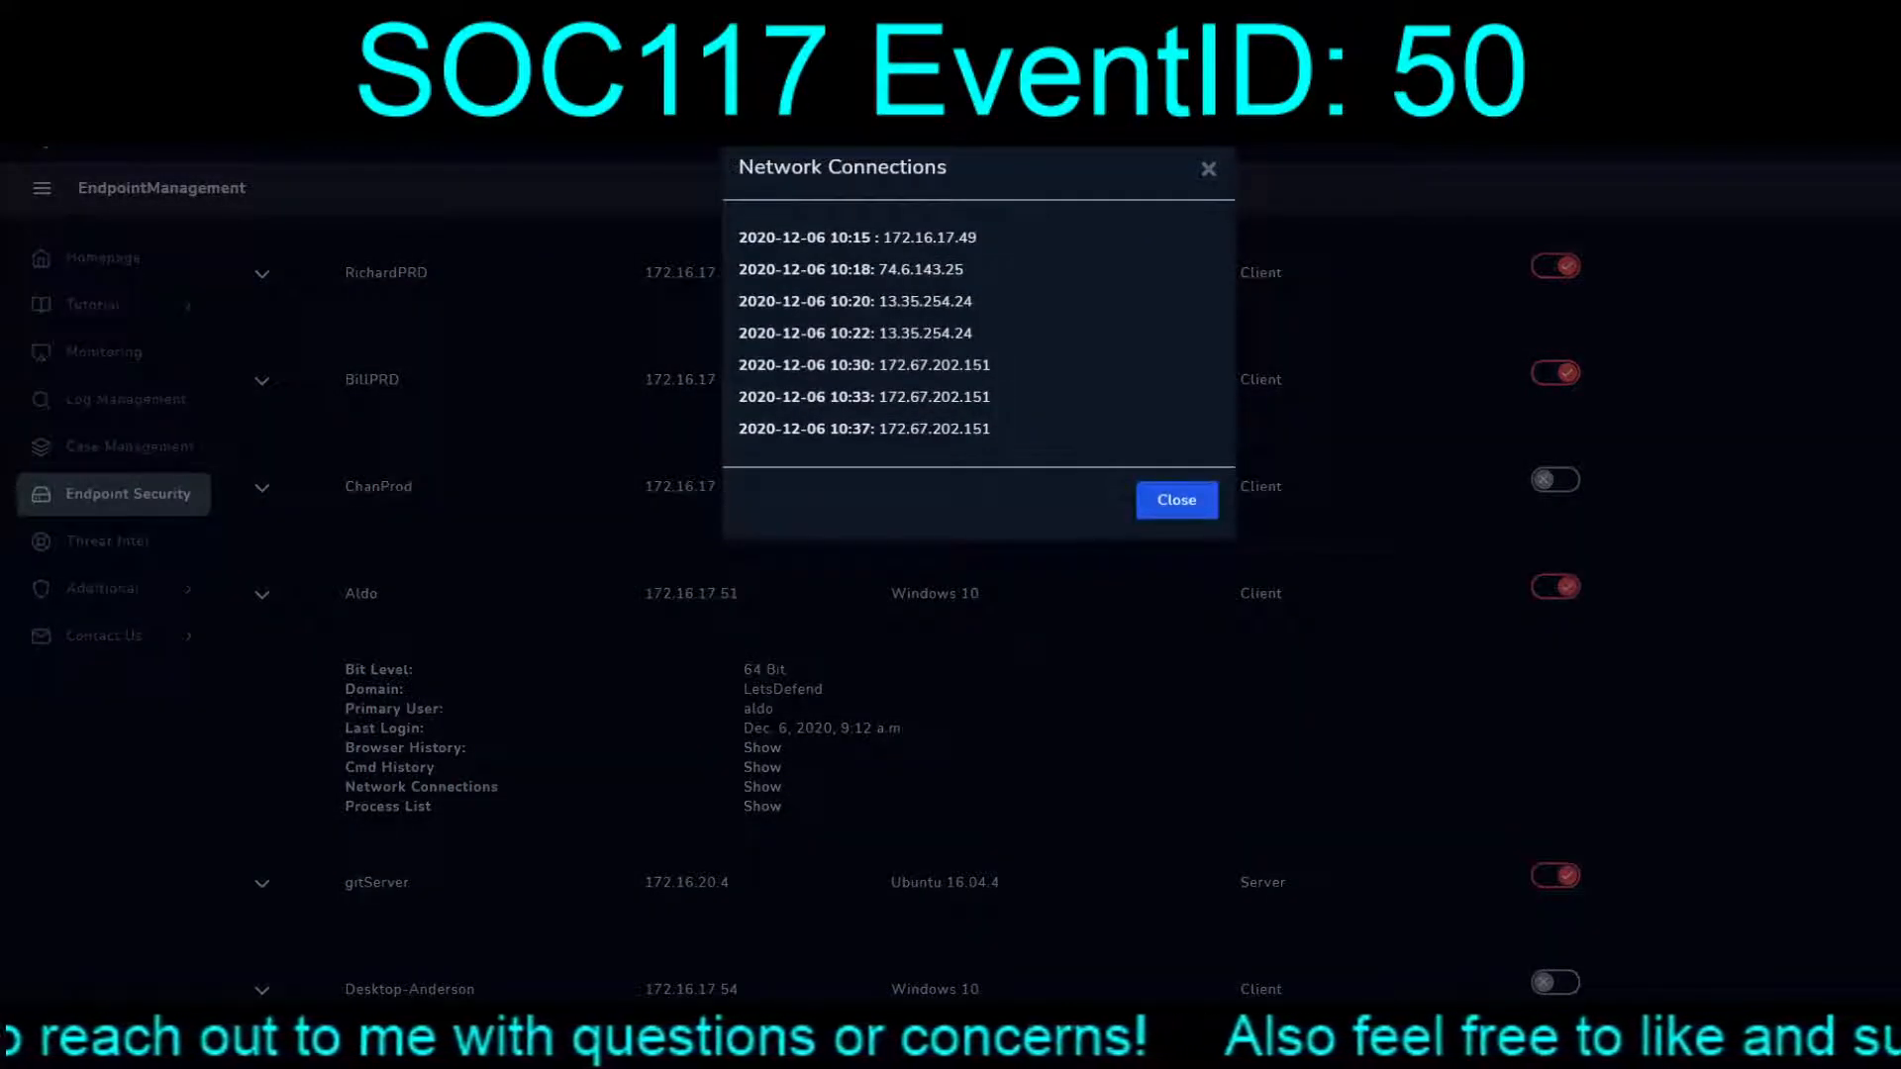
left_click(1176, 499)
Step: Inspect the powershell.exe, iexplore.exe, notepad.exe, Chrome.exe and AcroRd32.exe entries in the host's process list
left_click(762, 806)
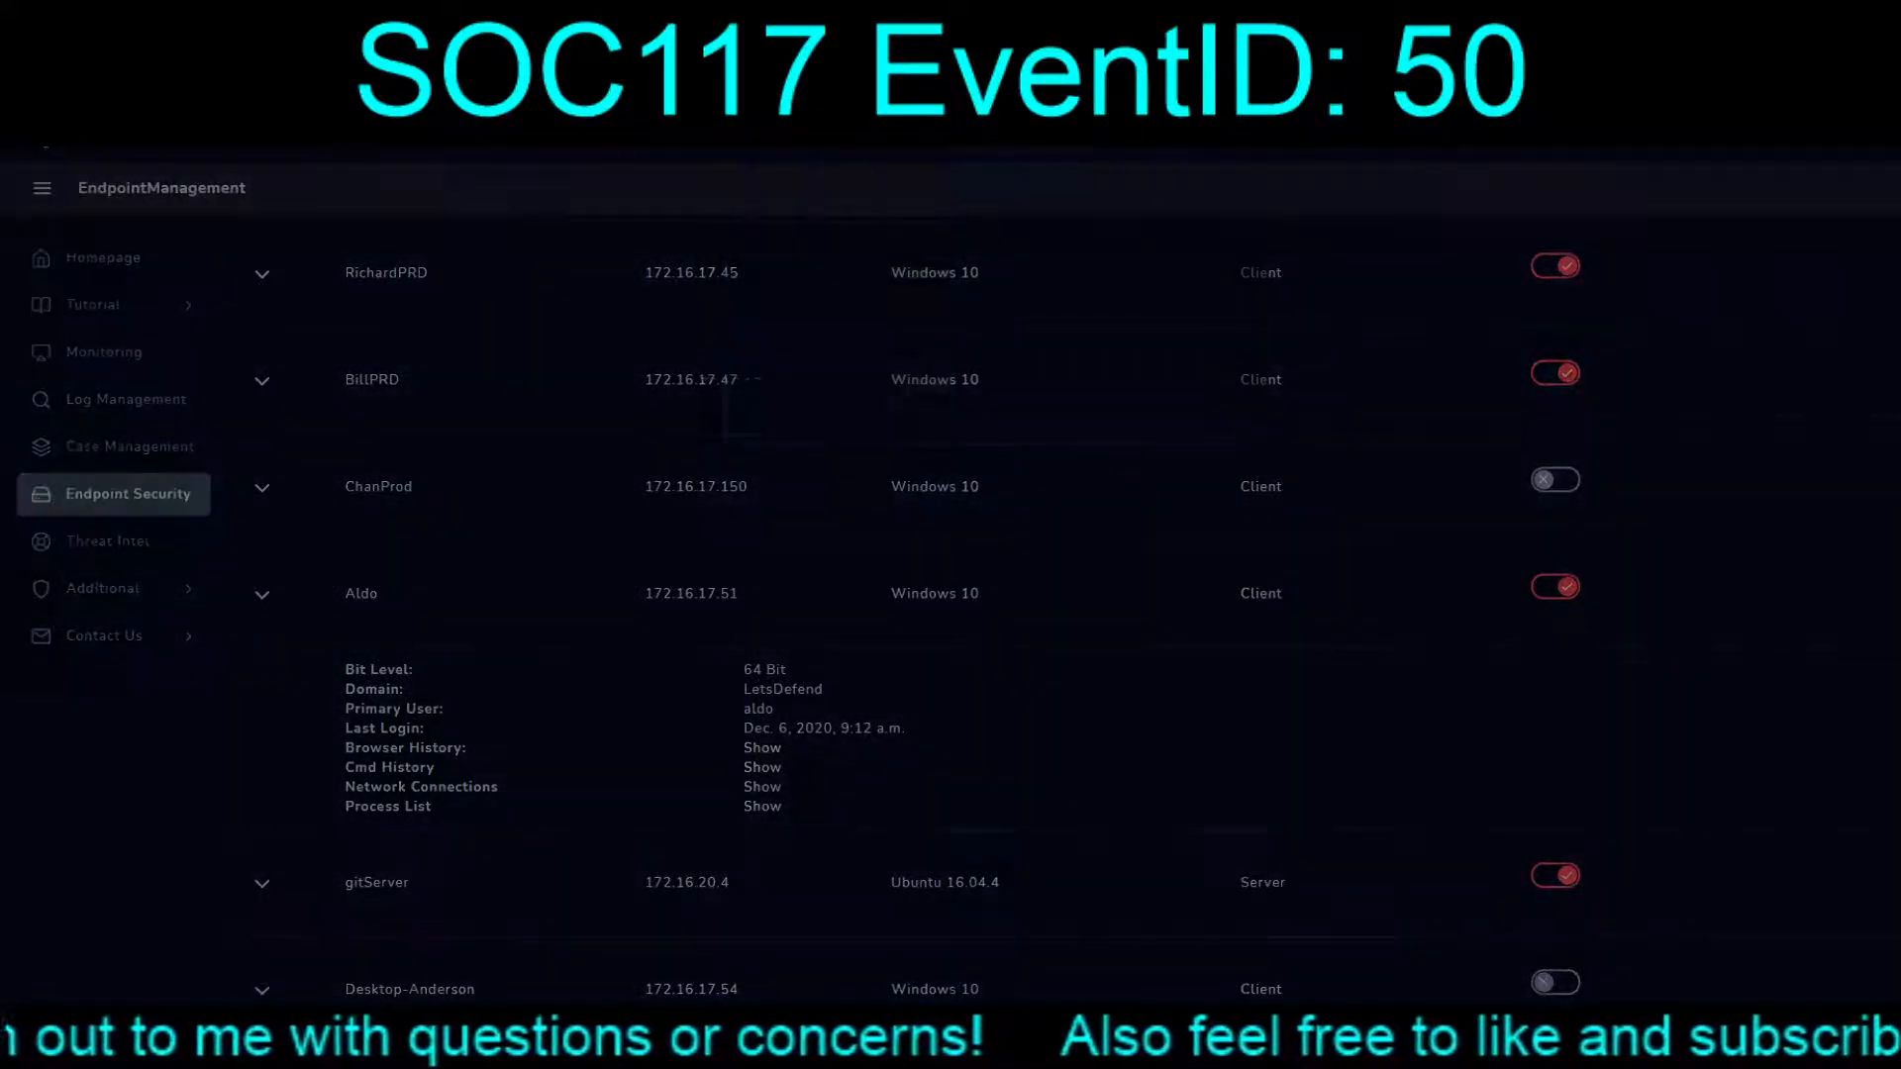
left_click(800, 335)
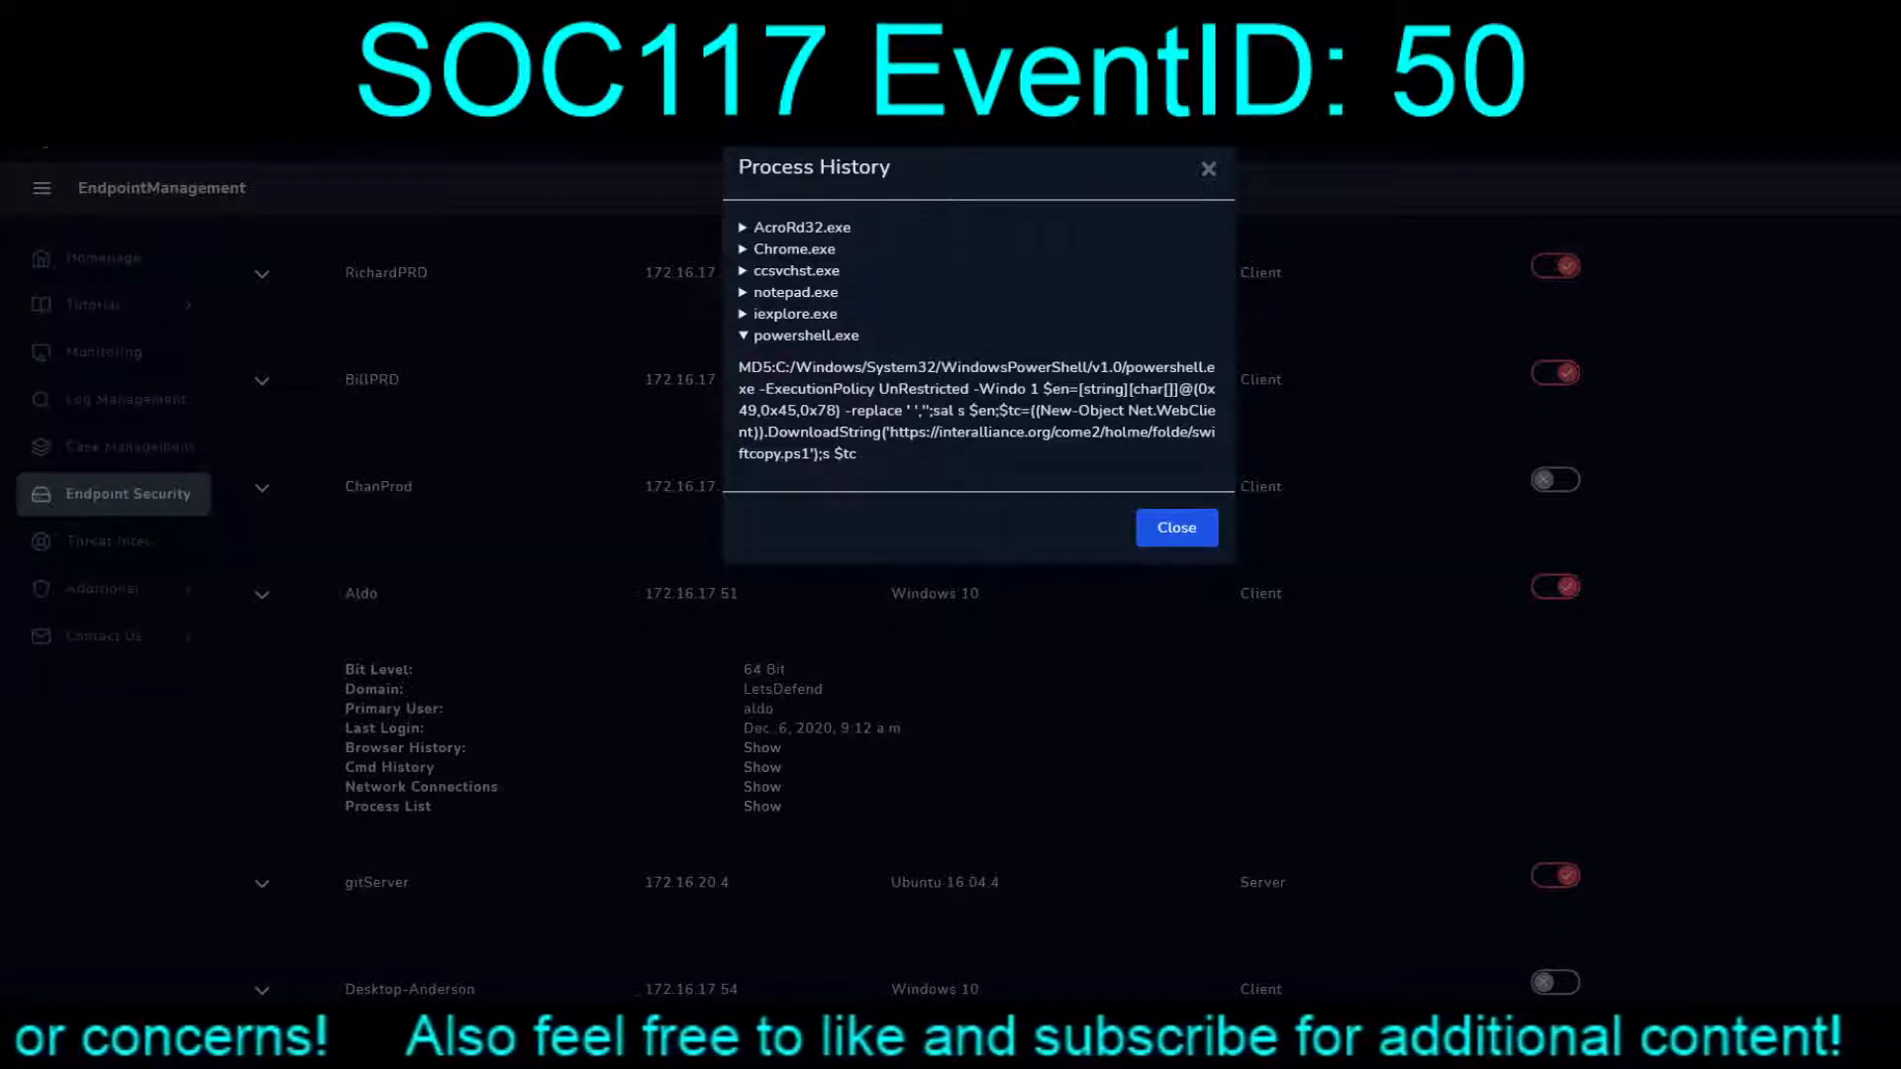
left_click(794, 313)
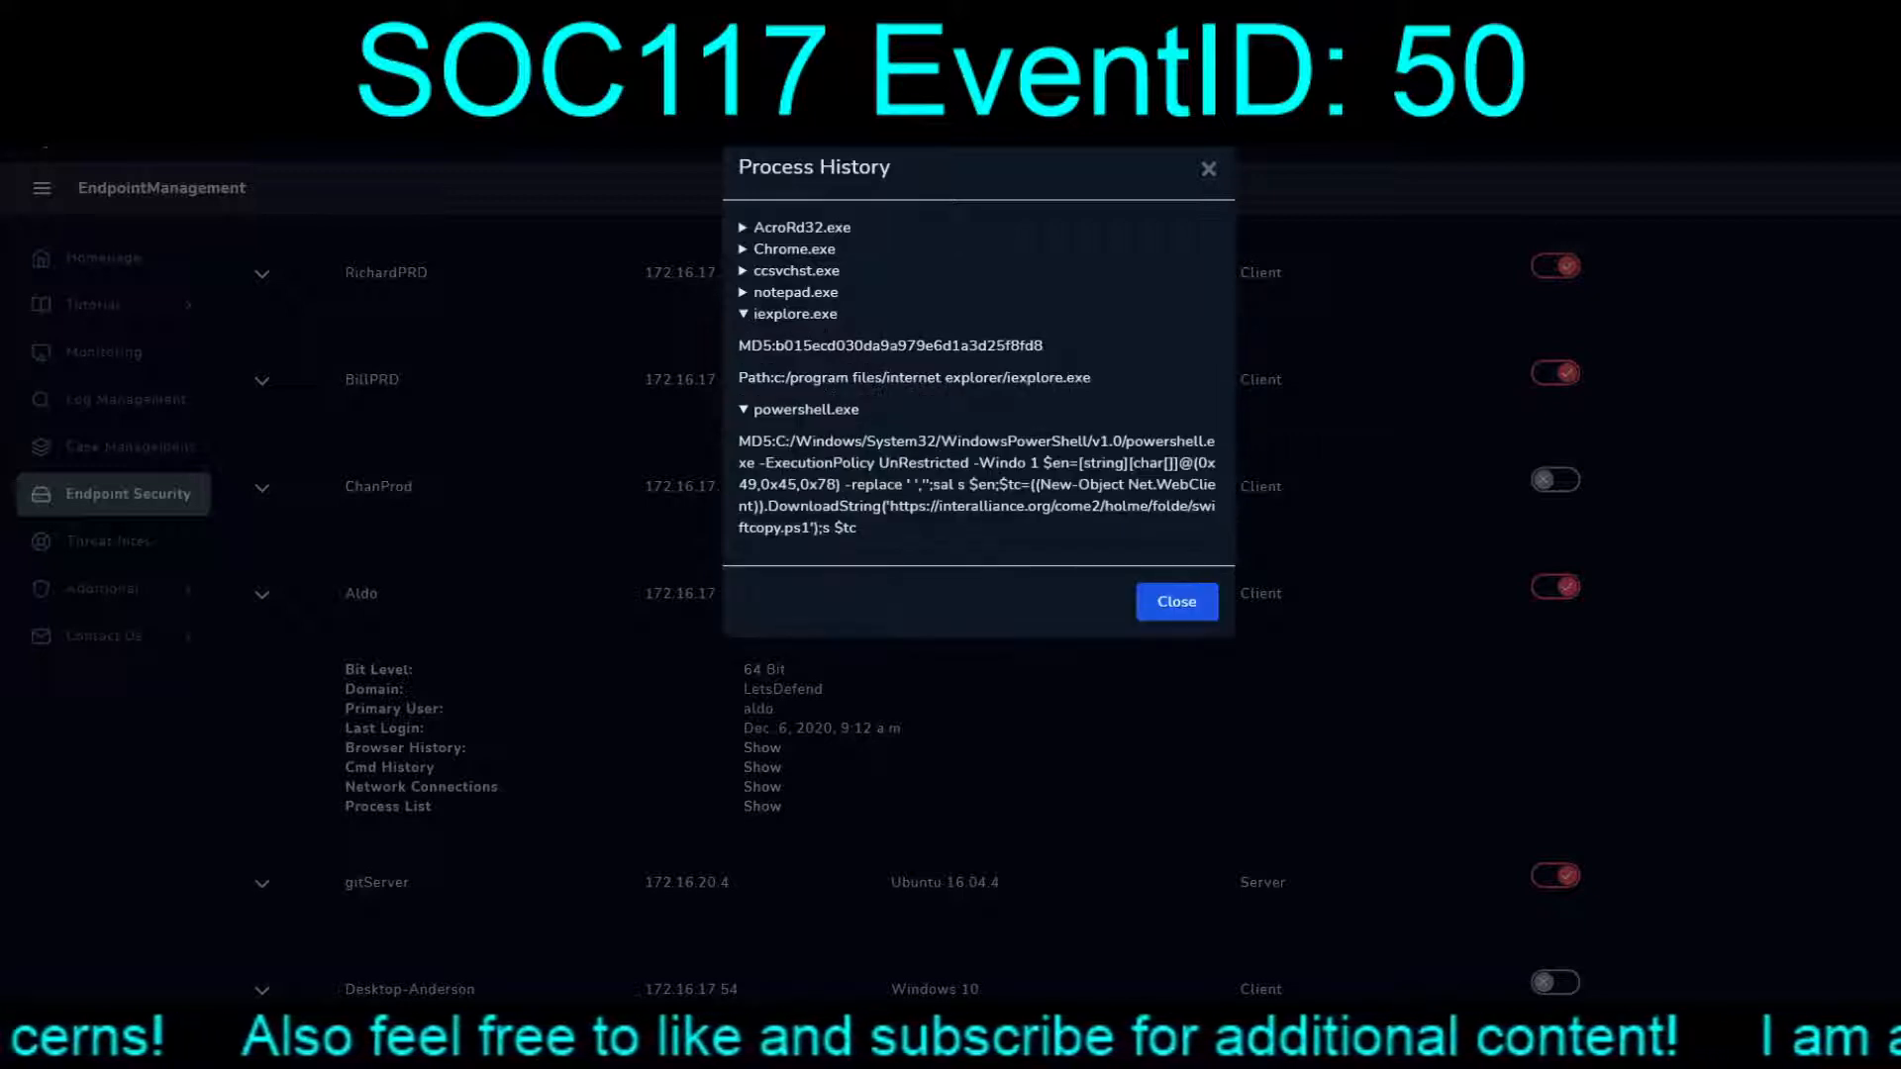
left_click(794, 294)
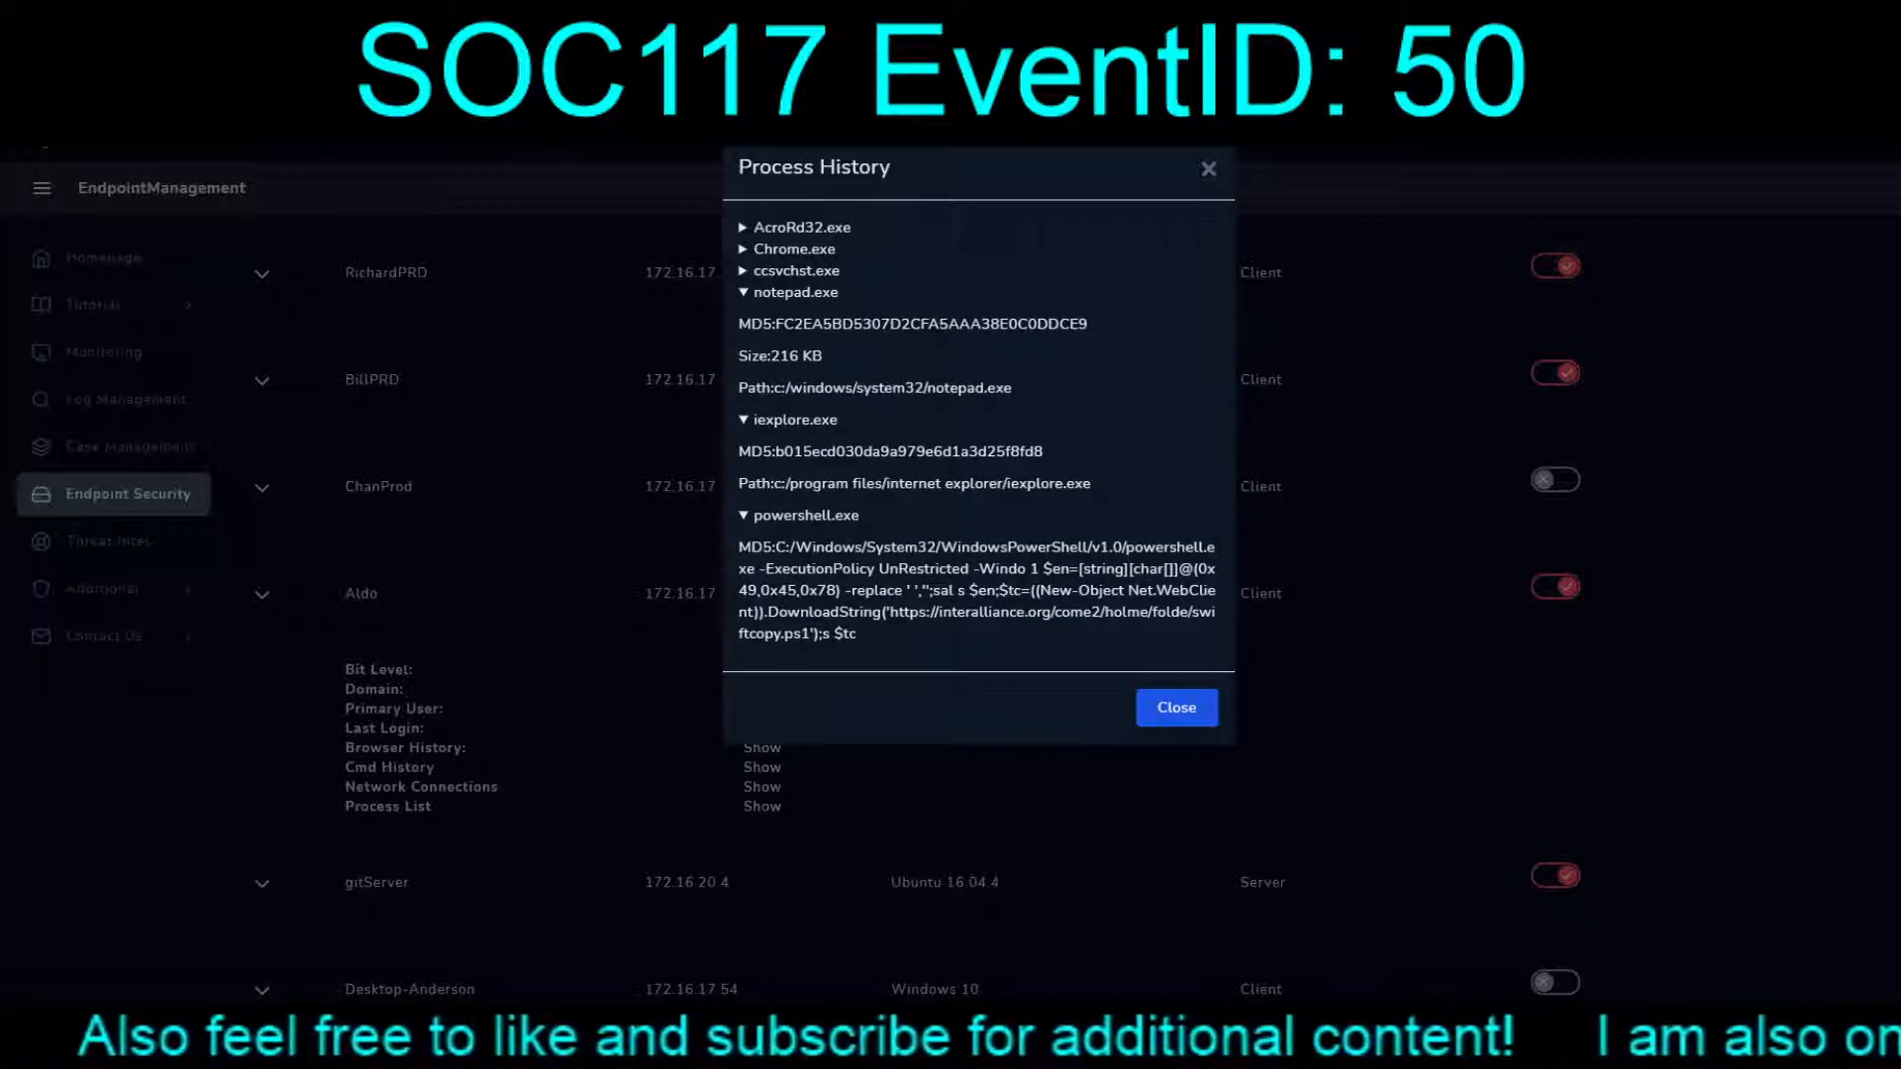
left_click(794, 248)
left_click(794, 227)
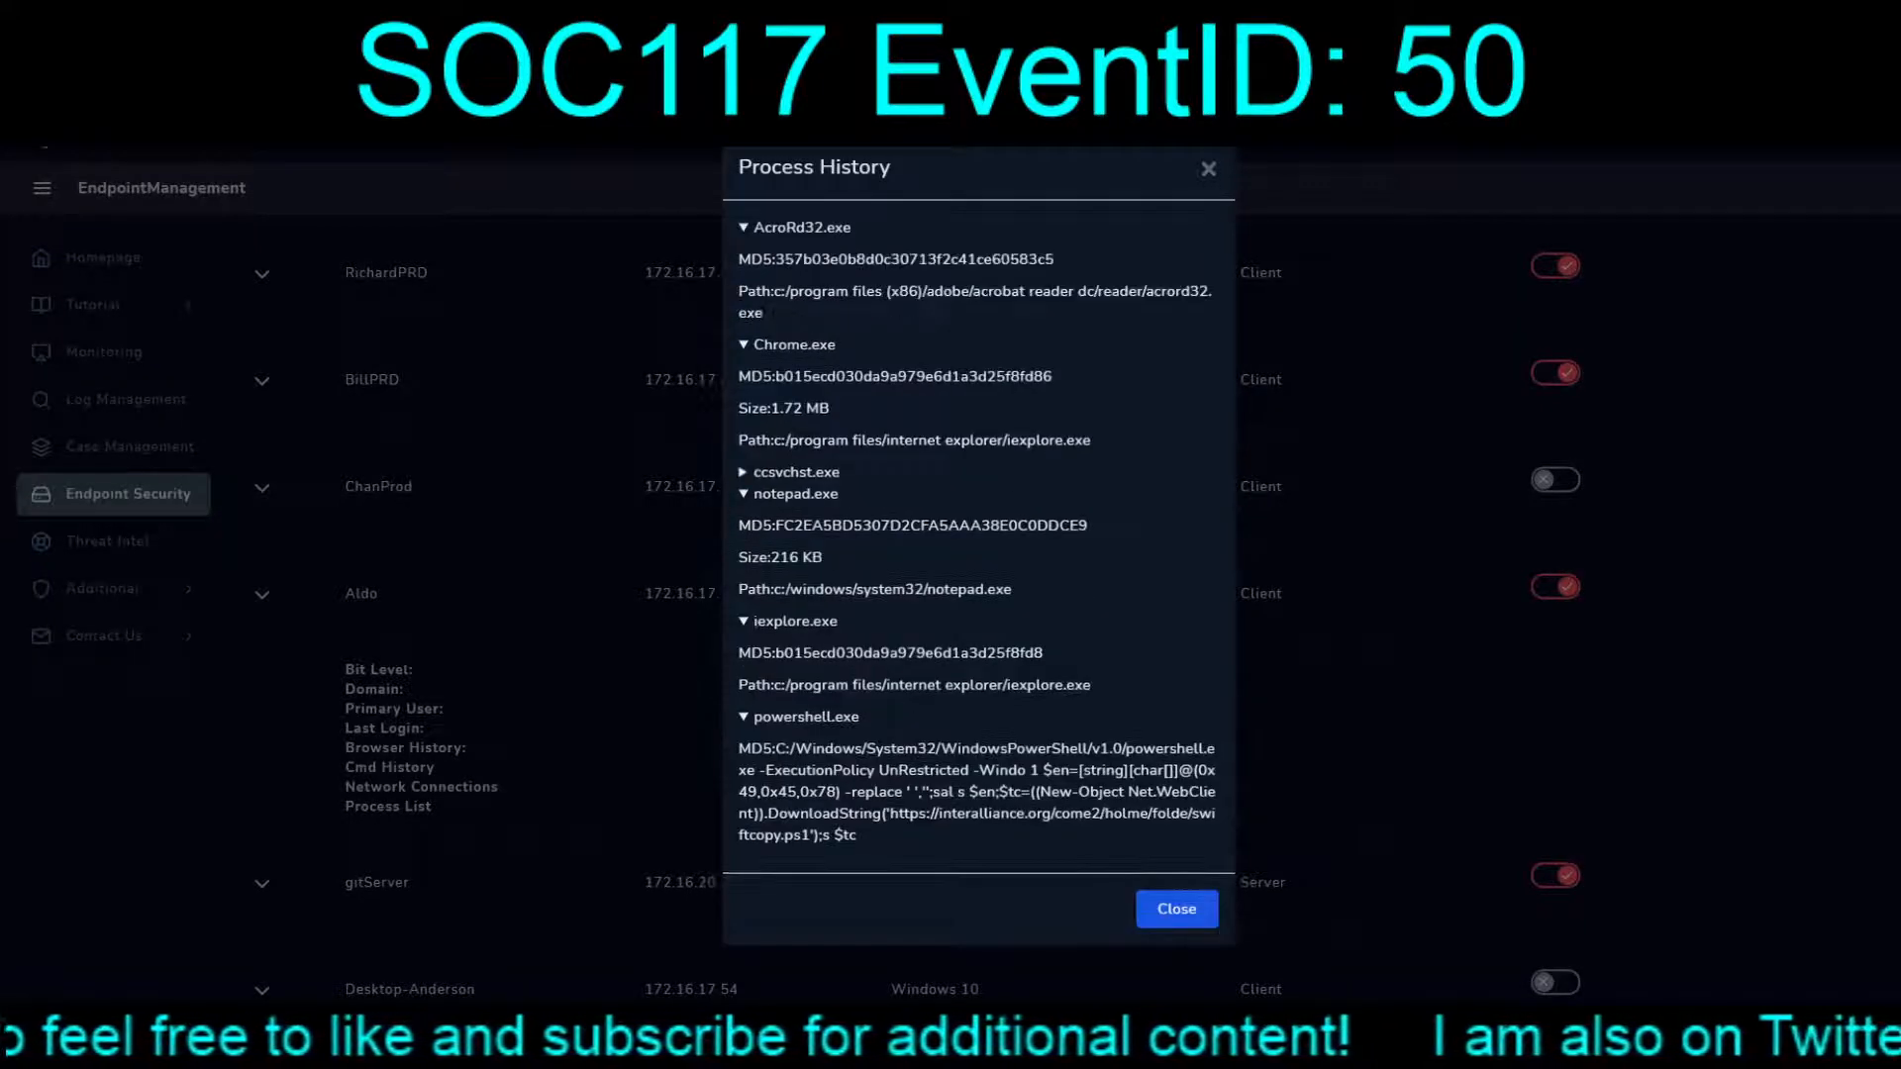
left_click(1177, 909)
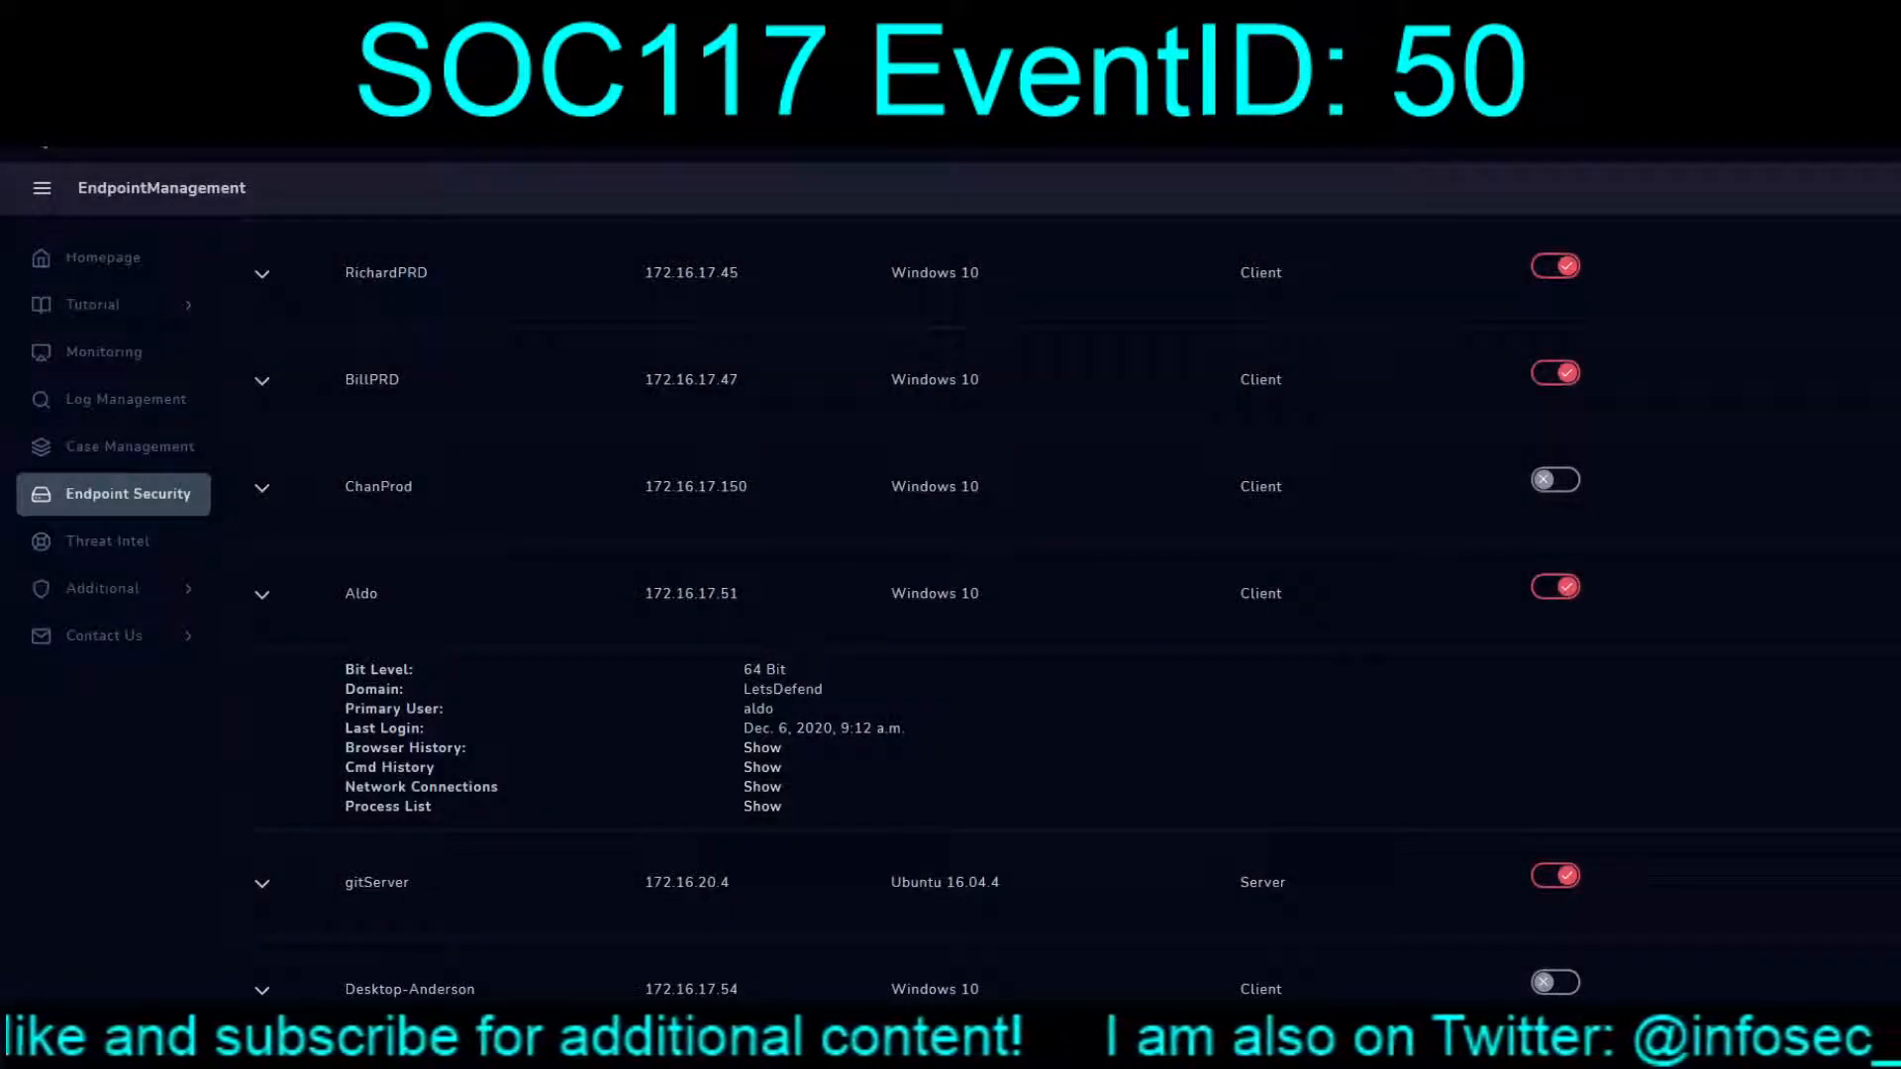
Step: Copy the host's IP address, filter the log search by source address 172.16.17.51 and check the matching entry's raw log
left_click(691, 593)
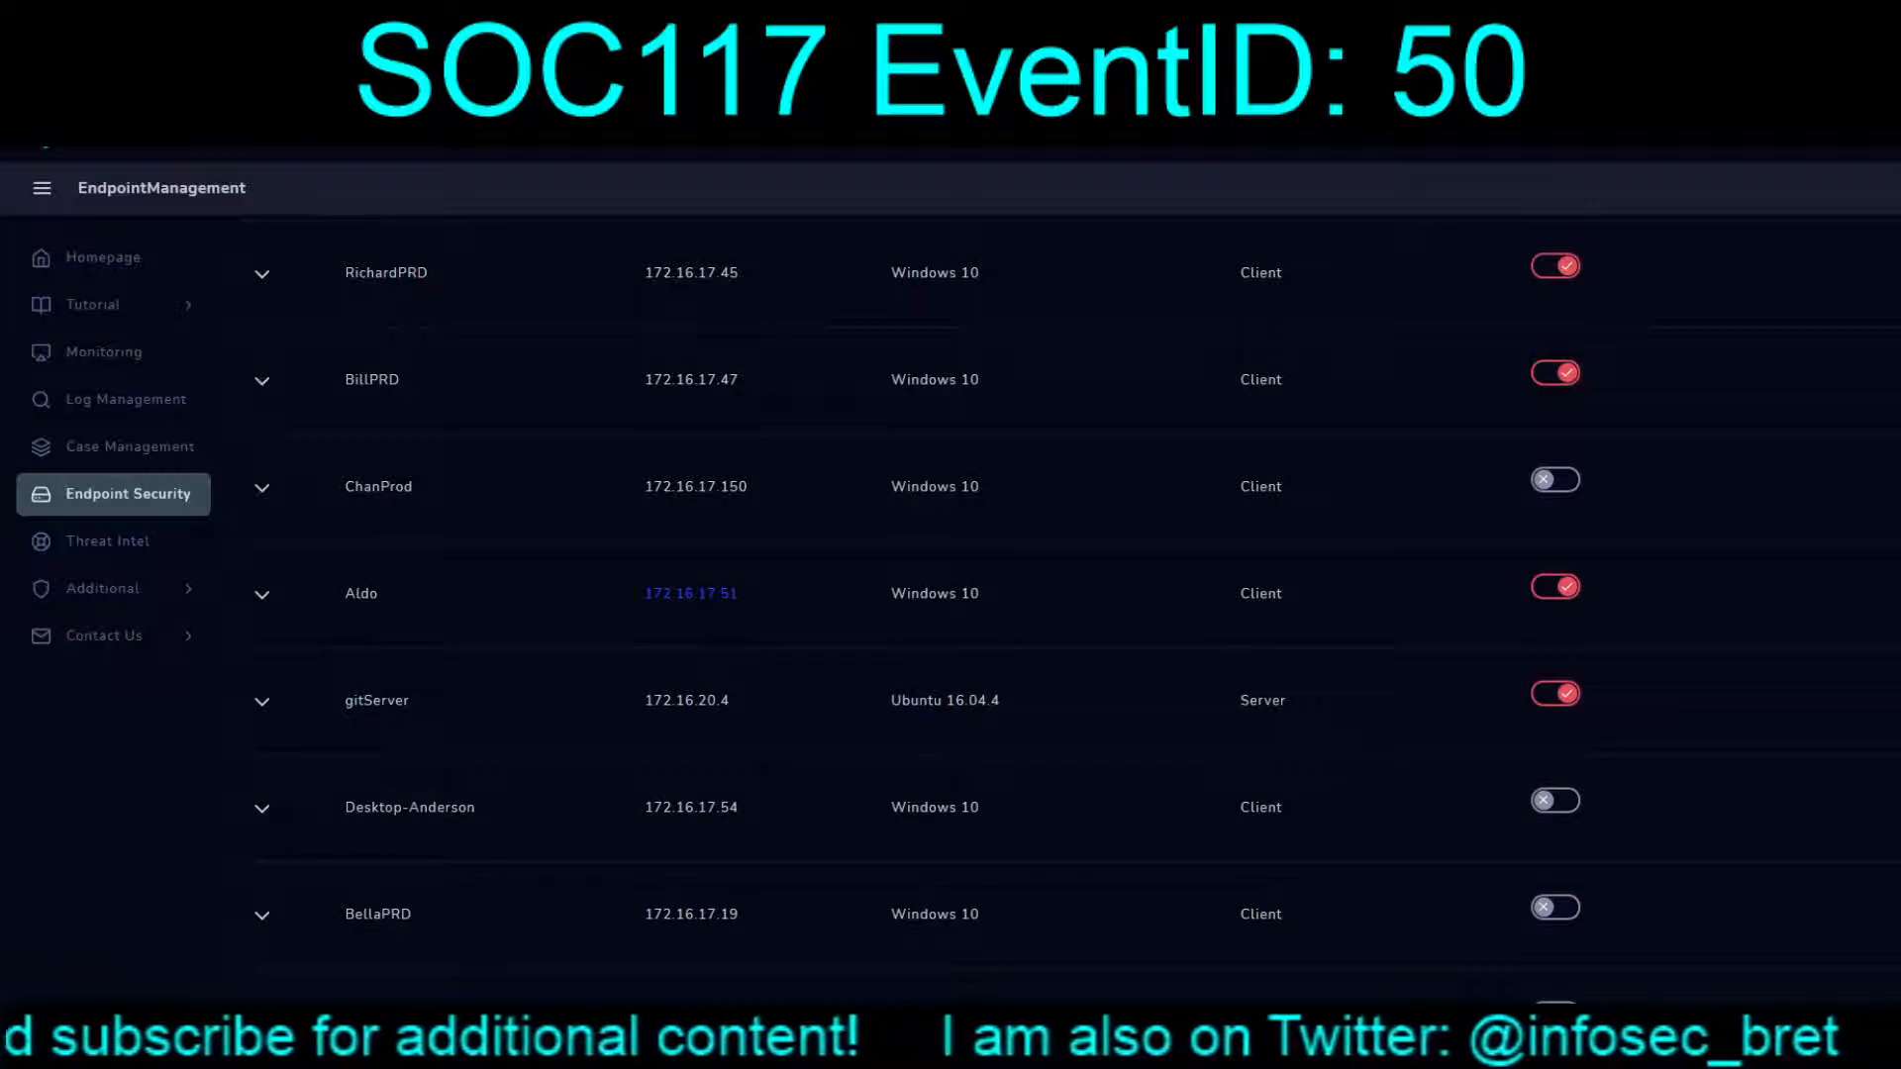
left_click(691, 593)
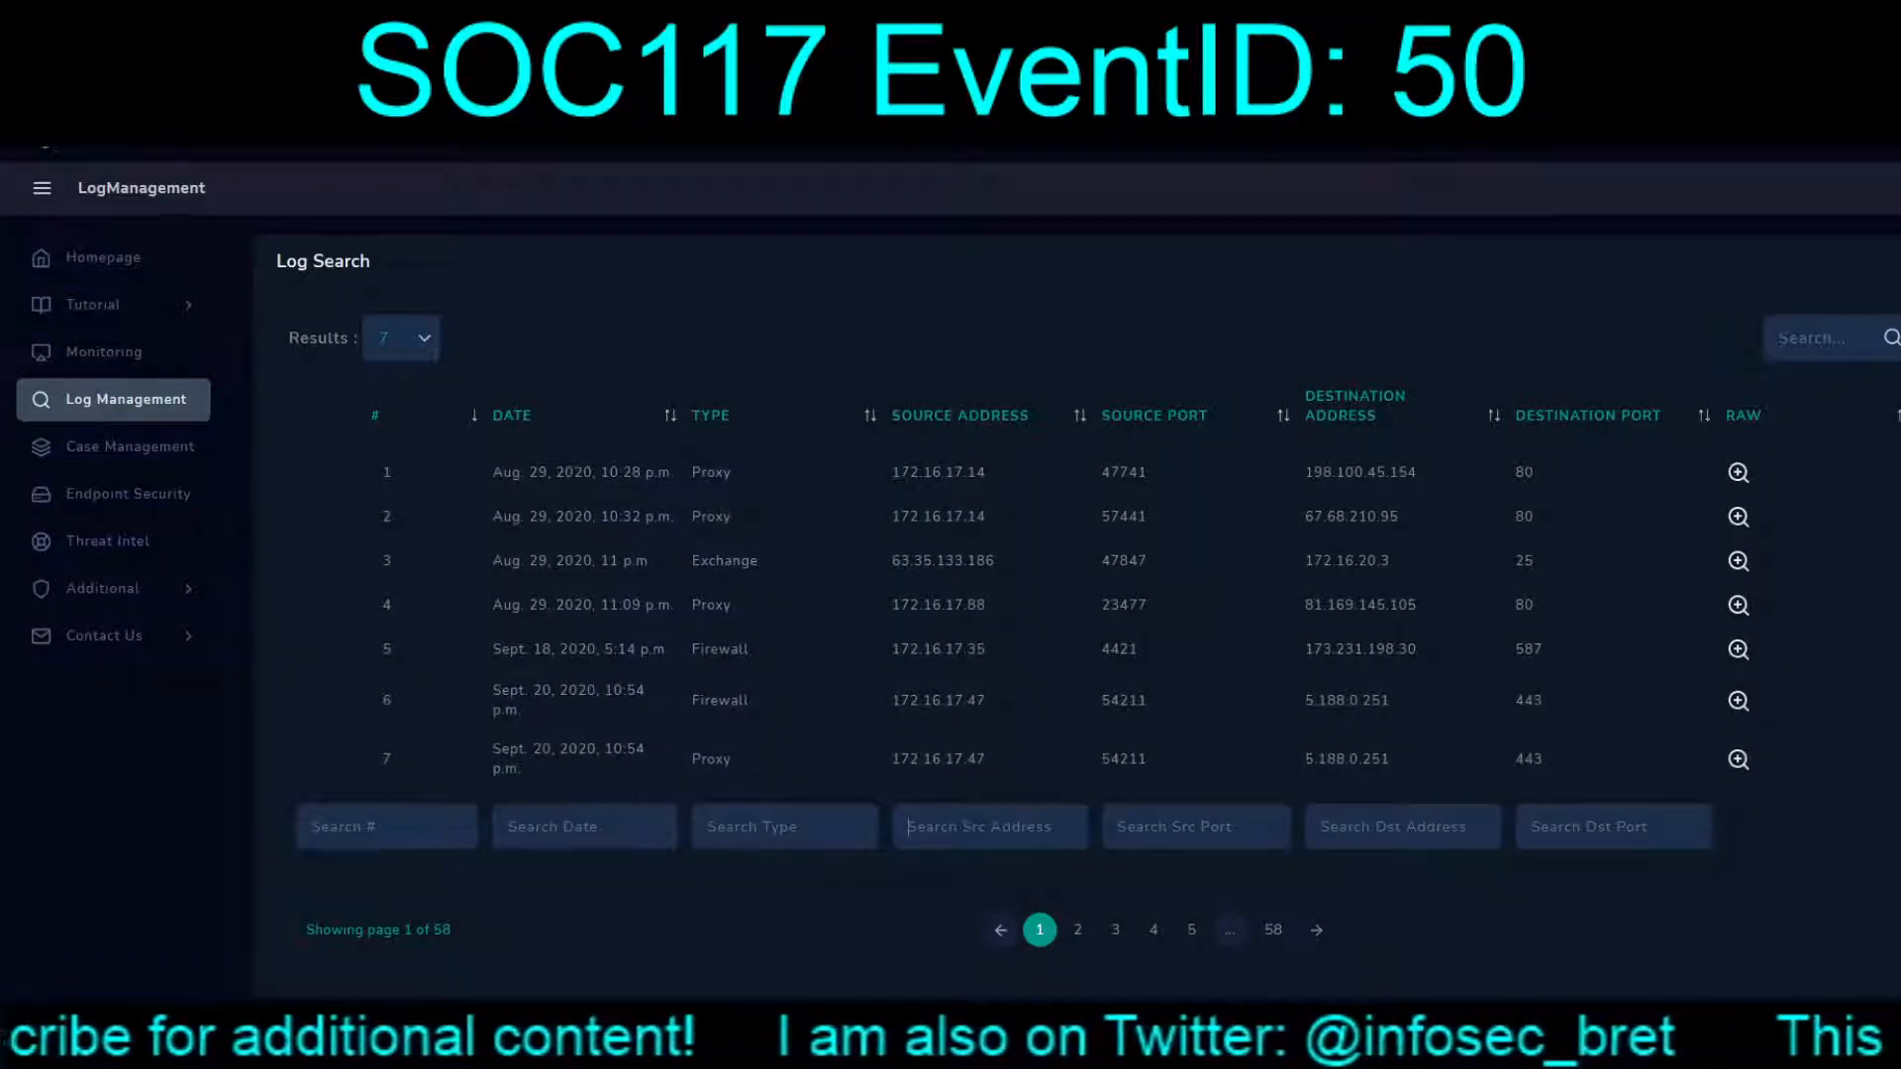
key("Home")
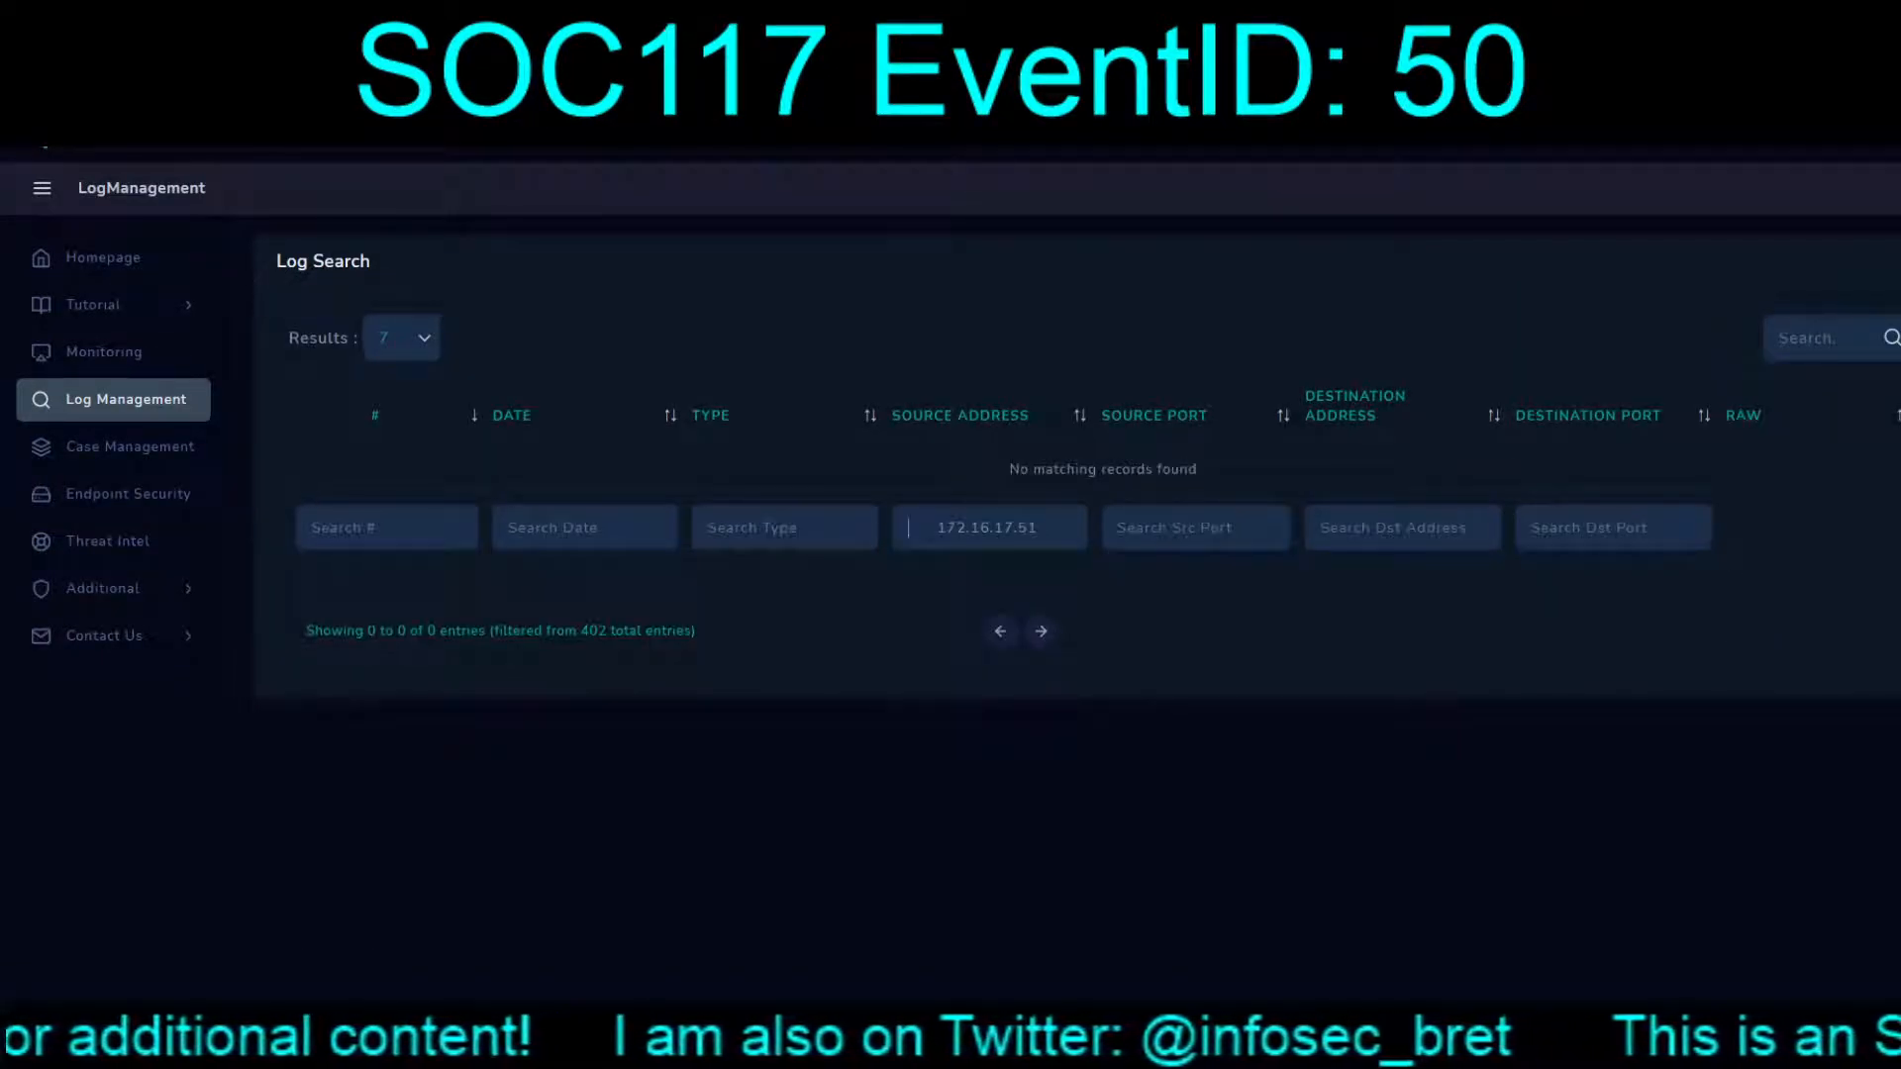
key("Delete")
key("Delete")
key("Delete")
key("Delete")
key("Delete")
key("Delete")
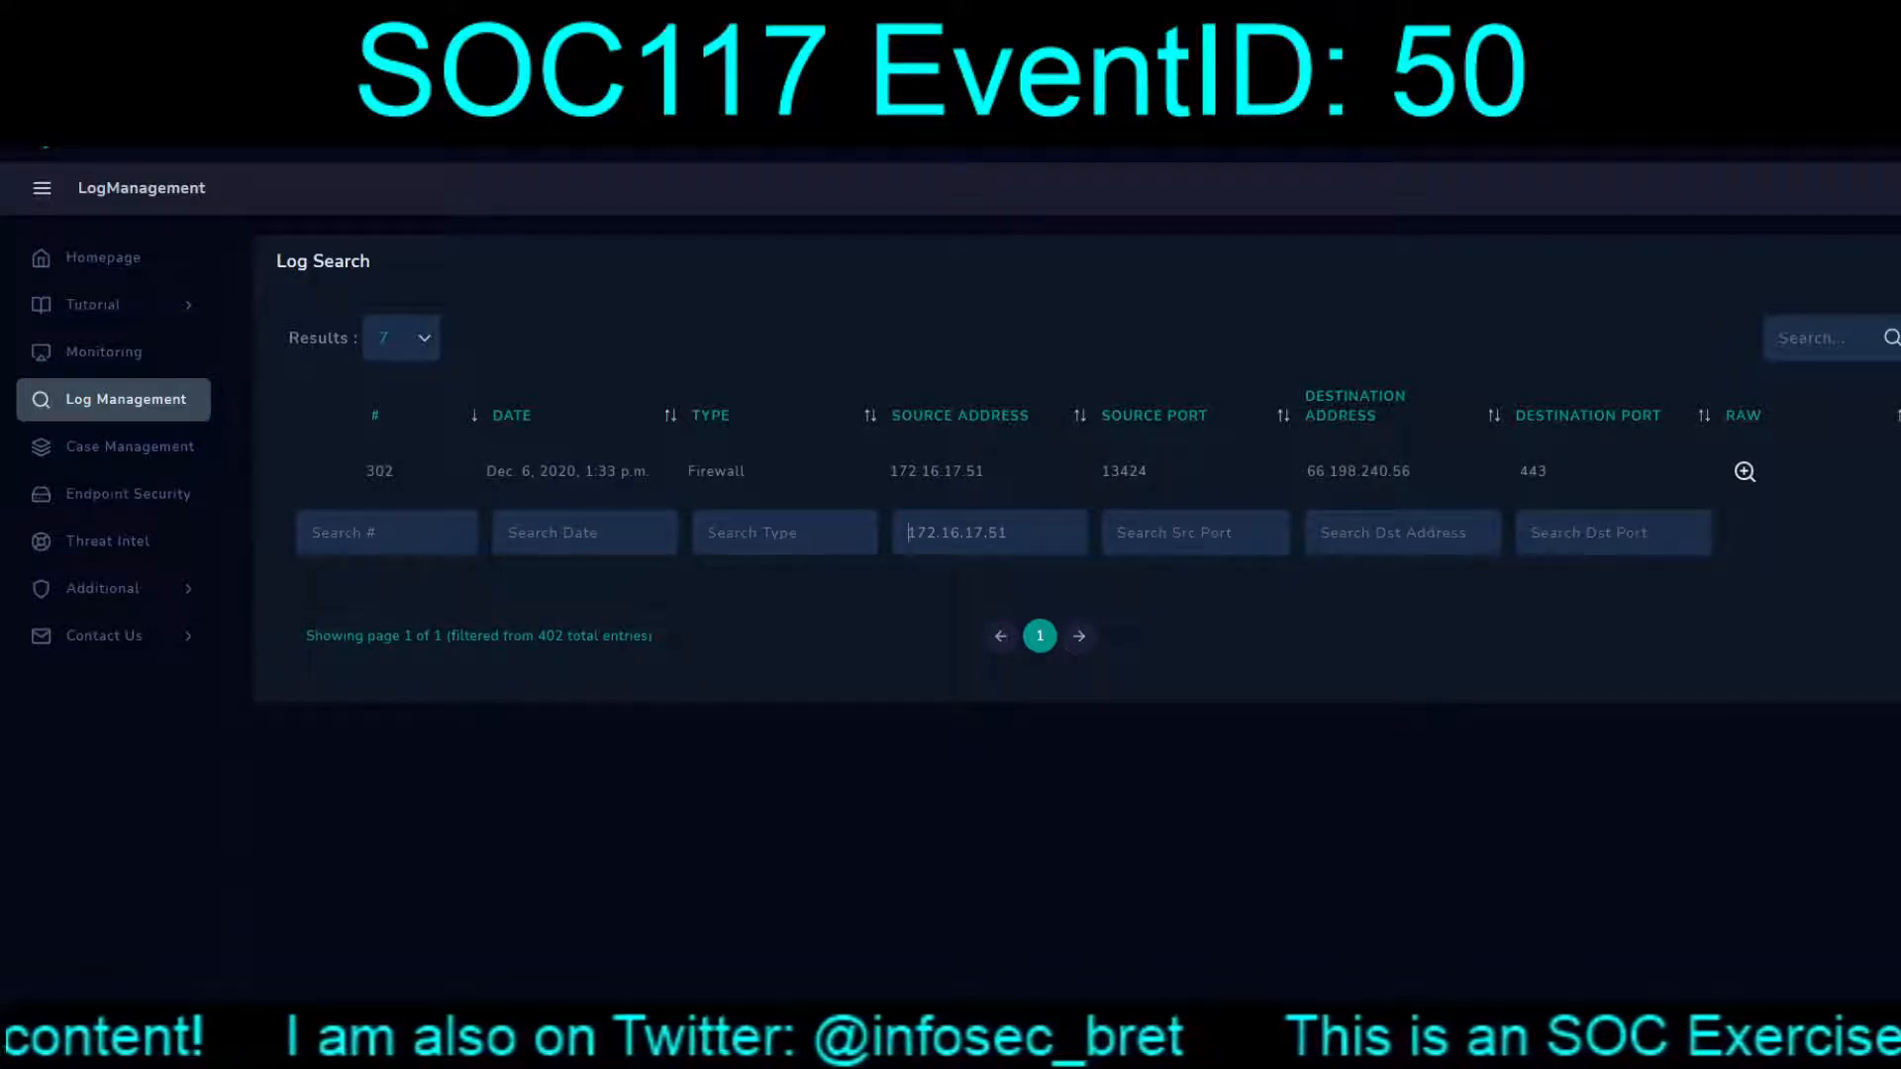
left_click(1743, 472)
key("Escape")
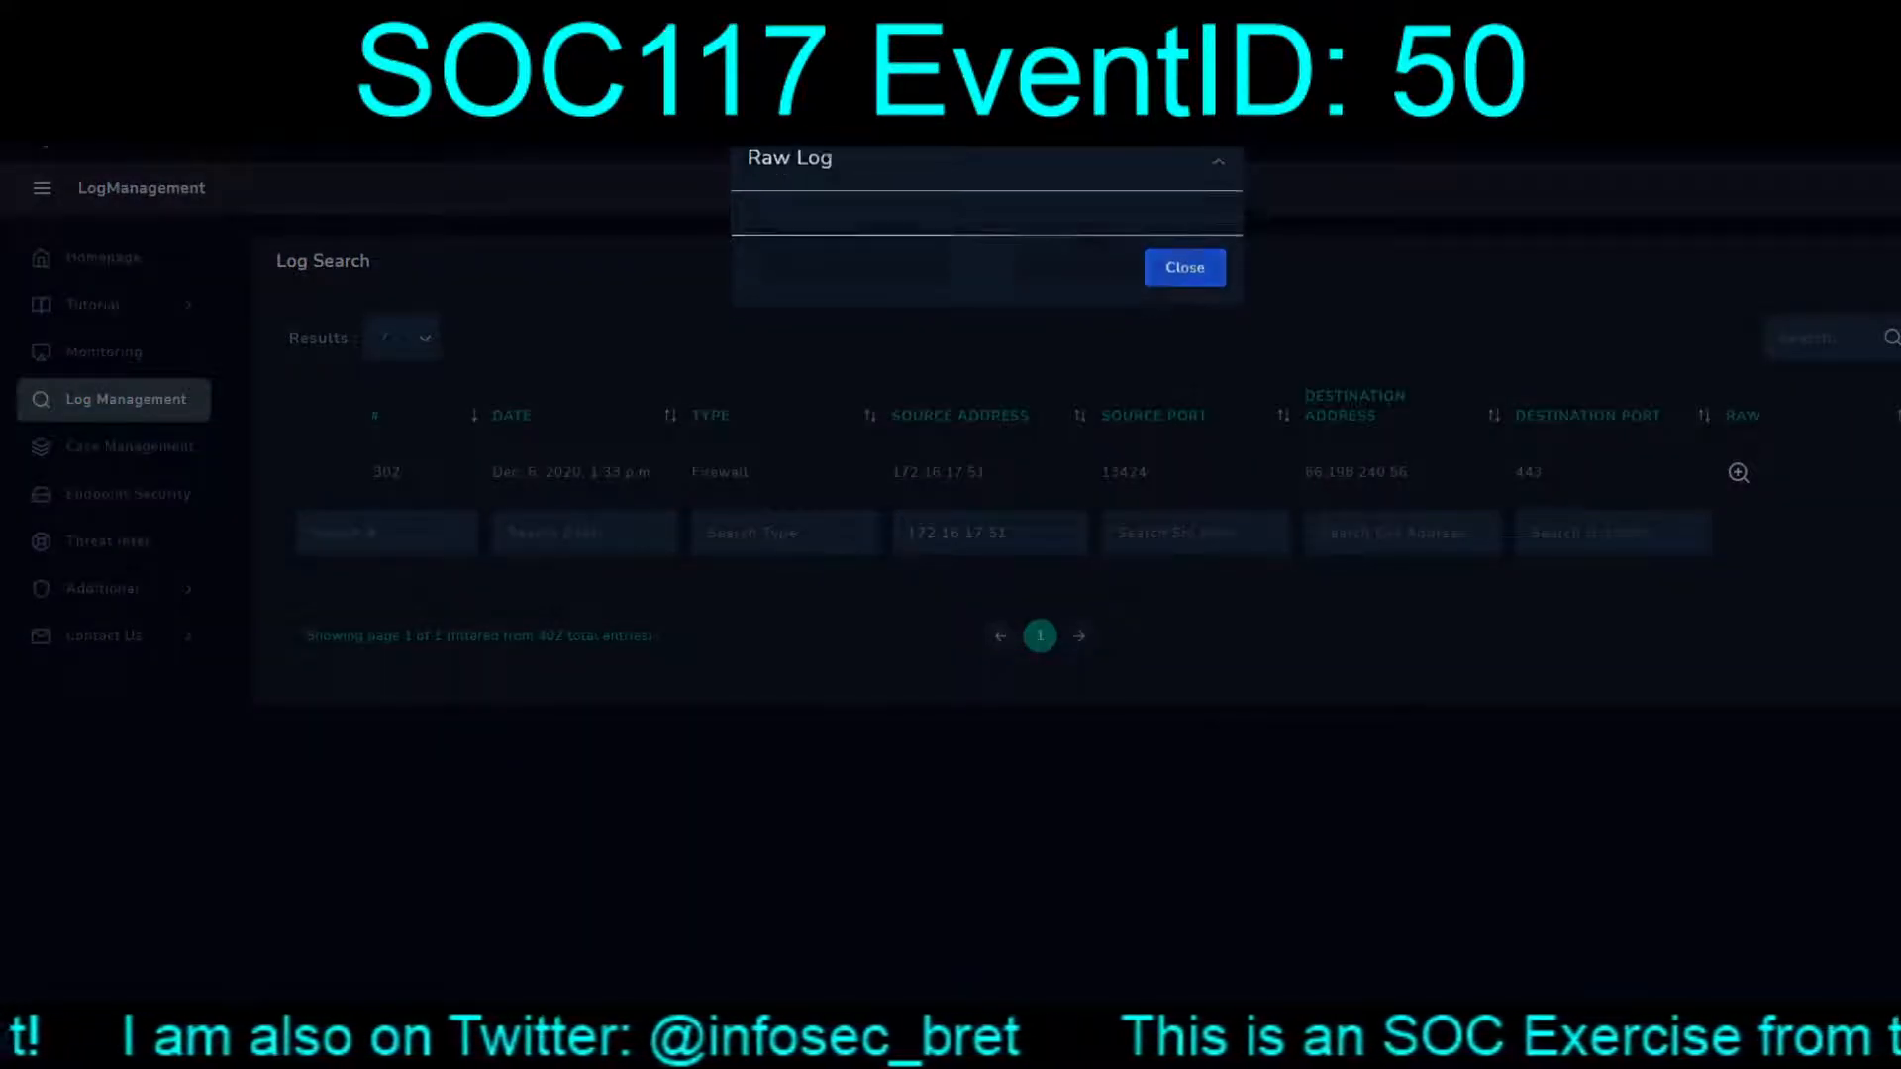
Step: Search the logs for destination address 172.16.17.51 with the source address filter cleared
left_click(1403, 532)
type("172.16.17.51")
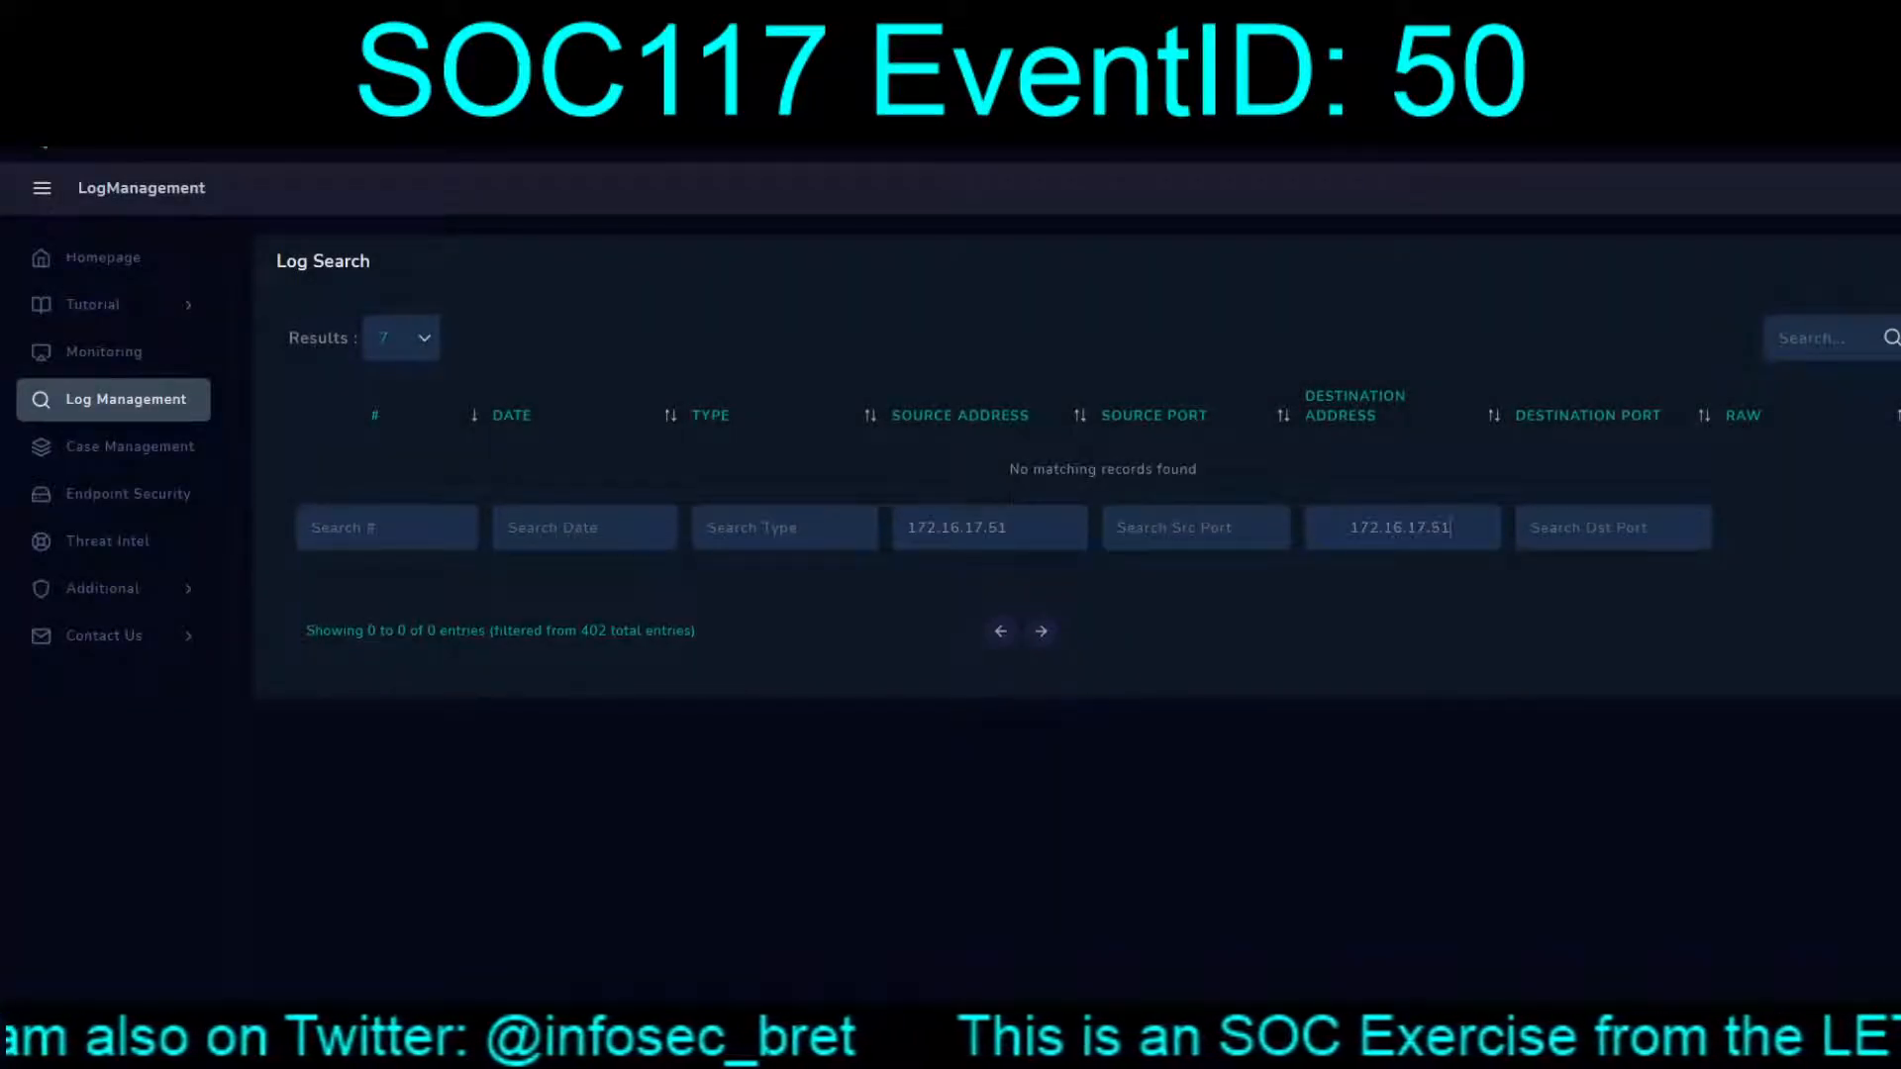
key("Home")
key("Delete")
key("ctrl+a")
key("BackSpace")
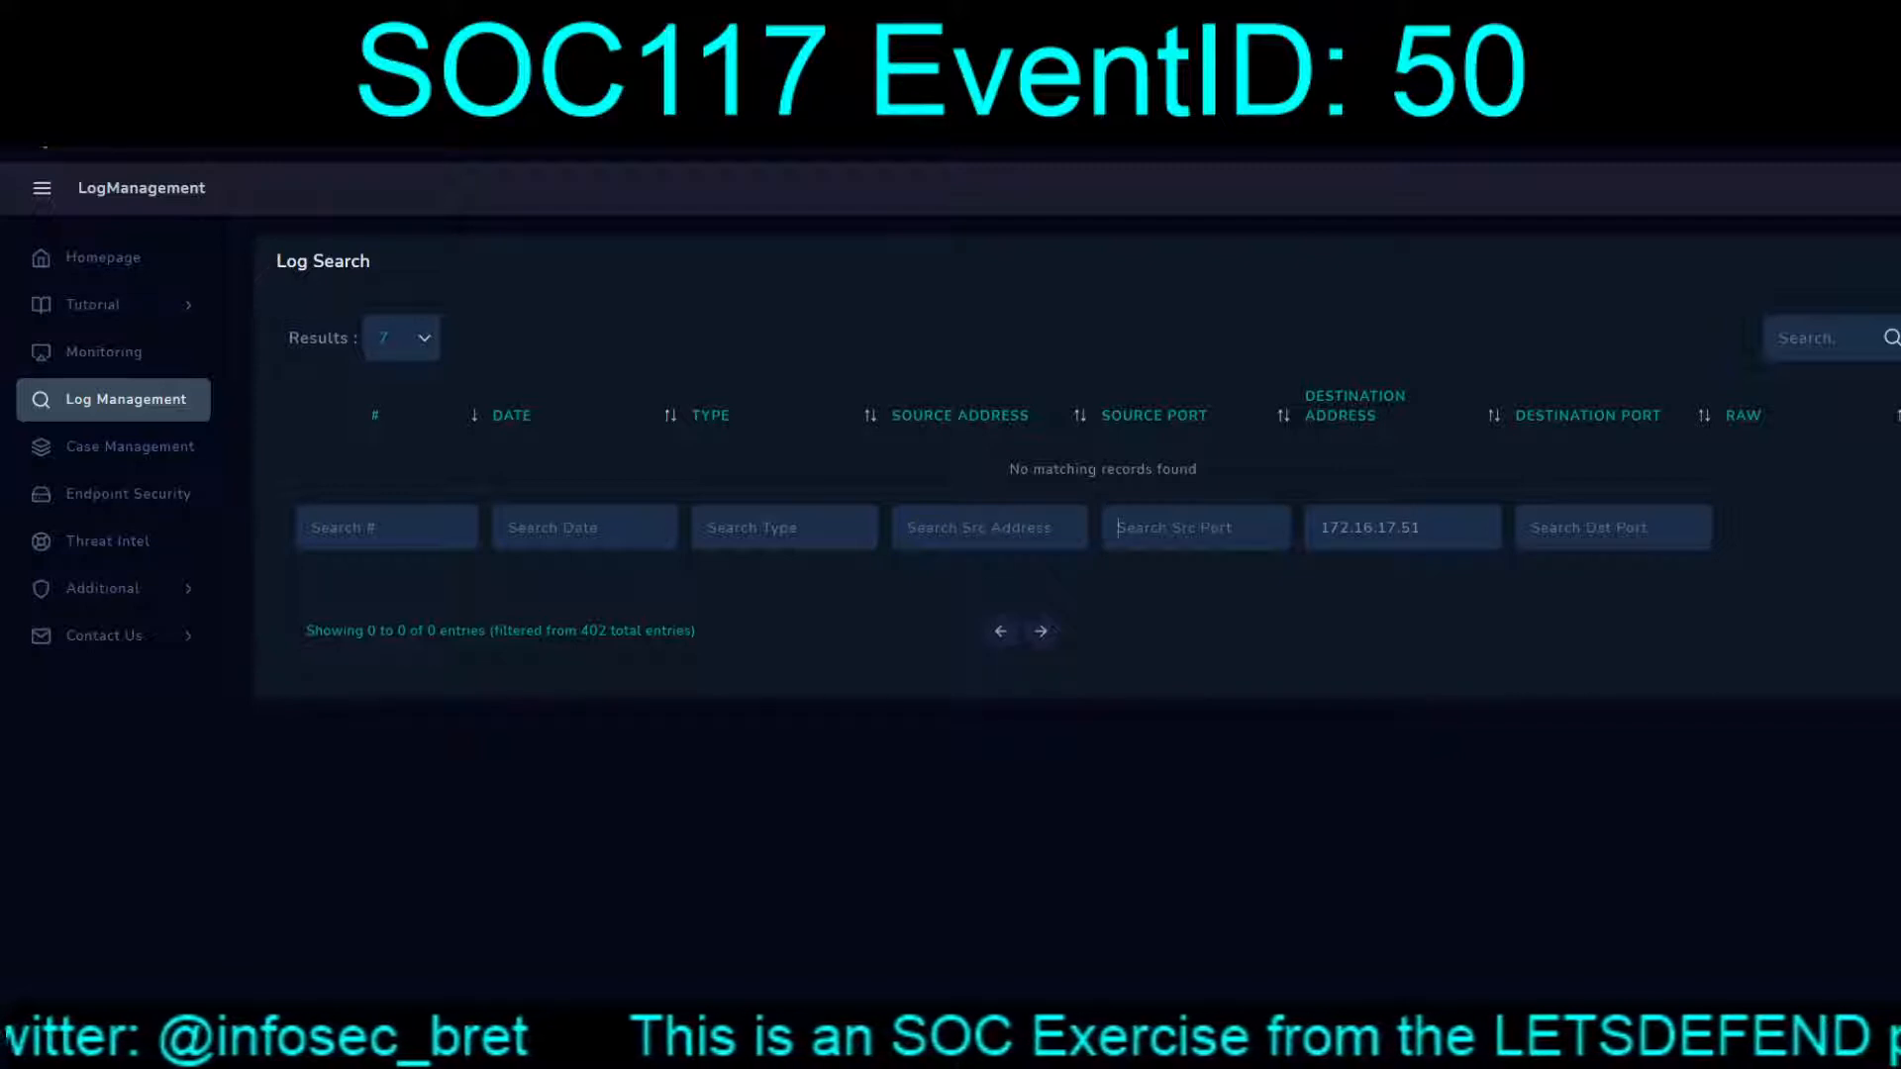
Step: Move the 172.16.17.51 filter from the destination address back to the source address
key("Tab")
key("ctrl+x")
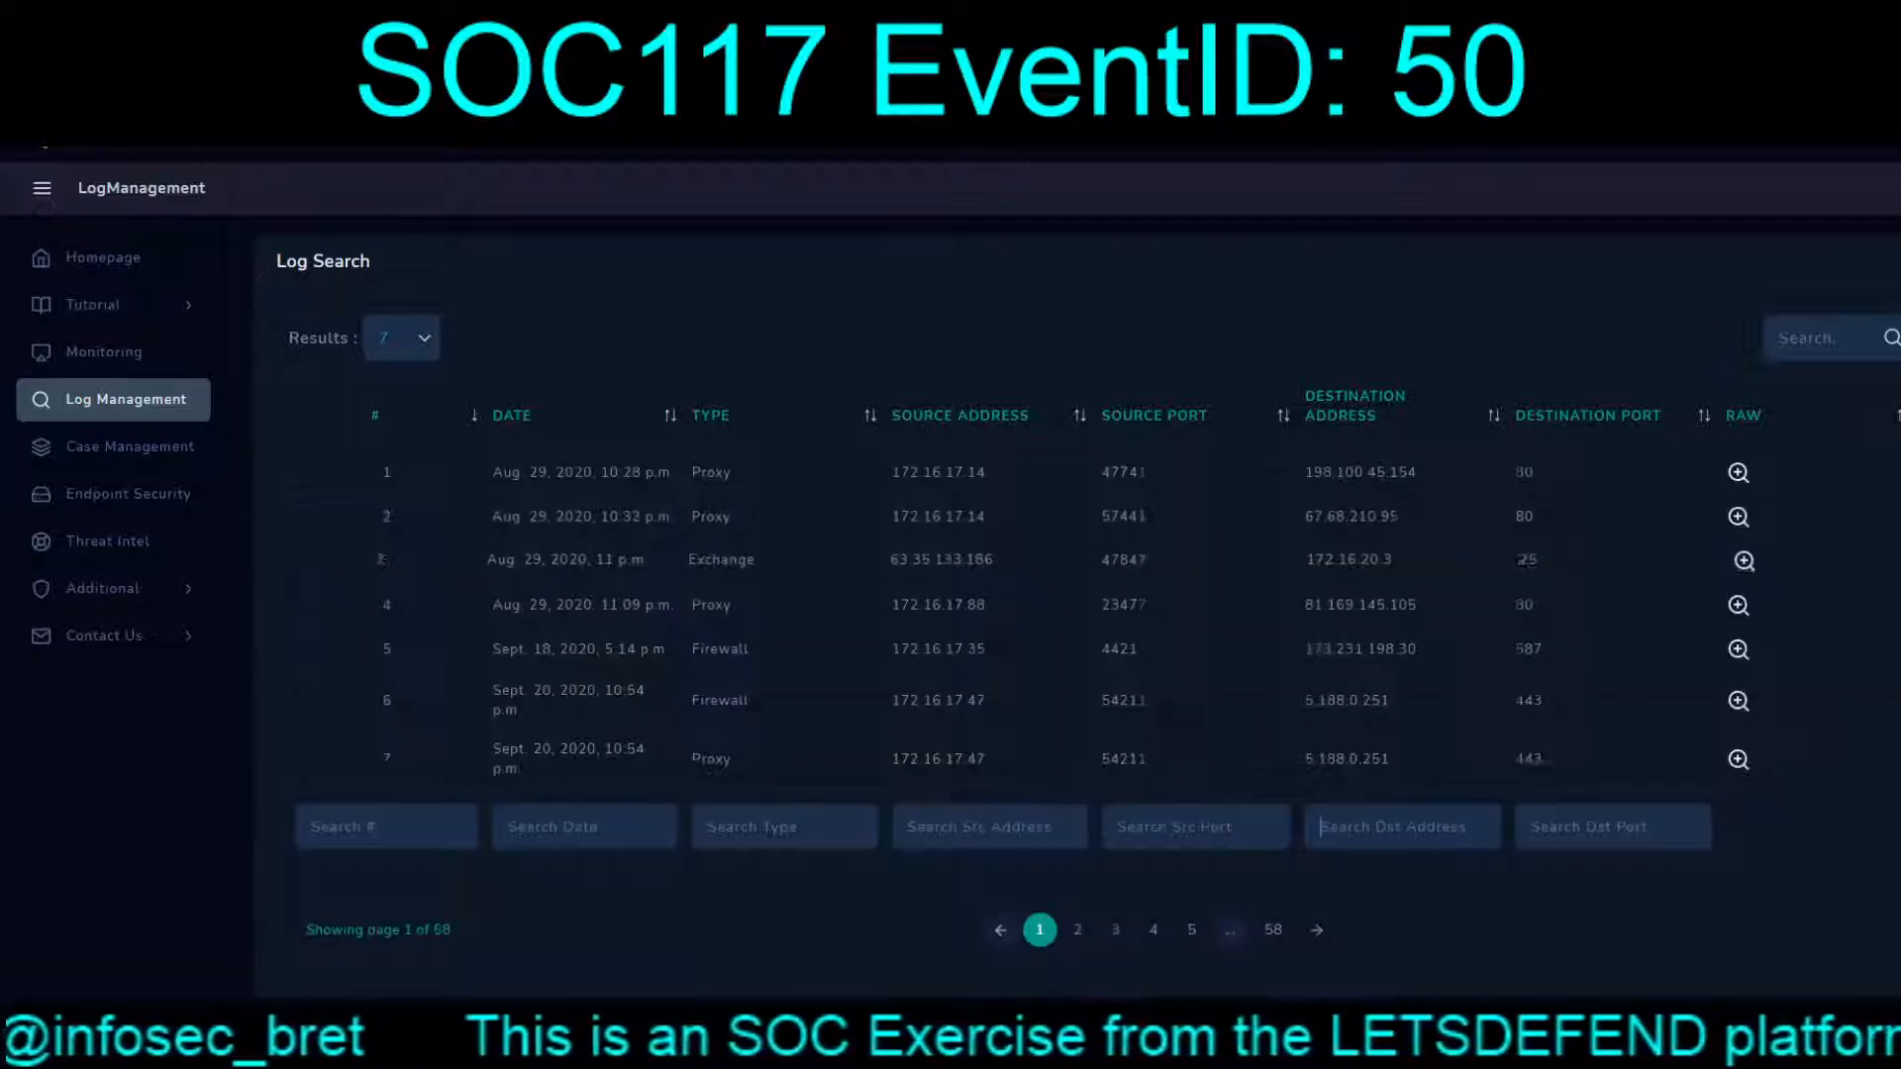
key("shift+Tab")
key("shift+Tab")
key("ctrl+v")
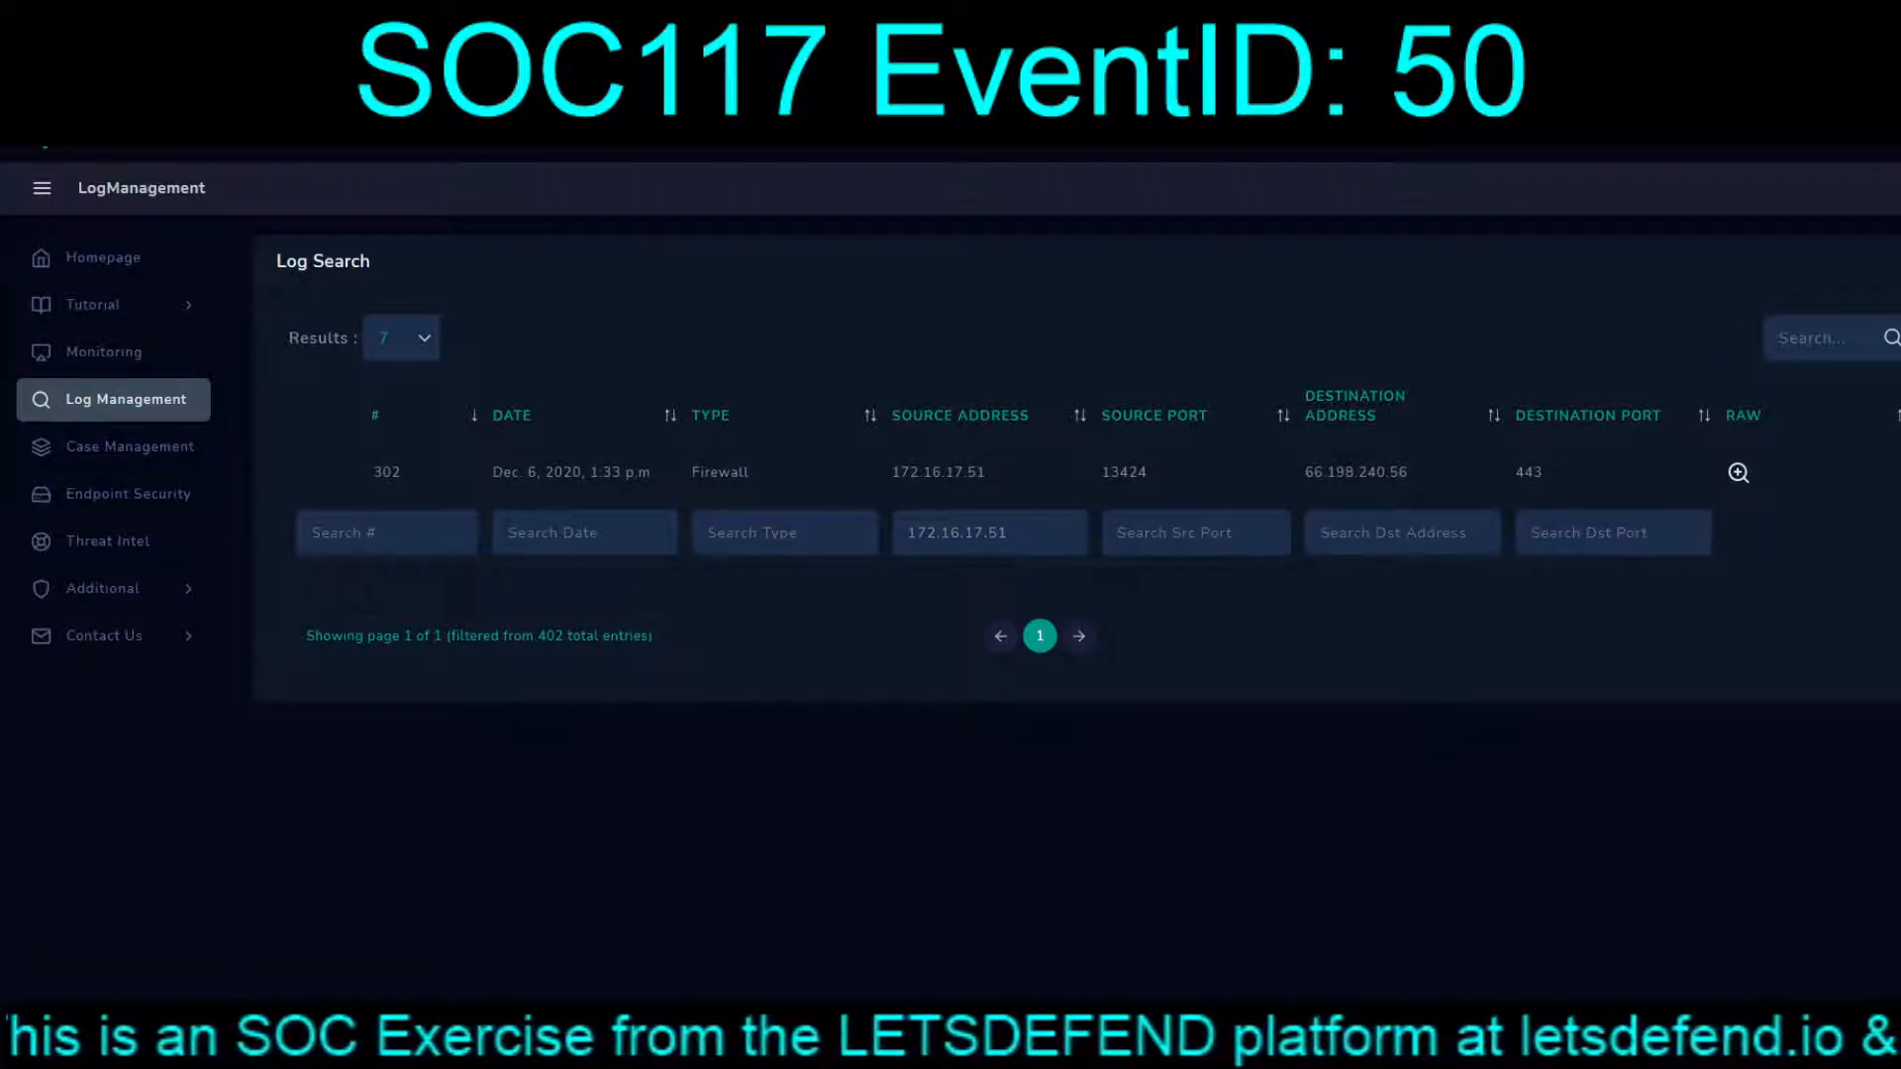
Step: Recheck the details of alert event 50 and review the VirusTotal vendor detections for challange.reg
key("ctrl+shift+Tab")
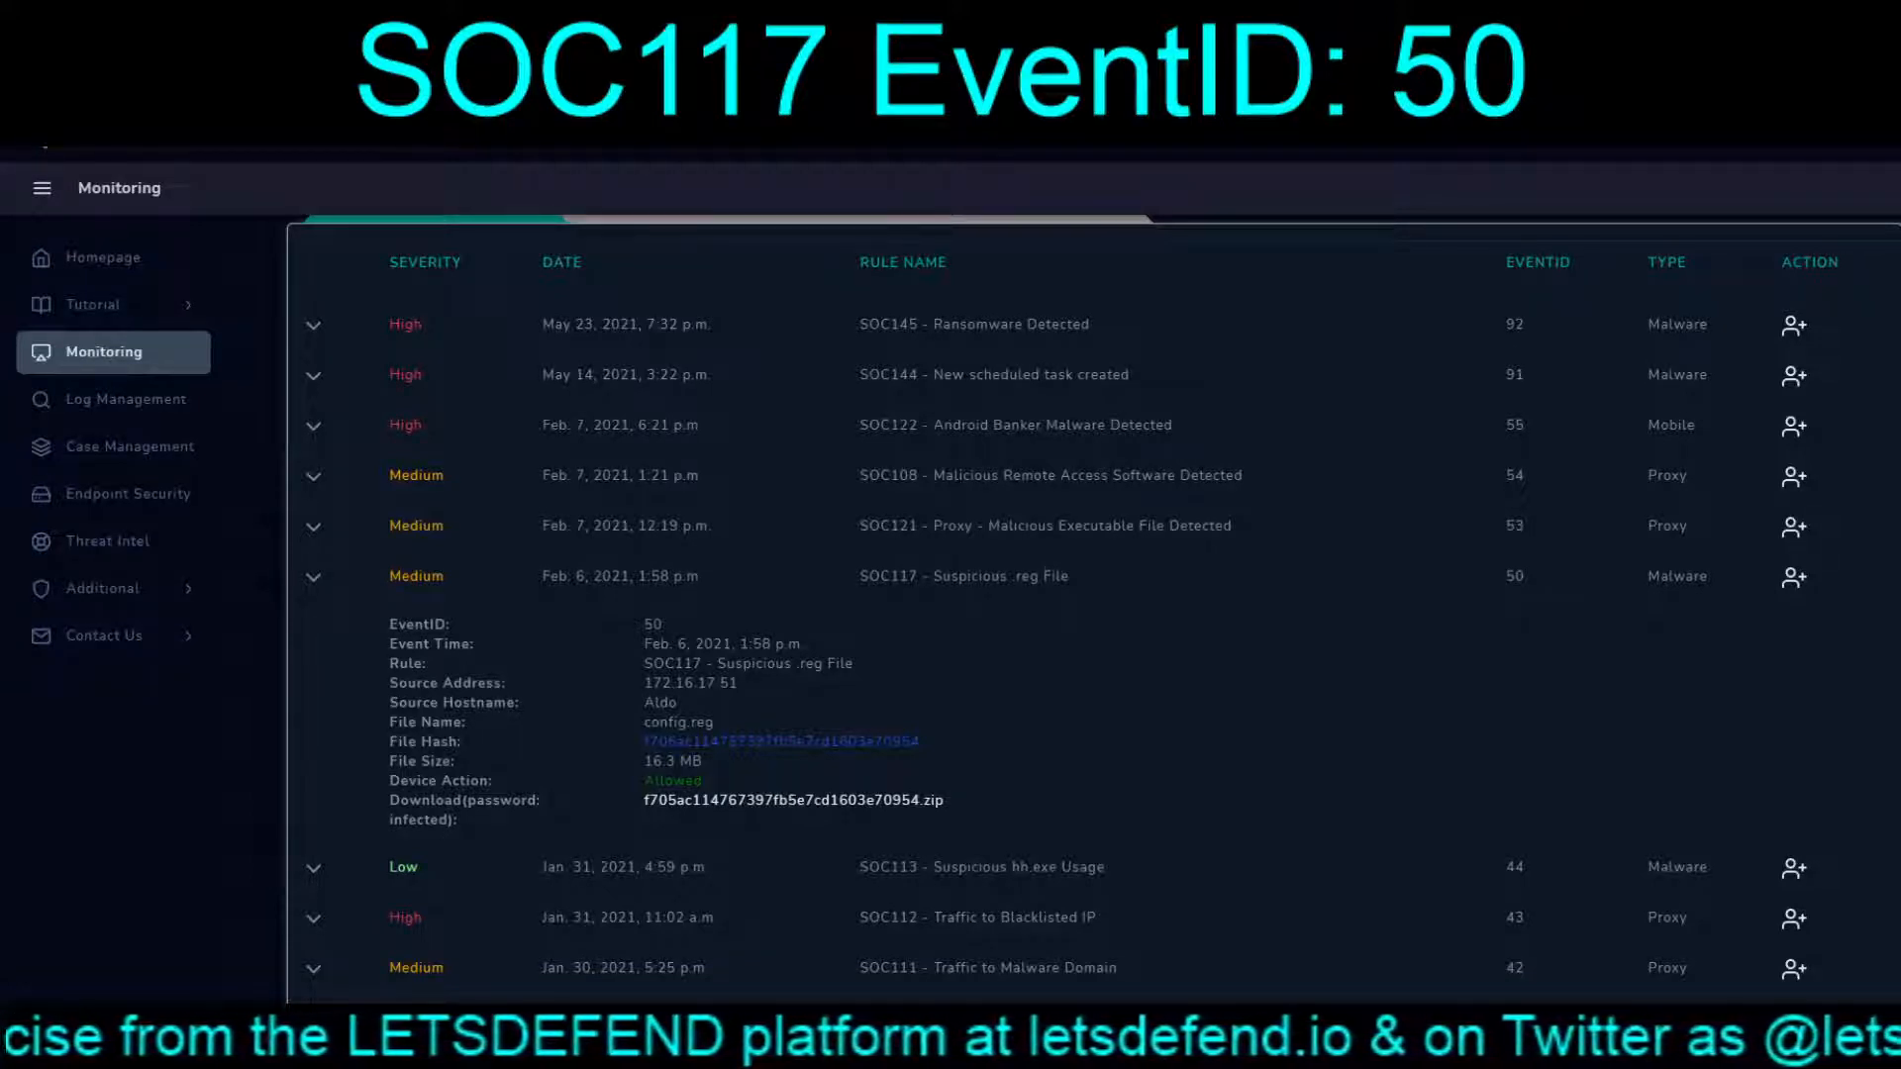
key("ctrl+Tab")
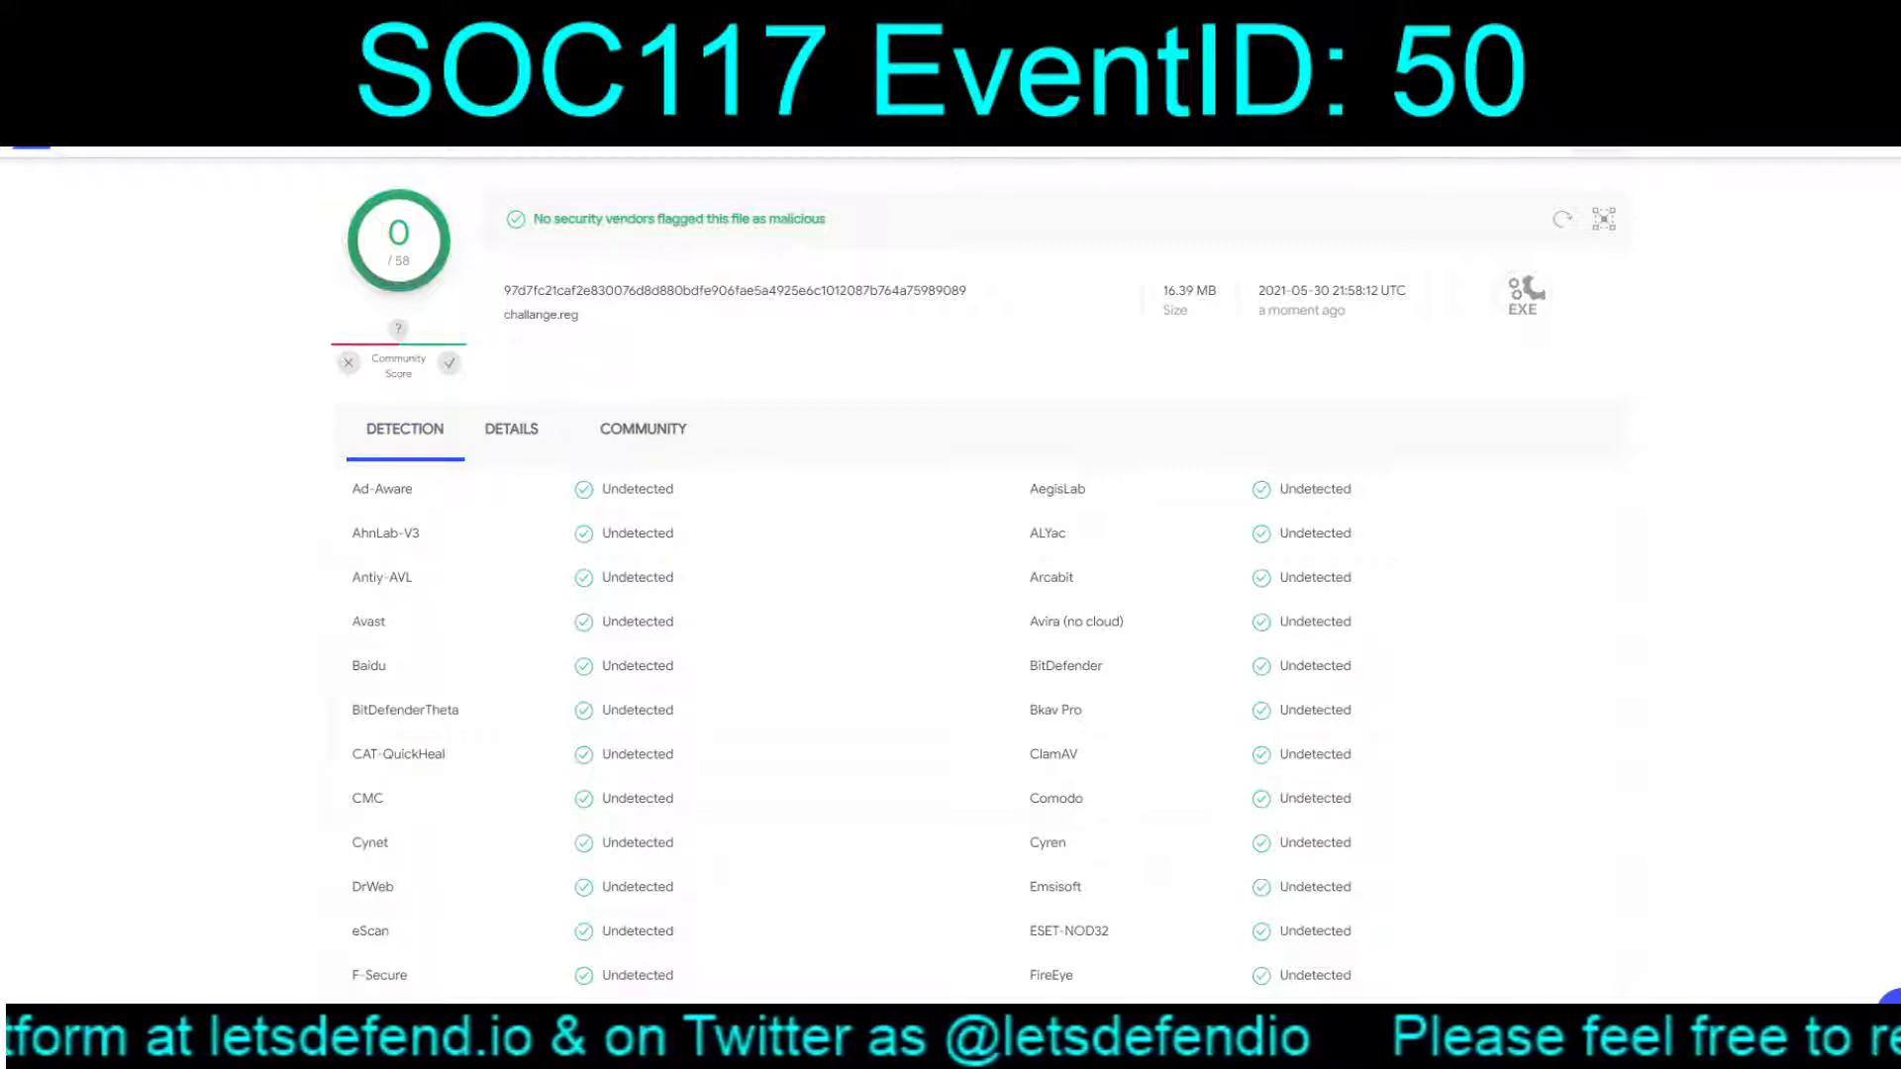
scroll(534, 665, "down", 10)
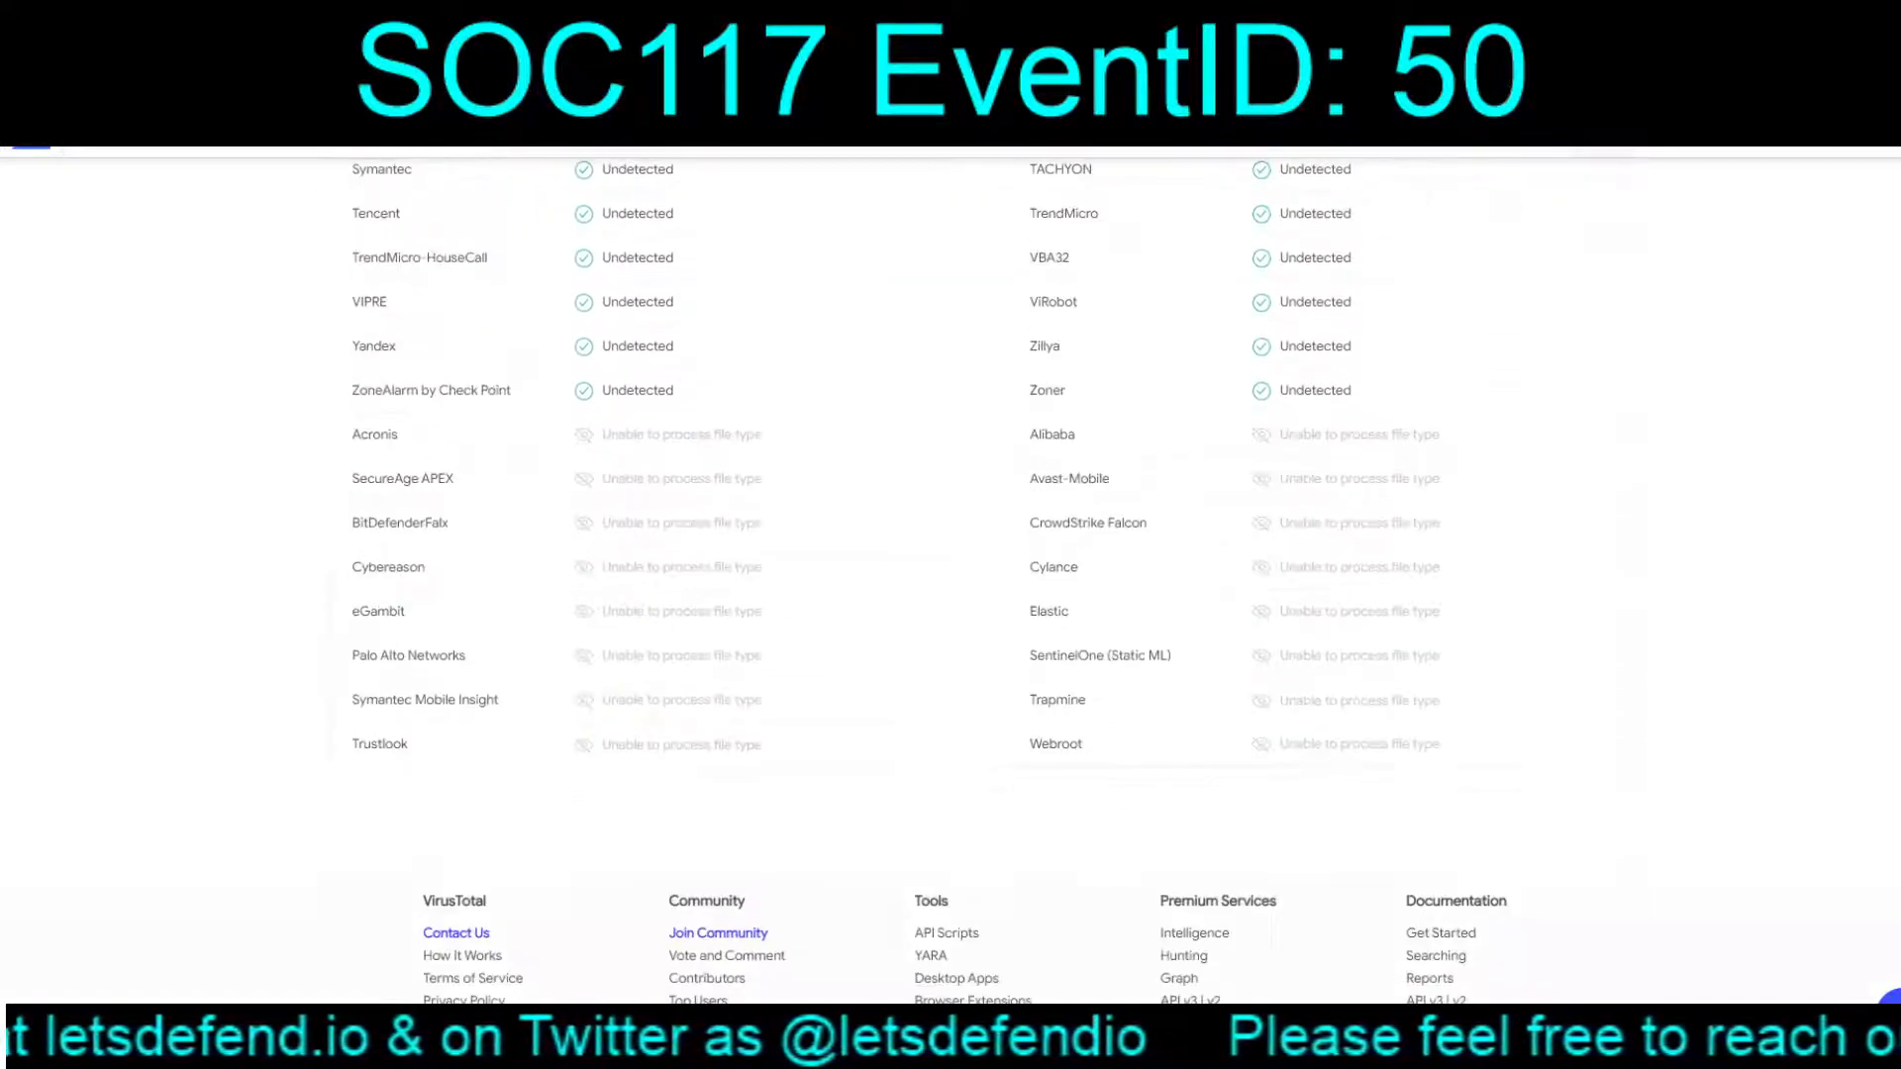
scroll(951, 574, "up", 10)
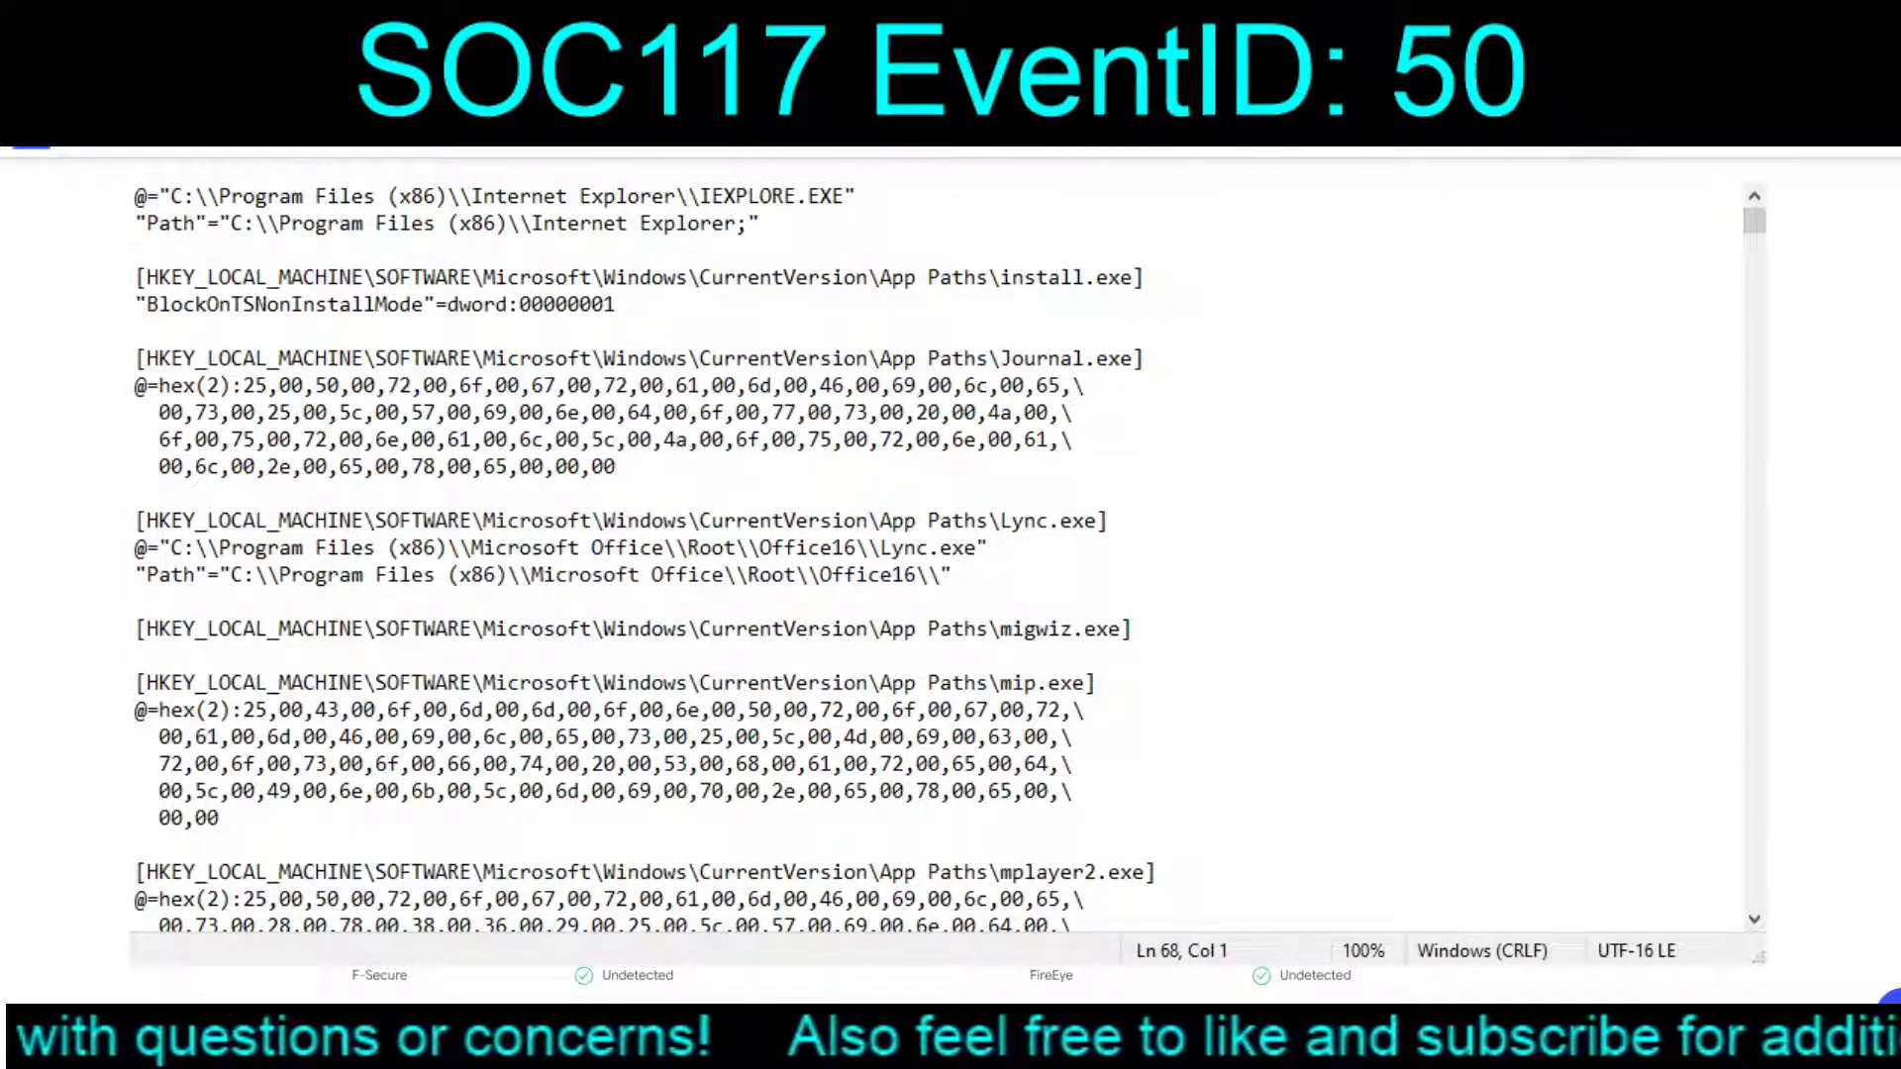
Step: Read the registry file from its header through the App Management and App Paths keys, including the cb.exe, PowerShell.exe and Python.exe entries
scroll(644, 560, "down", 1)
scroll(644, 559, "up", 15)
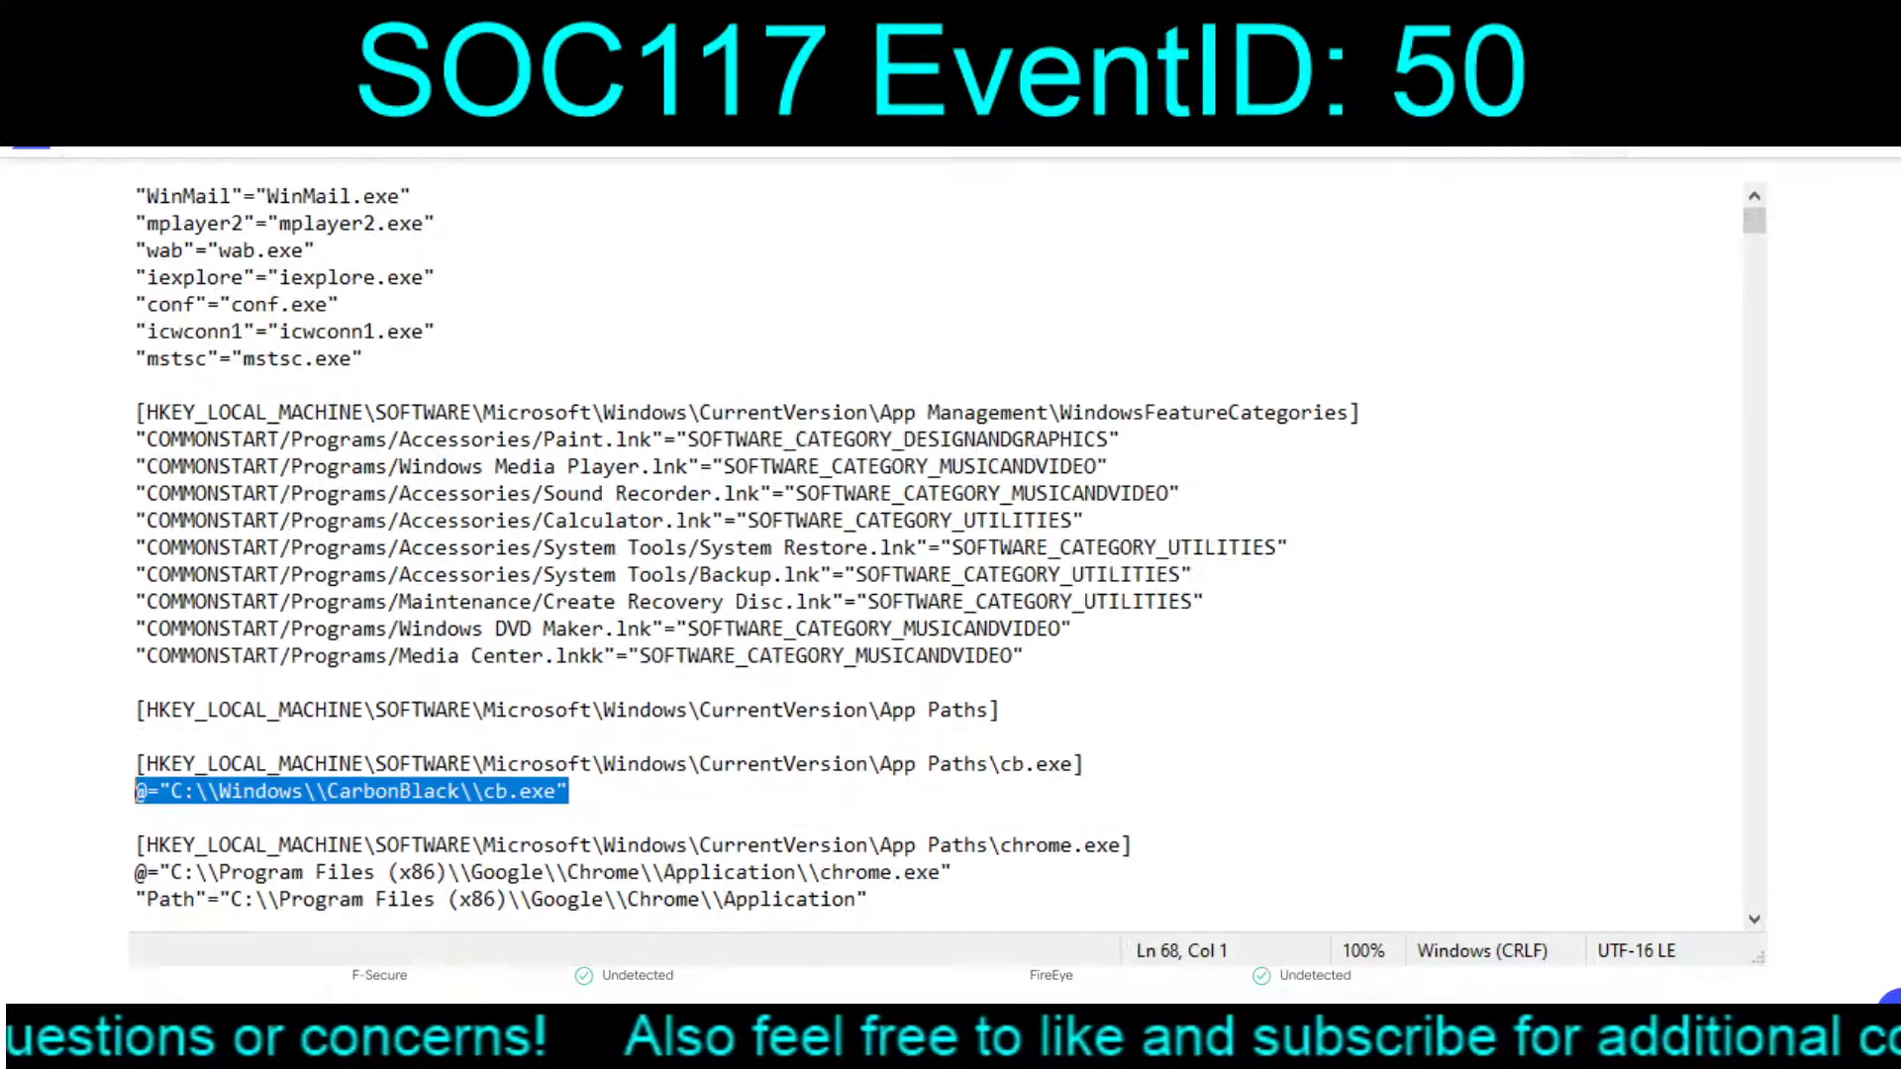
scroll(788, 549, "up", 20)
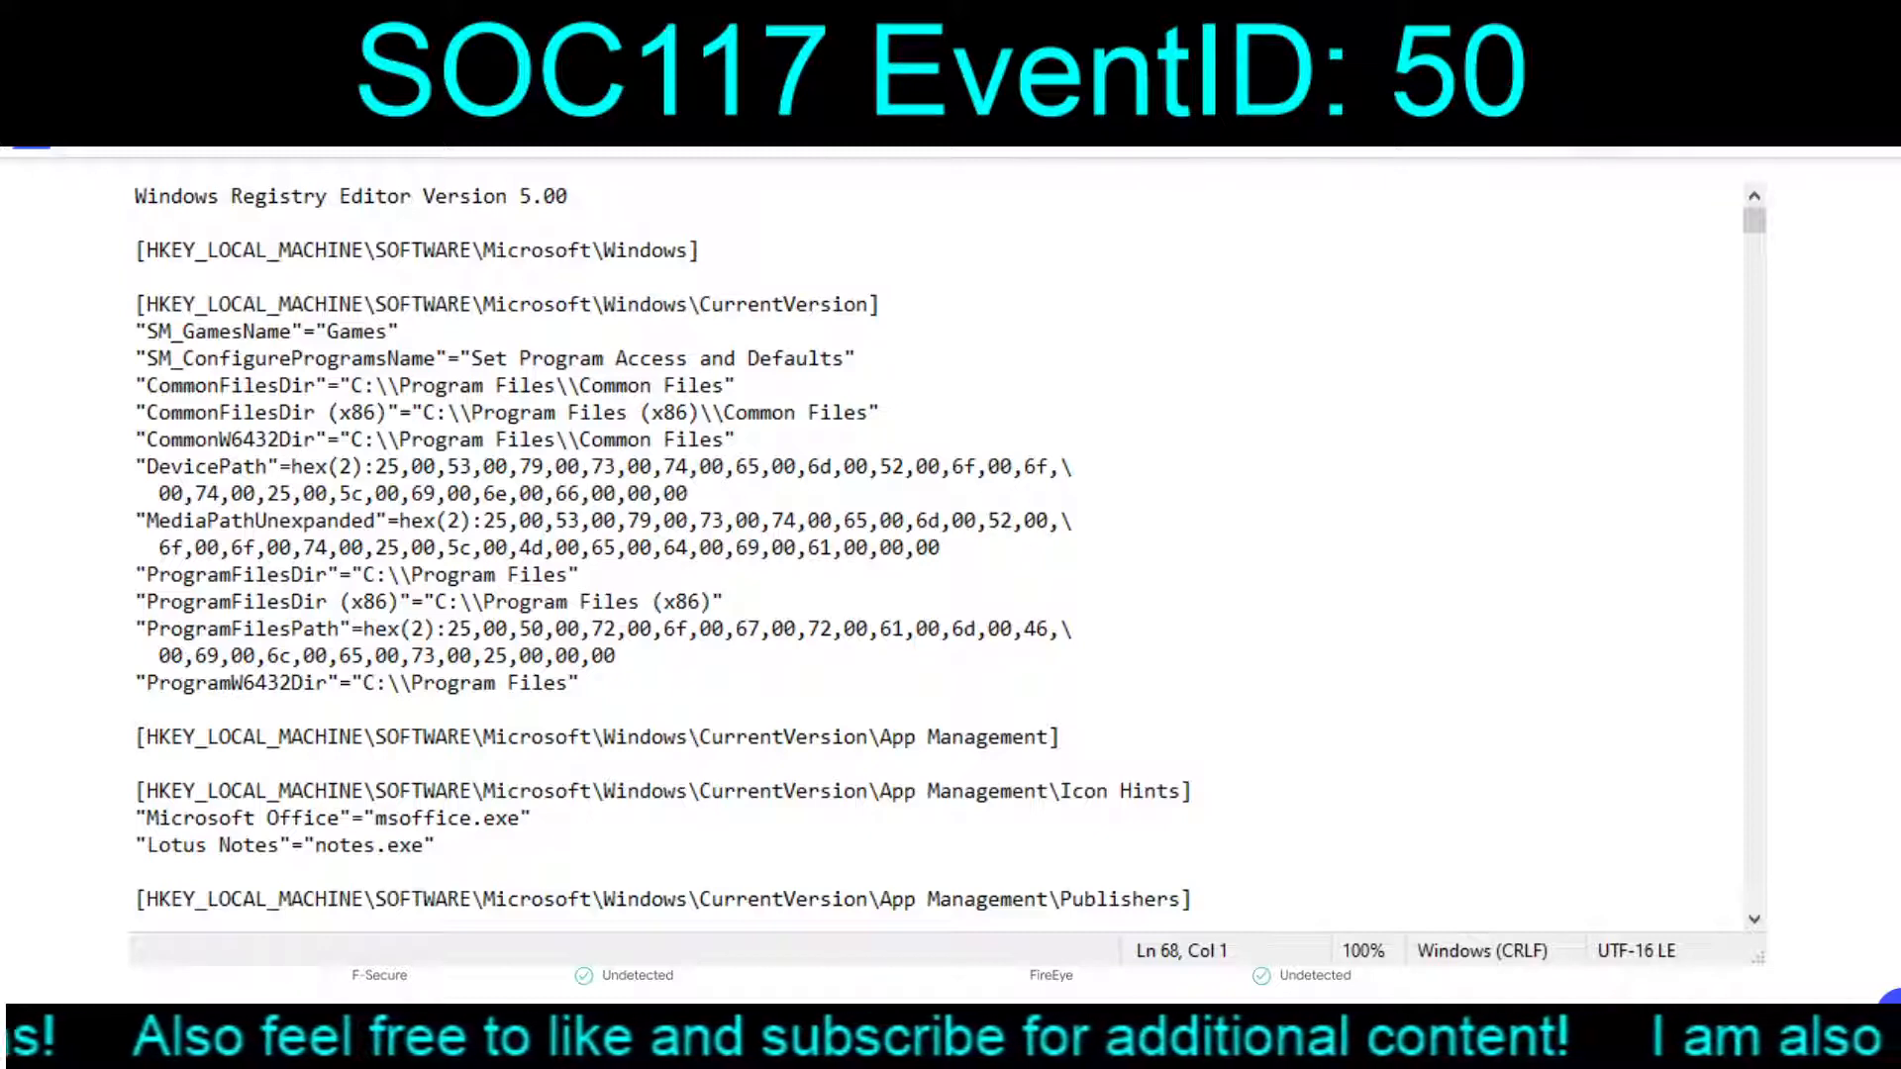
scroll(788, 549, "down", 9)
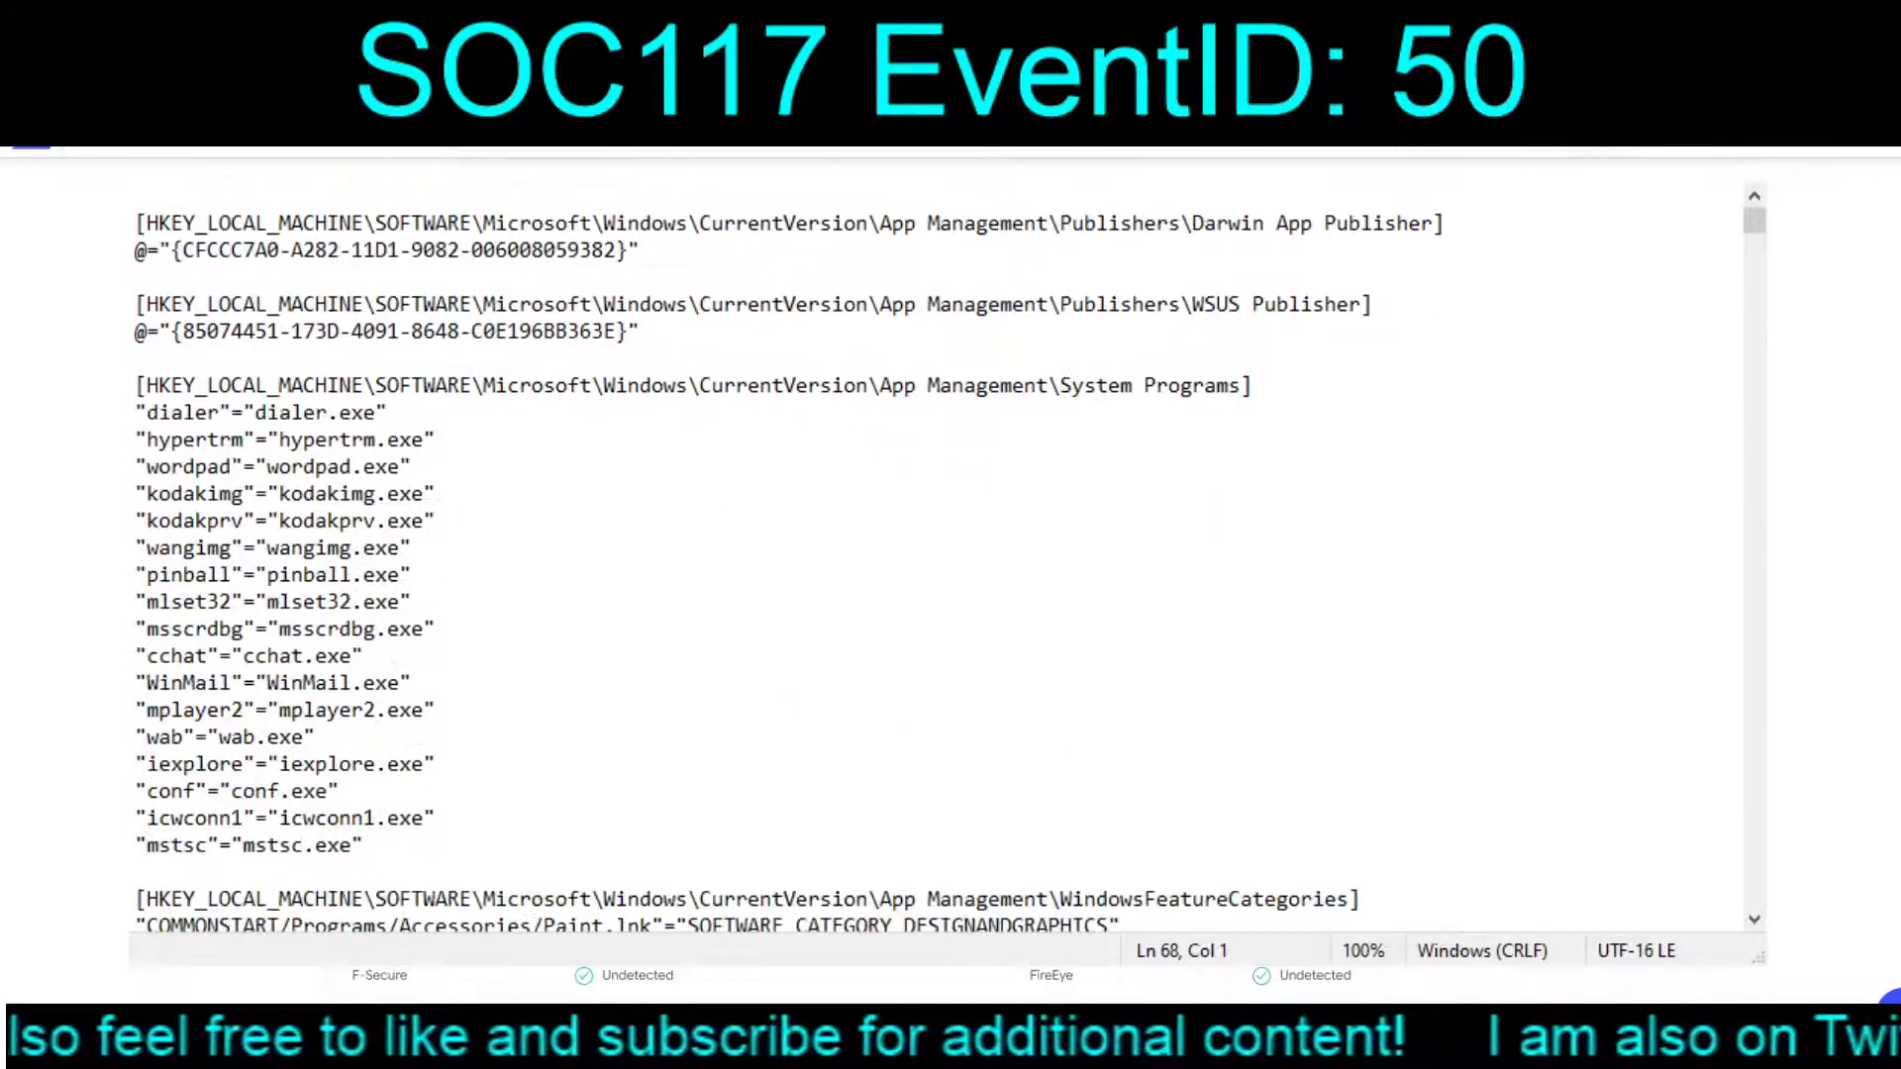
scroll(788, 549, "down", 2)
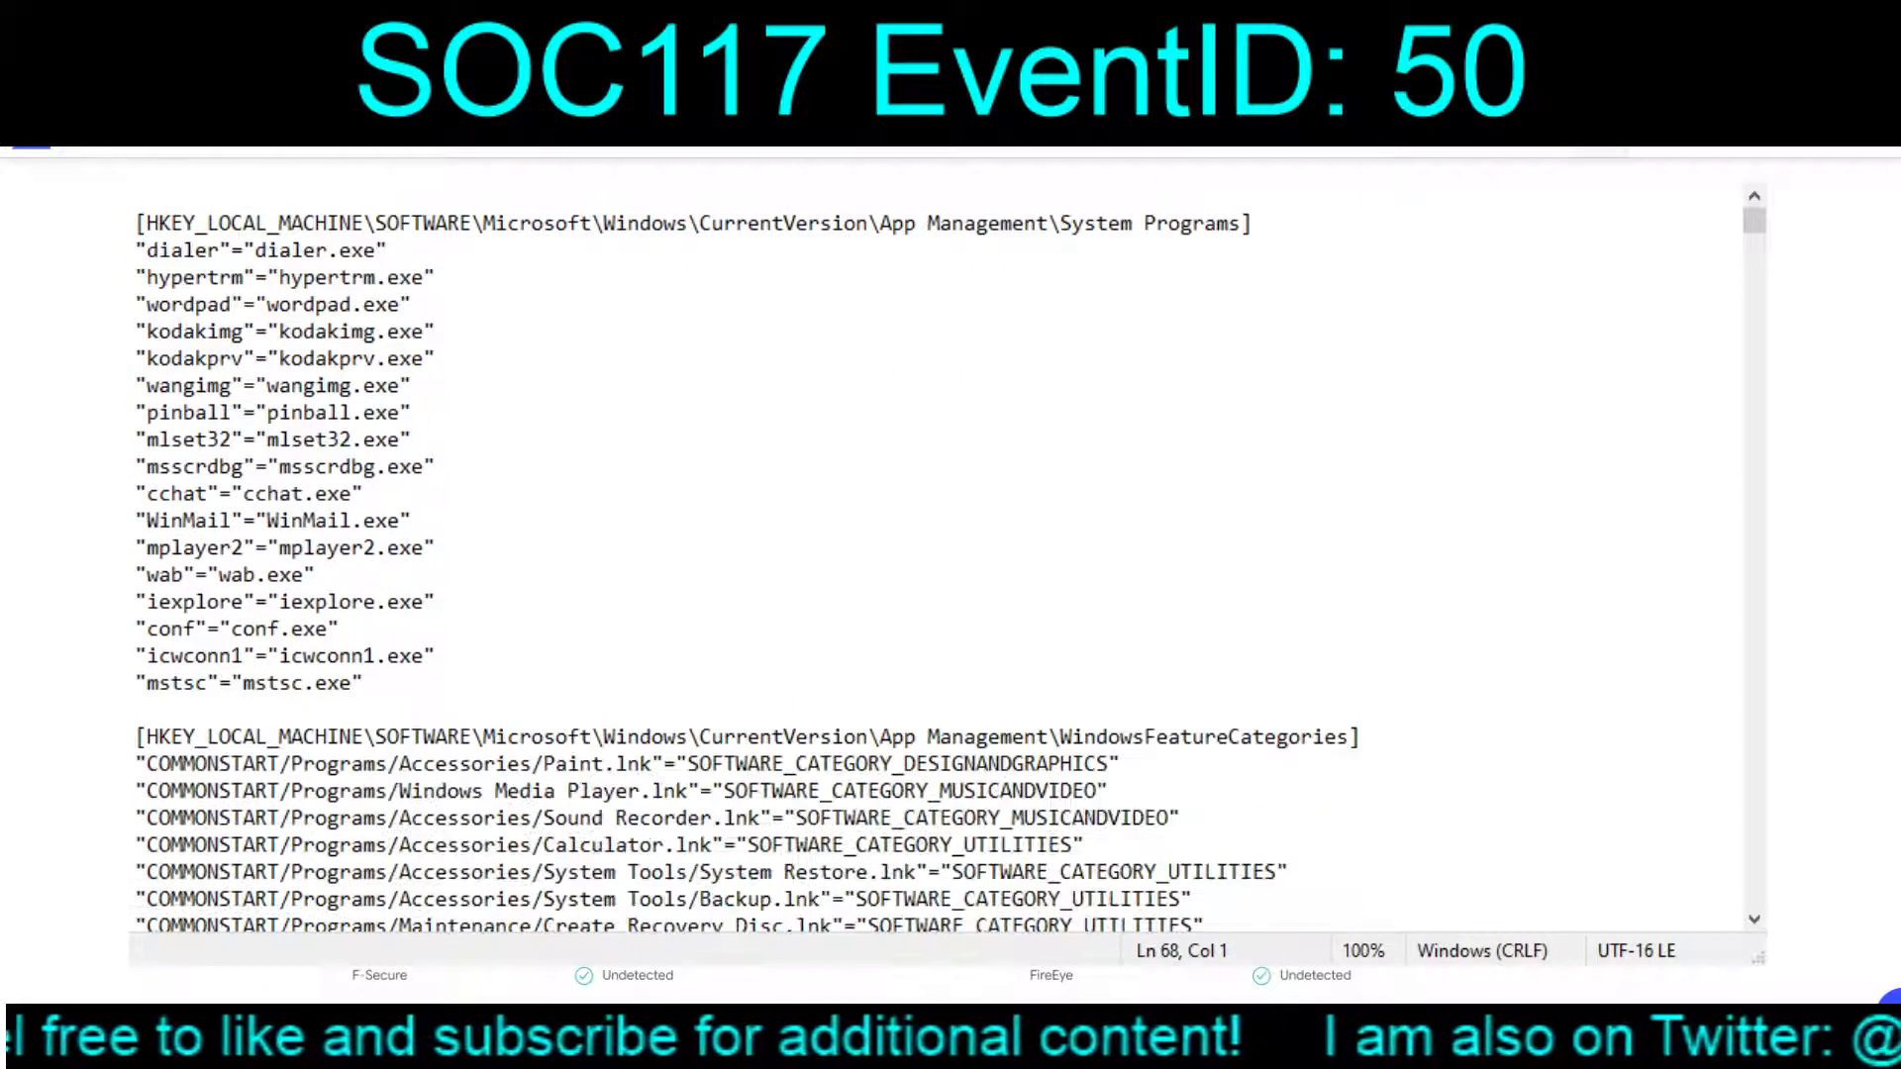
scroll(788, 550, "down", 9)
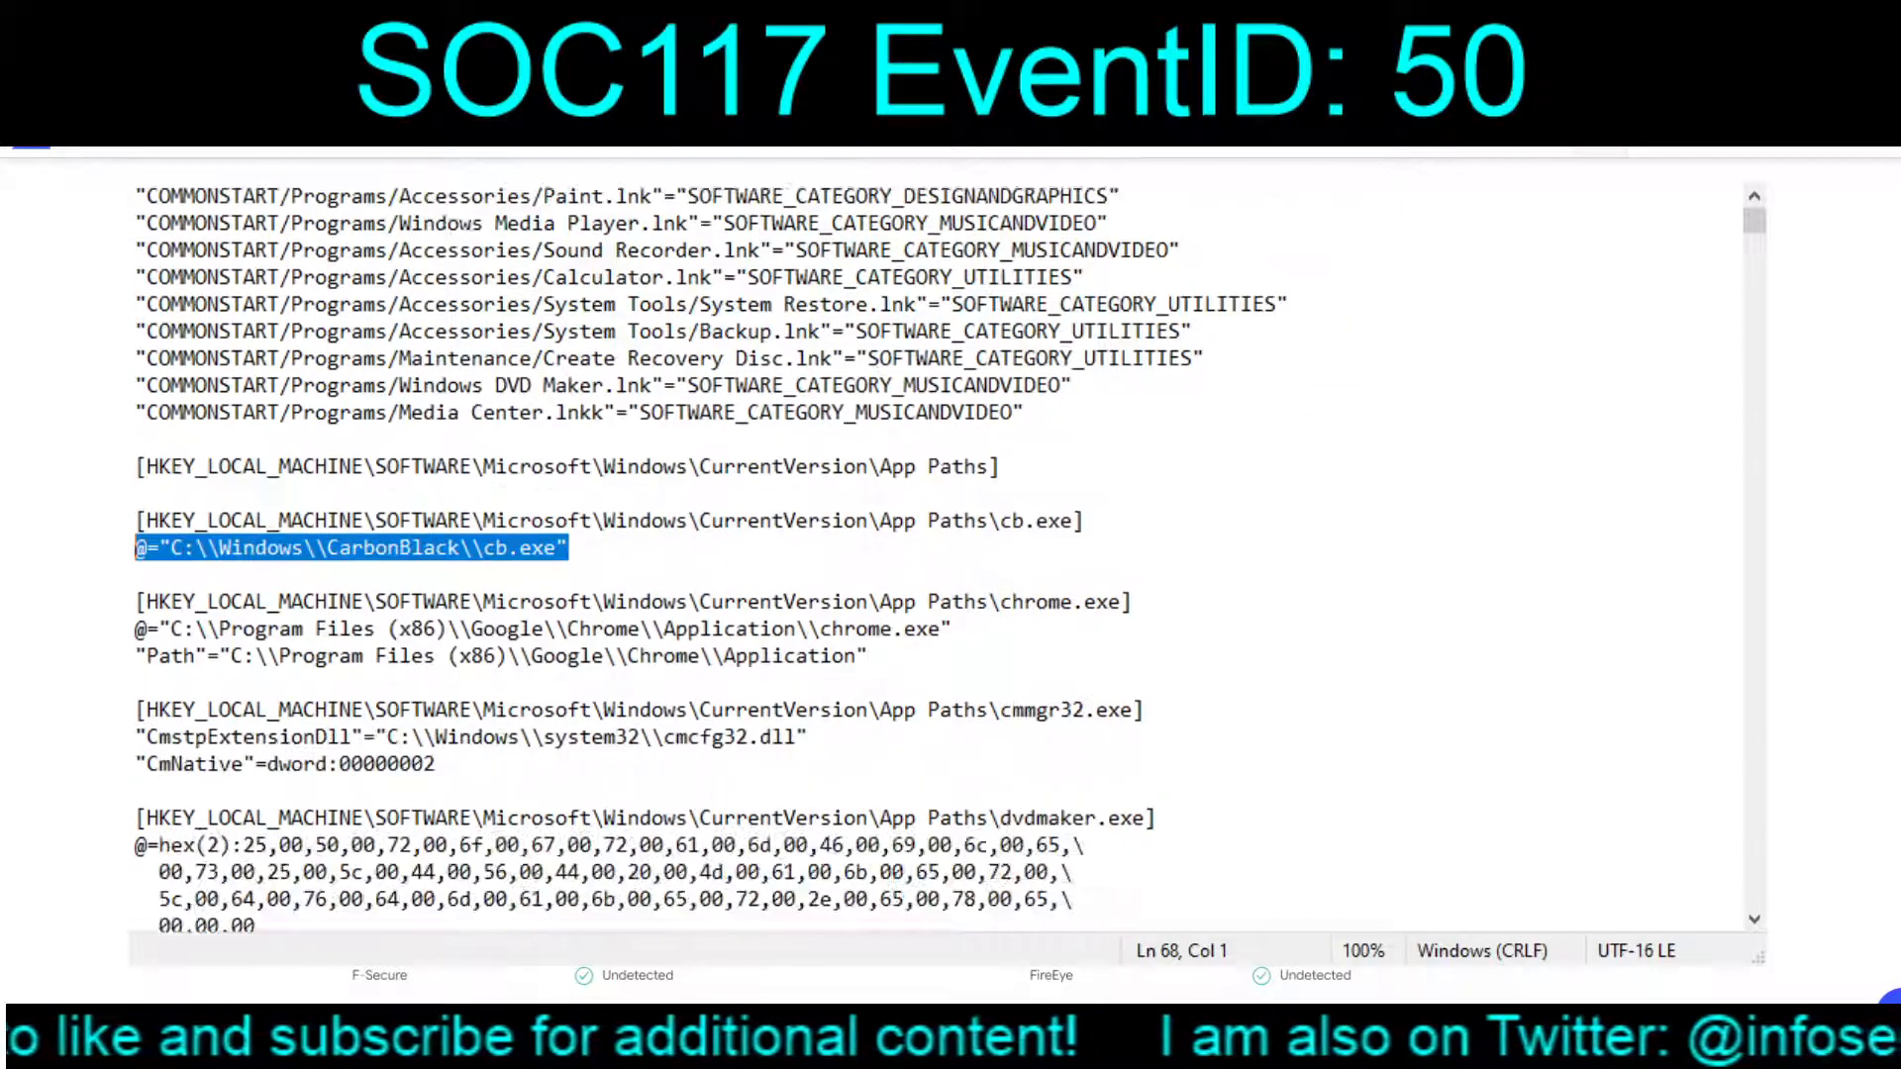
scroll(788, 550, "down", 4)
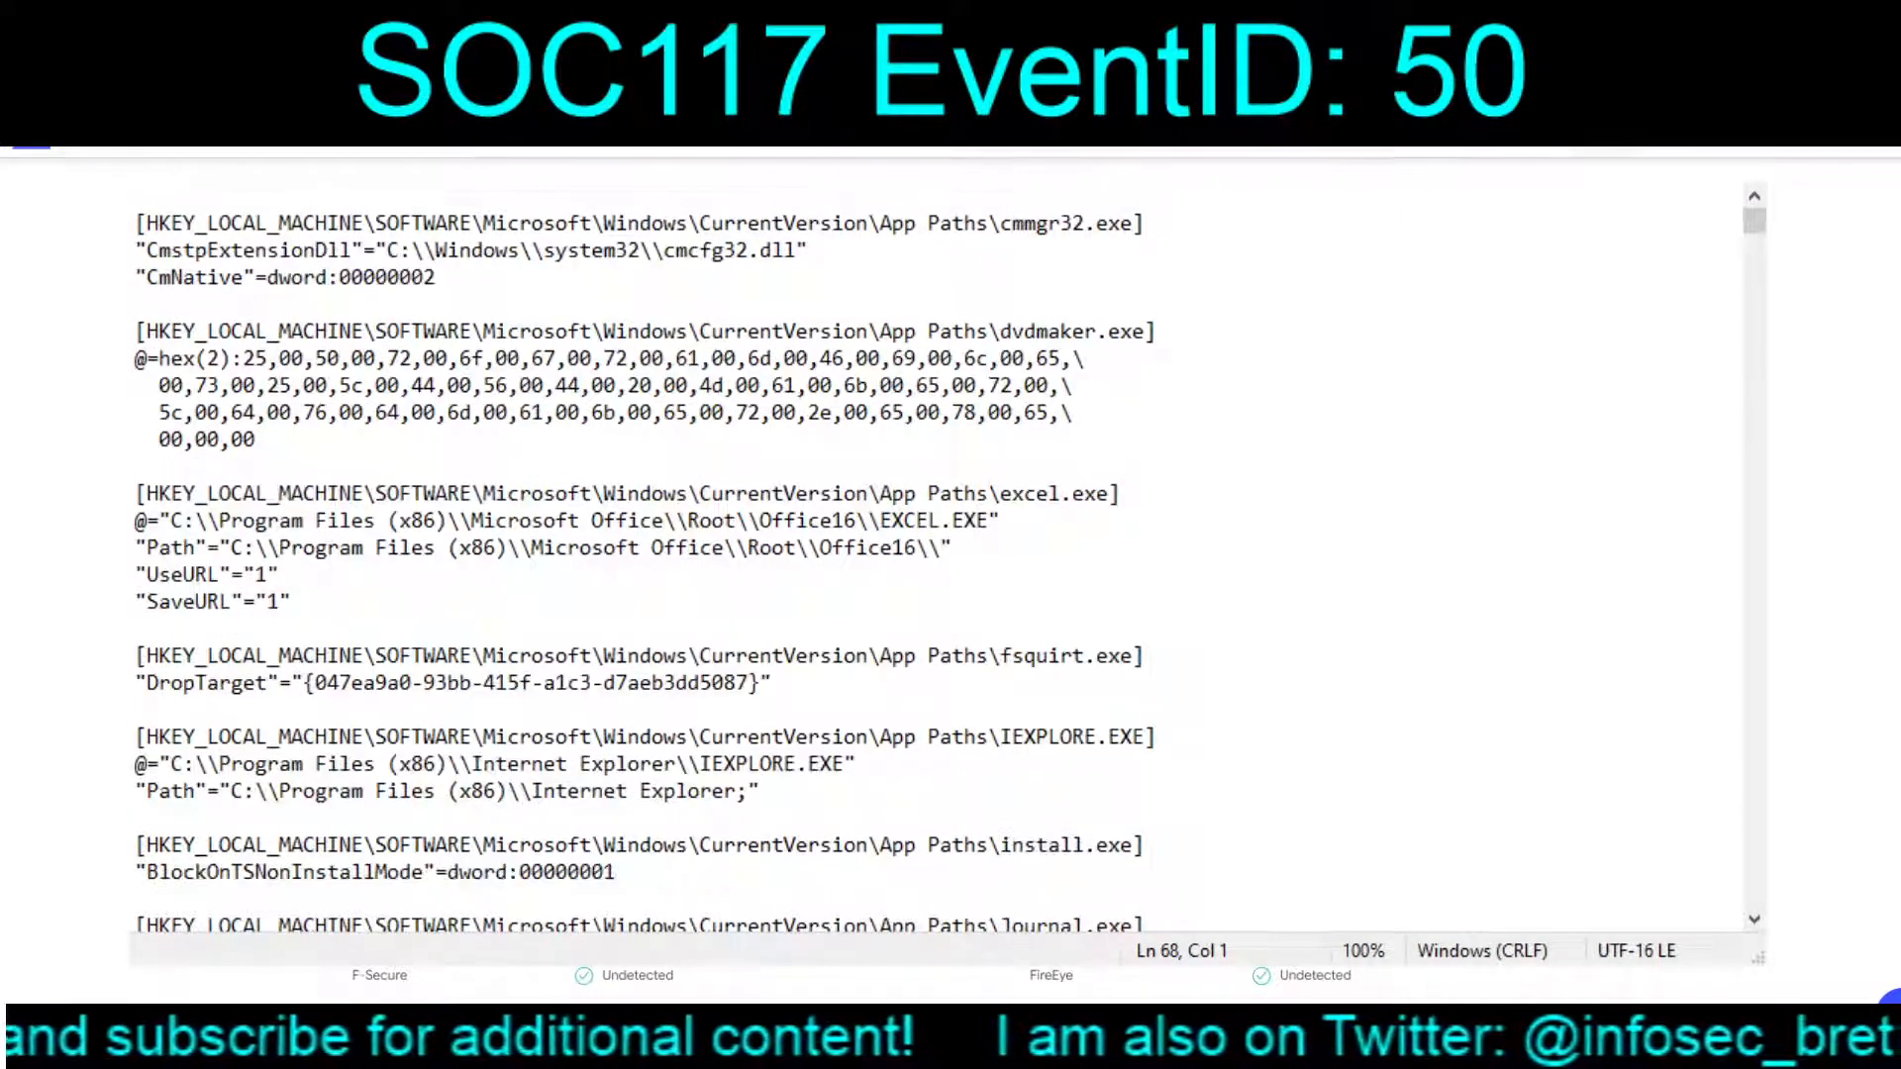
scroll(630, 898, "down", 8)
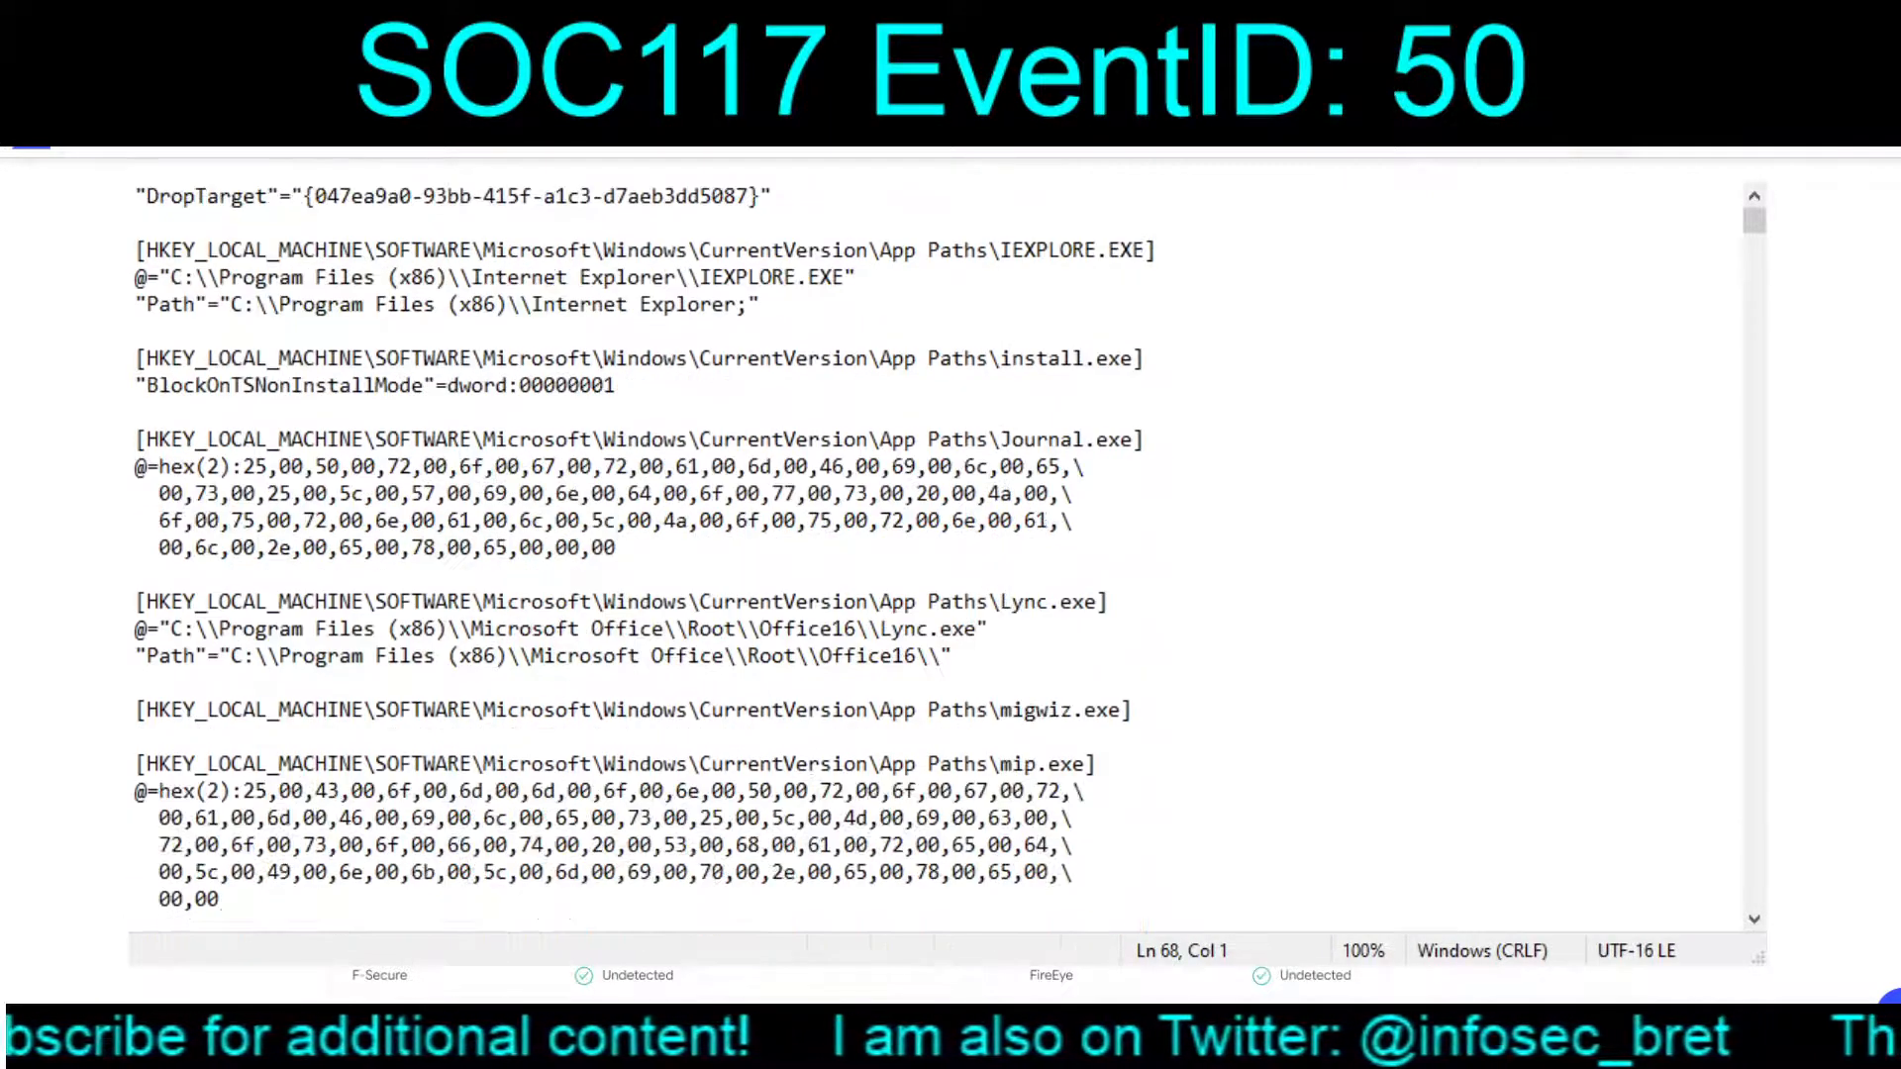
scroll(631, 897, "down", 13)
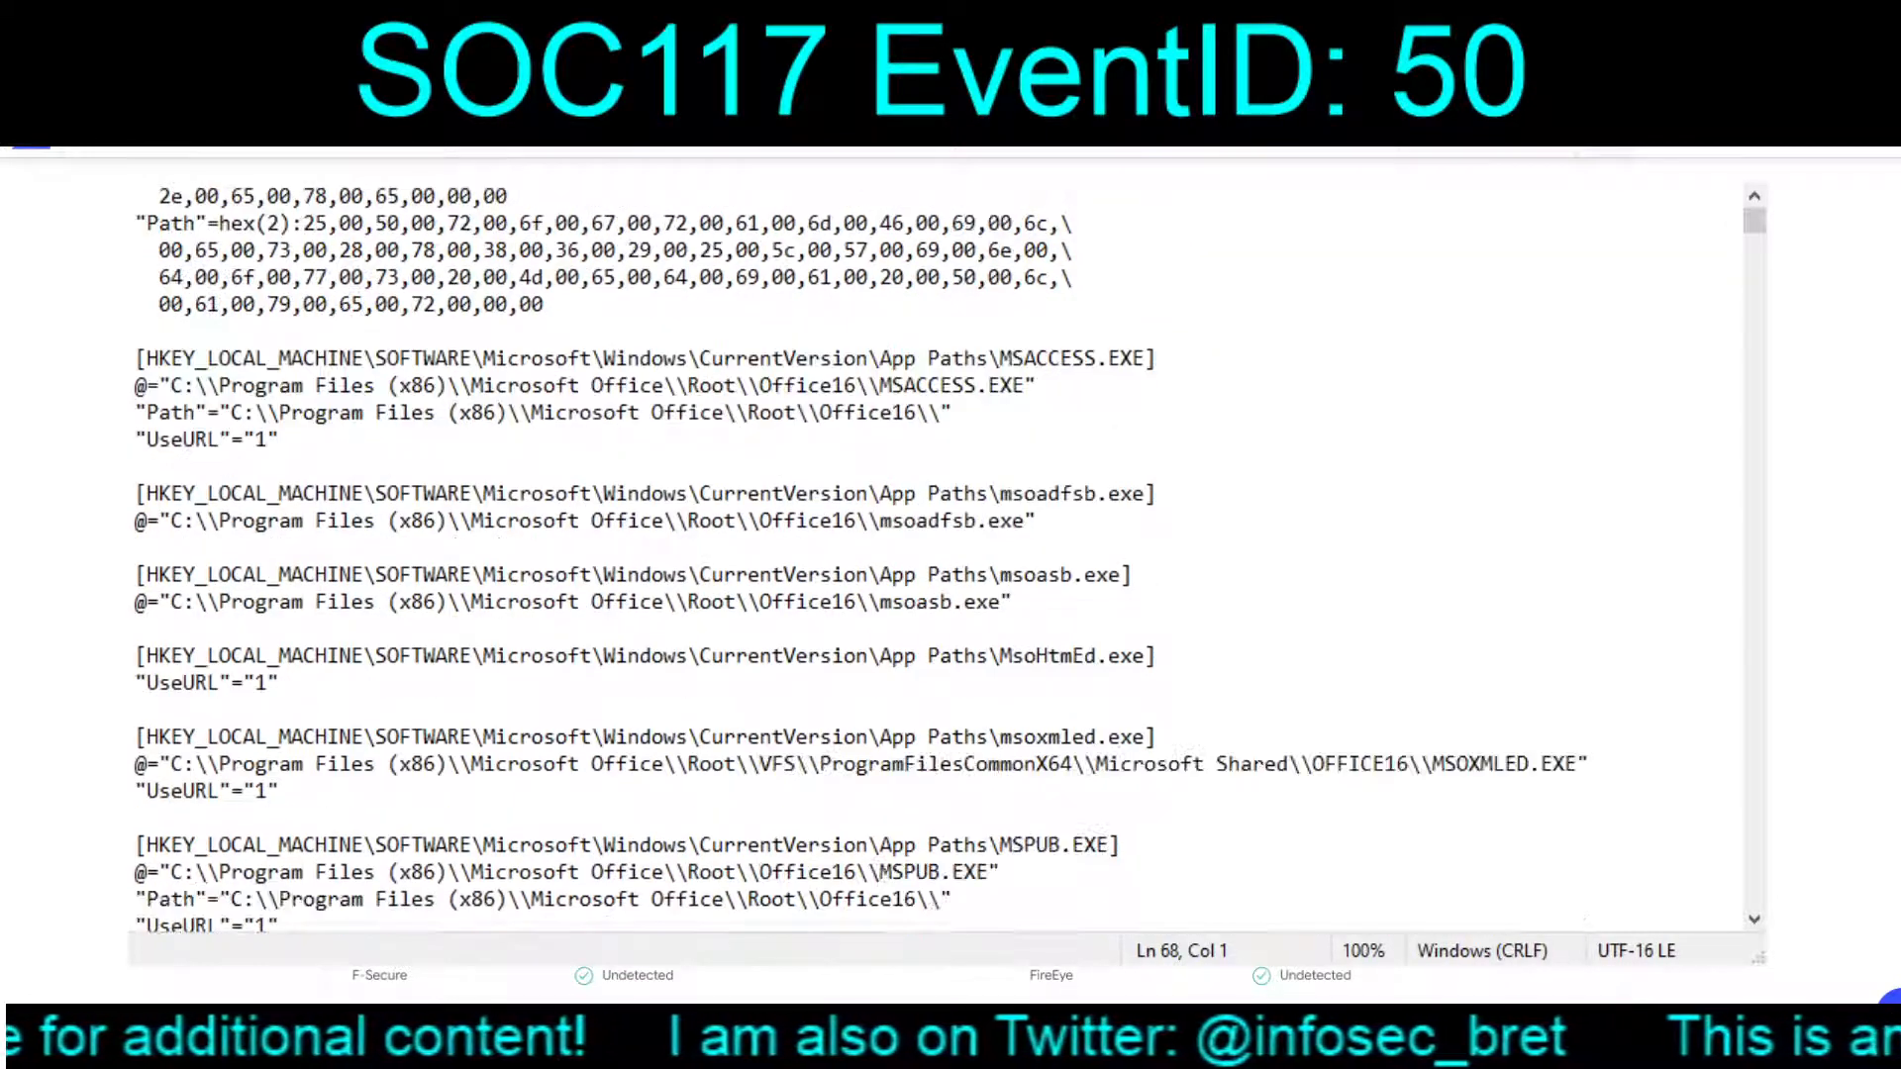
scroll(668, 559, "down", 20)
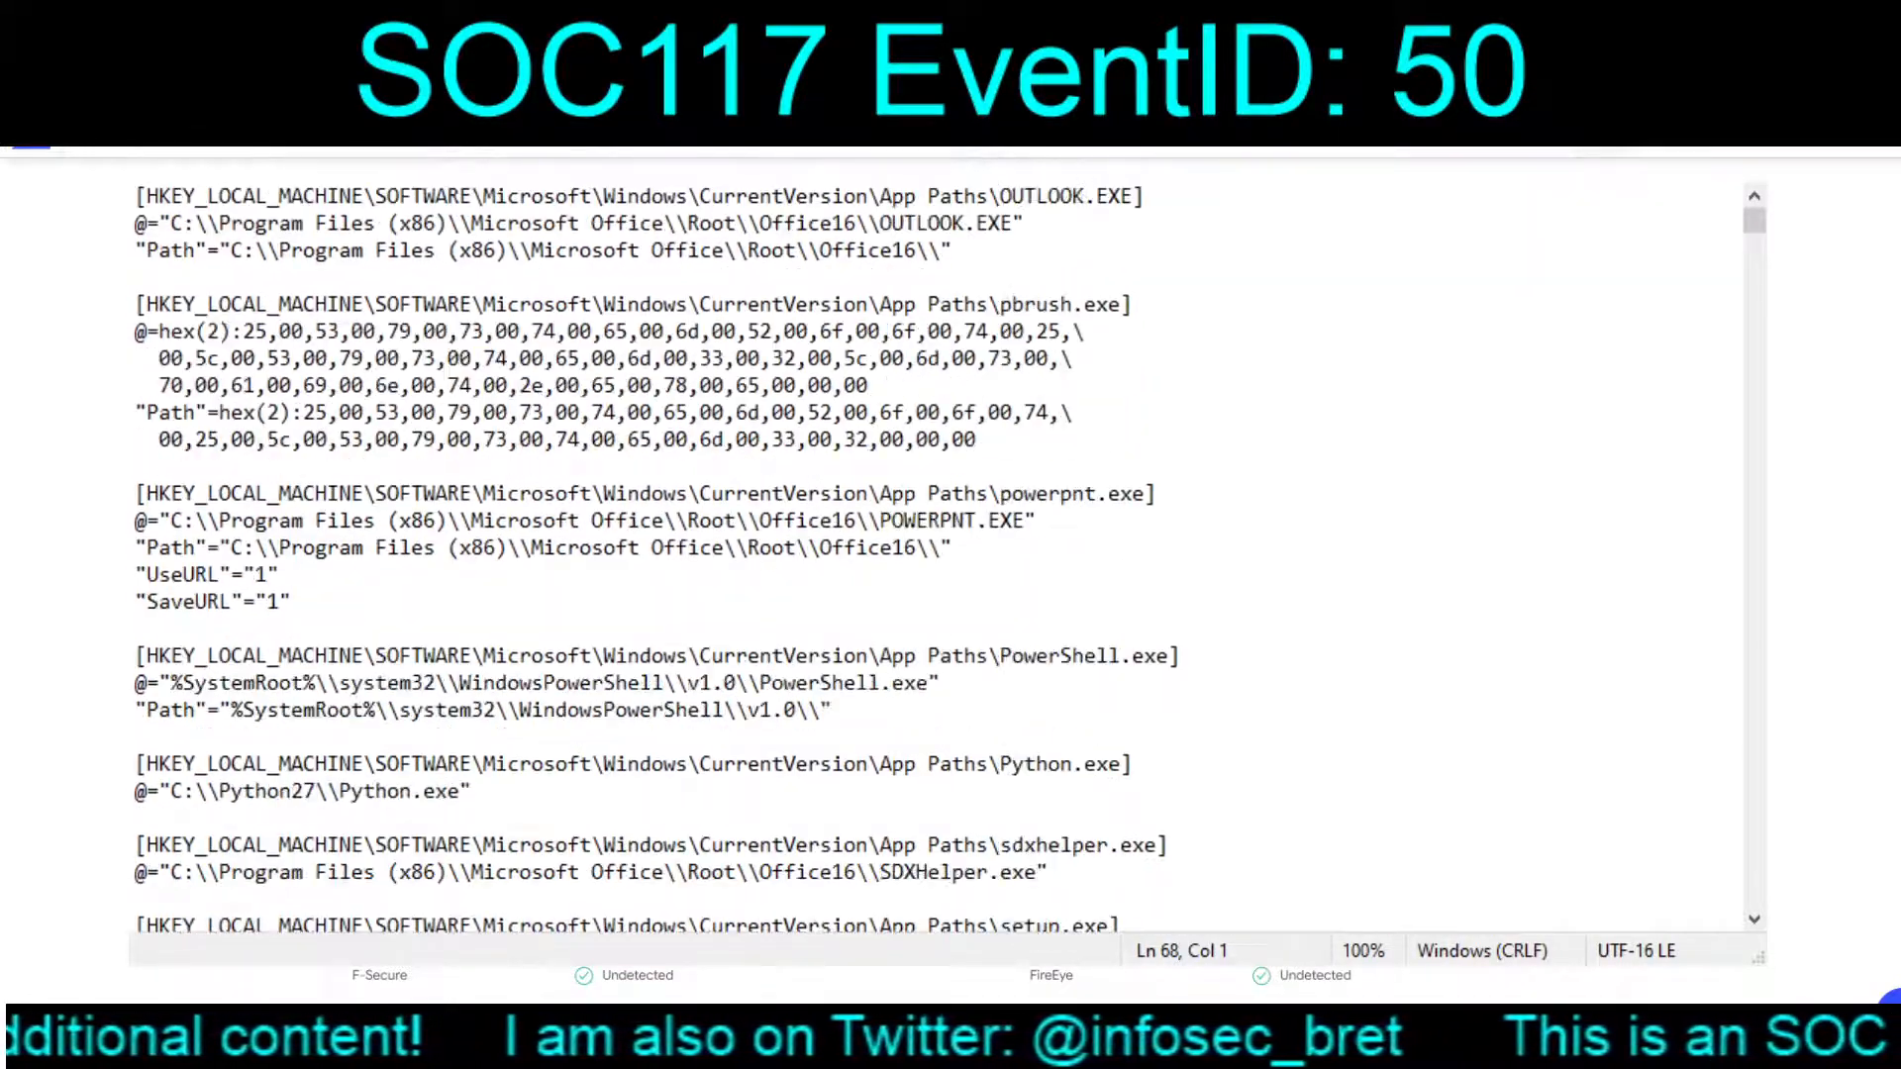
scroll(941, 555, "down", 20)
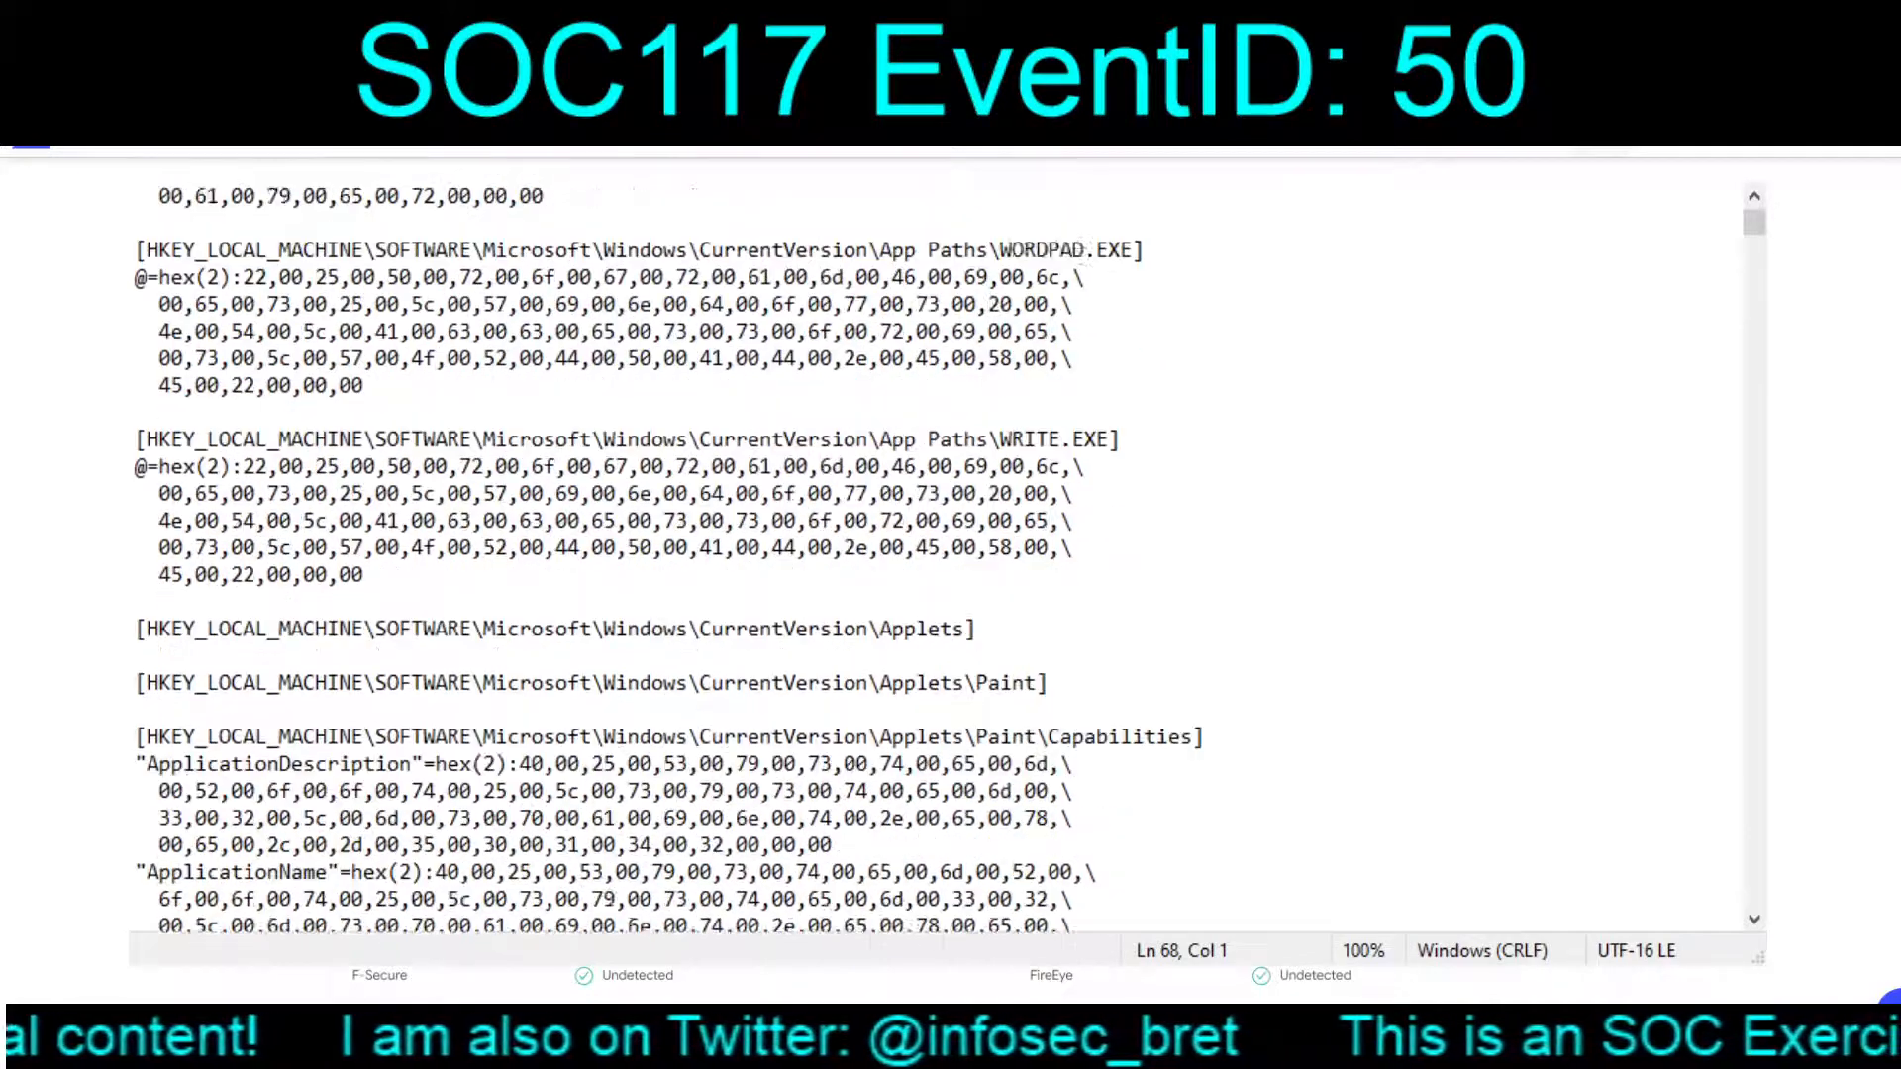
Step: Examine the registry file's Applets, Authentication, BITS and Component Based Servicing keys under CurrentVersion
scroll(941, 554, "down", 1)
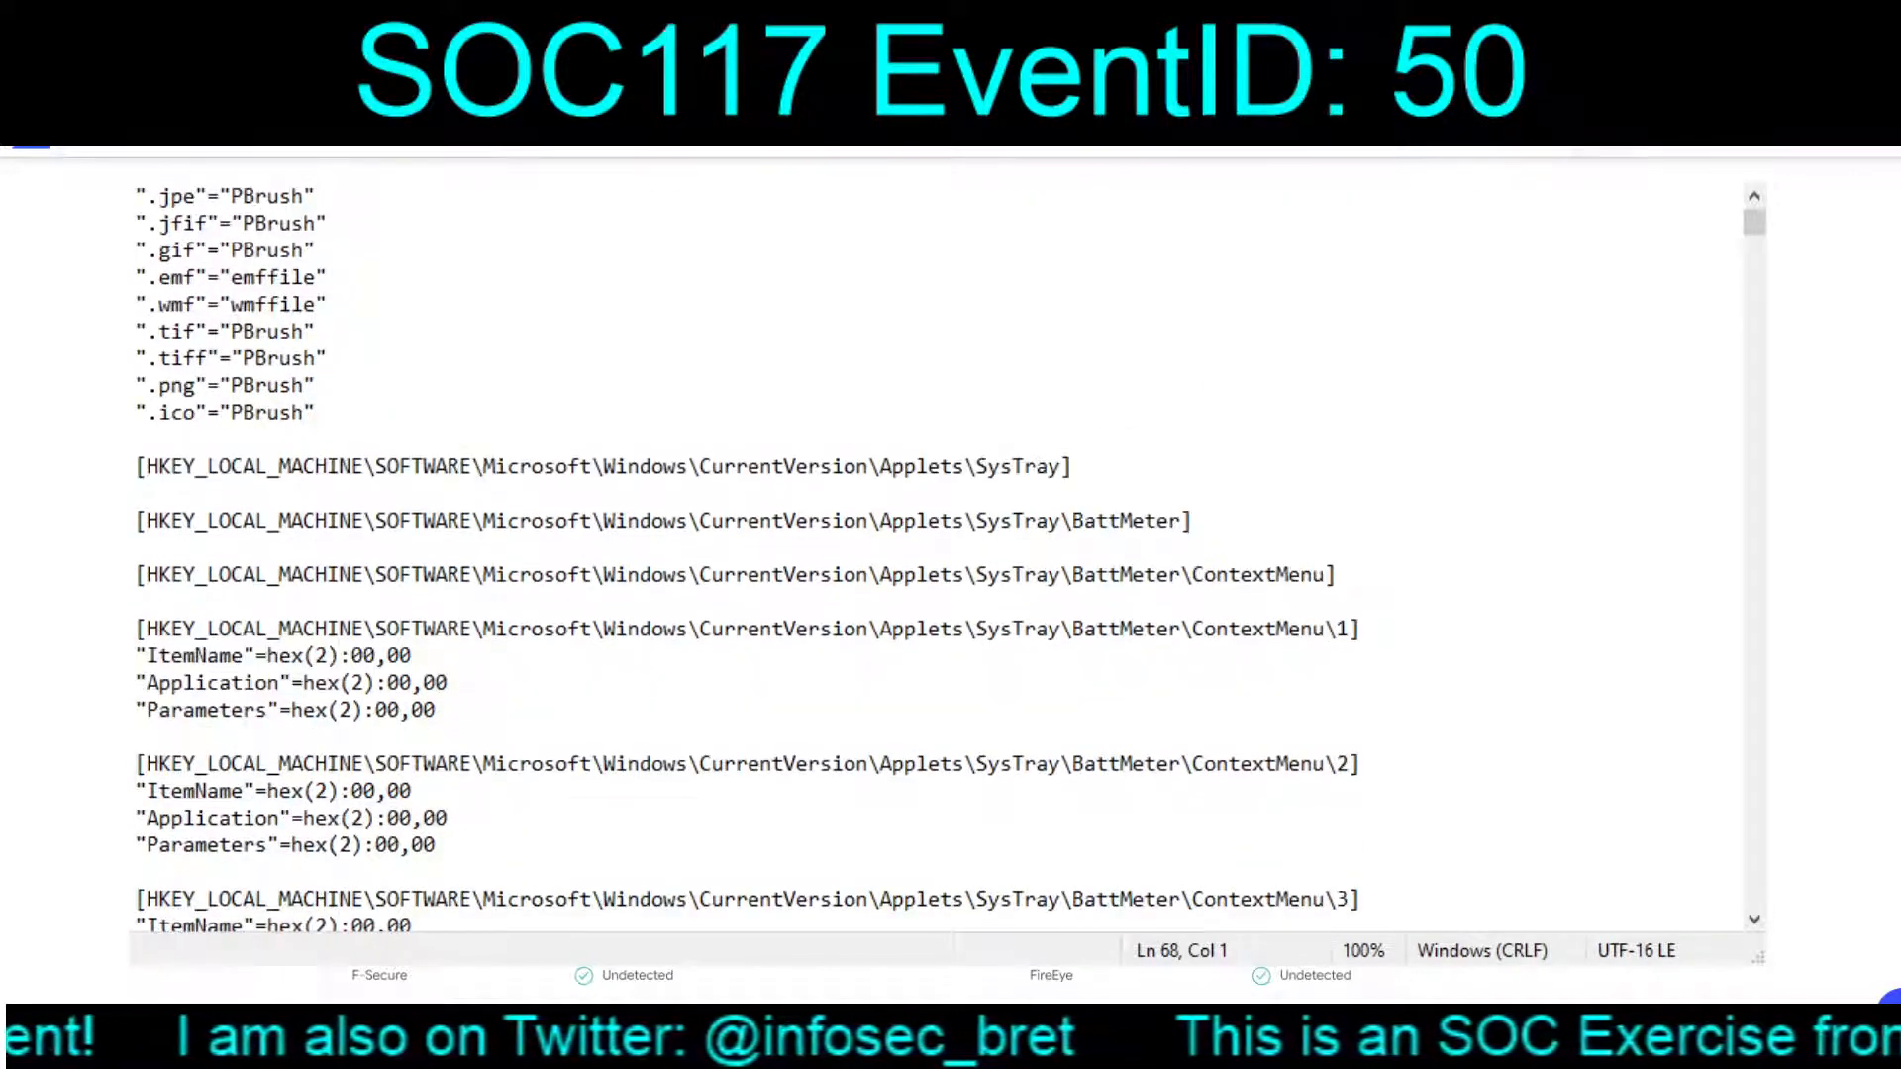
scroll(941, 555, "down", 17)
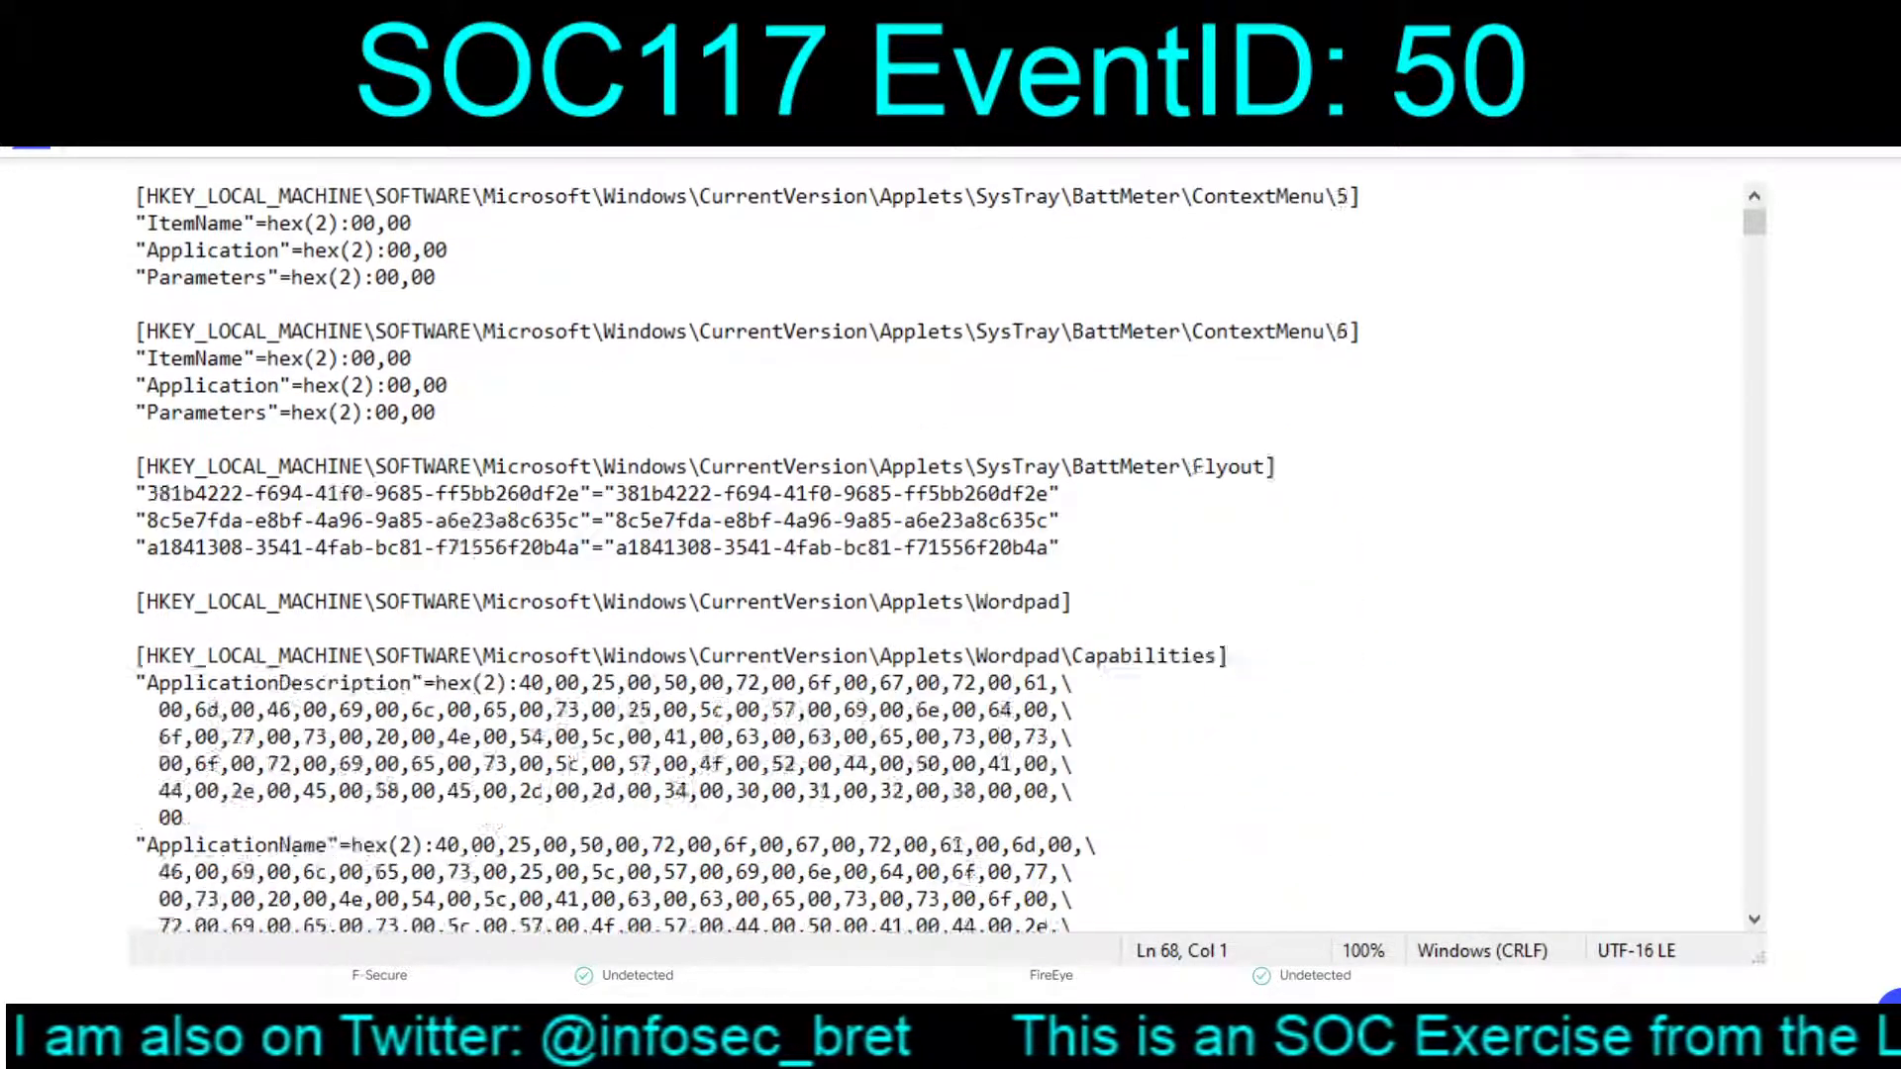
scroll(940, 554, "down", 20)
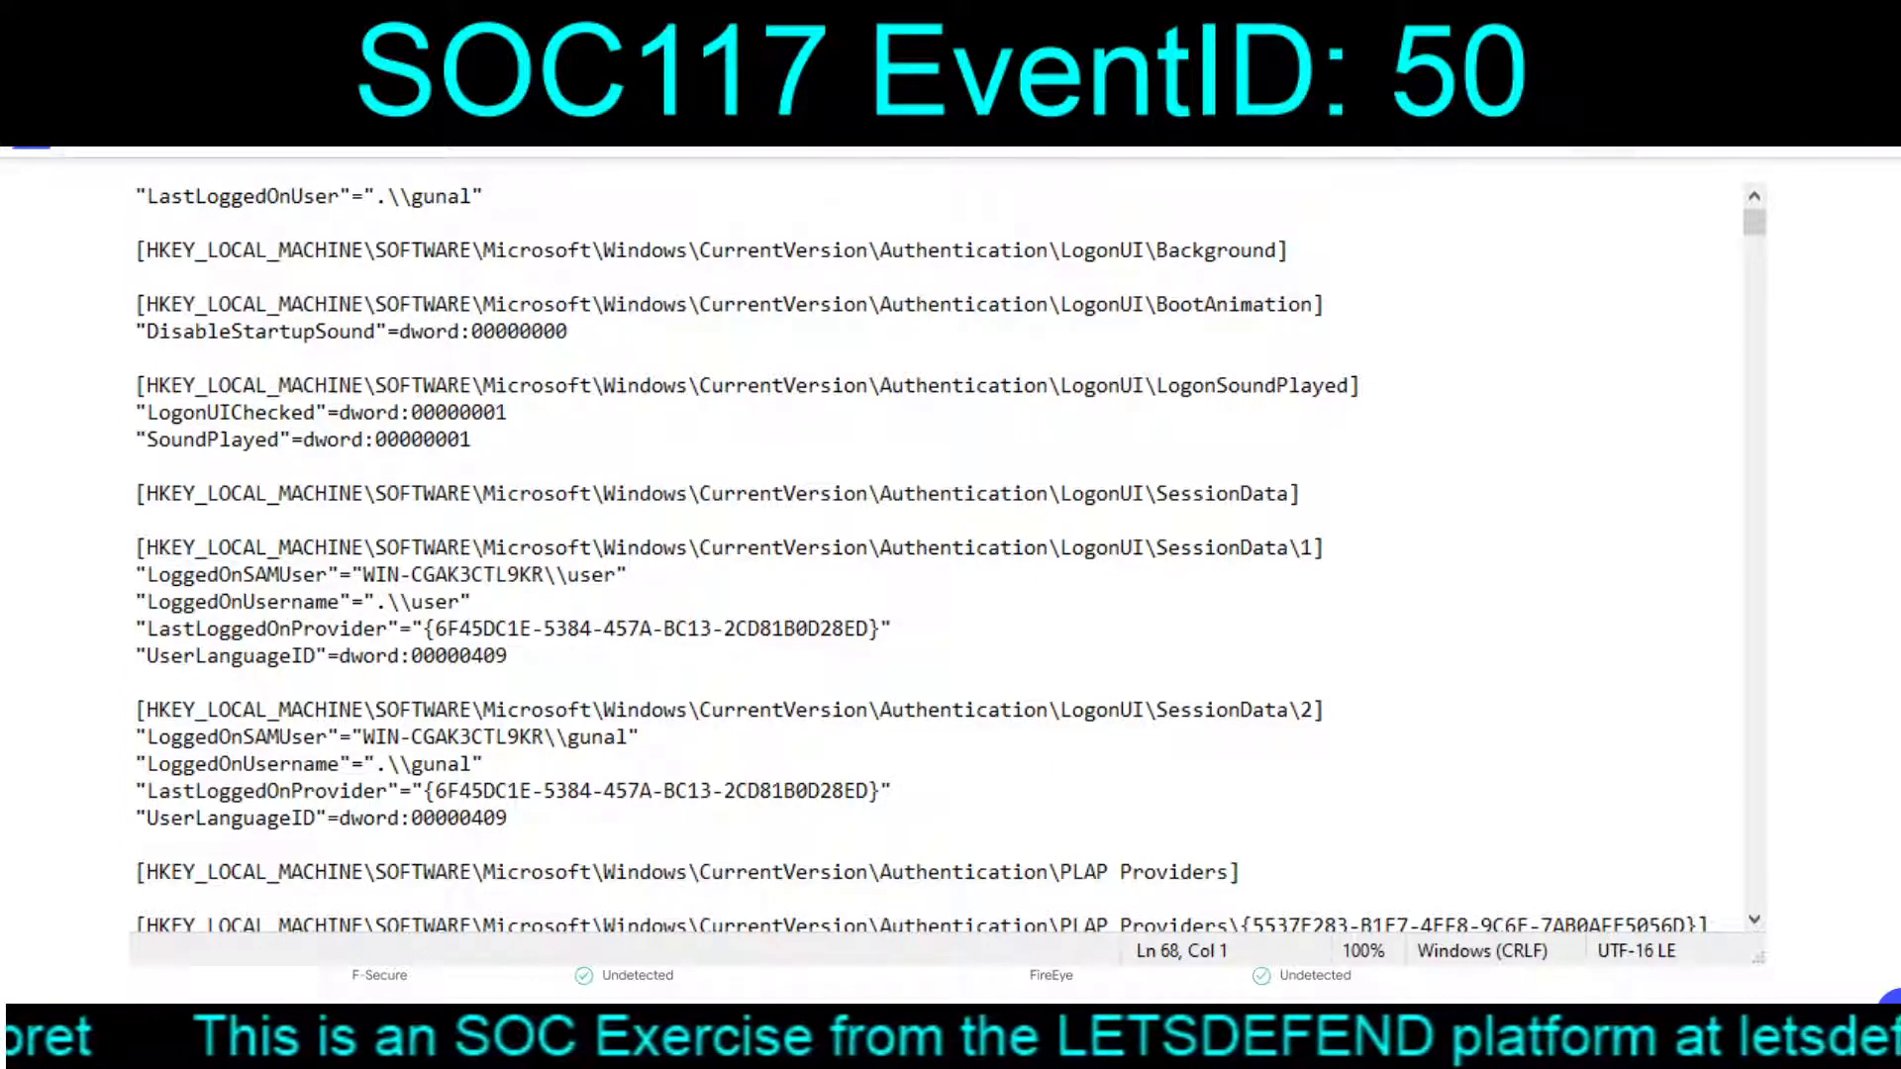
scroll(921, 554, "down", 13)
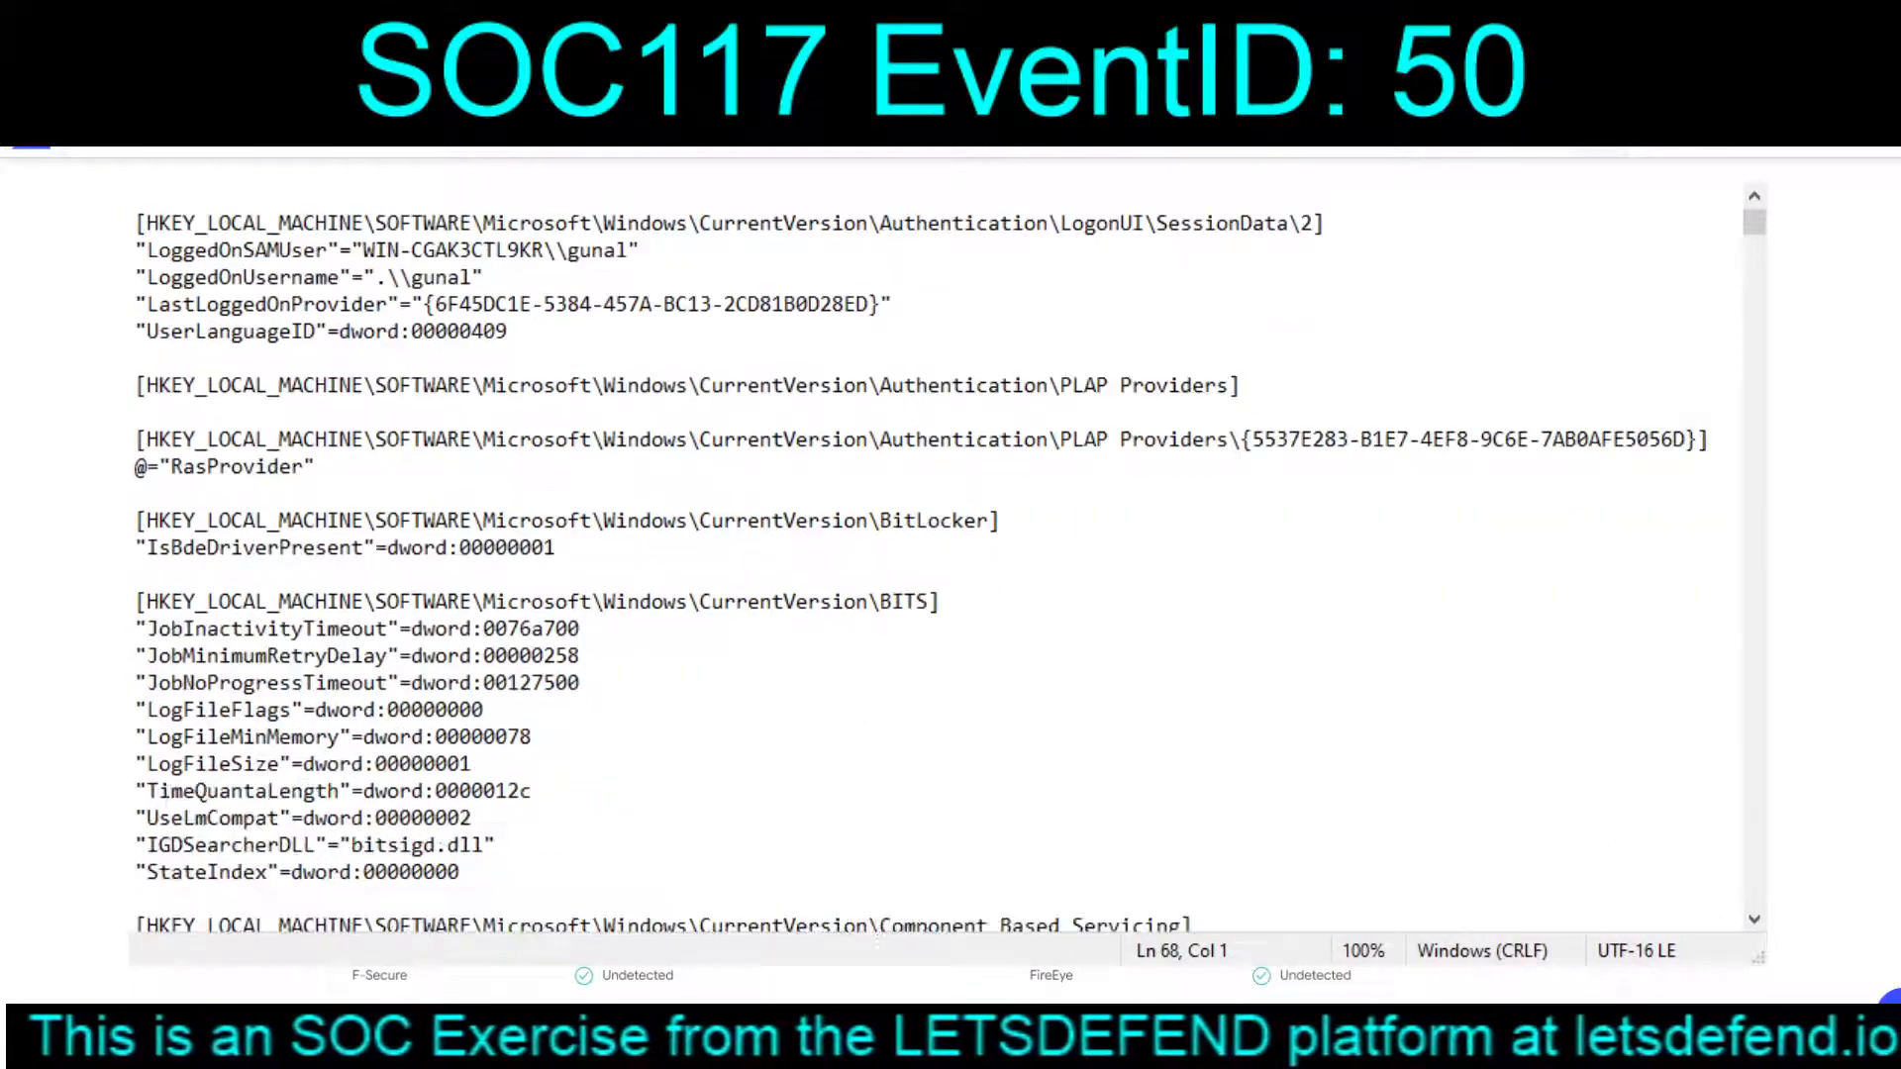
scroll(897, 555, "down", 20)
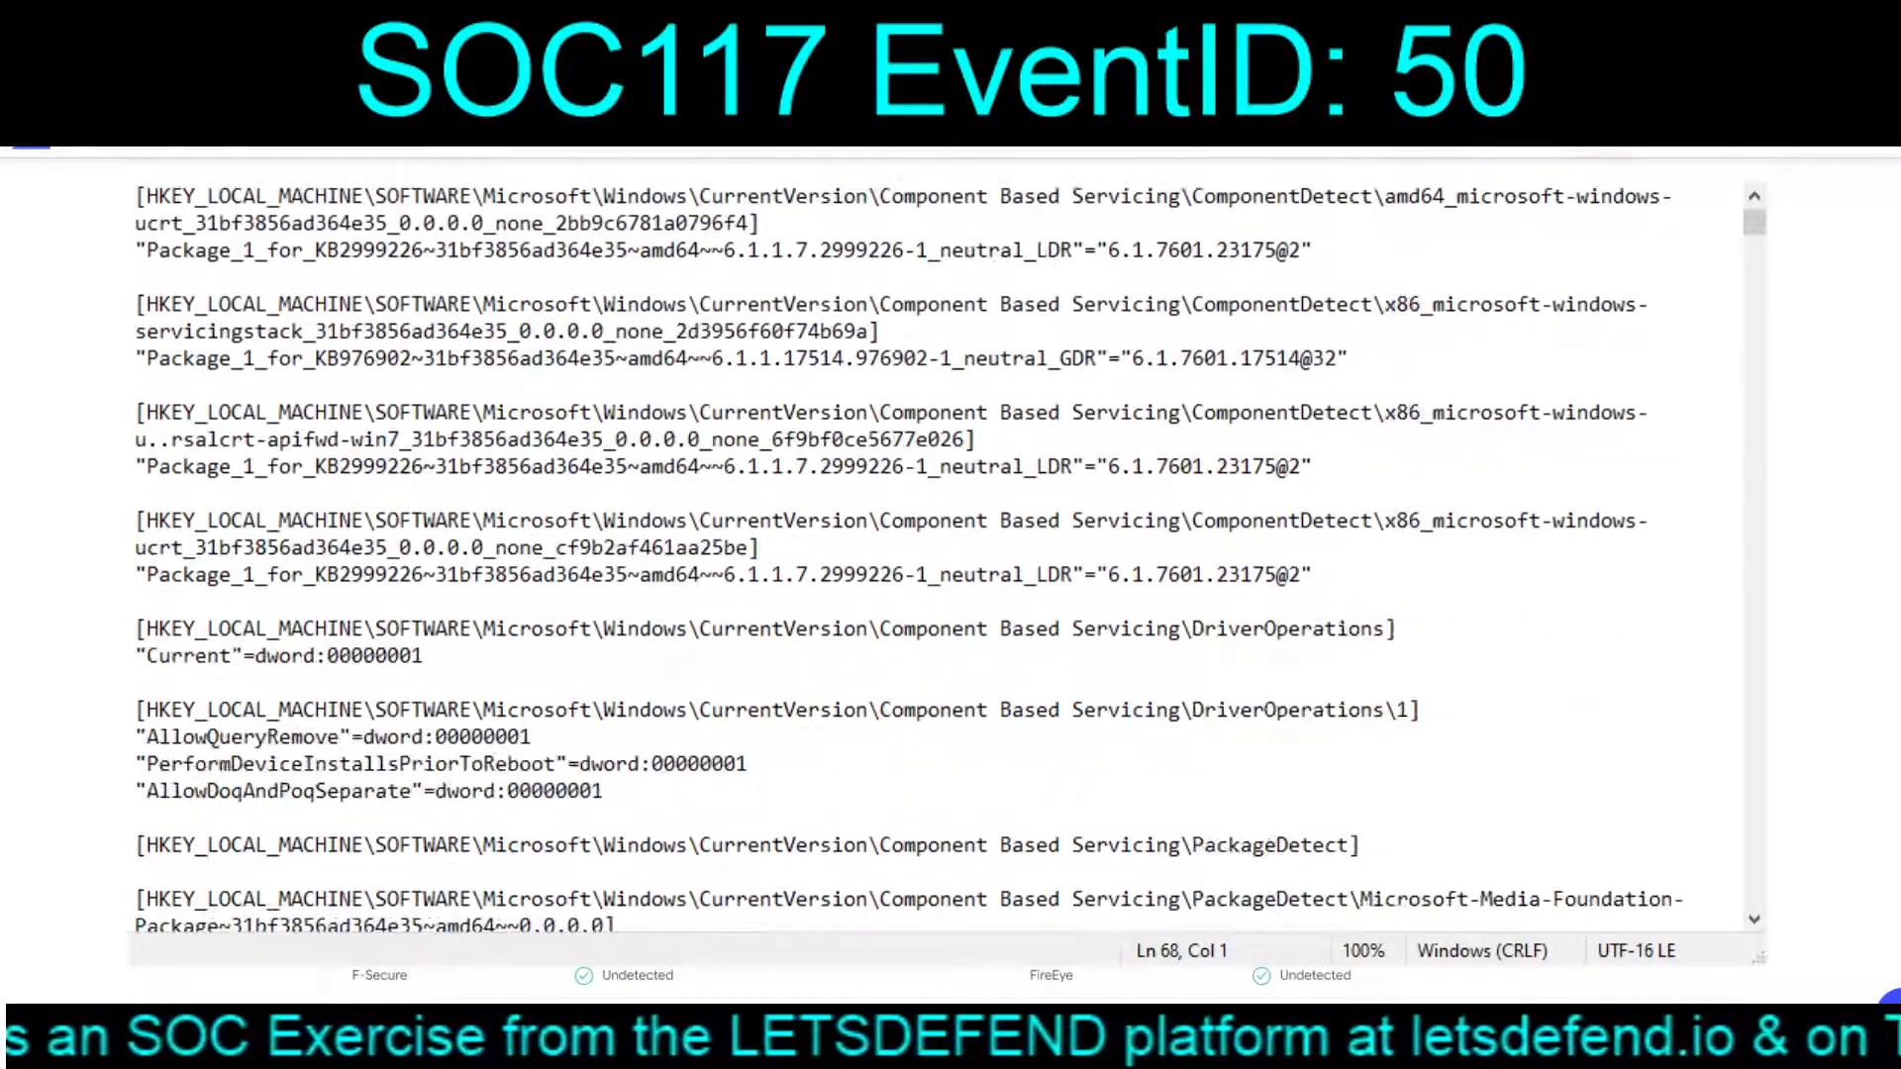
scroll(941, 555, "down", 20)
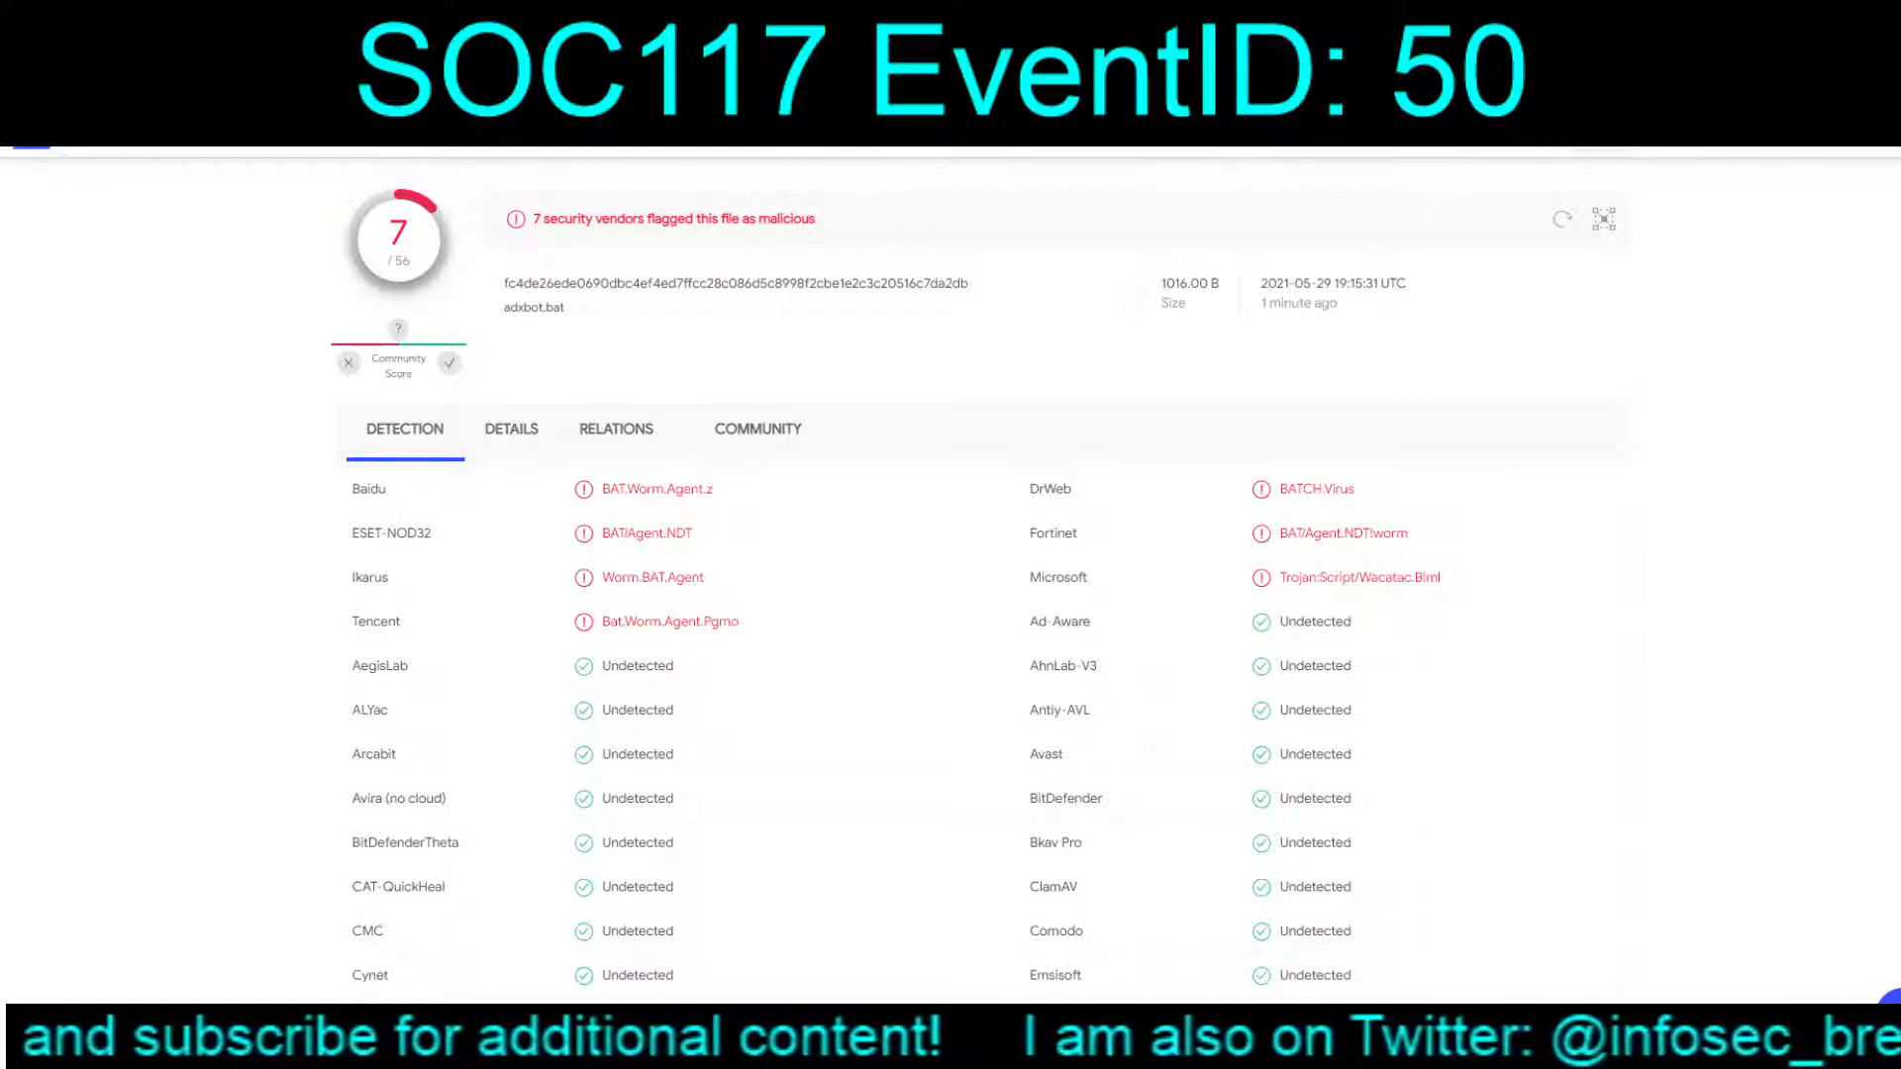
Step: Review the VirusTotal detection names for adxbot.bat from Microsoft, Fortinet, ESET-NOD32, Tencent, DrWeb and Baidu
left_click_drag(1280, 579, 1441, 578)
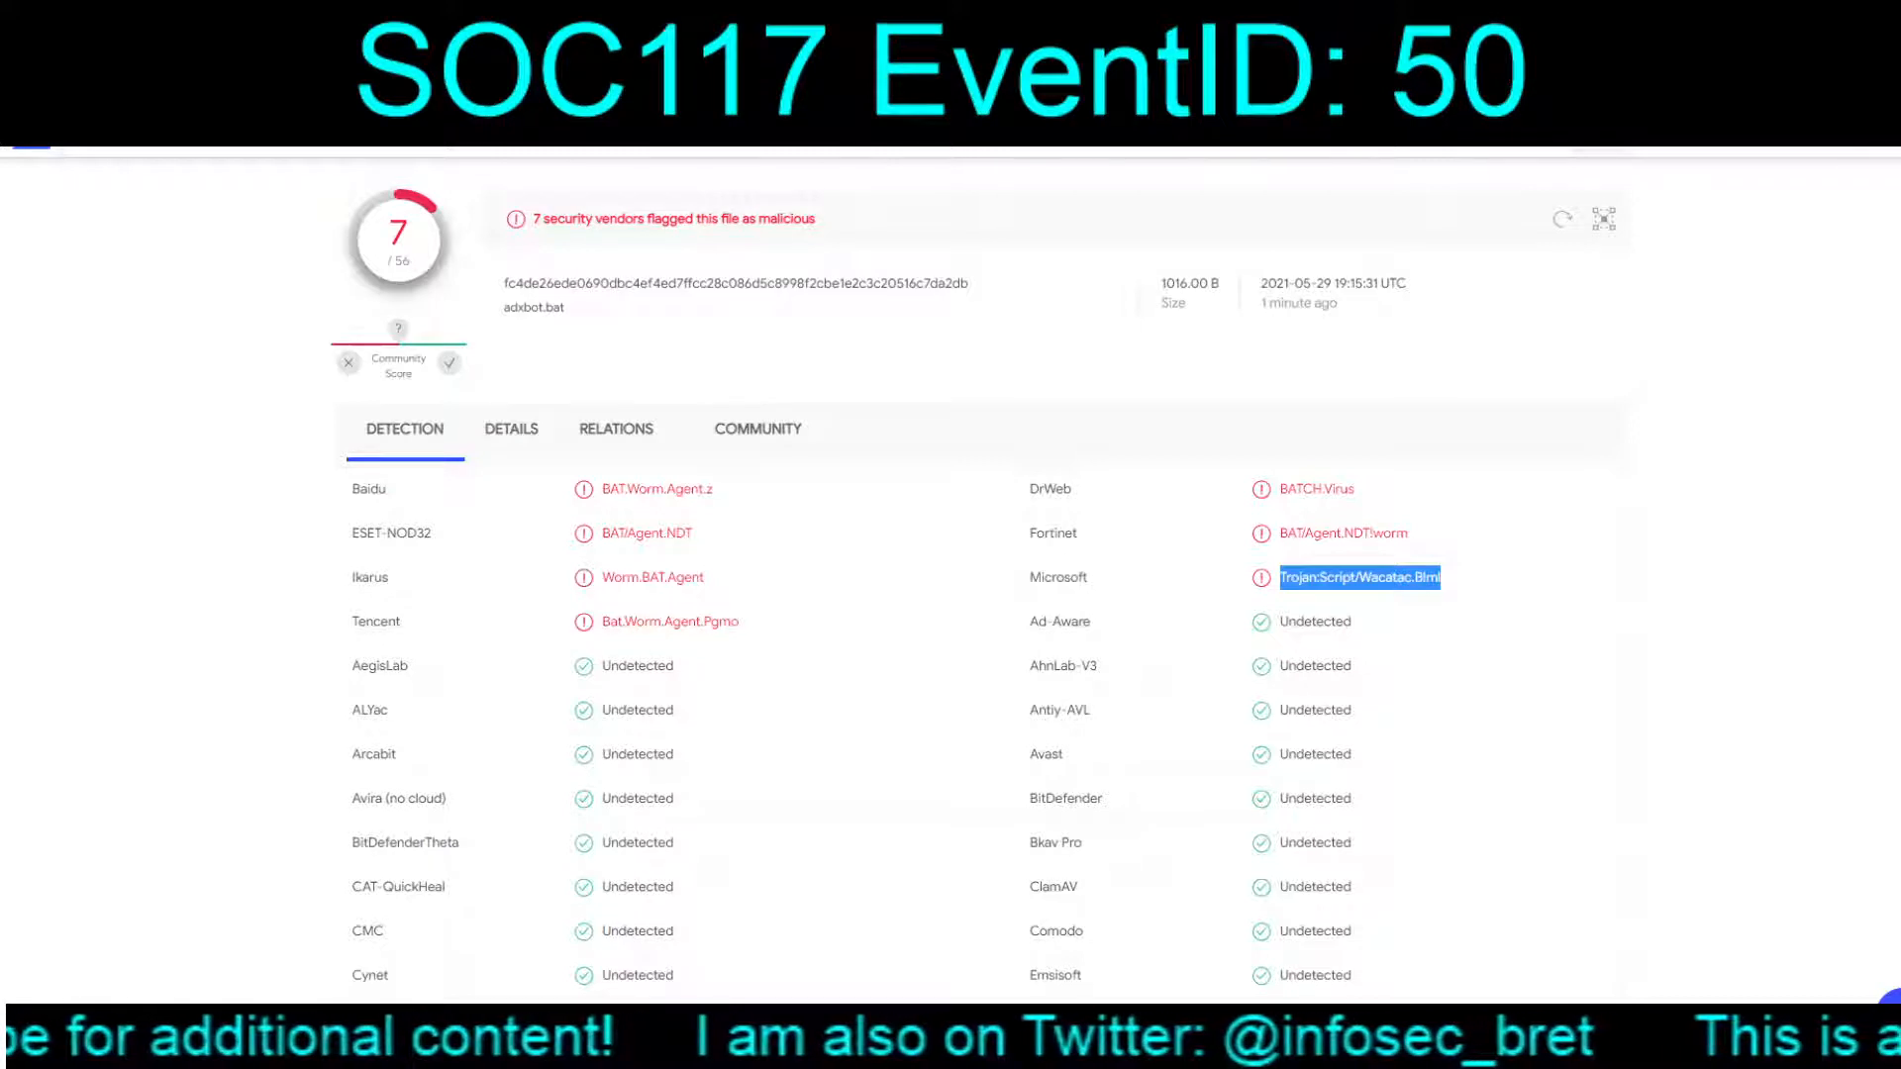
left_click_drag(1408, 533, 1280, 533)
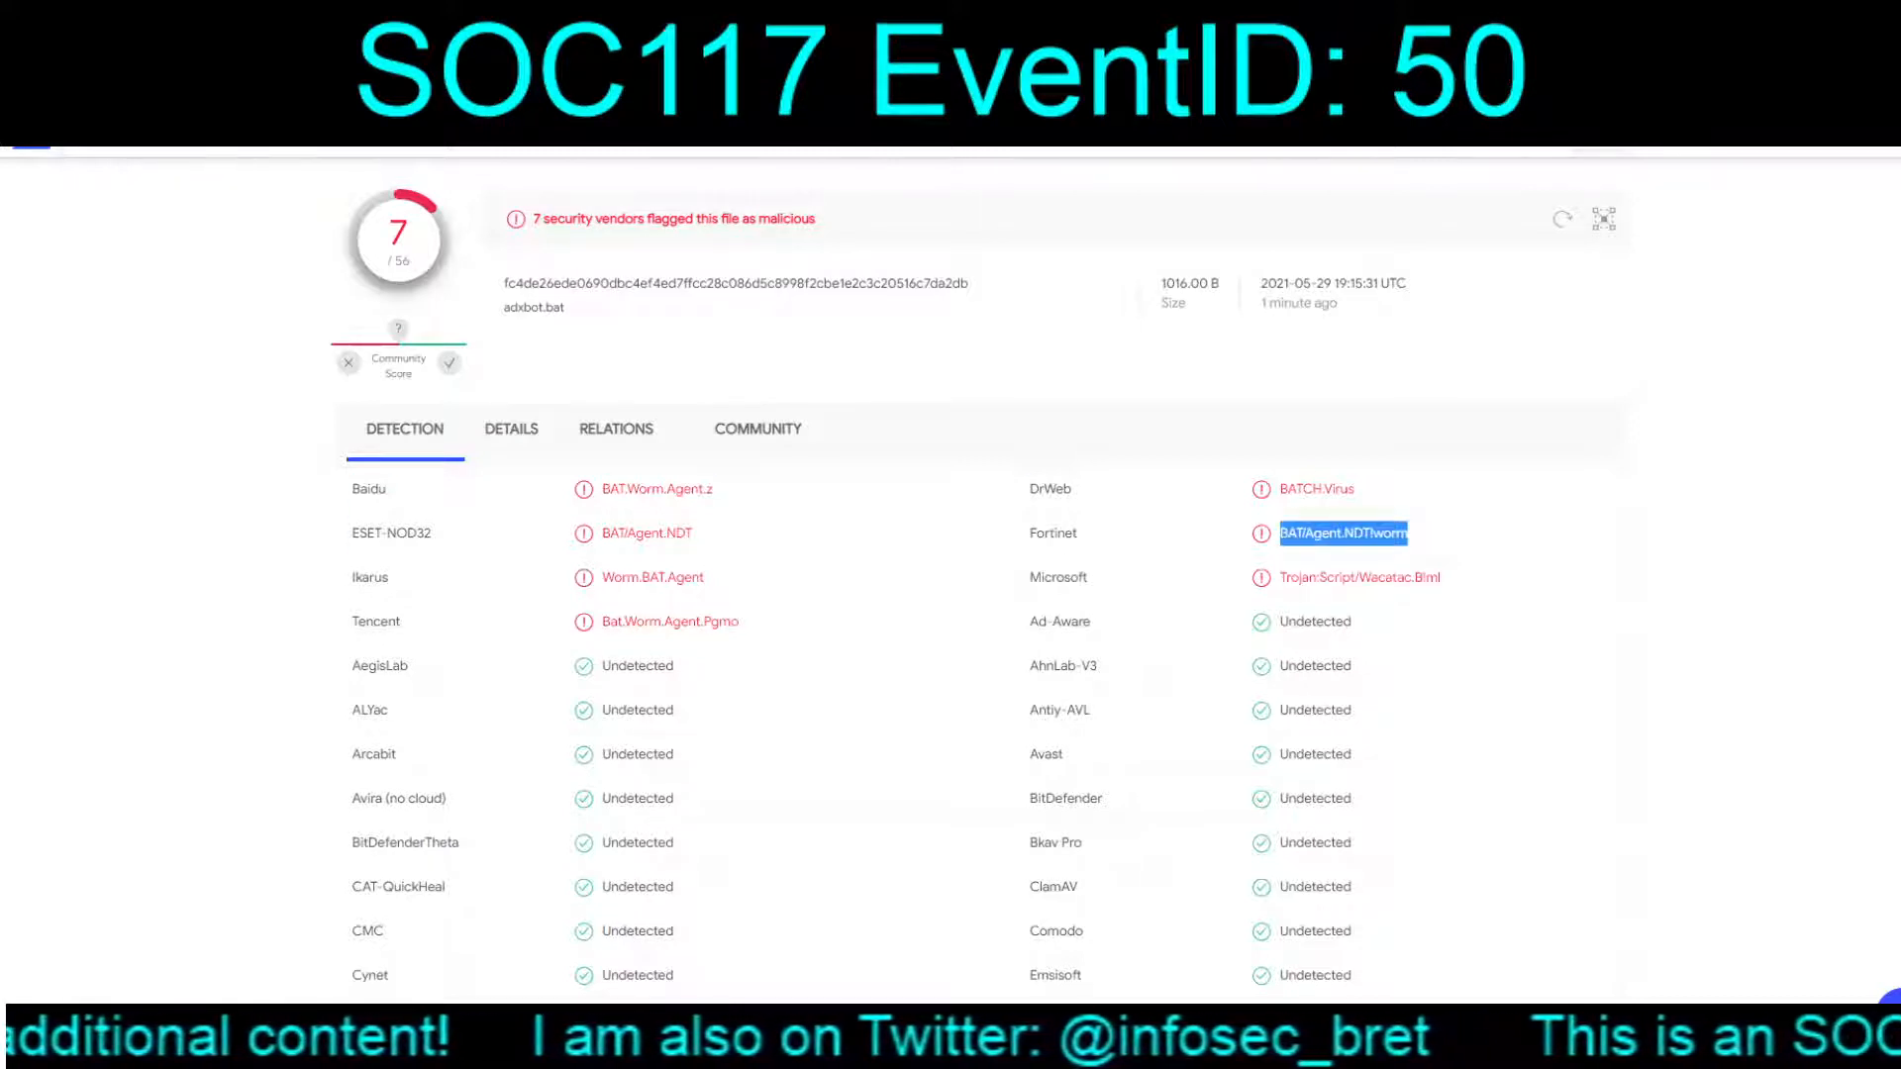
left_click_drag(694, 534, 602, 534)
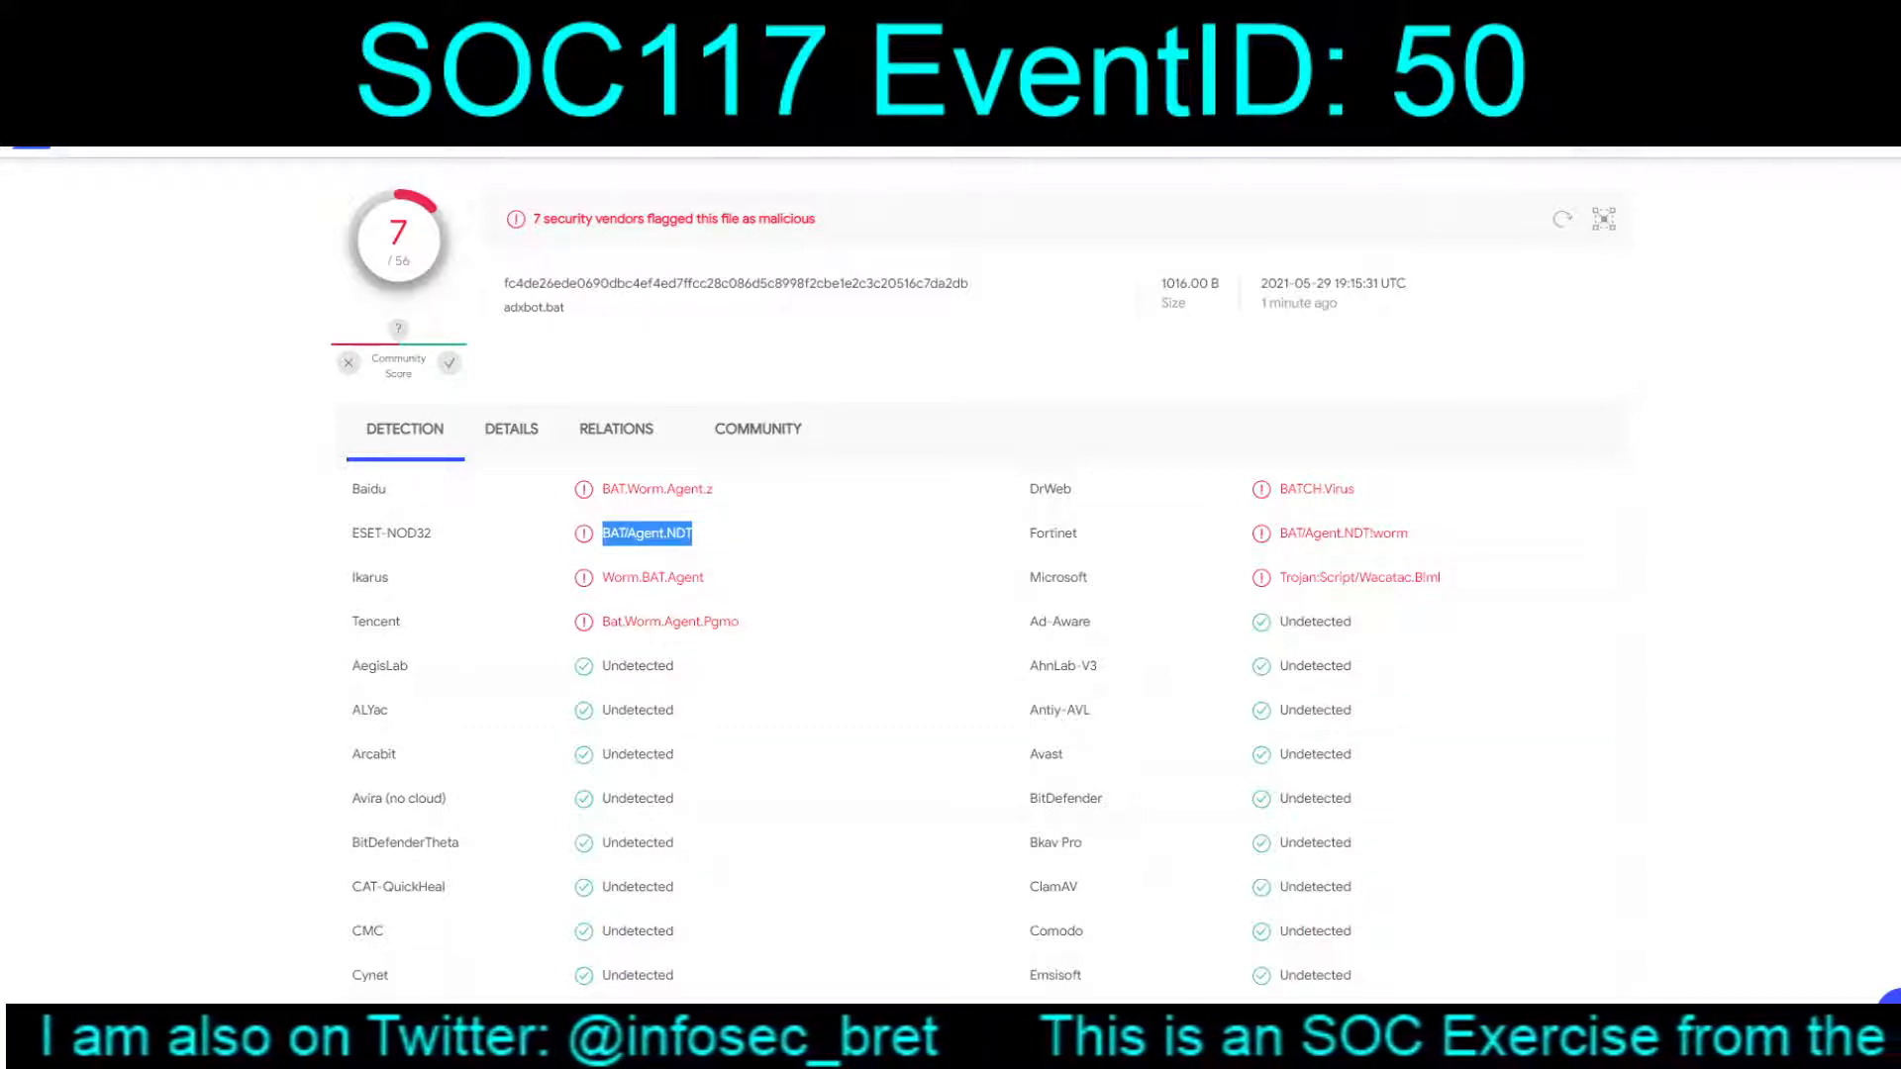
left_click_drag(740, 623, 603, 622)
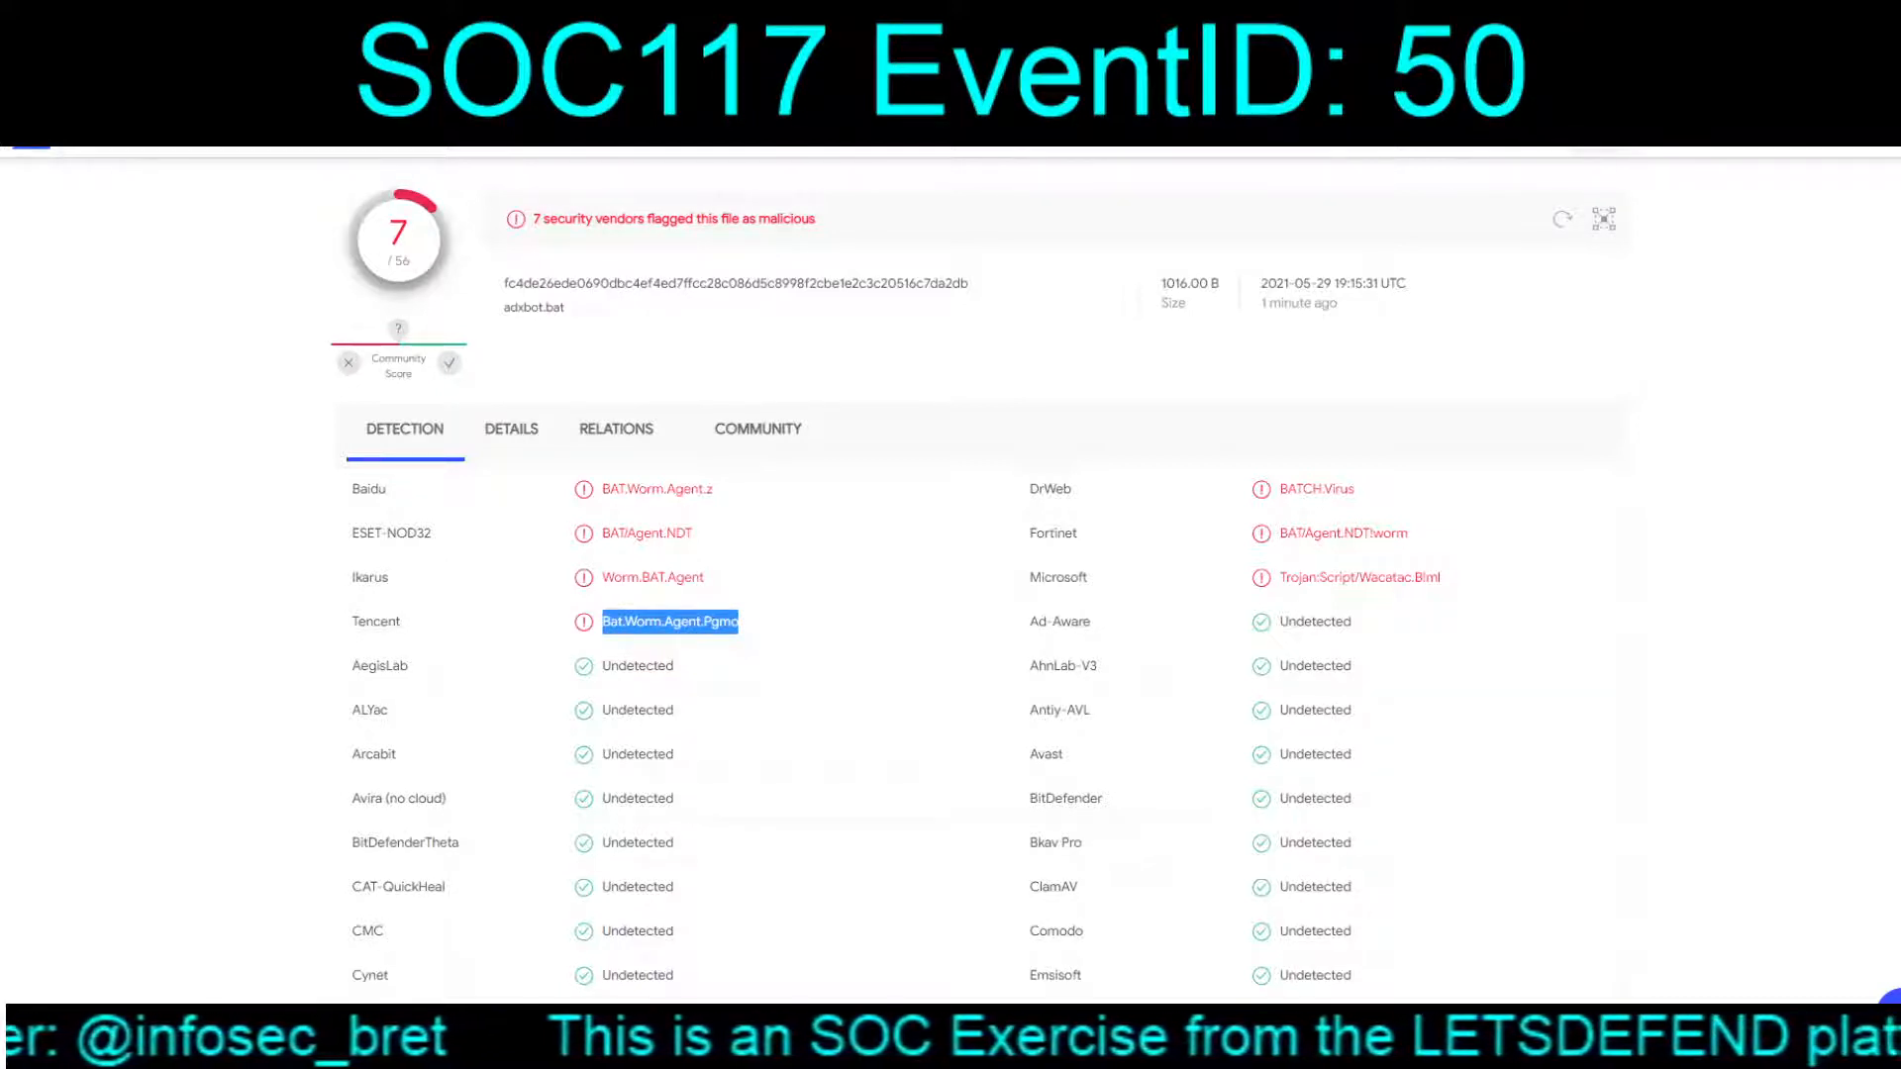
left_click_drag(1359, 489, 1278, 489)
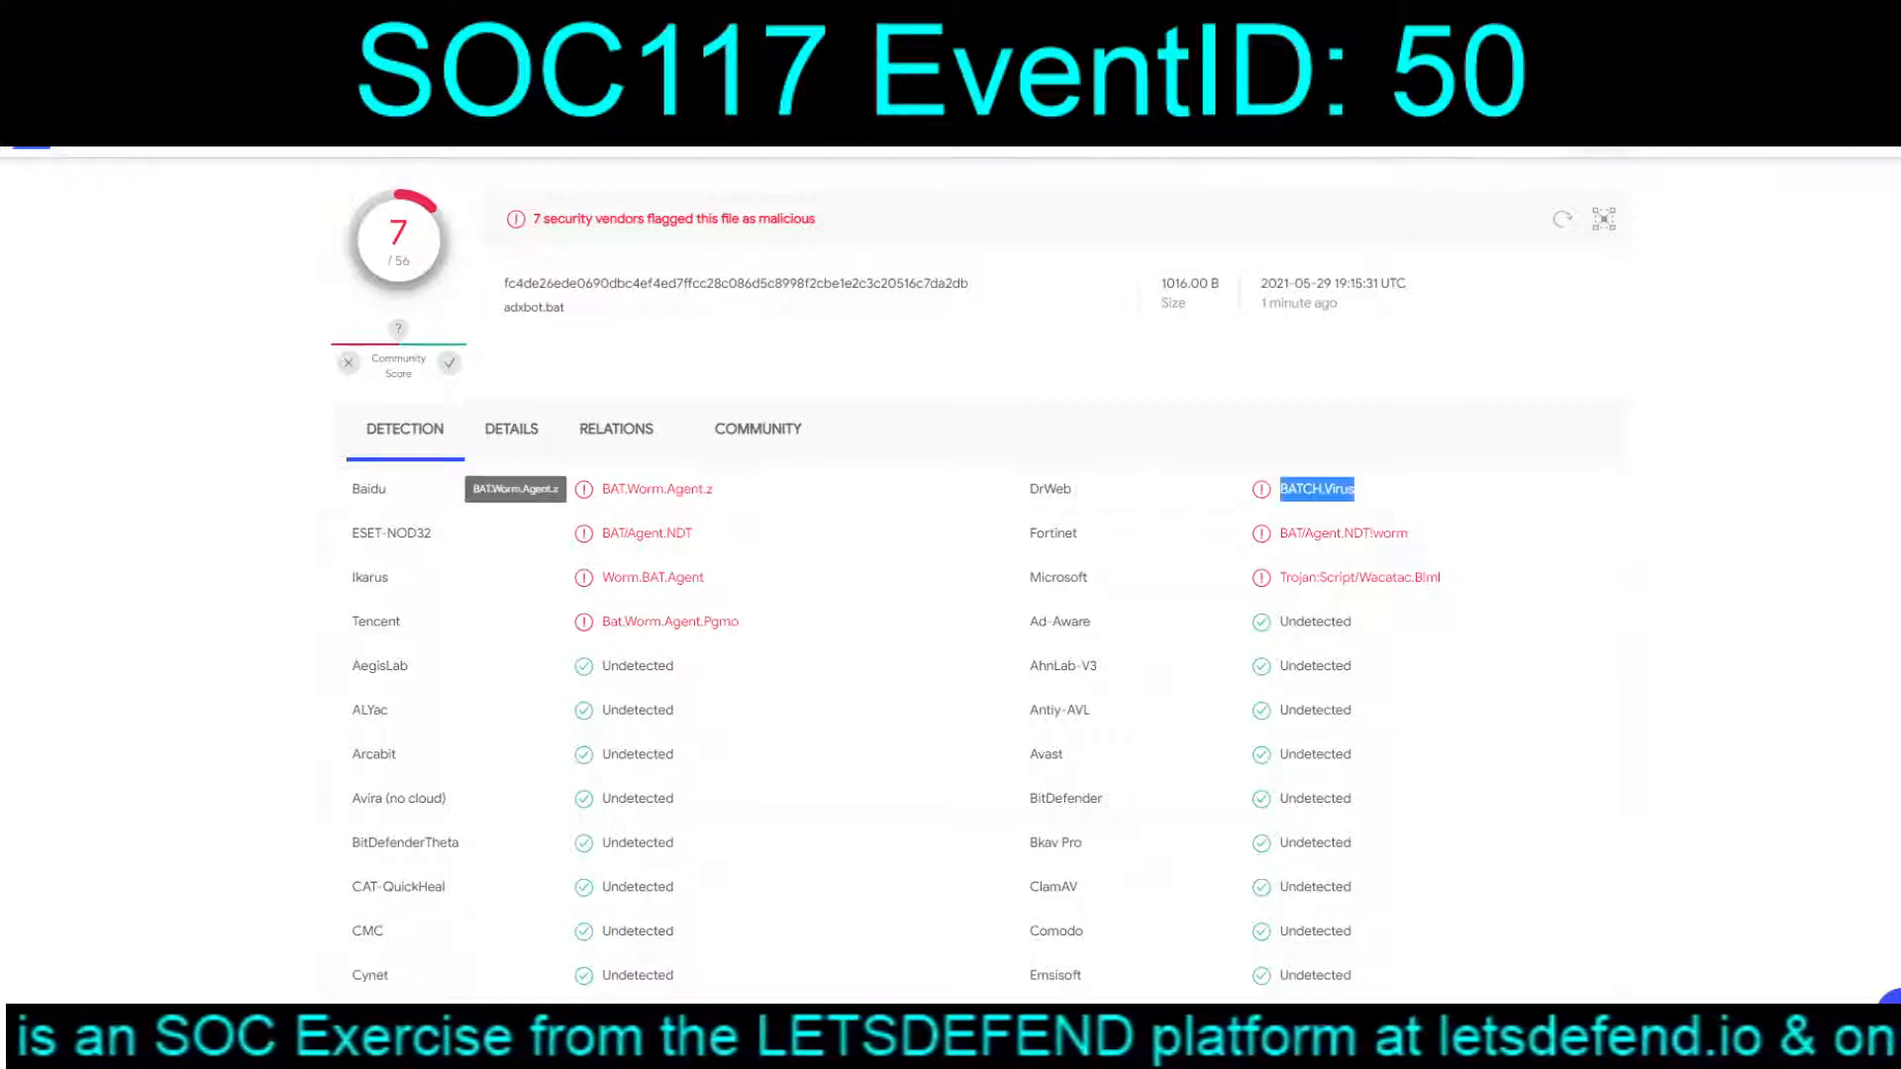
left_click_drag(713, 490, 600, 489)
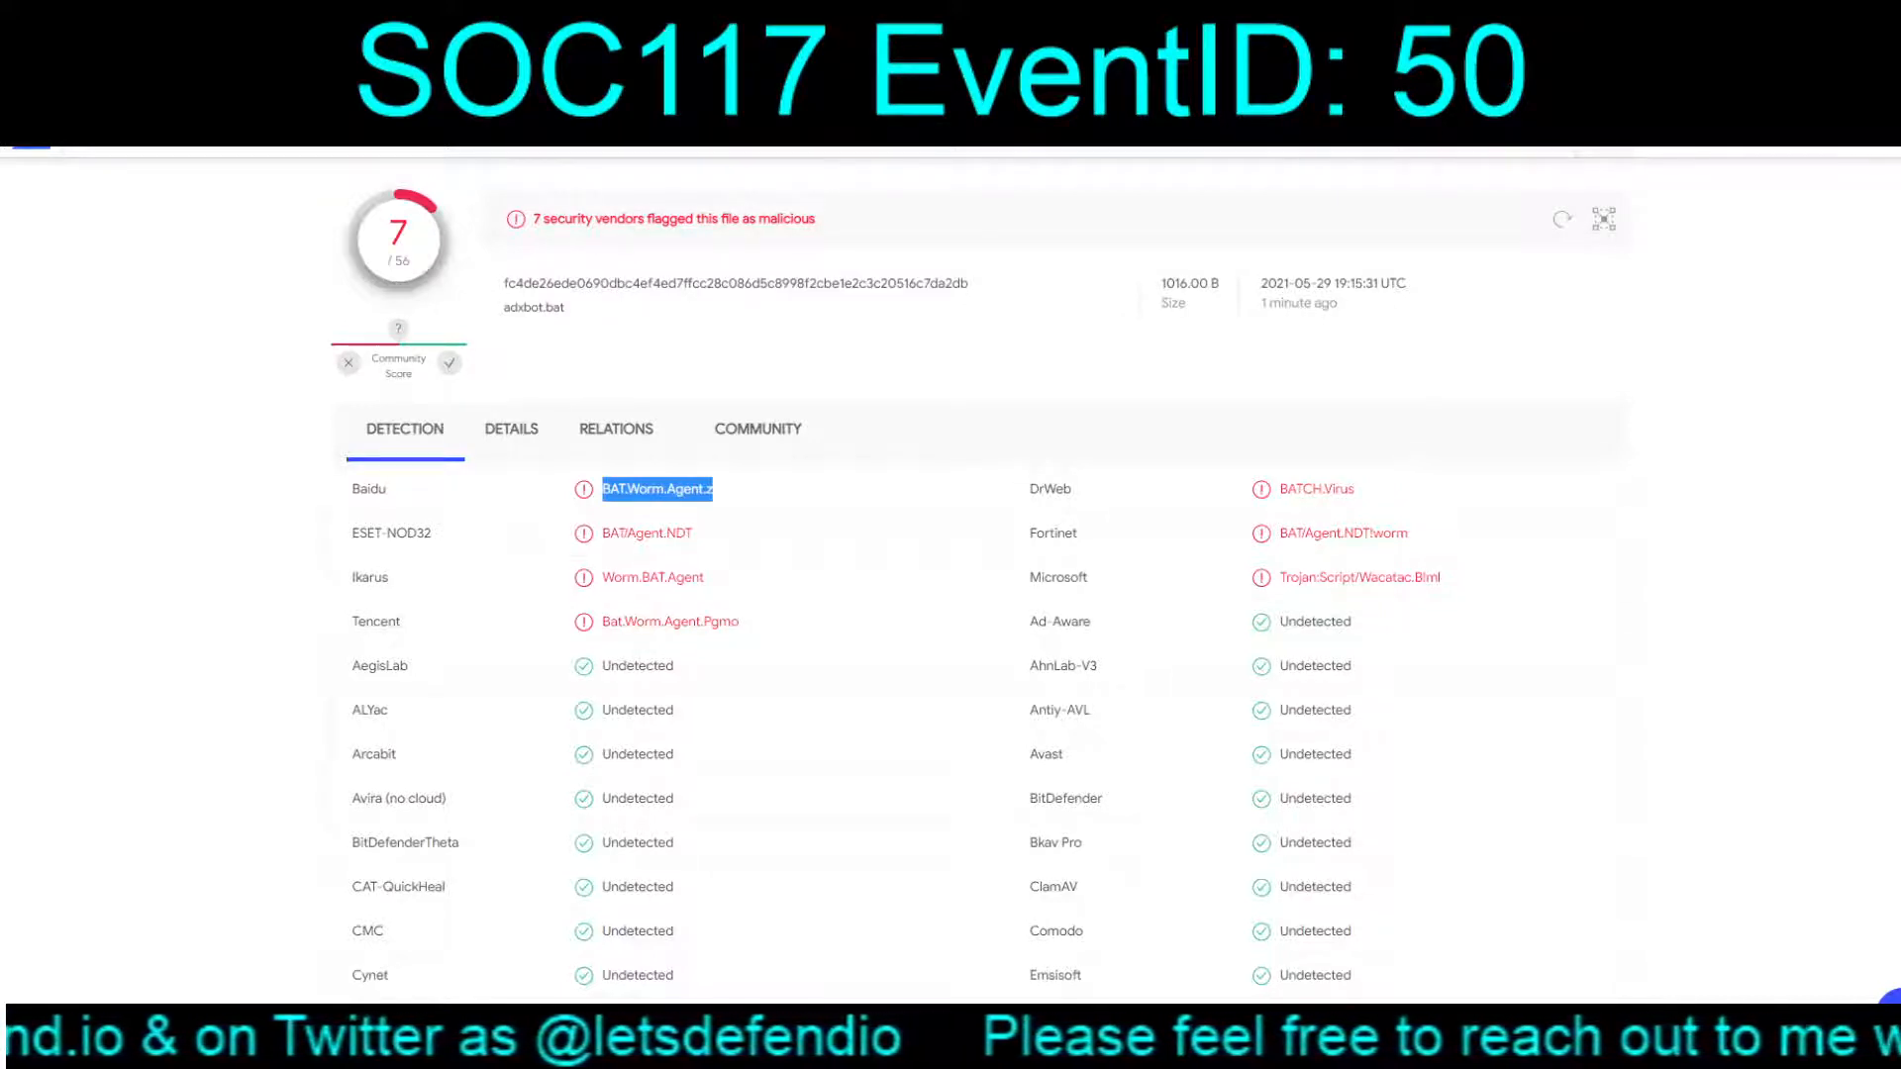
Step: Switch to the Hybrid Analysis overview of config.reg and review its anti-virus results, related files and Falcon Sandbox reports
key("ctrl+Tab")
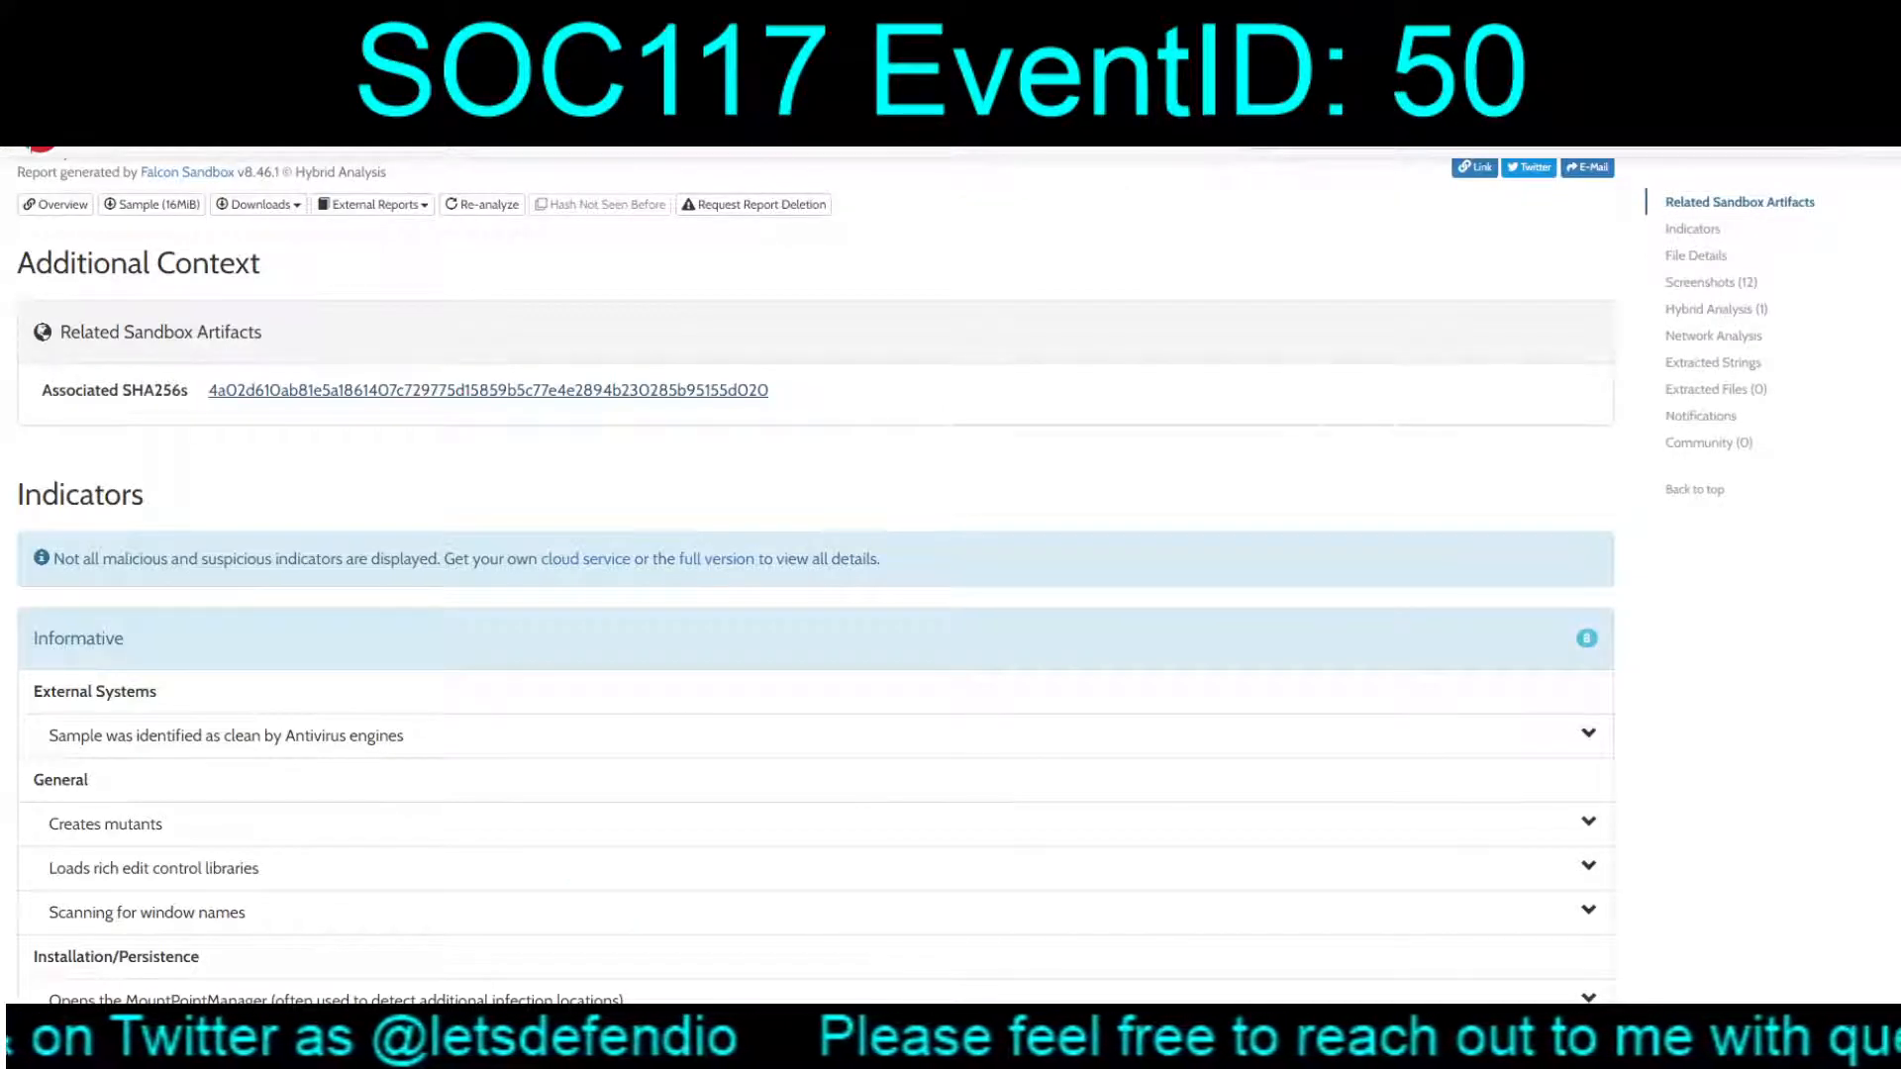
scroll(816, 575, "up", 1)
key("ctrl+Tab")
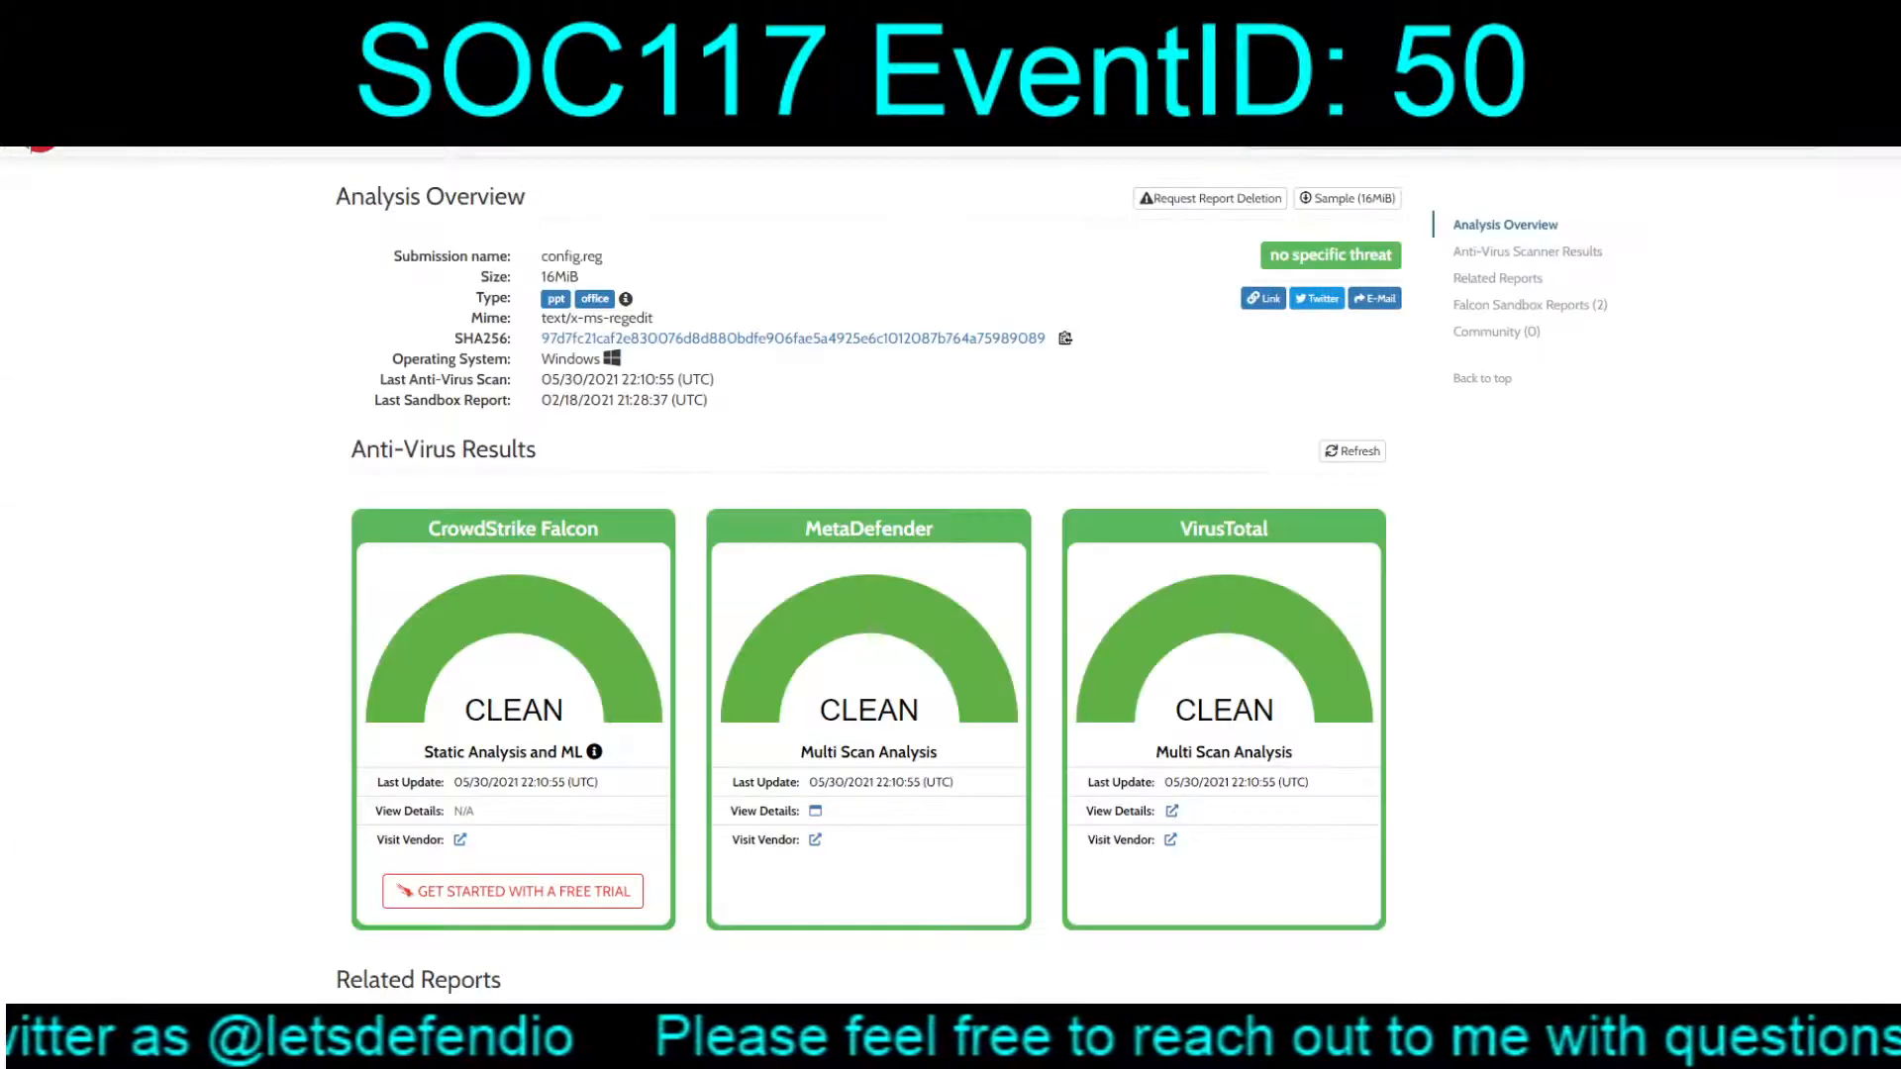
scroll(861, 575, "down", 8)
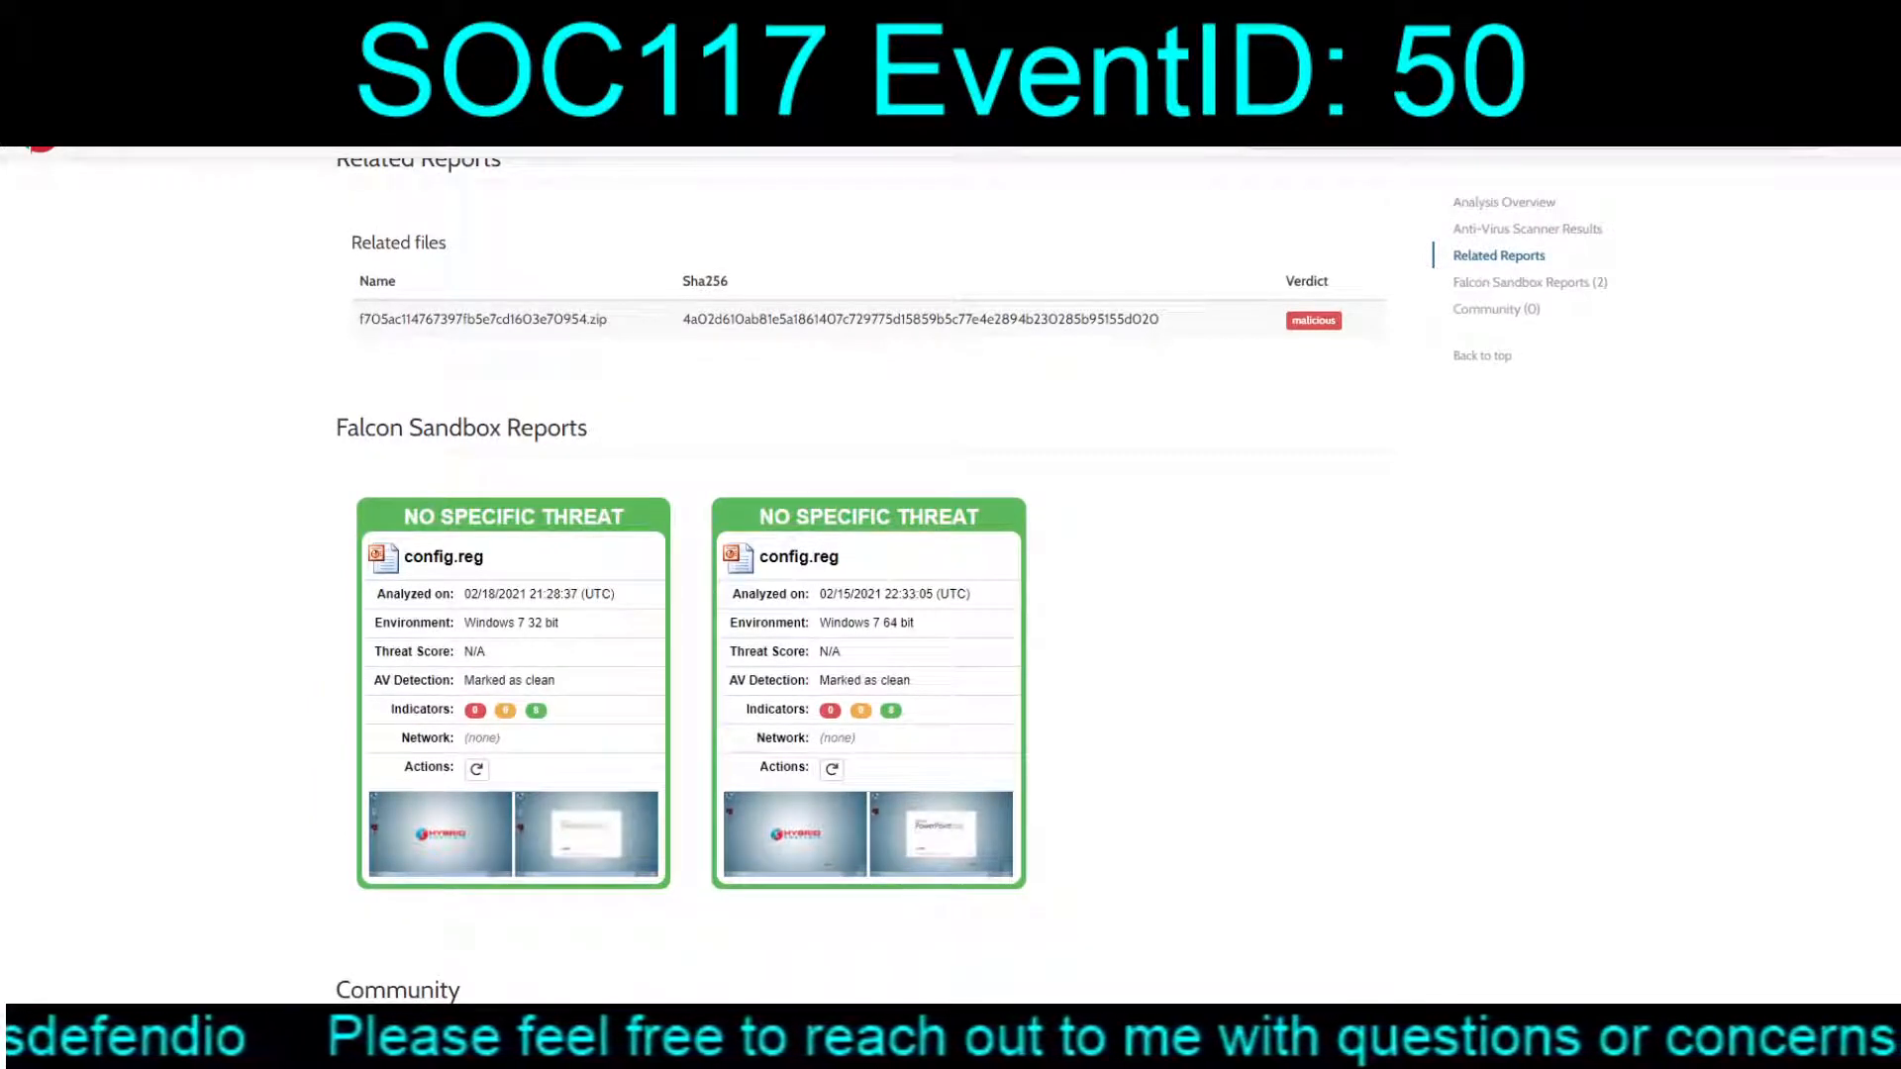
scroll(862, 515, "down", 4)
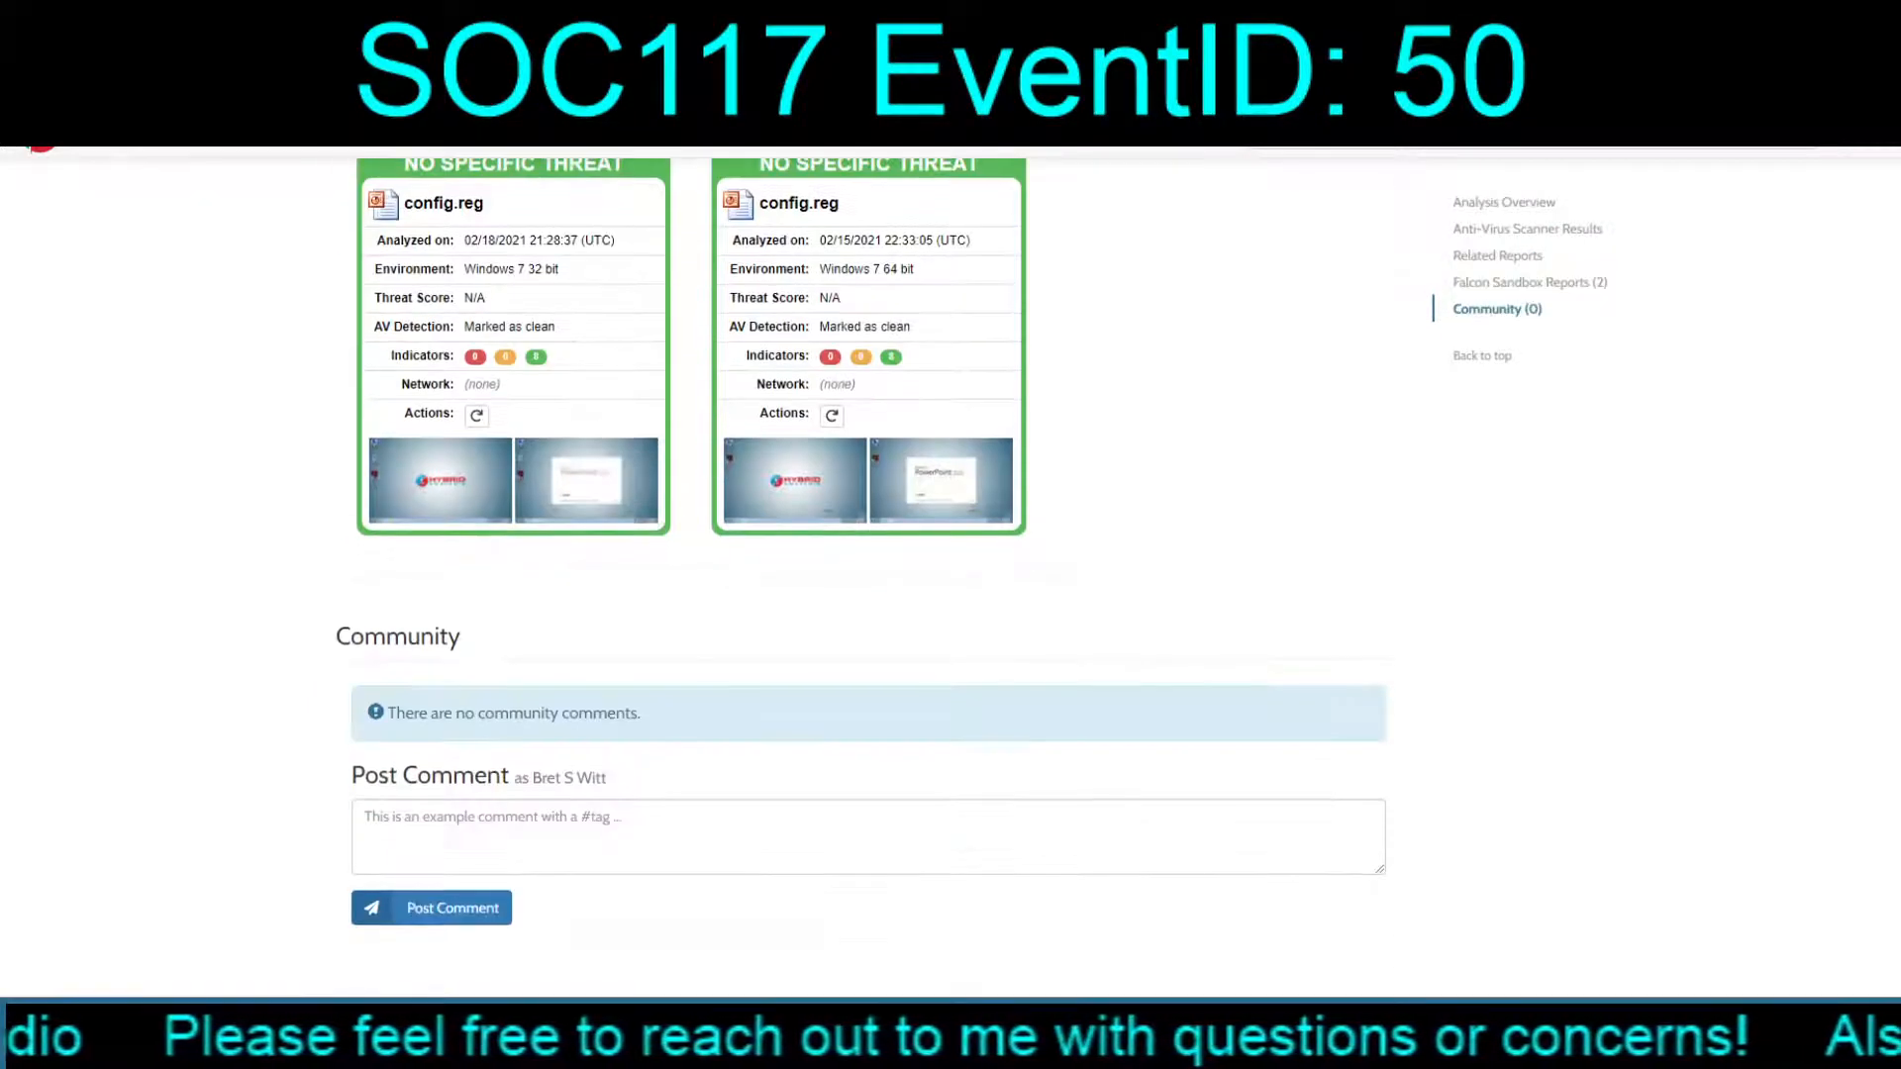
scroll(862, 554, "up", 8)
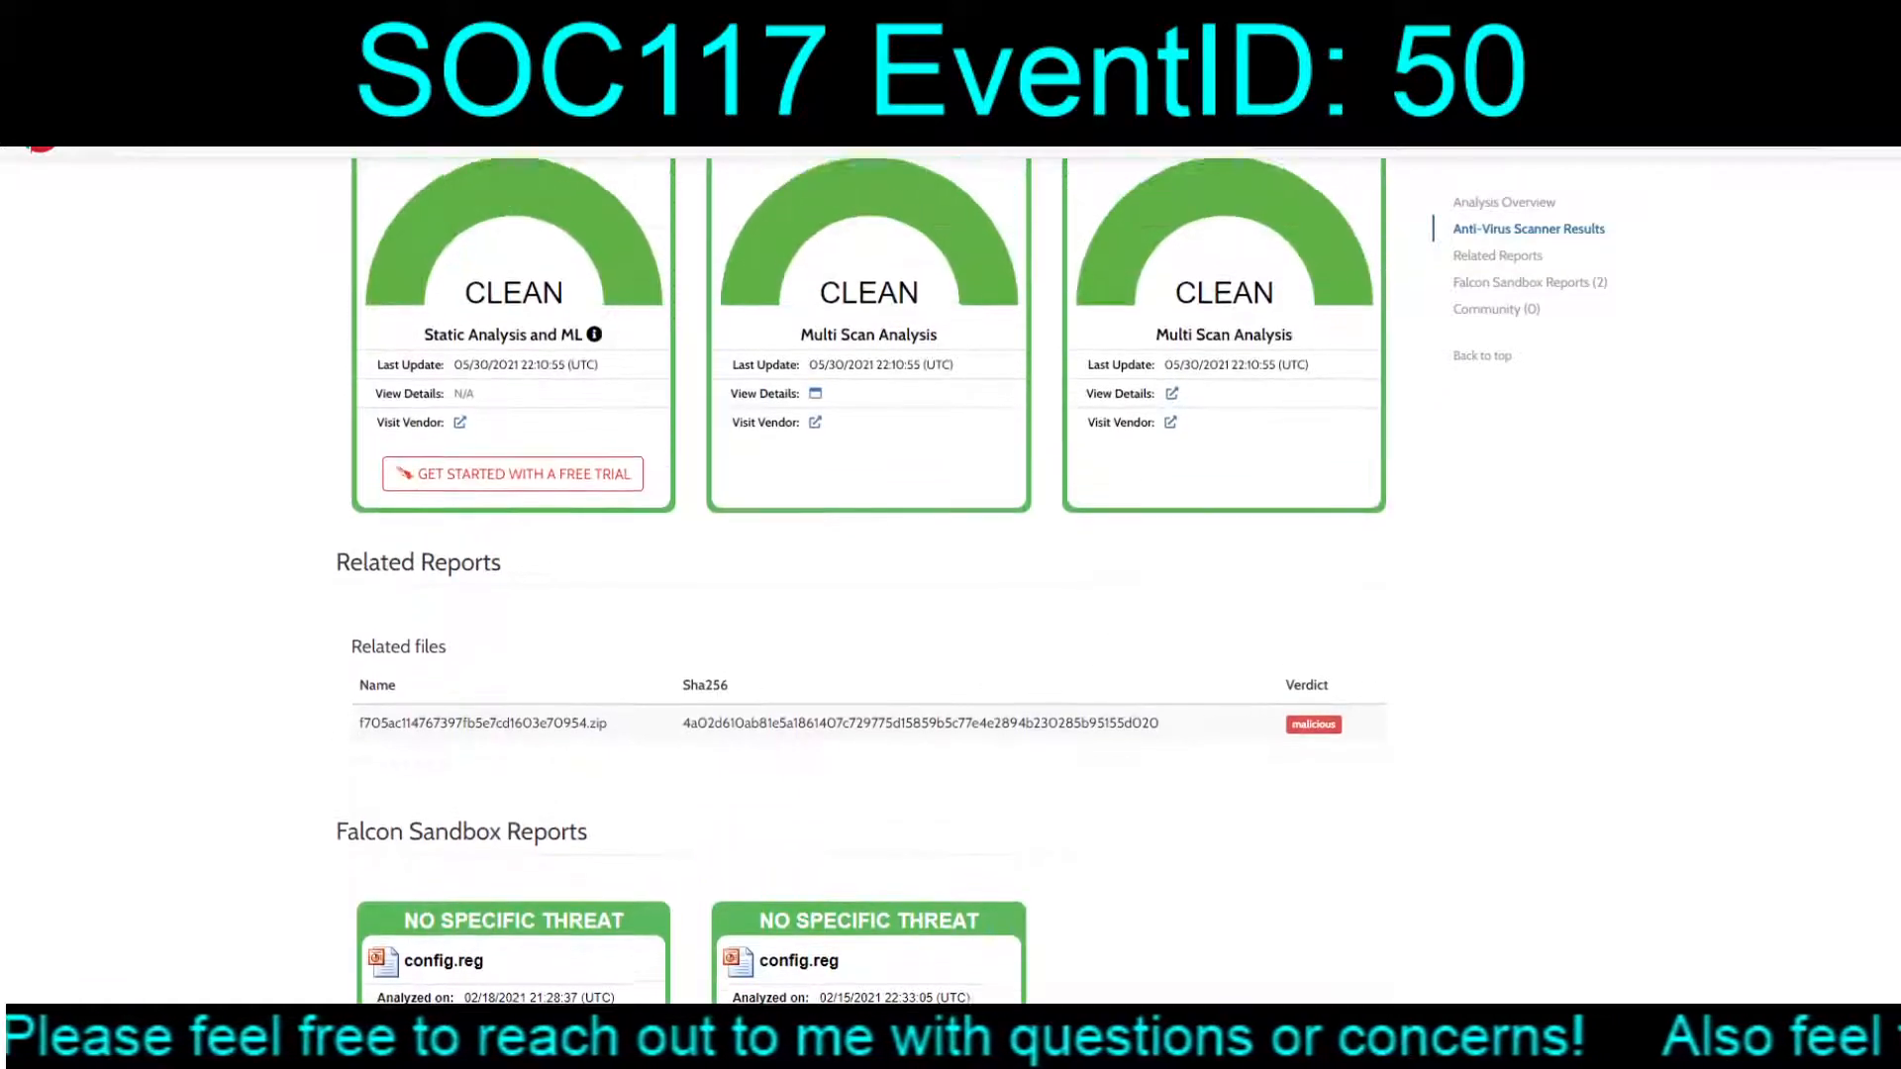
Step: Open the related zip file's report, then the importantUpdate.bat report from its related files, and review the batch file's scan results and sandbox reports
left_click(861, 743)
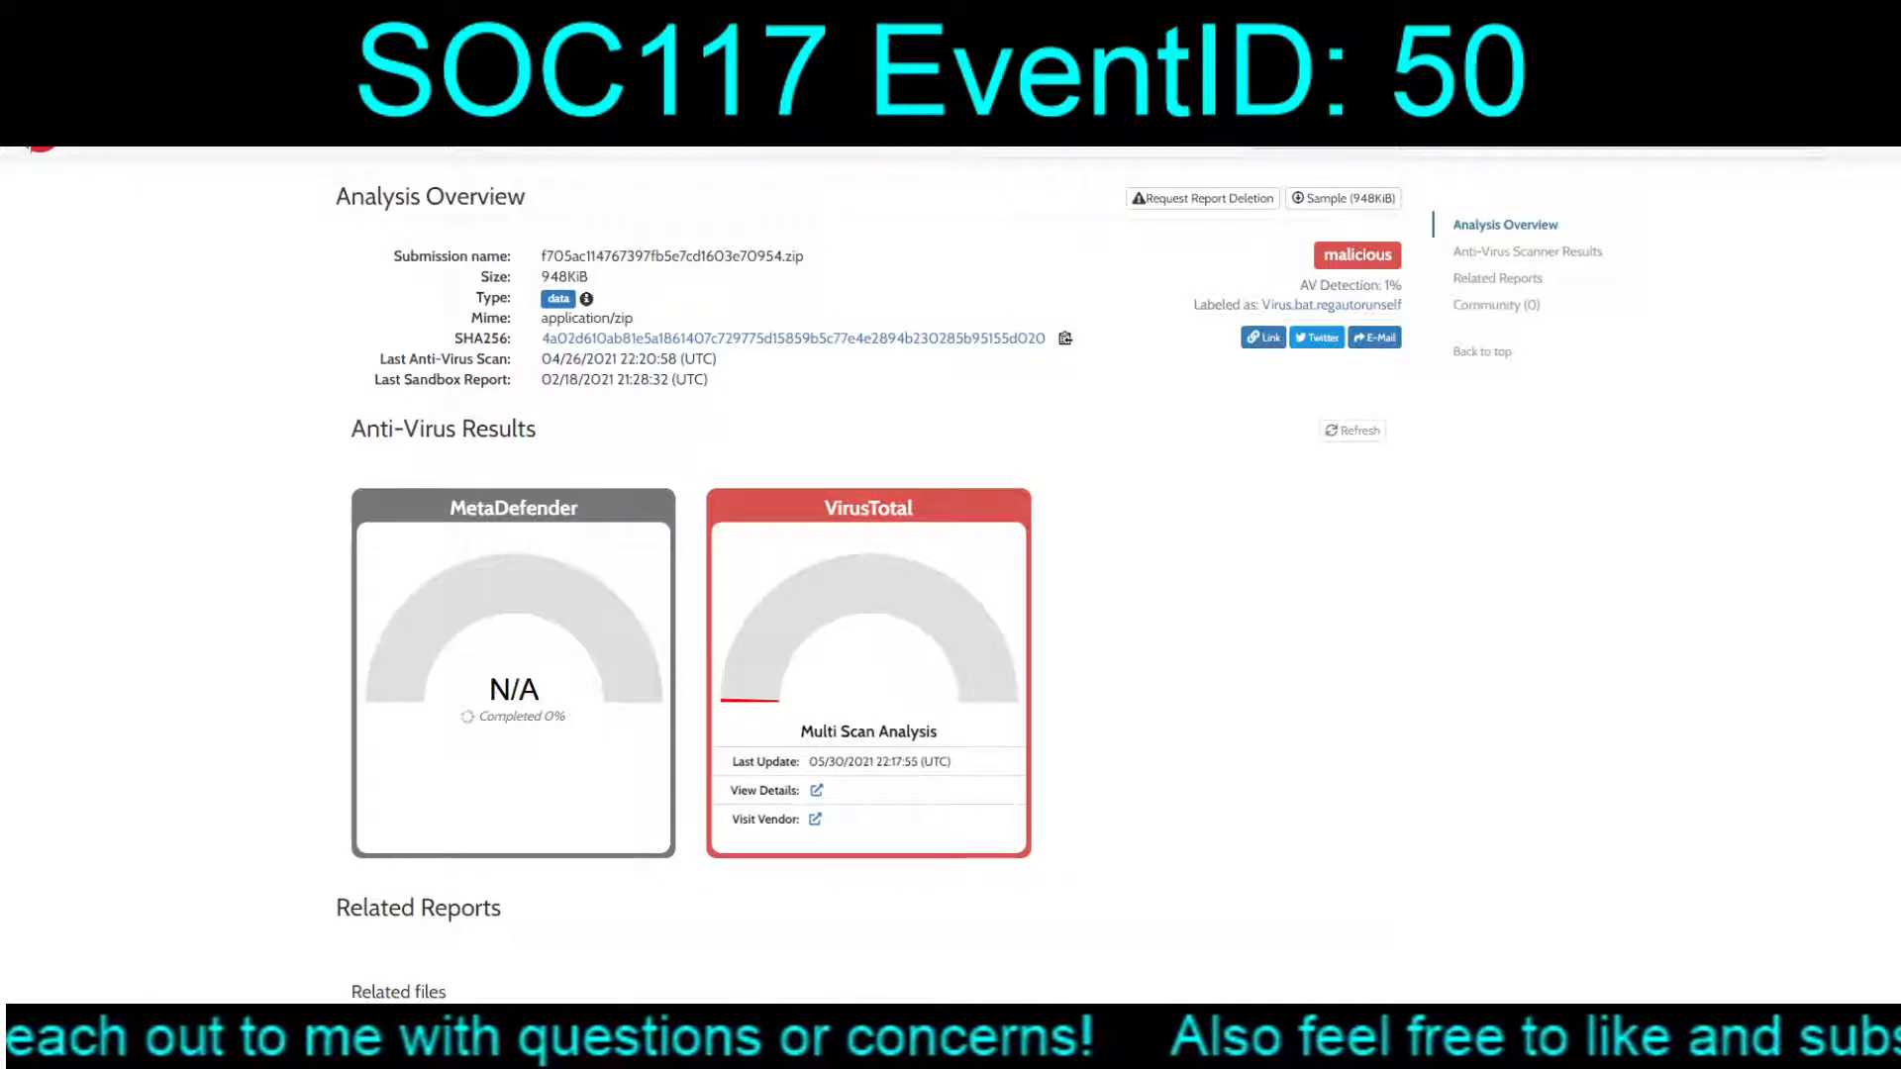
scroll(861, 592, "down", 5)
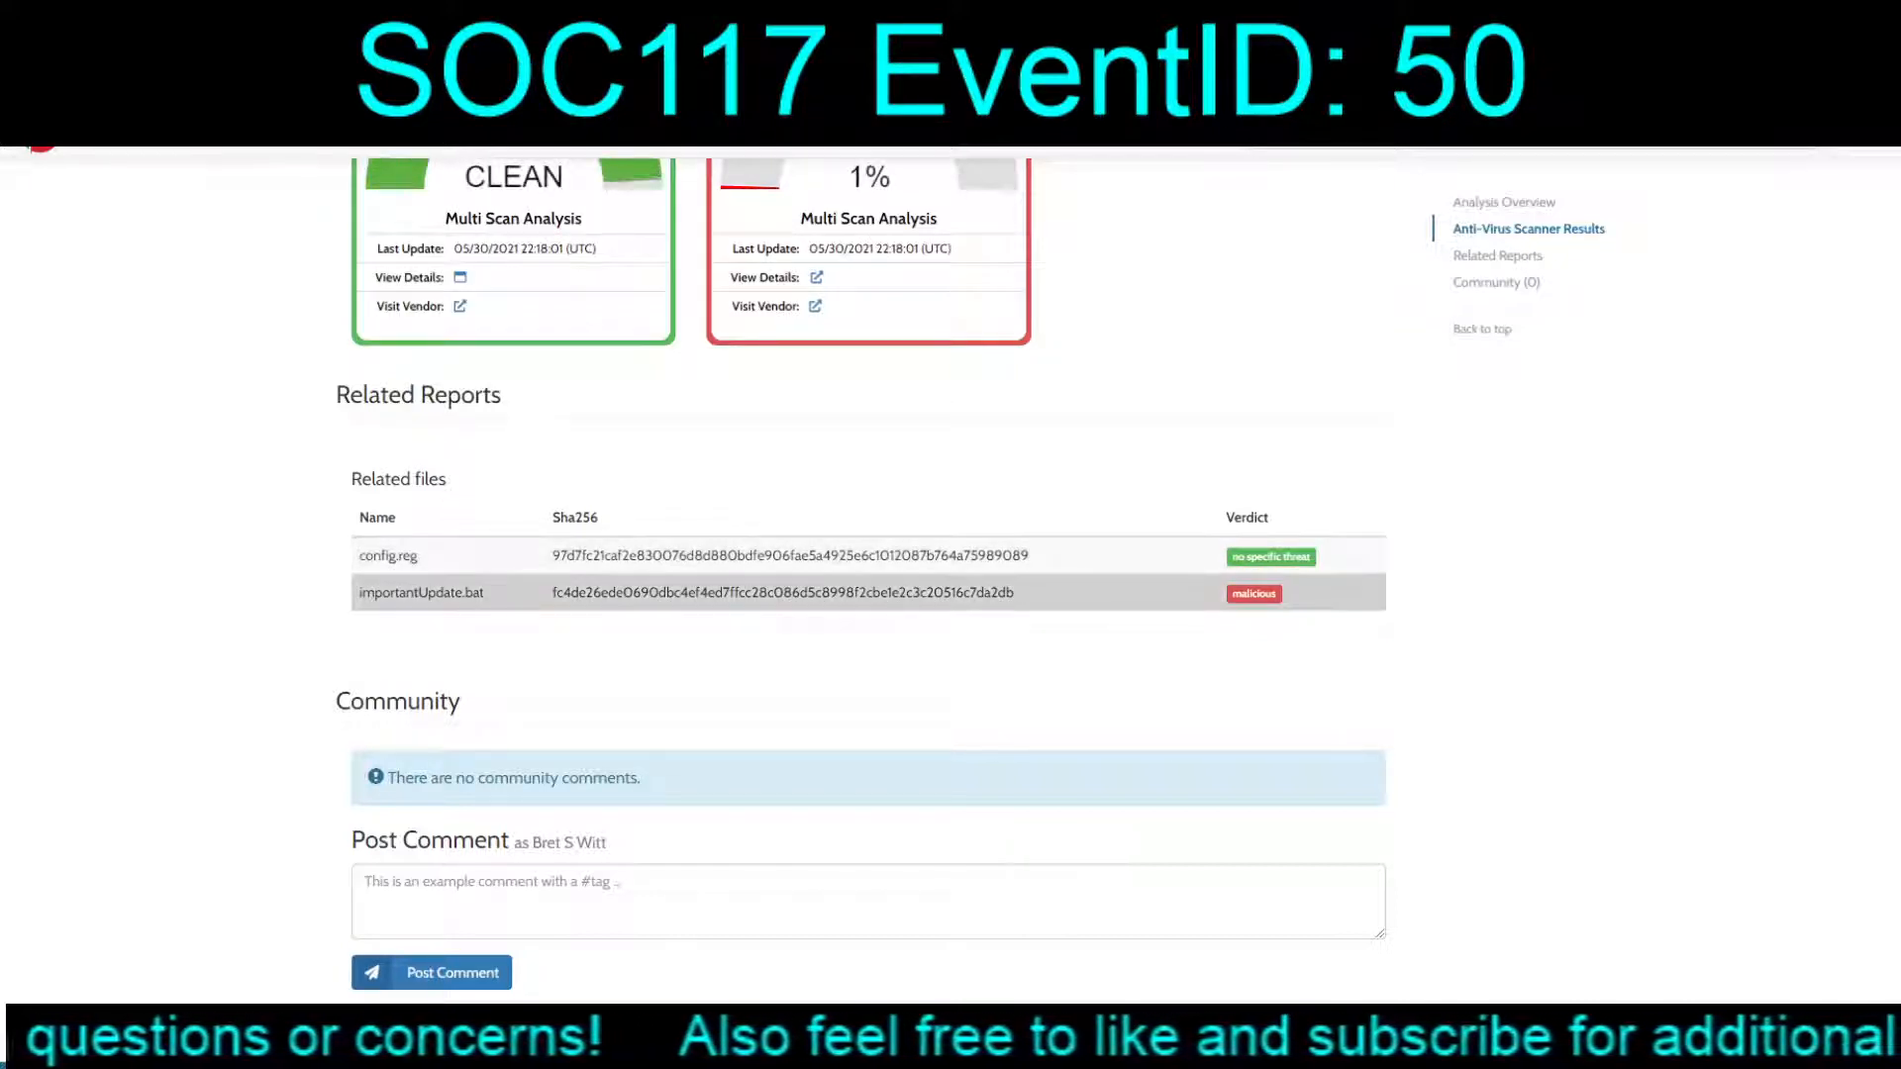
left_click(422, 593)
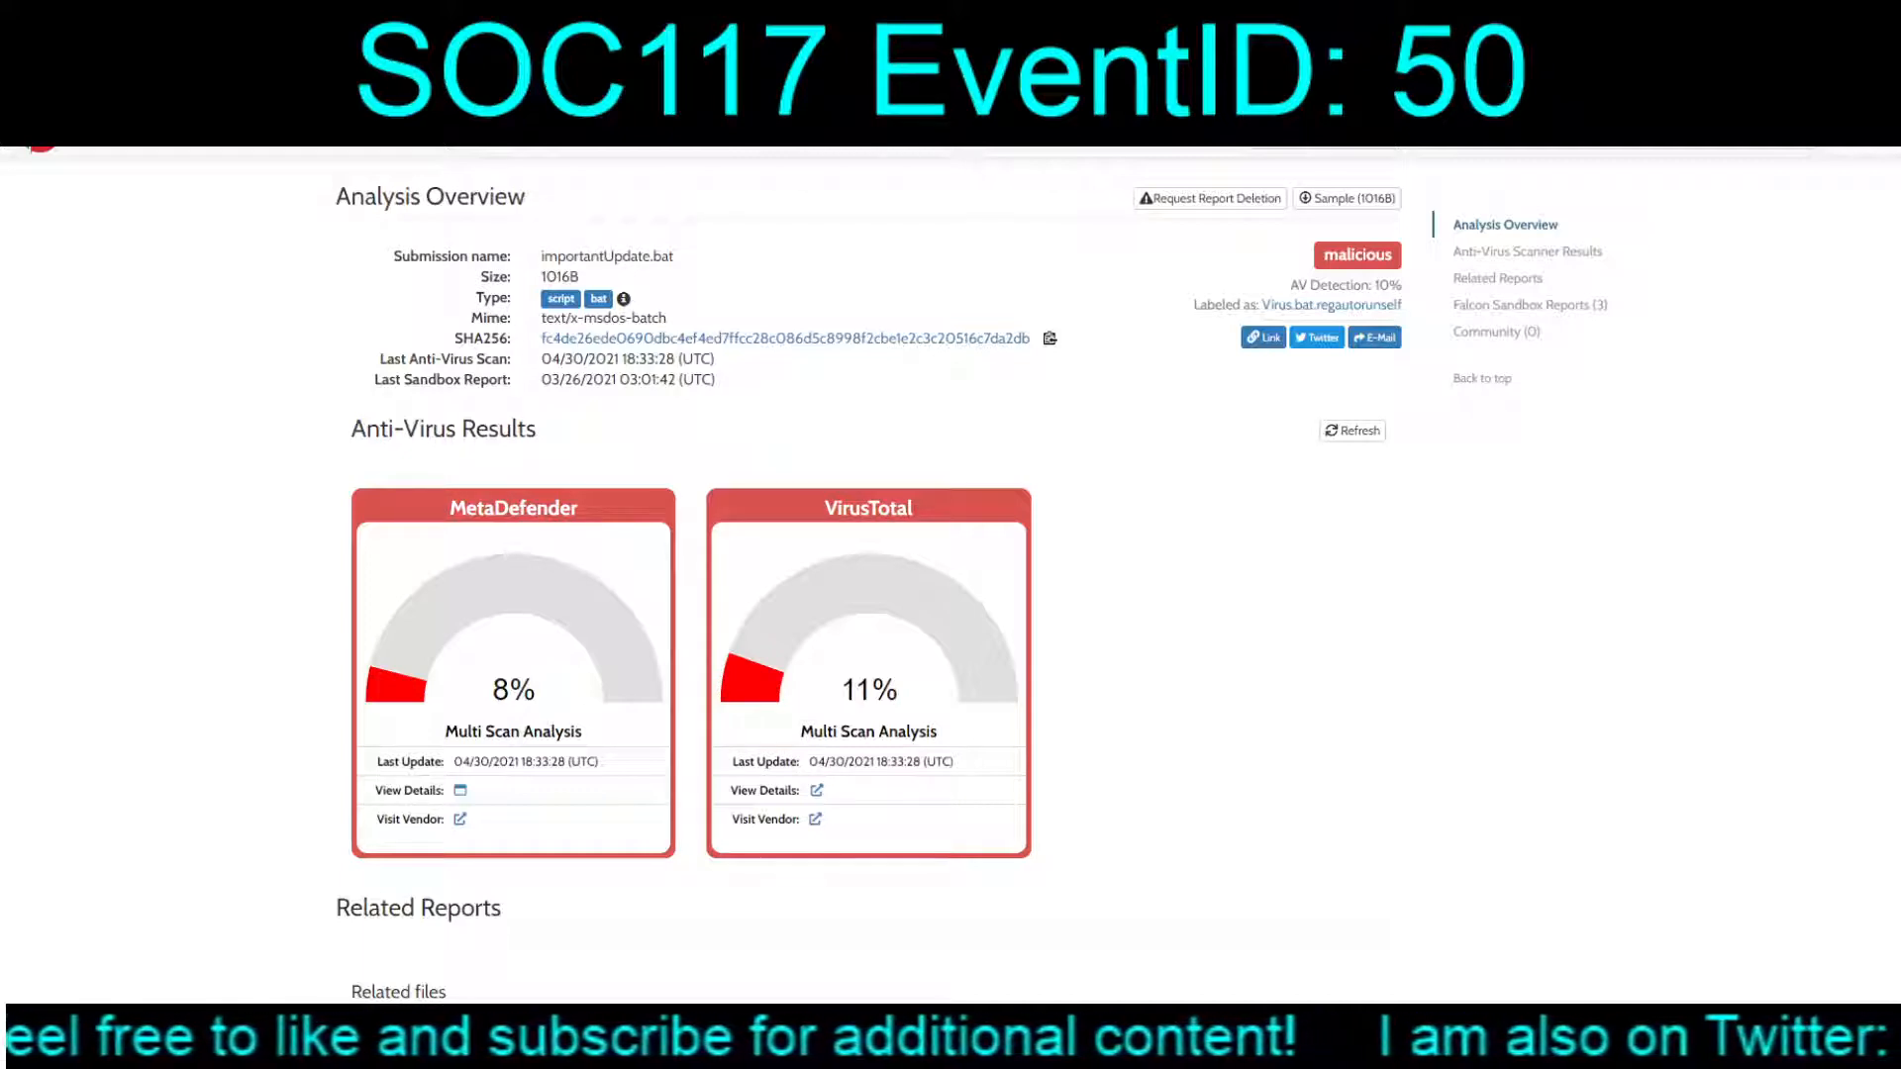
scroll(862, 574, "down", 6)
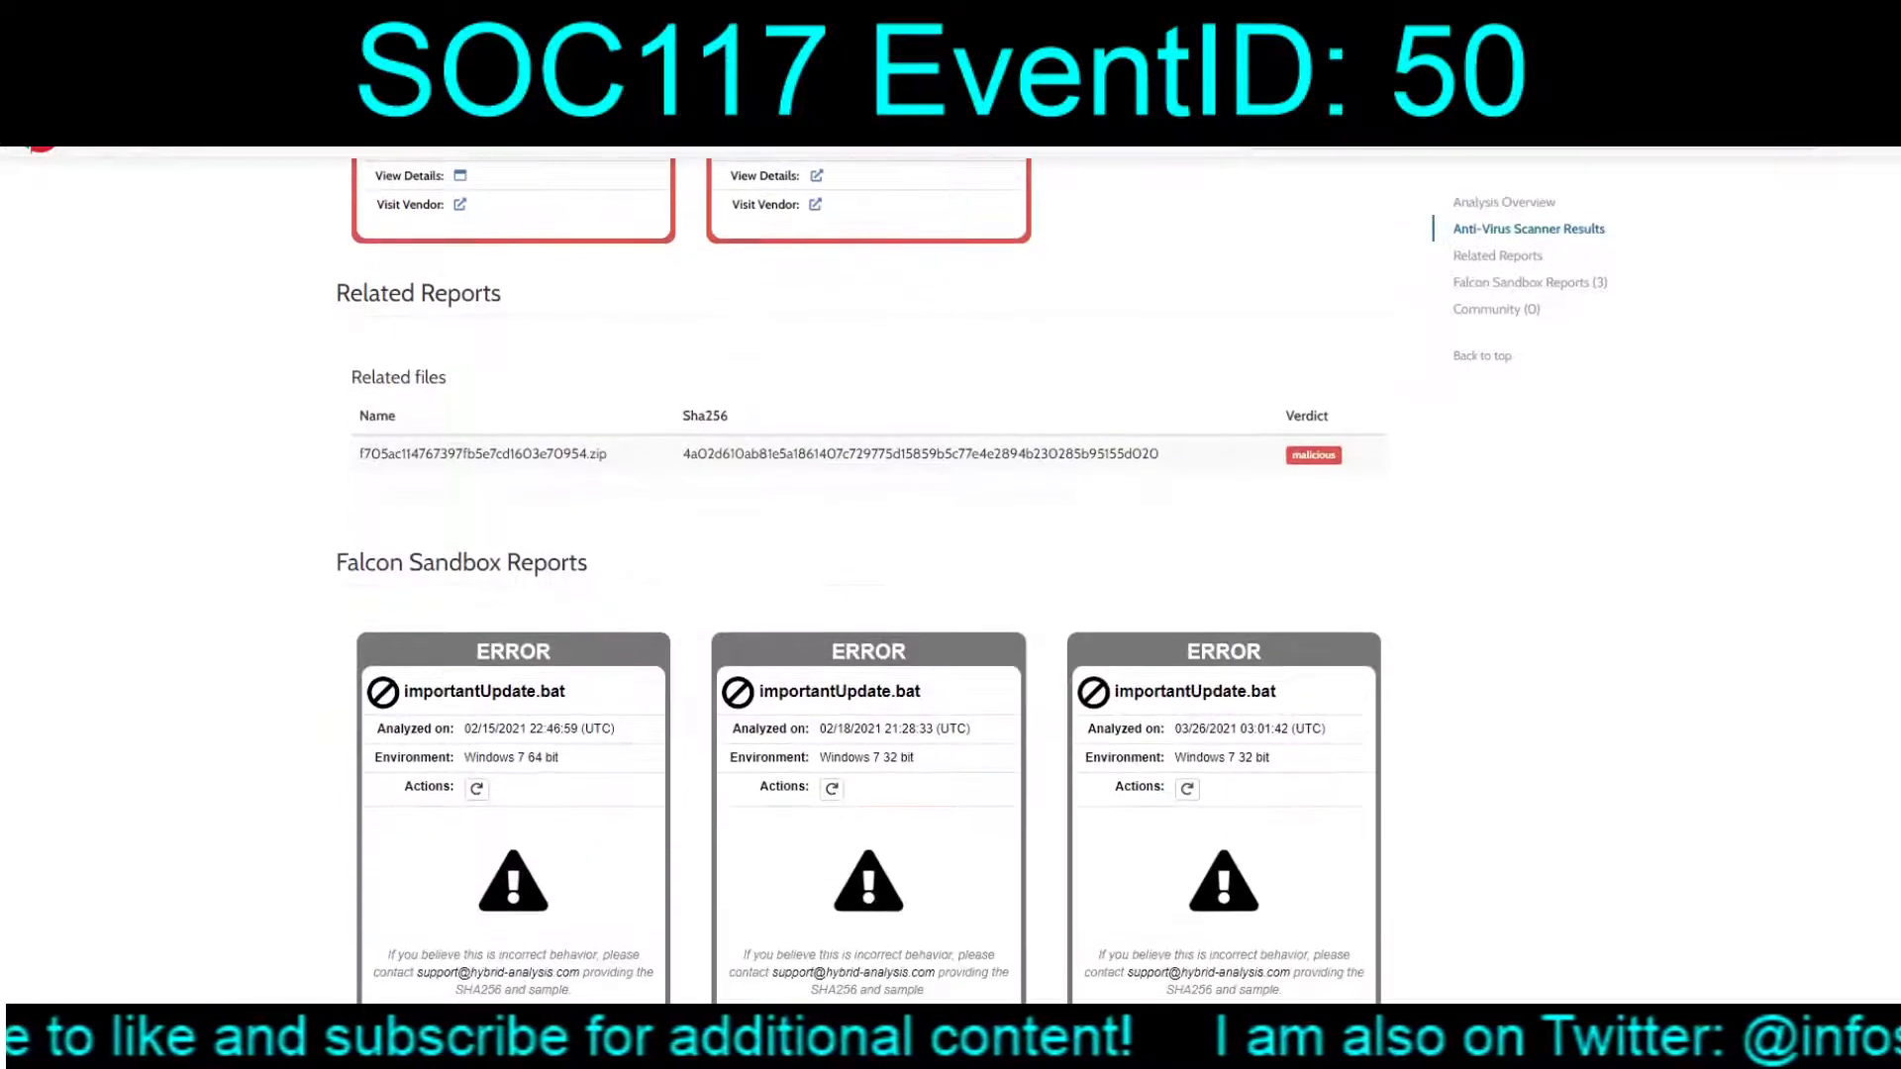
scroll(869, 574, "up", 5)
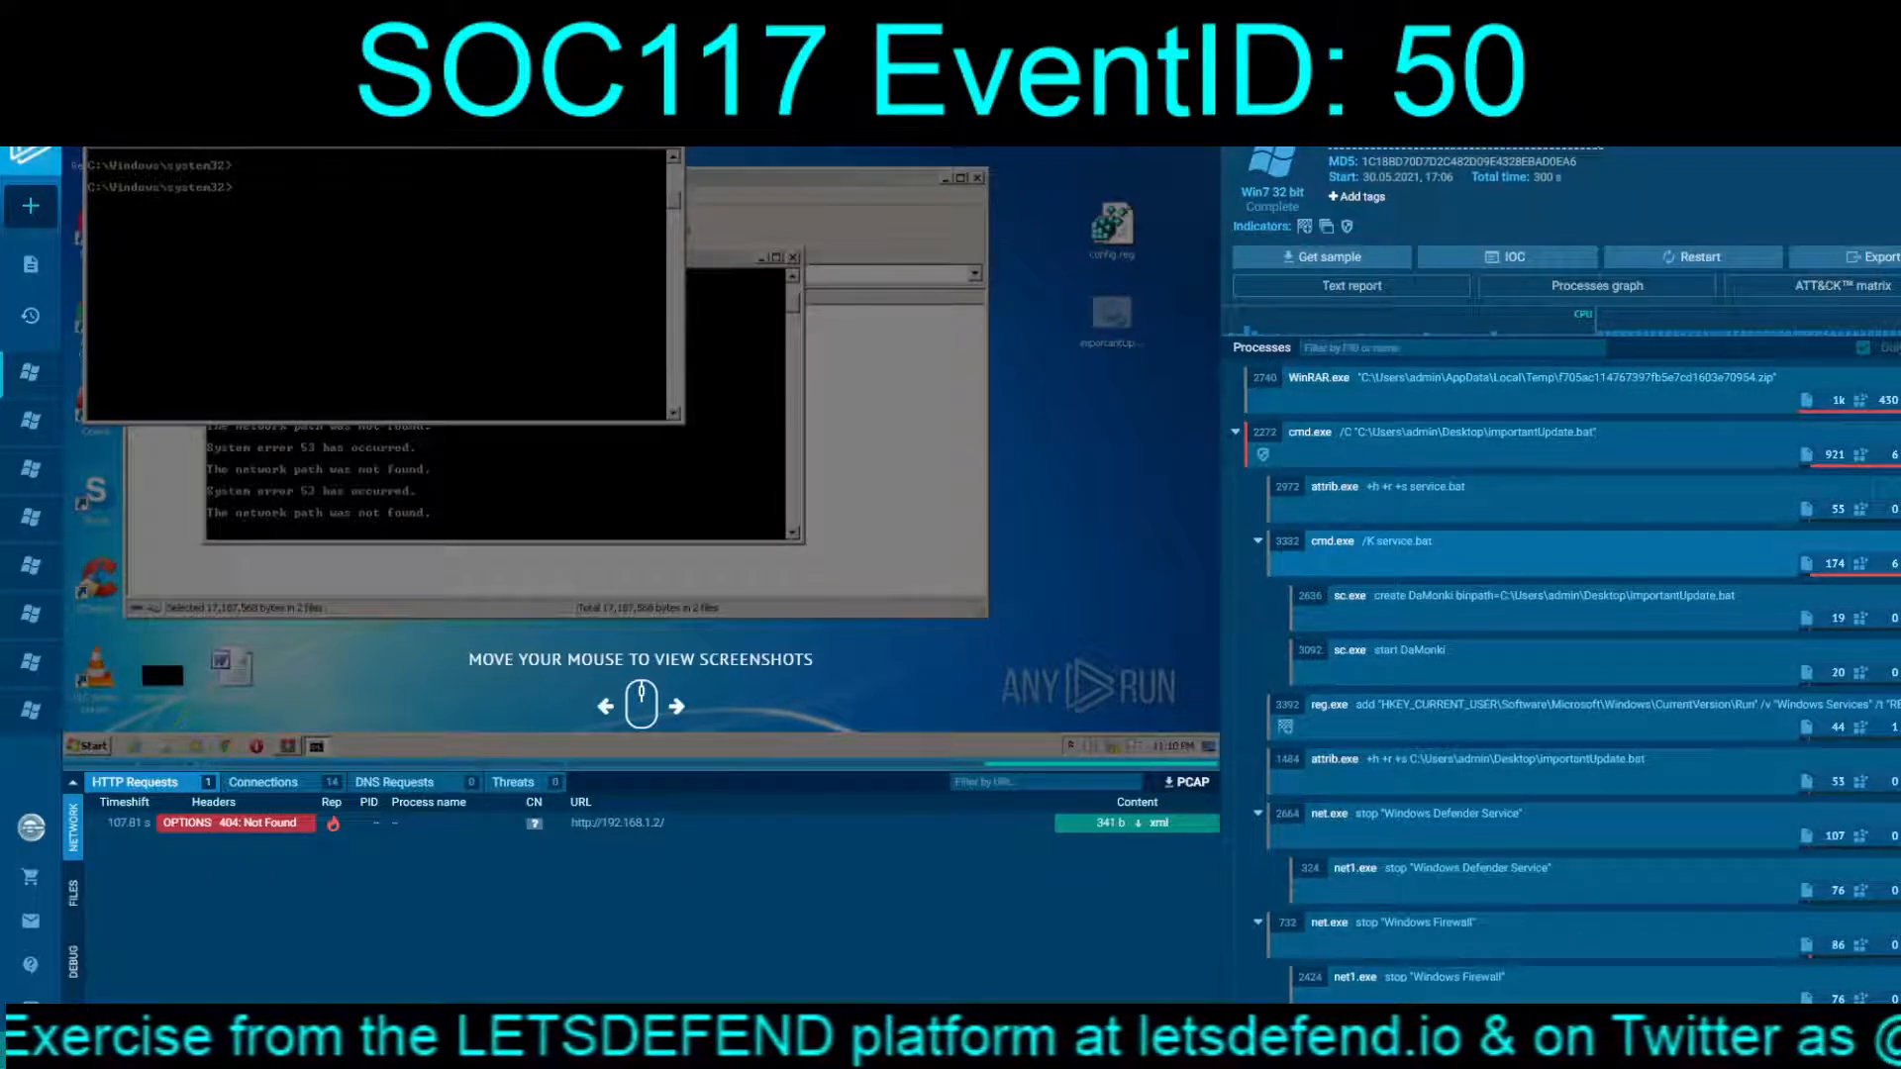
Step: Examine the ANY.RUN process tree of importantUpdate.bat, covering the service creation, registry, Defender and firewall stop, and network share commands
scroll(1572, 649, "down", 1)
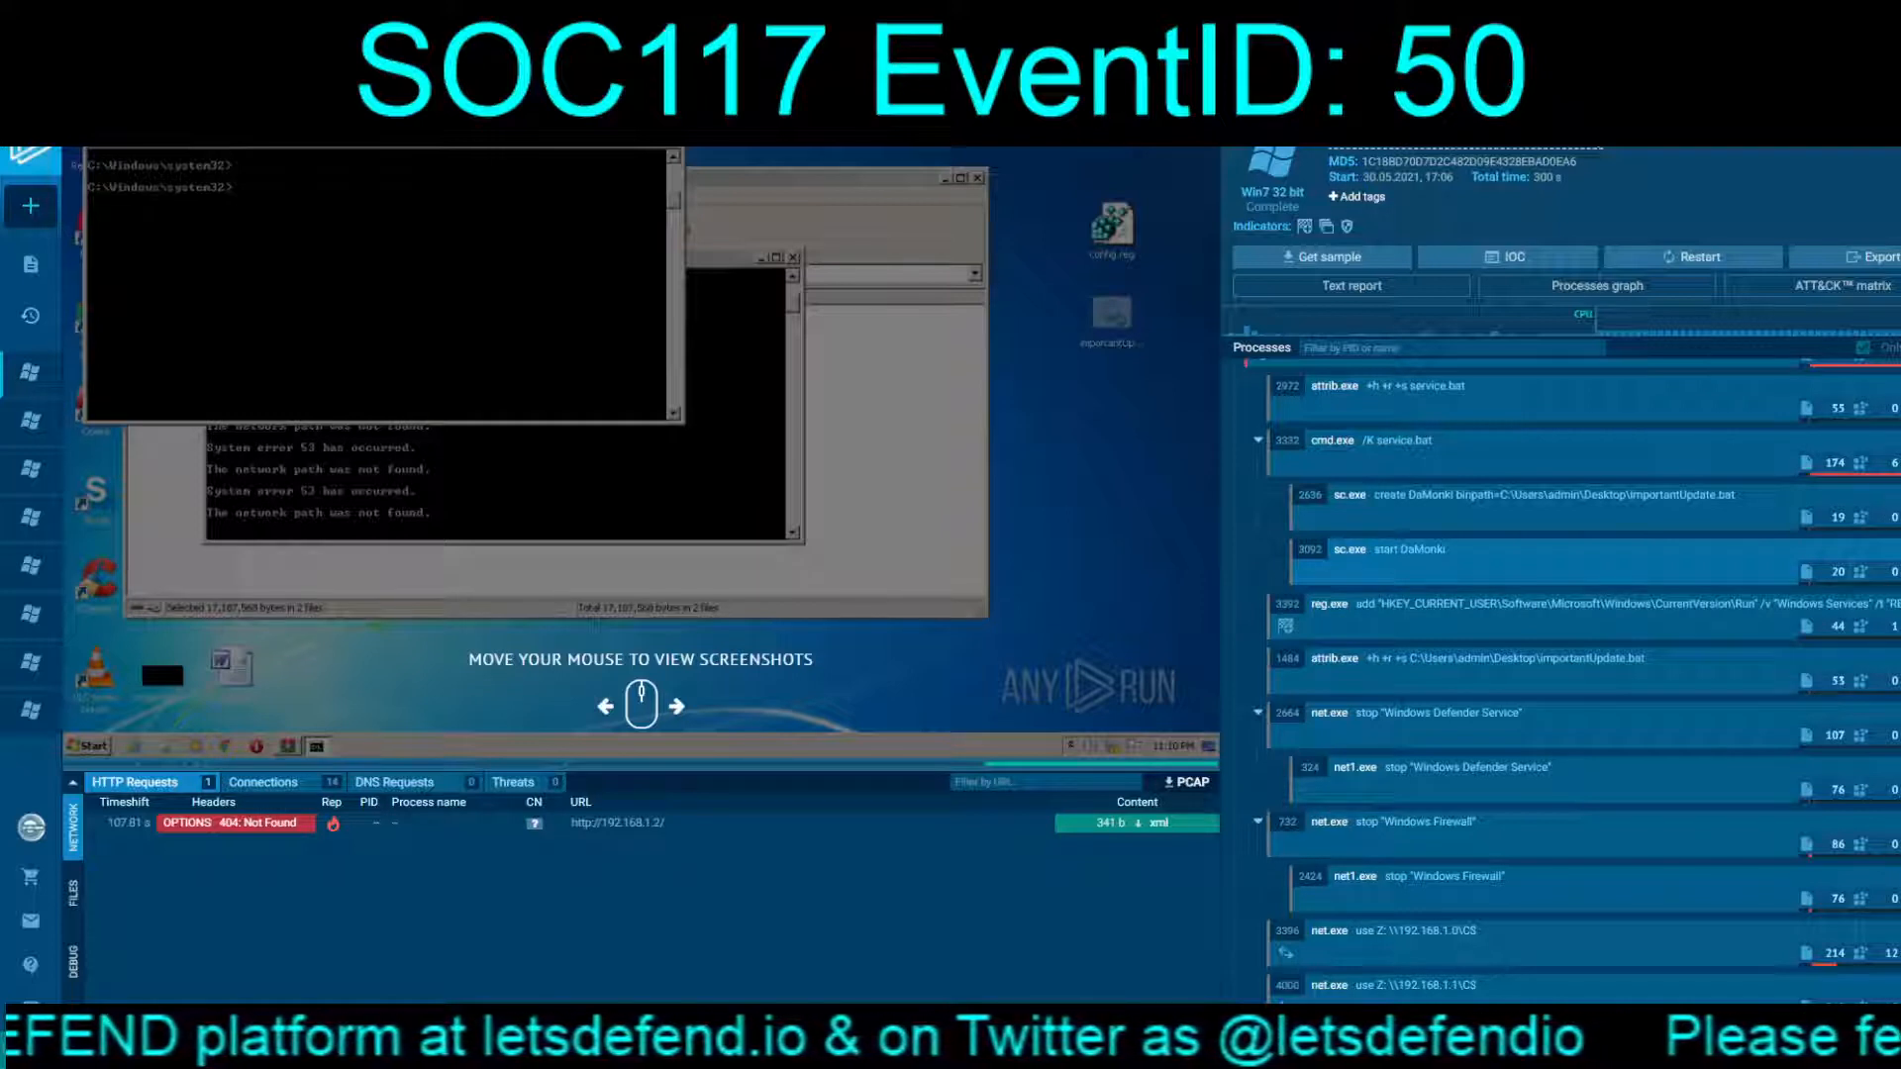
scroll(1571, 649, "down", 1)
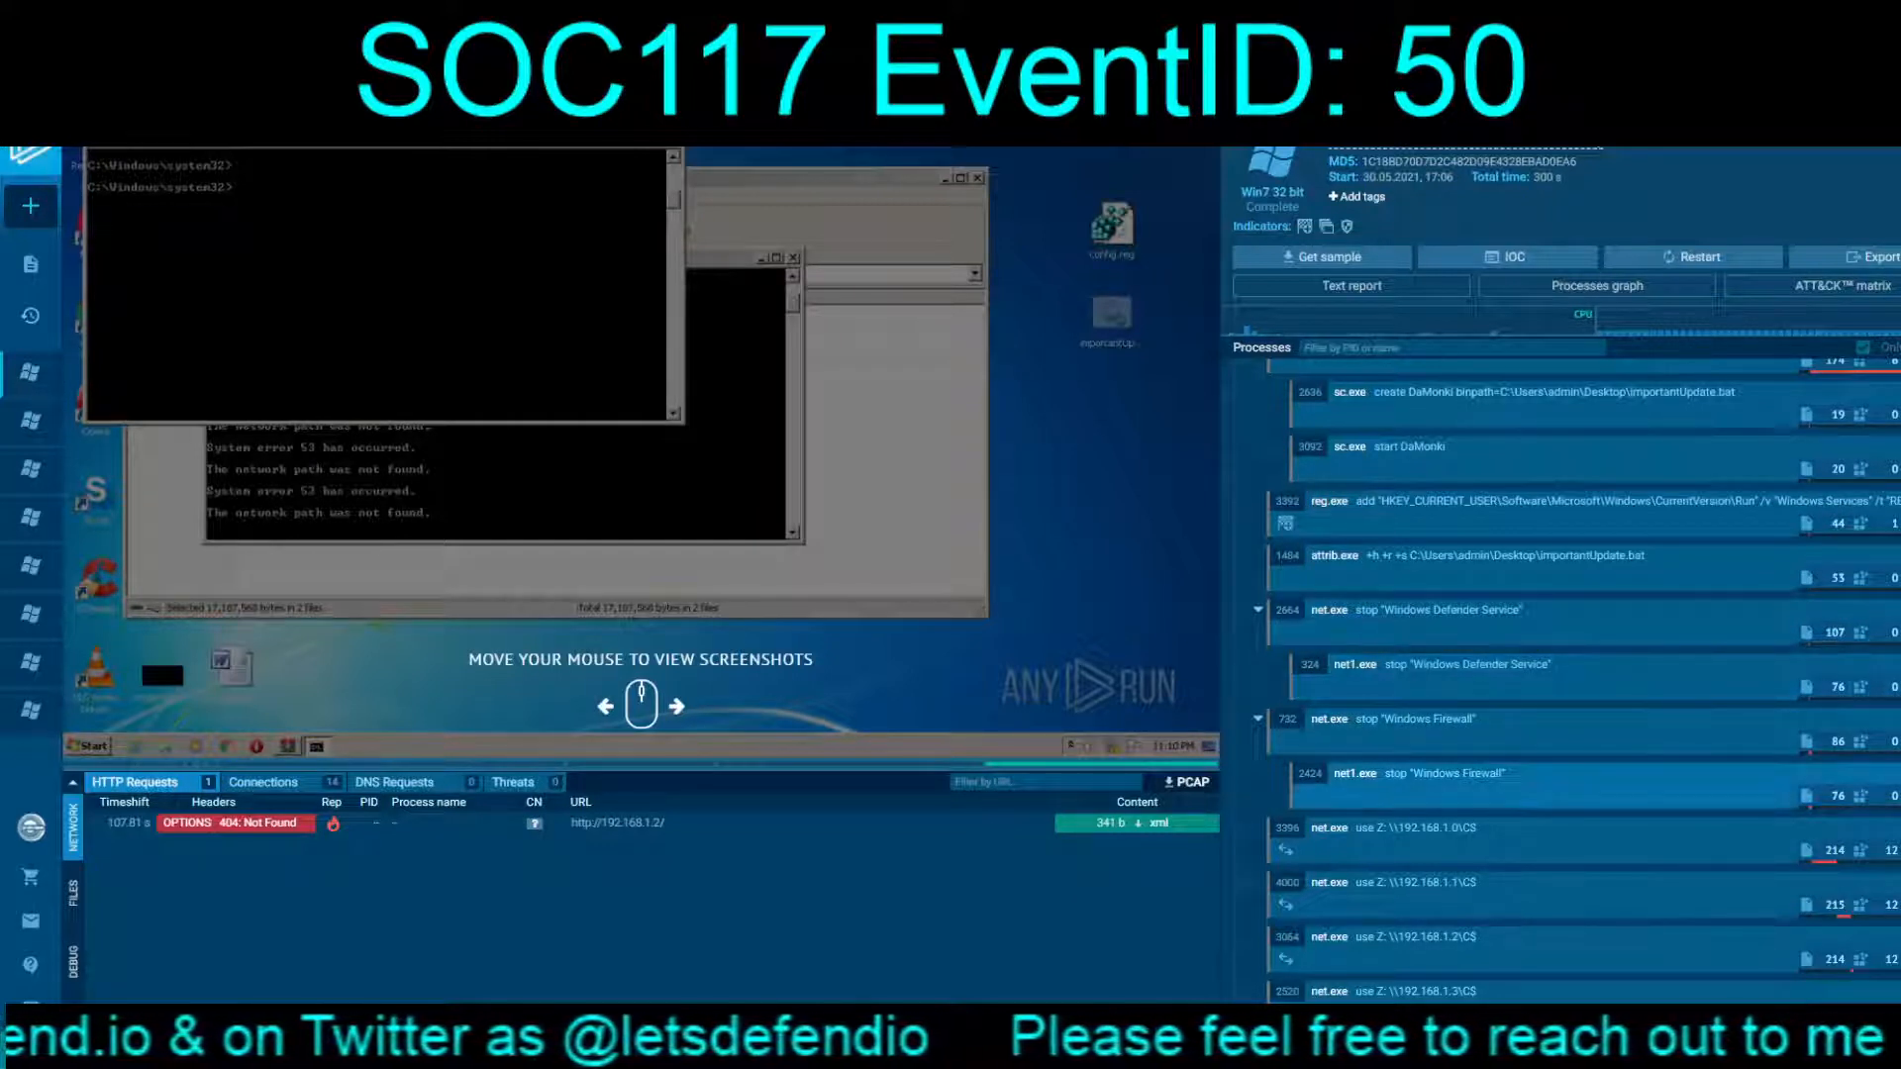
scroll(1574, 654, "down", 4)
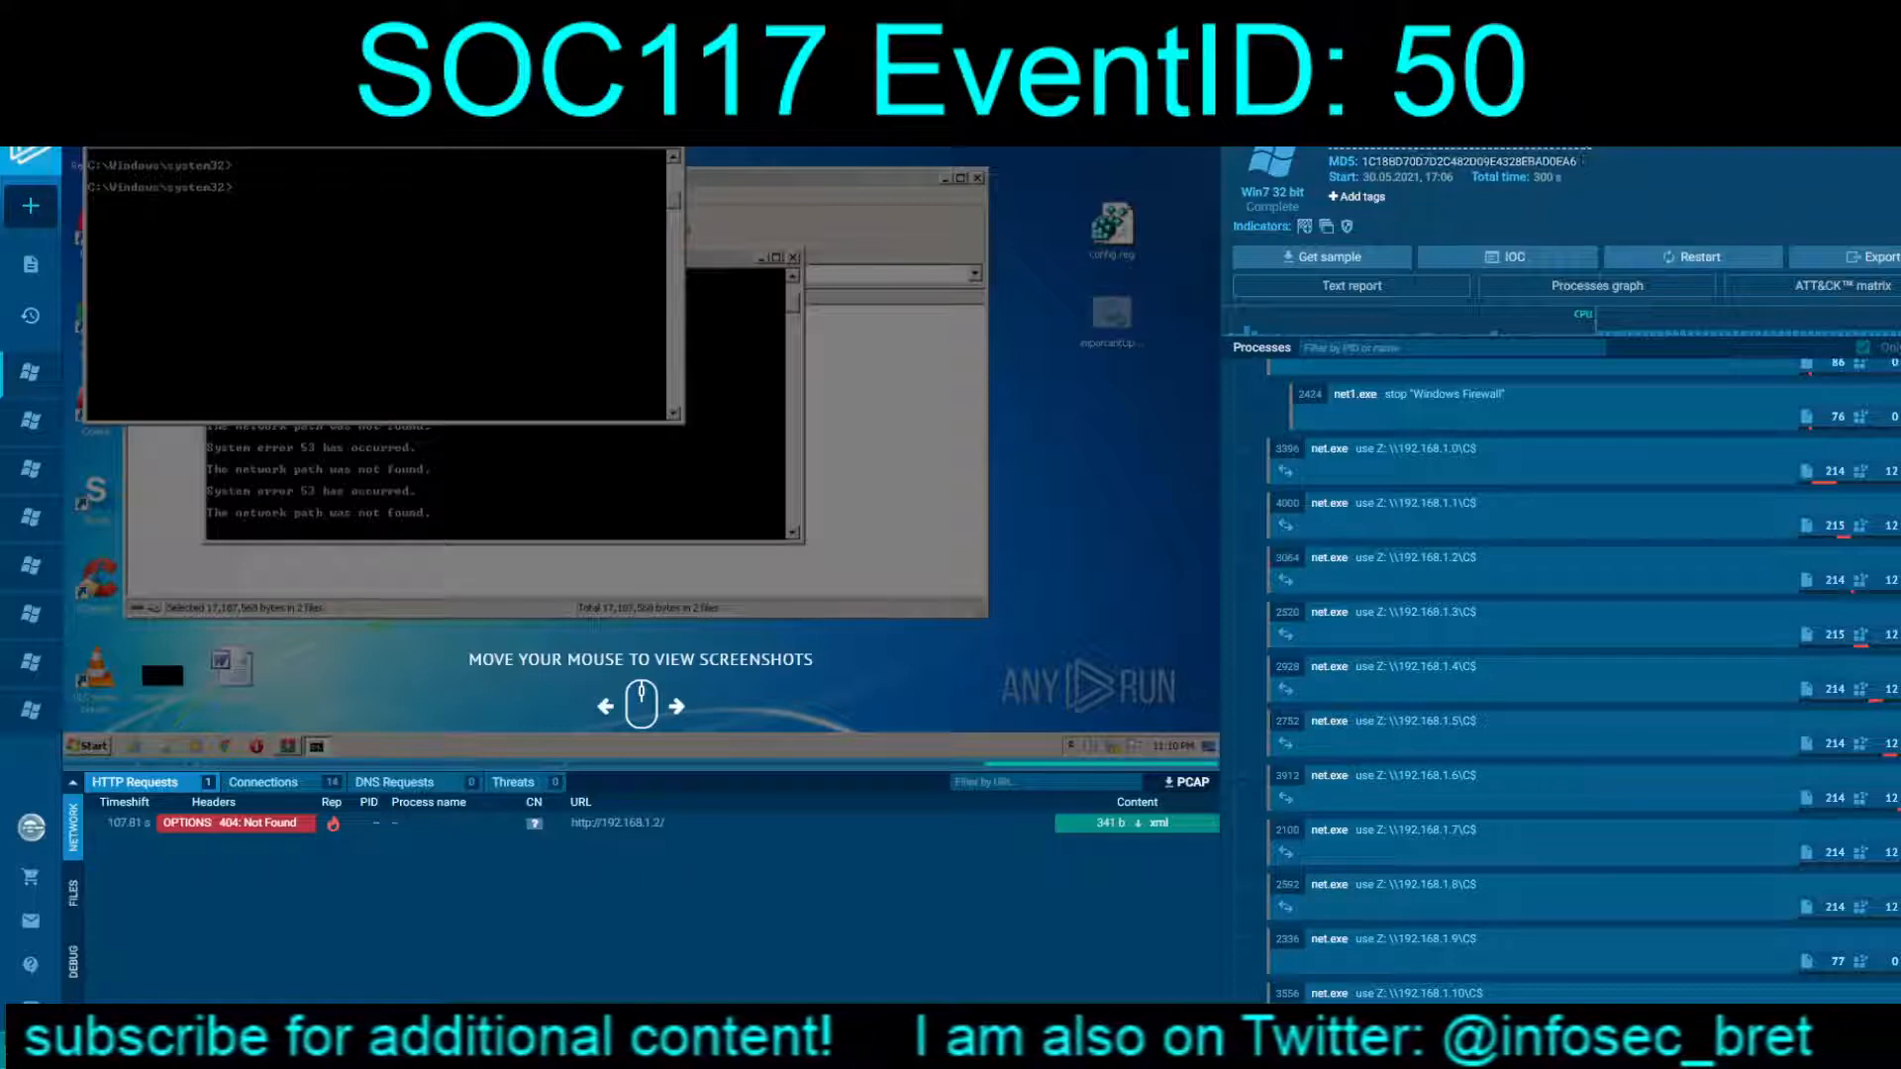
Step: Recheck the ANY.RUN process tree of importantUpdate.bat, and review the IP addresses and ports of its network connections
scroll(1564, 673, "up", 5)
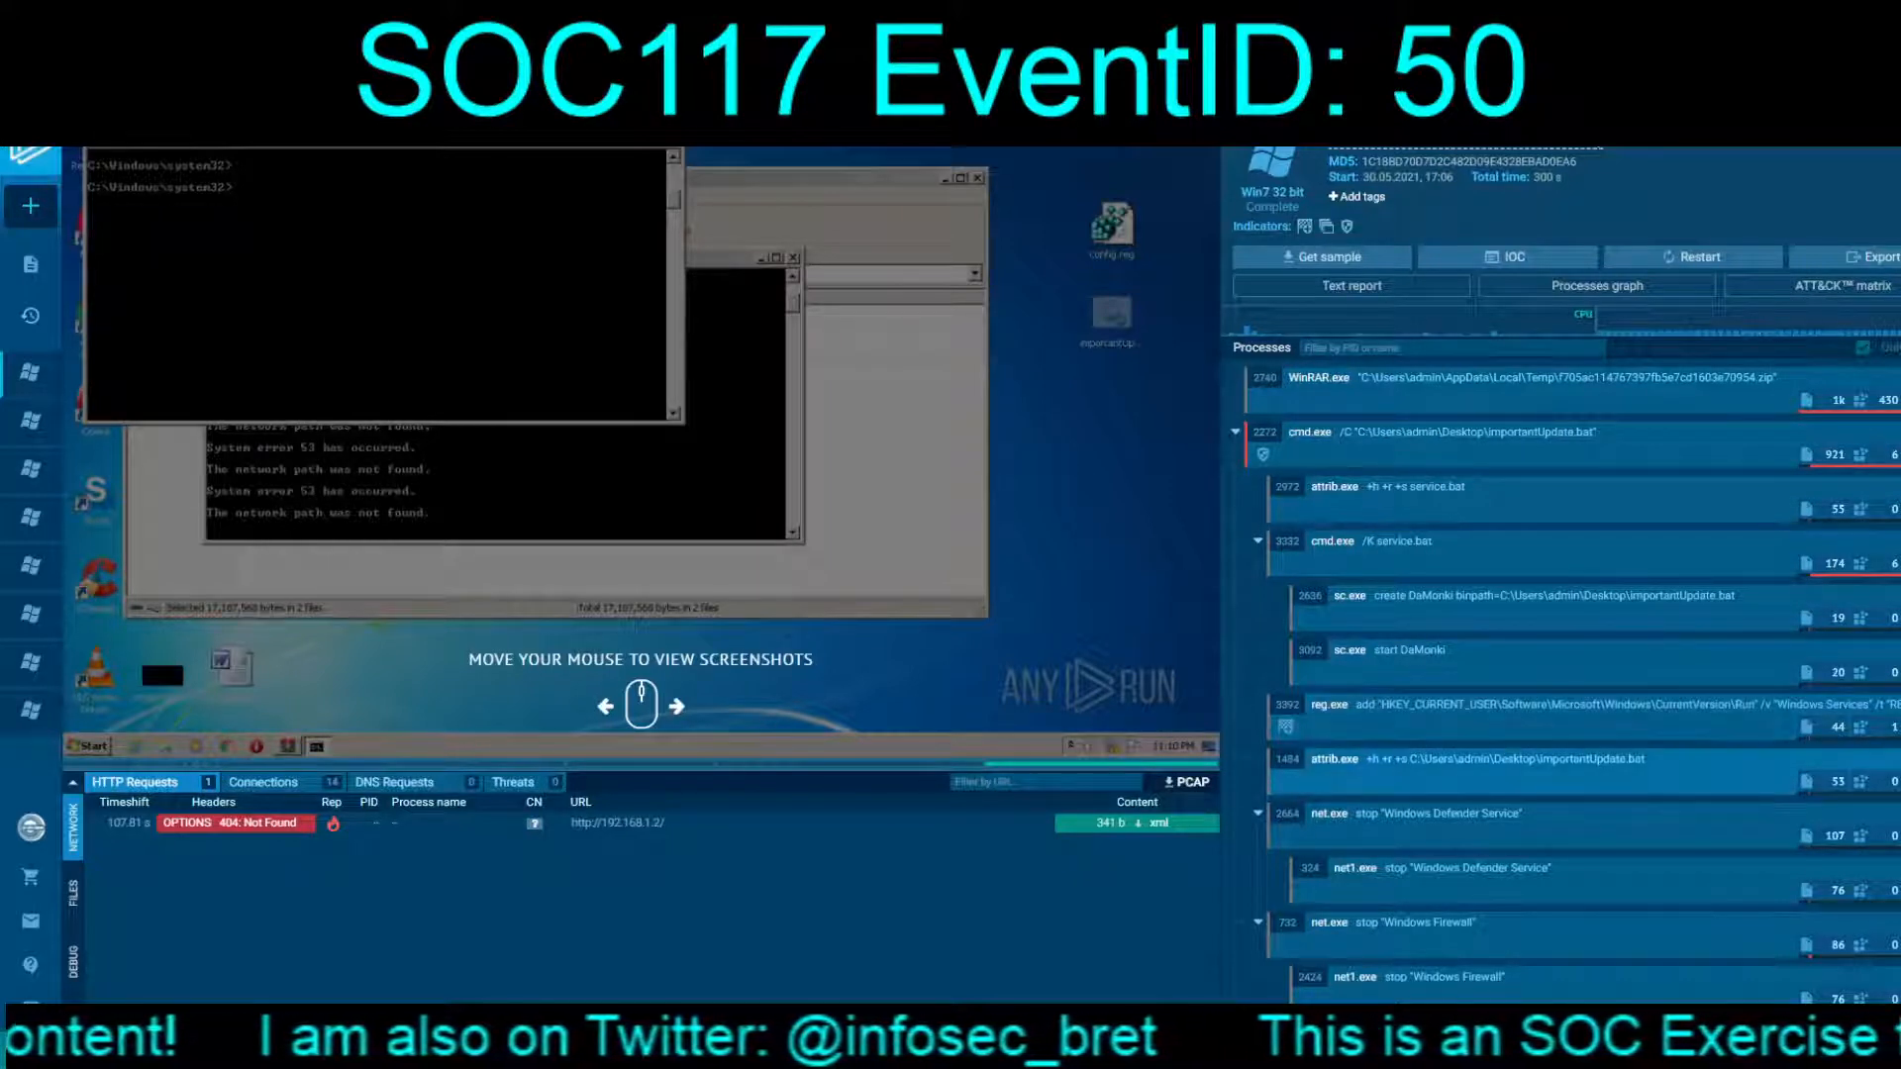
scroll(1564, 674, "down", 6)
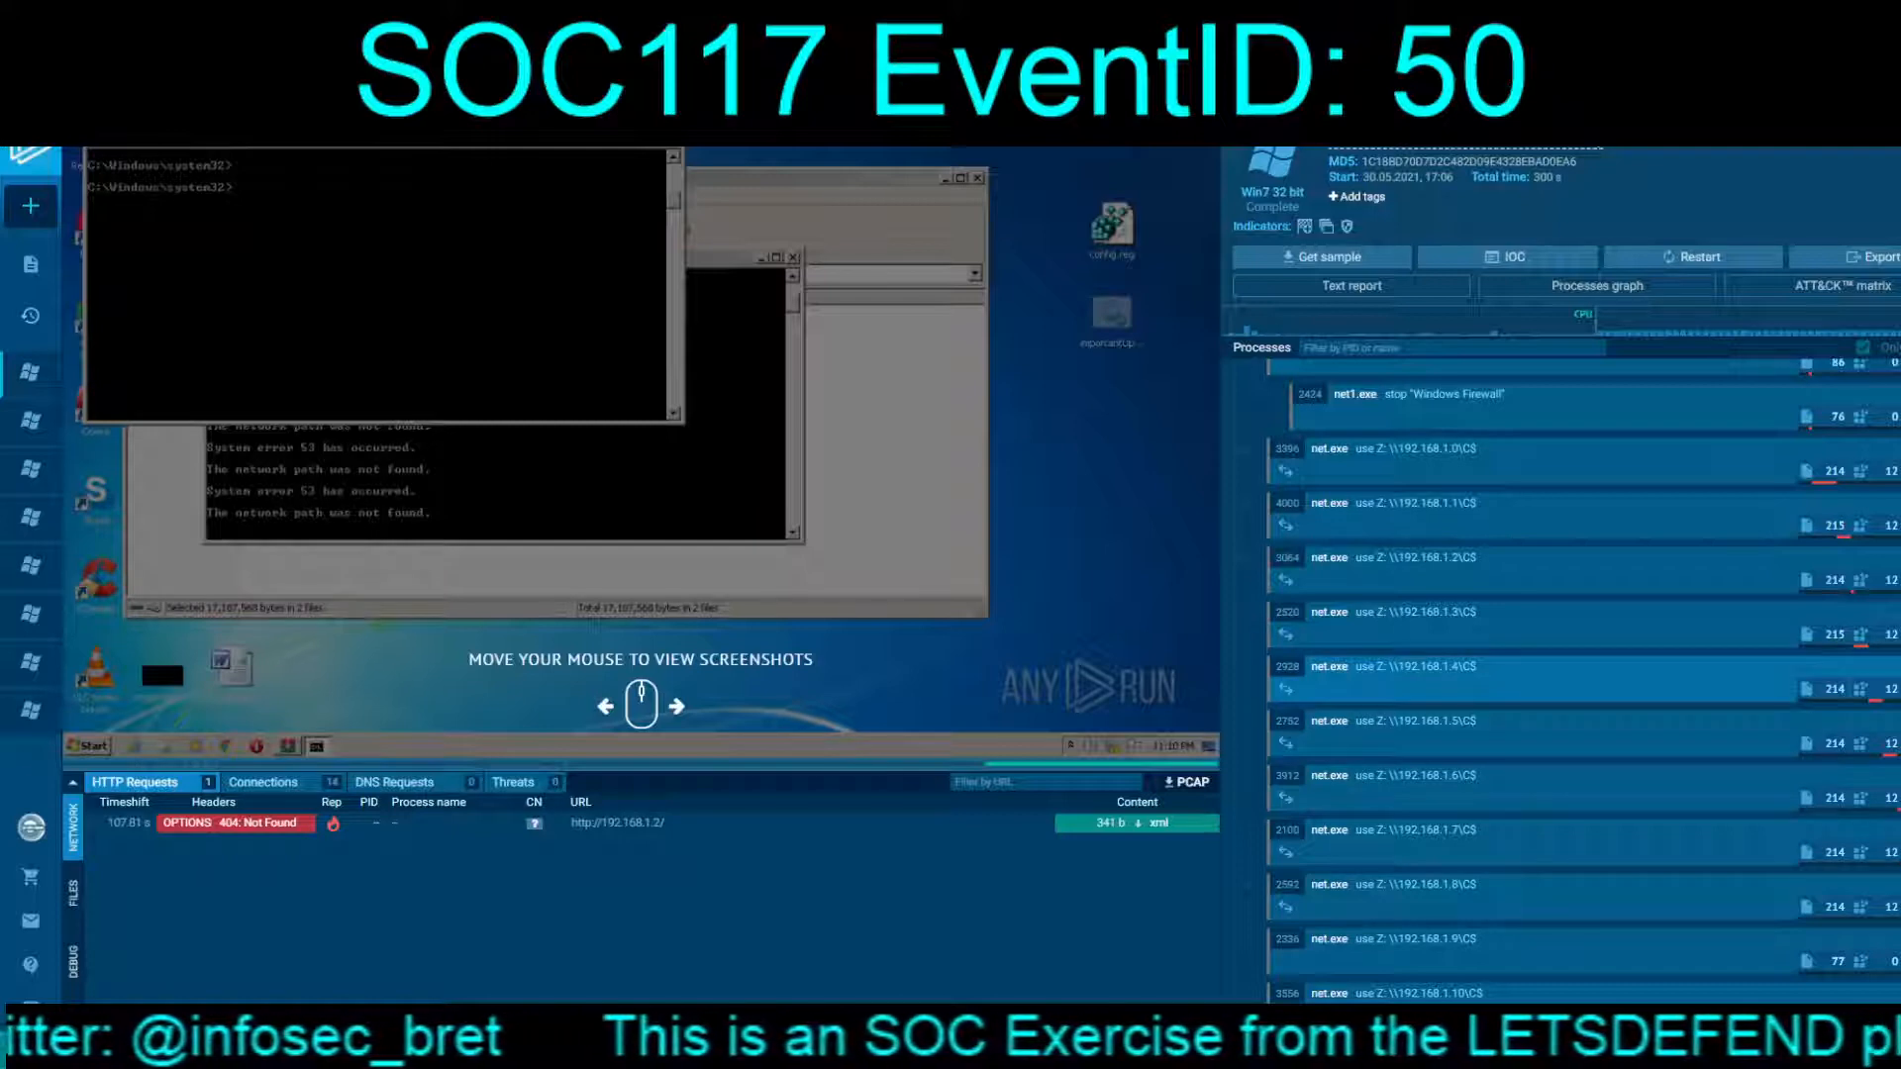
scroll(1584, 678, "up", 10)
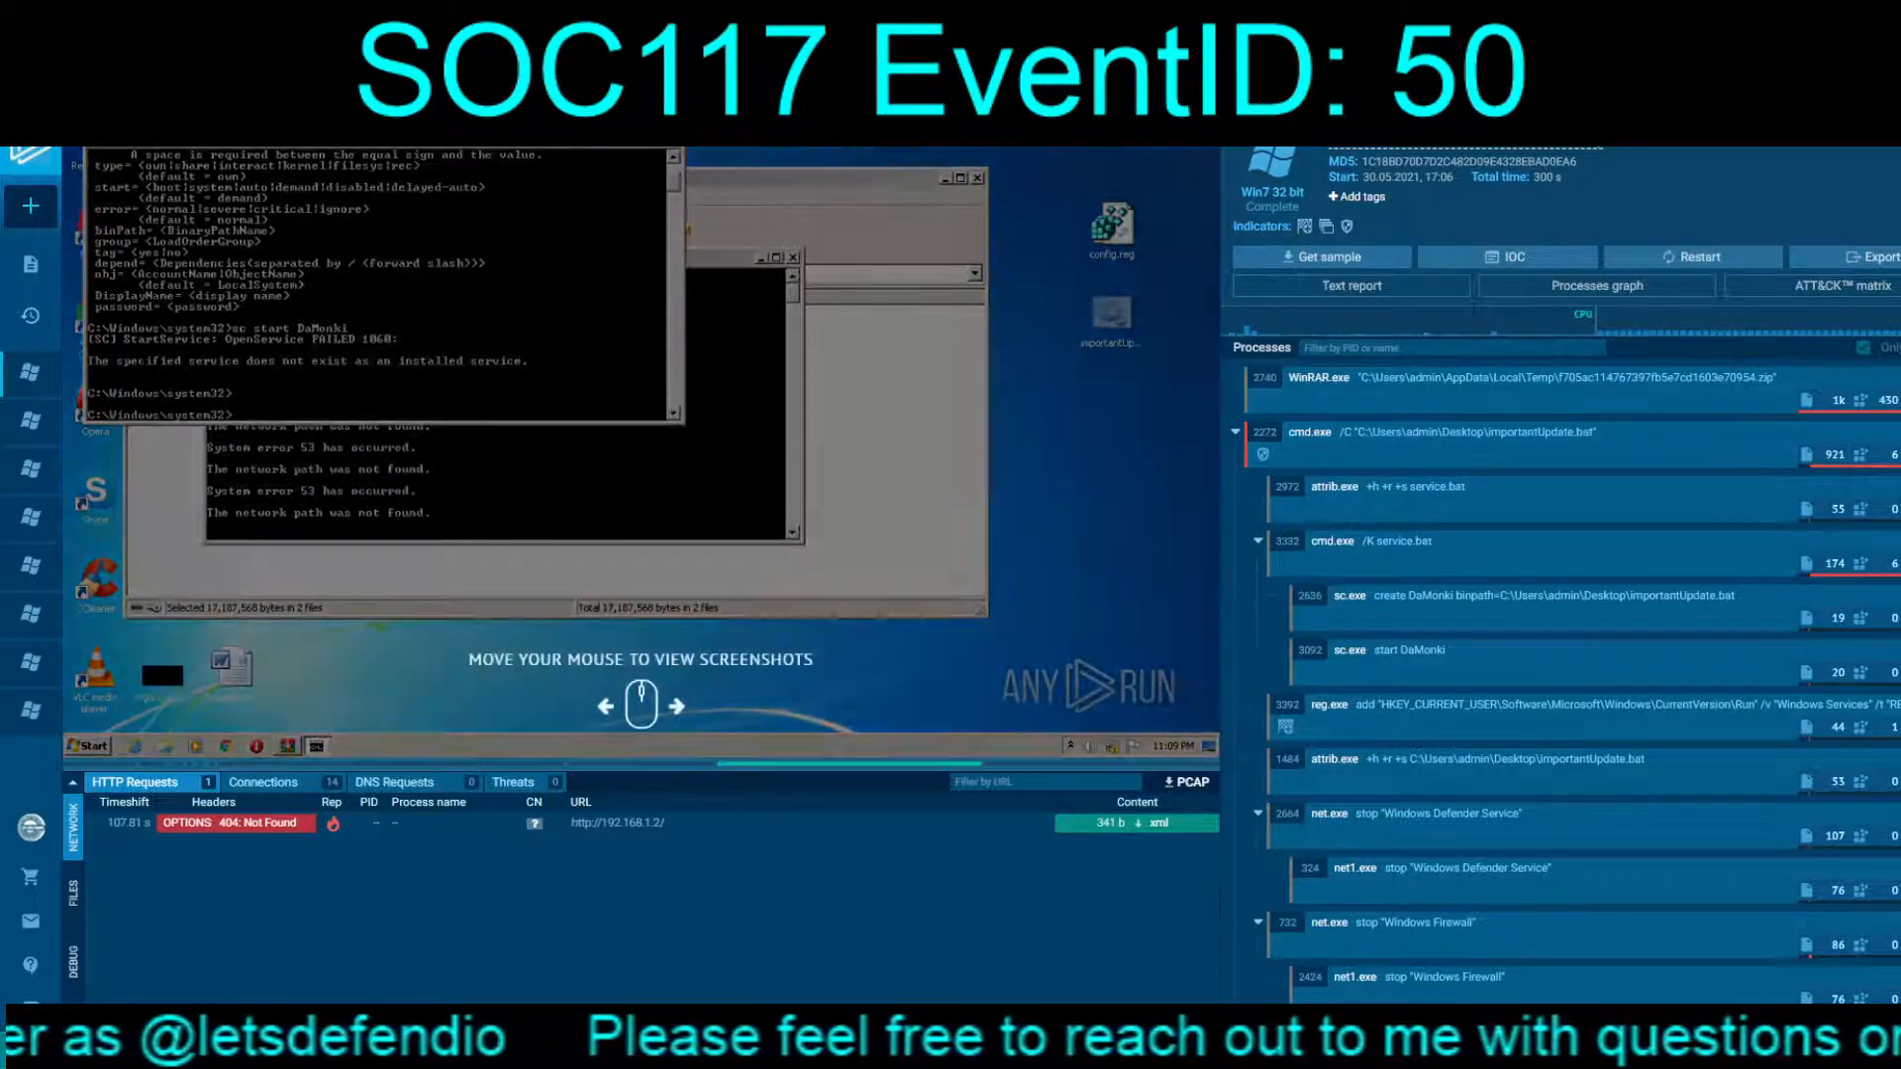
left_click(262, 783)
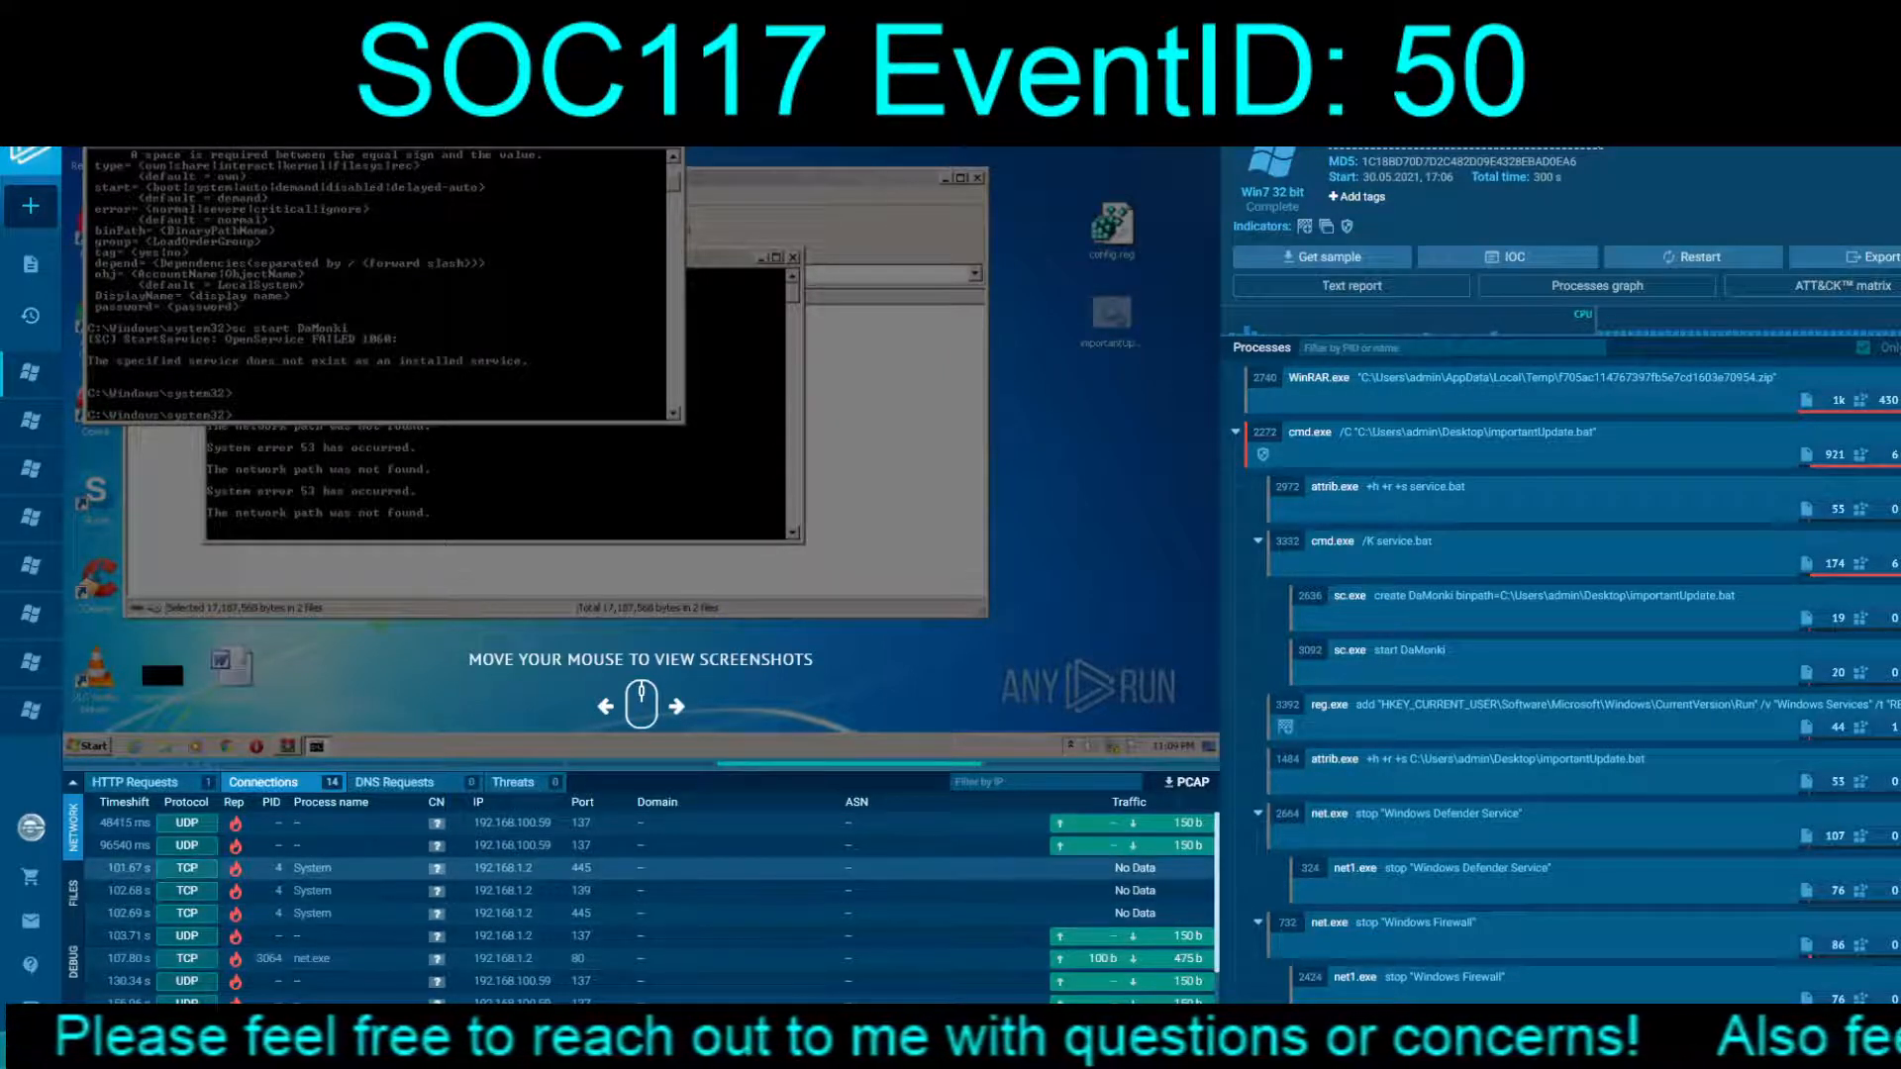
scroll(633, 891, "down", 2)
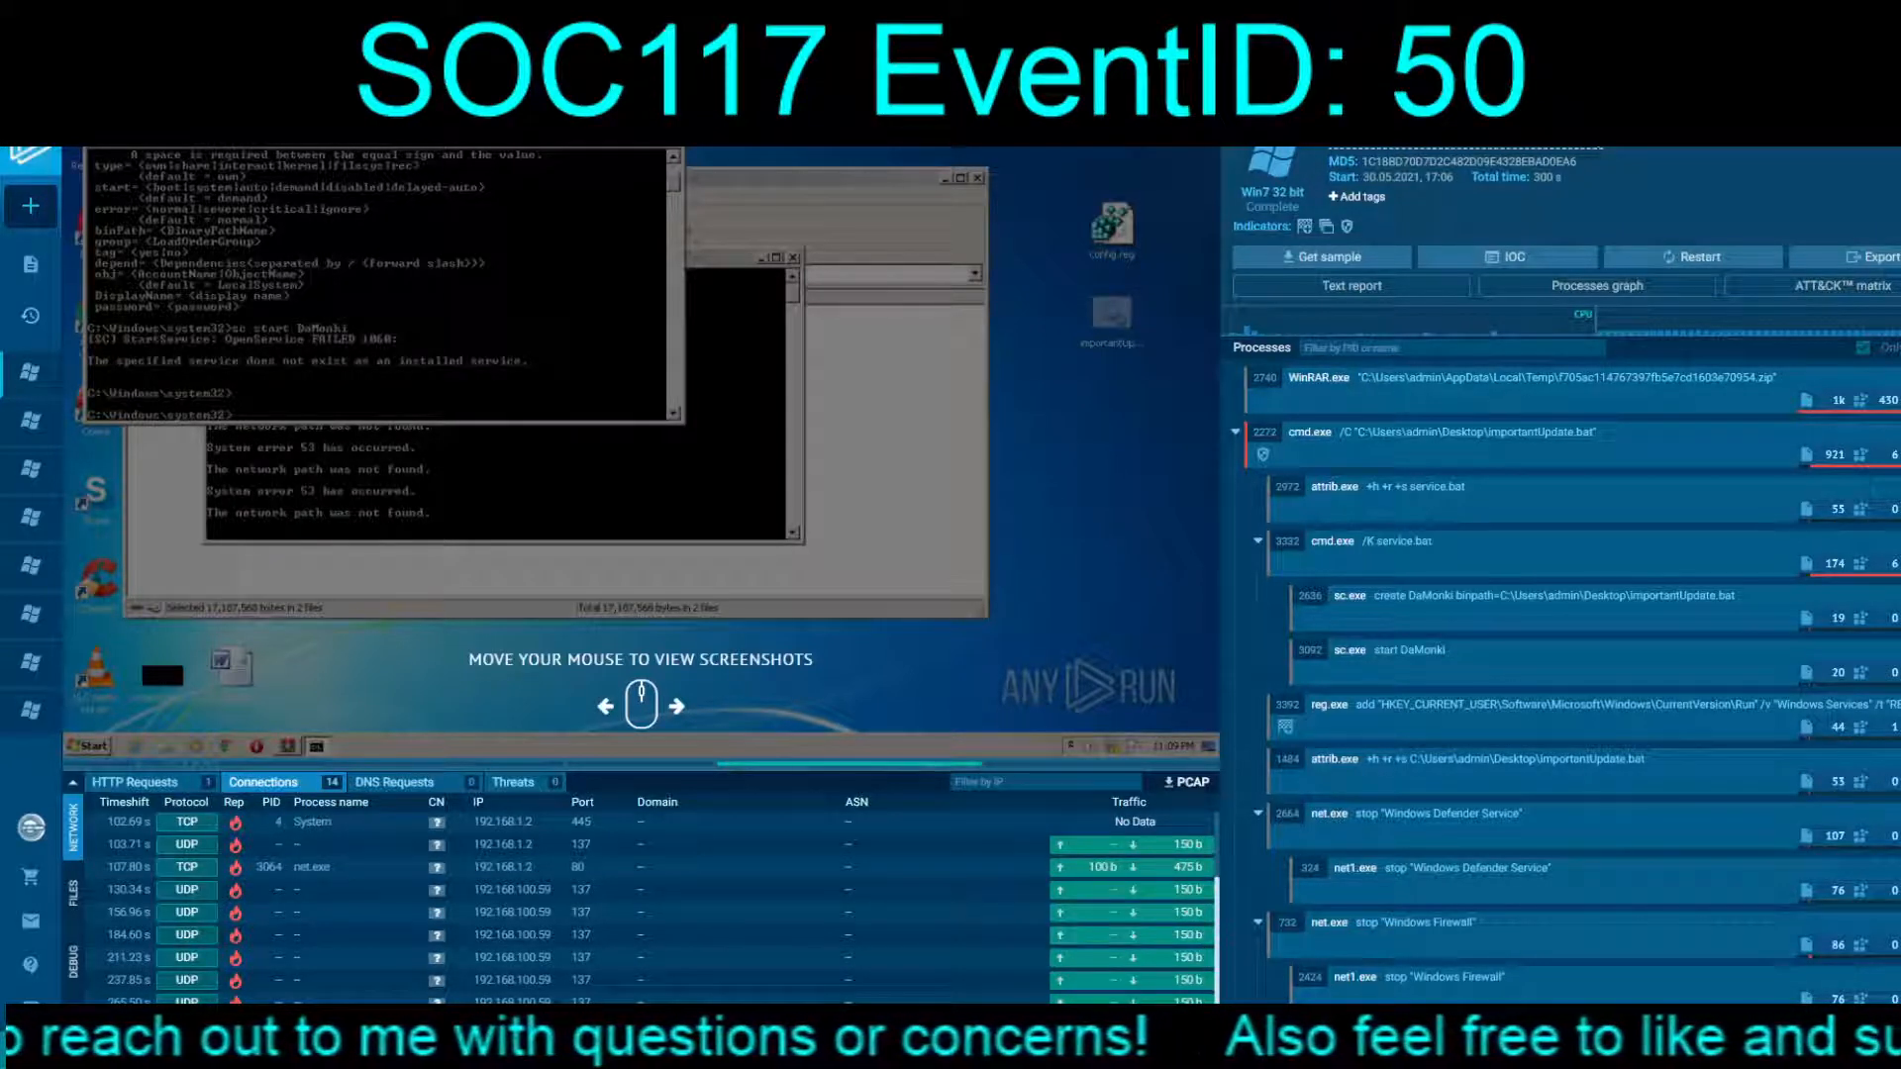
scroll(634, 901, "up", 2)
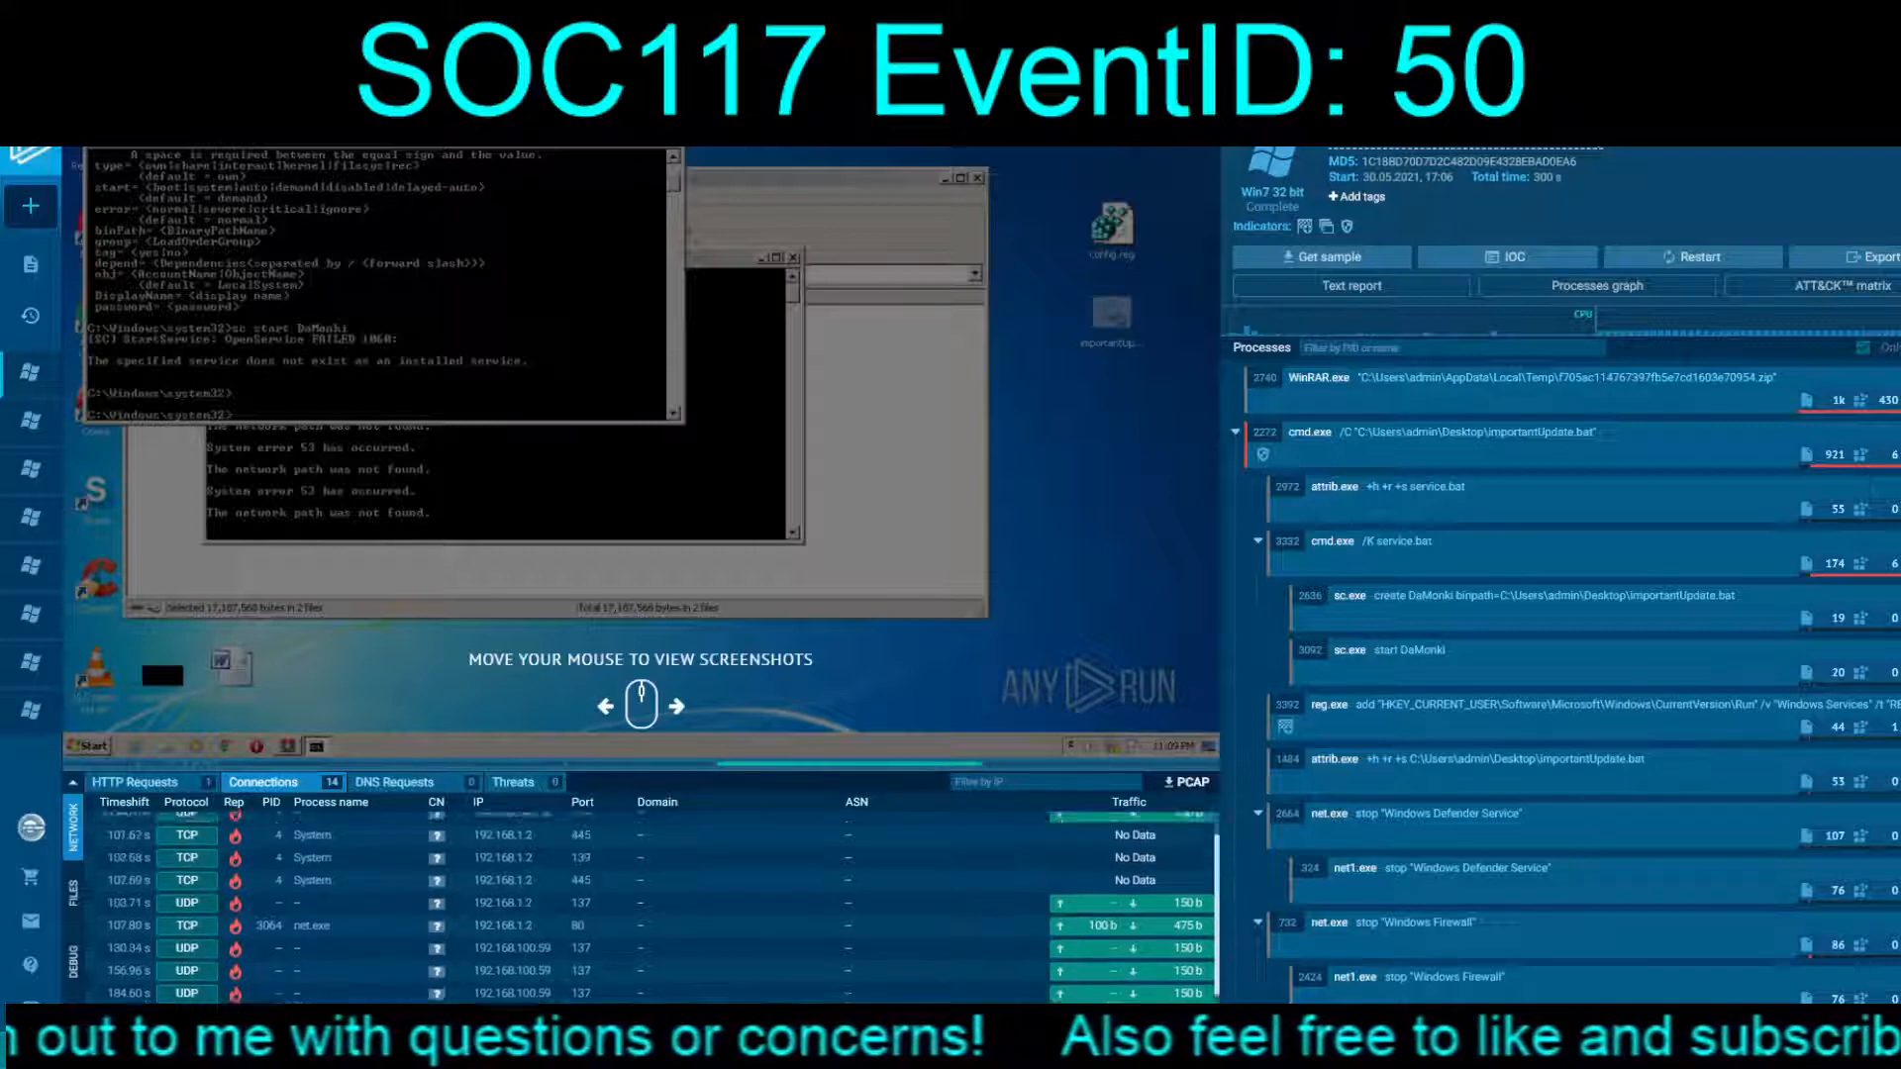
scroll(634, 901, "down", 2)
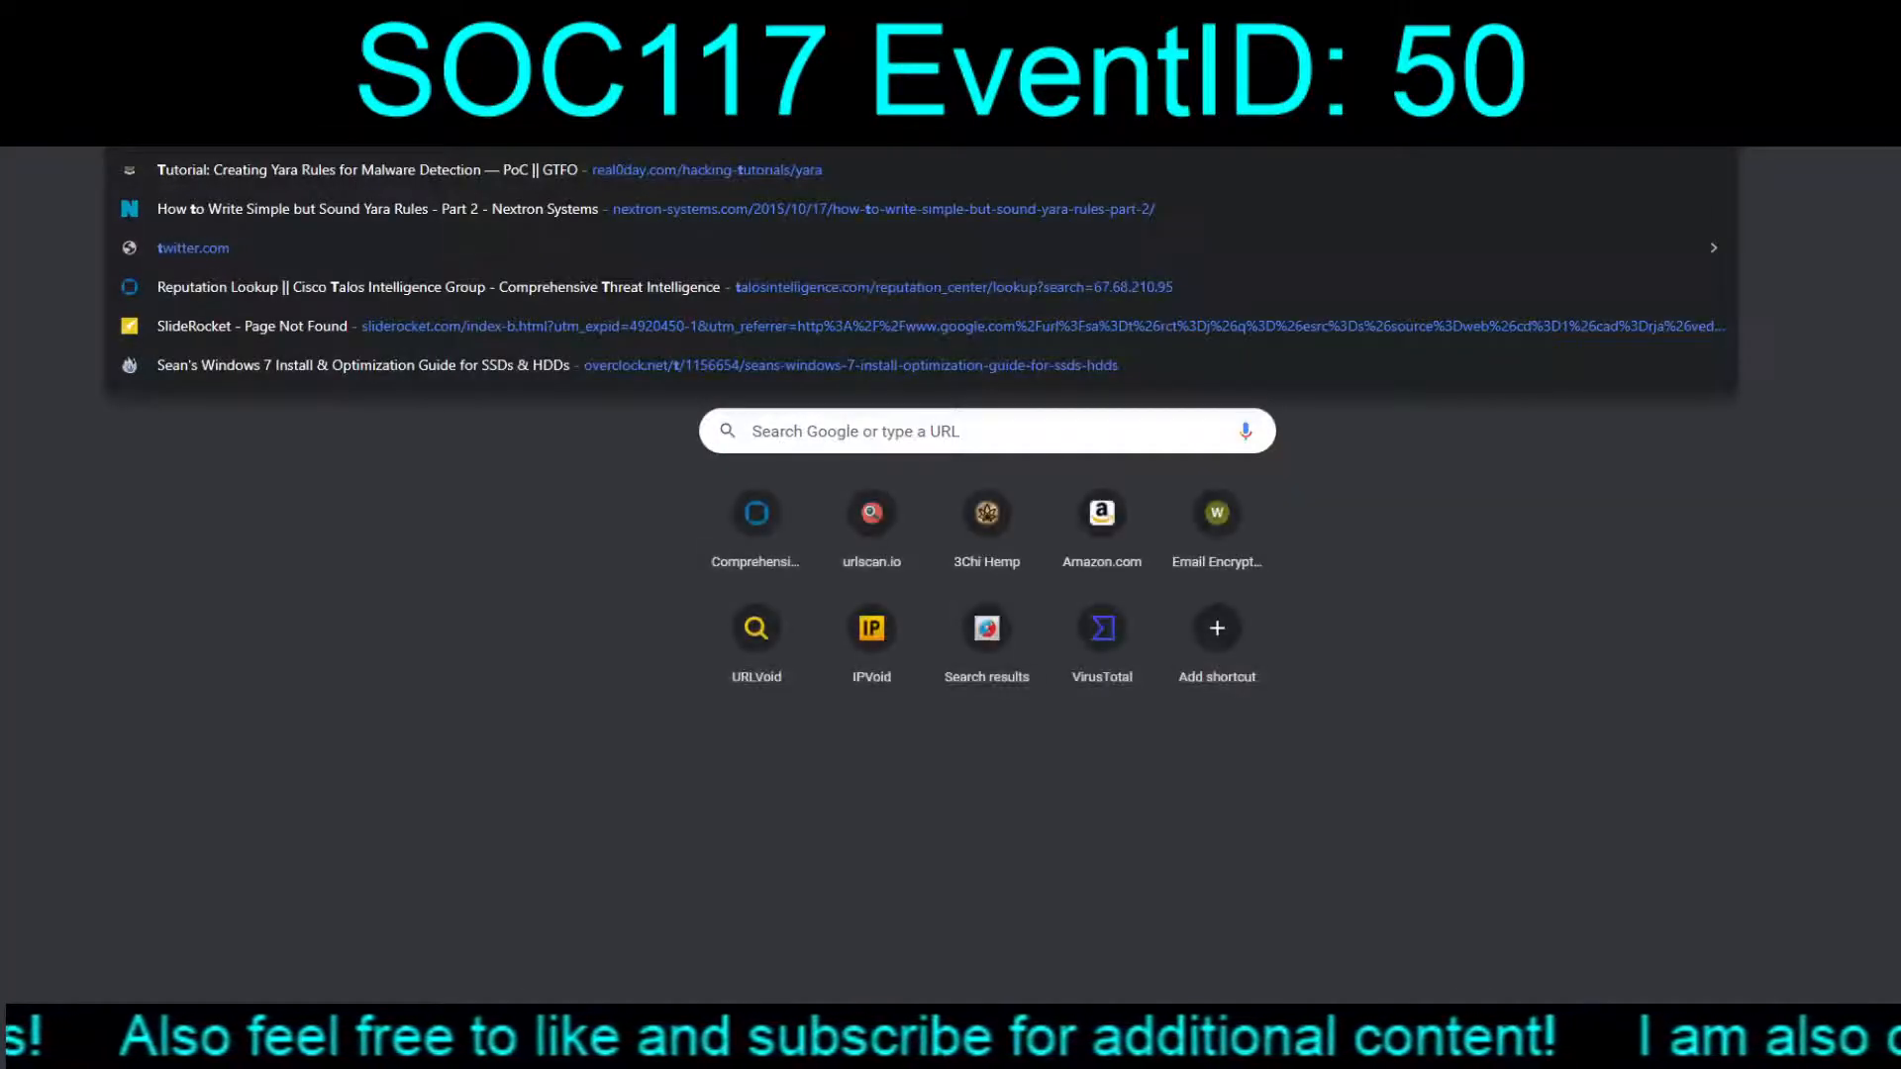
Step: Search the web for port 137
type("tp")
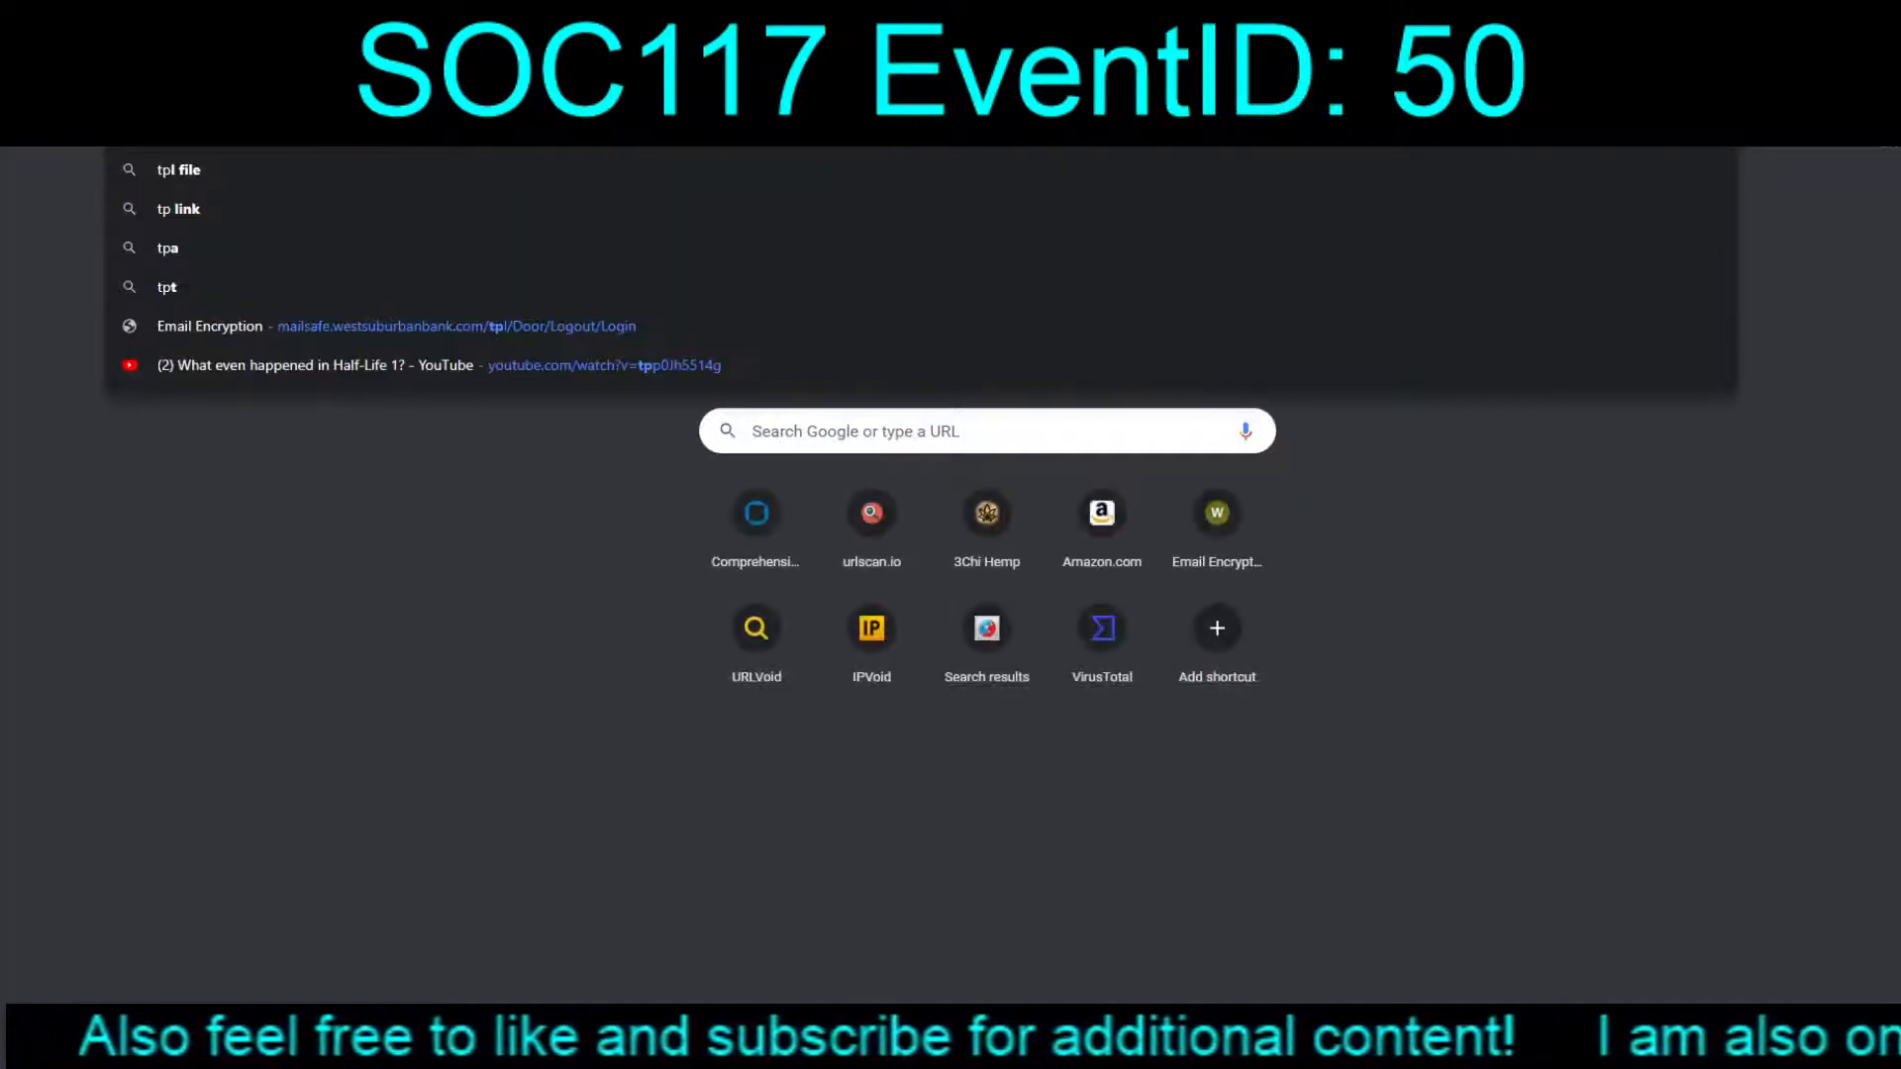
type("ort 137")
key("Return")
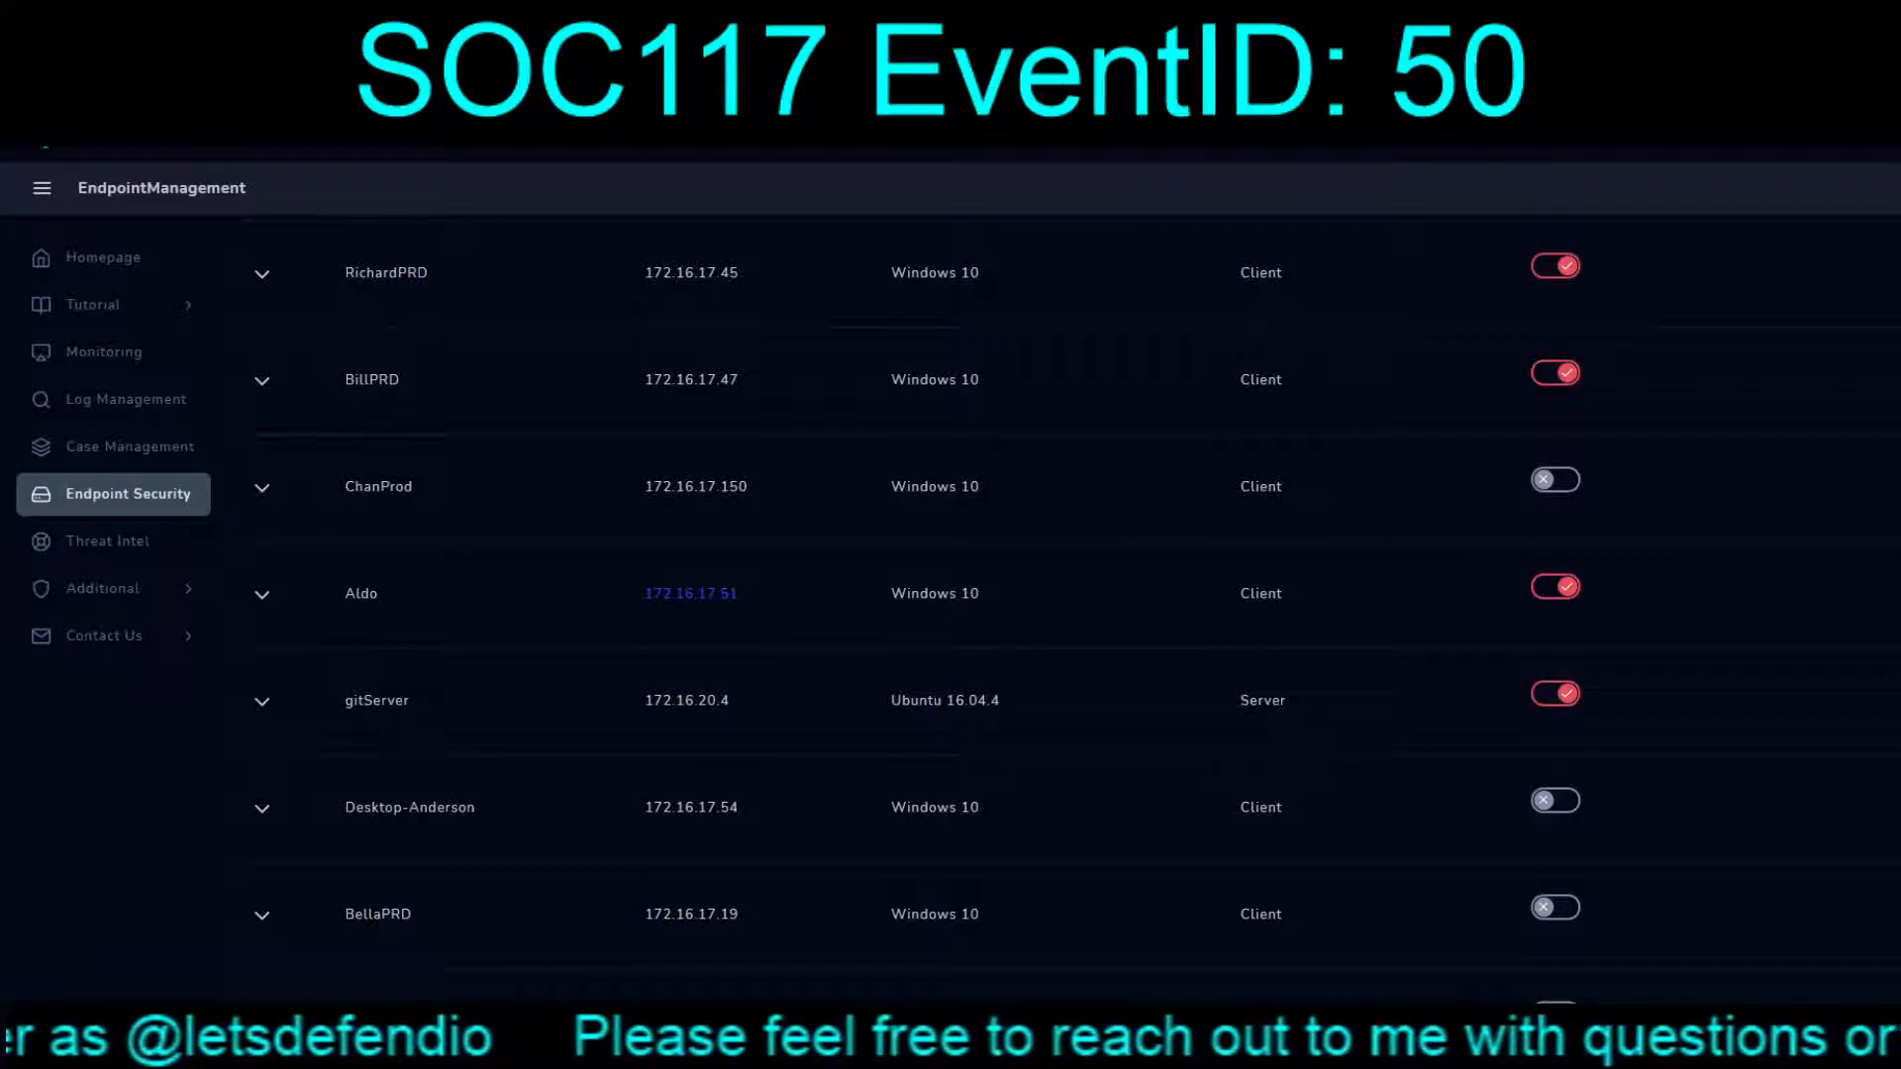
Step: Clear the source address filter in LetsDefend's log search, show 50 results per page and look through the unfiltered entries
key("ctrl+Tab")
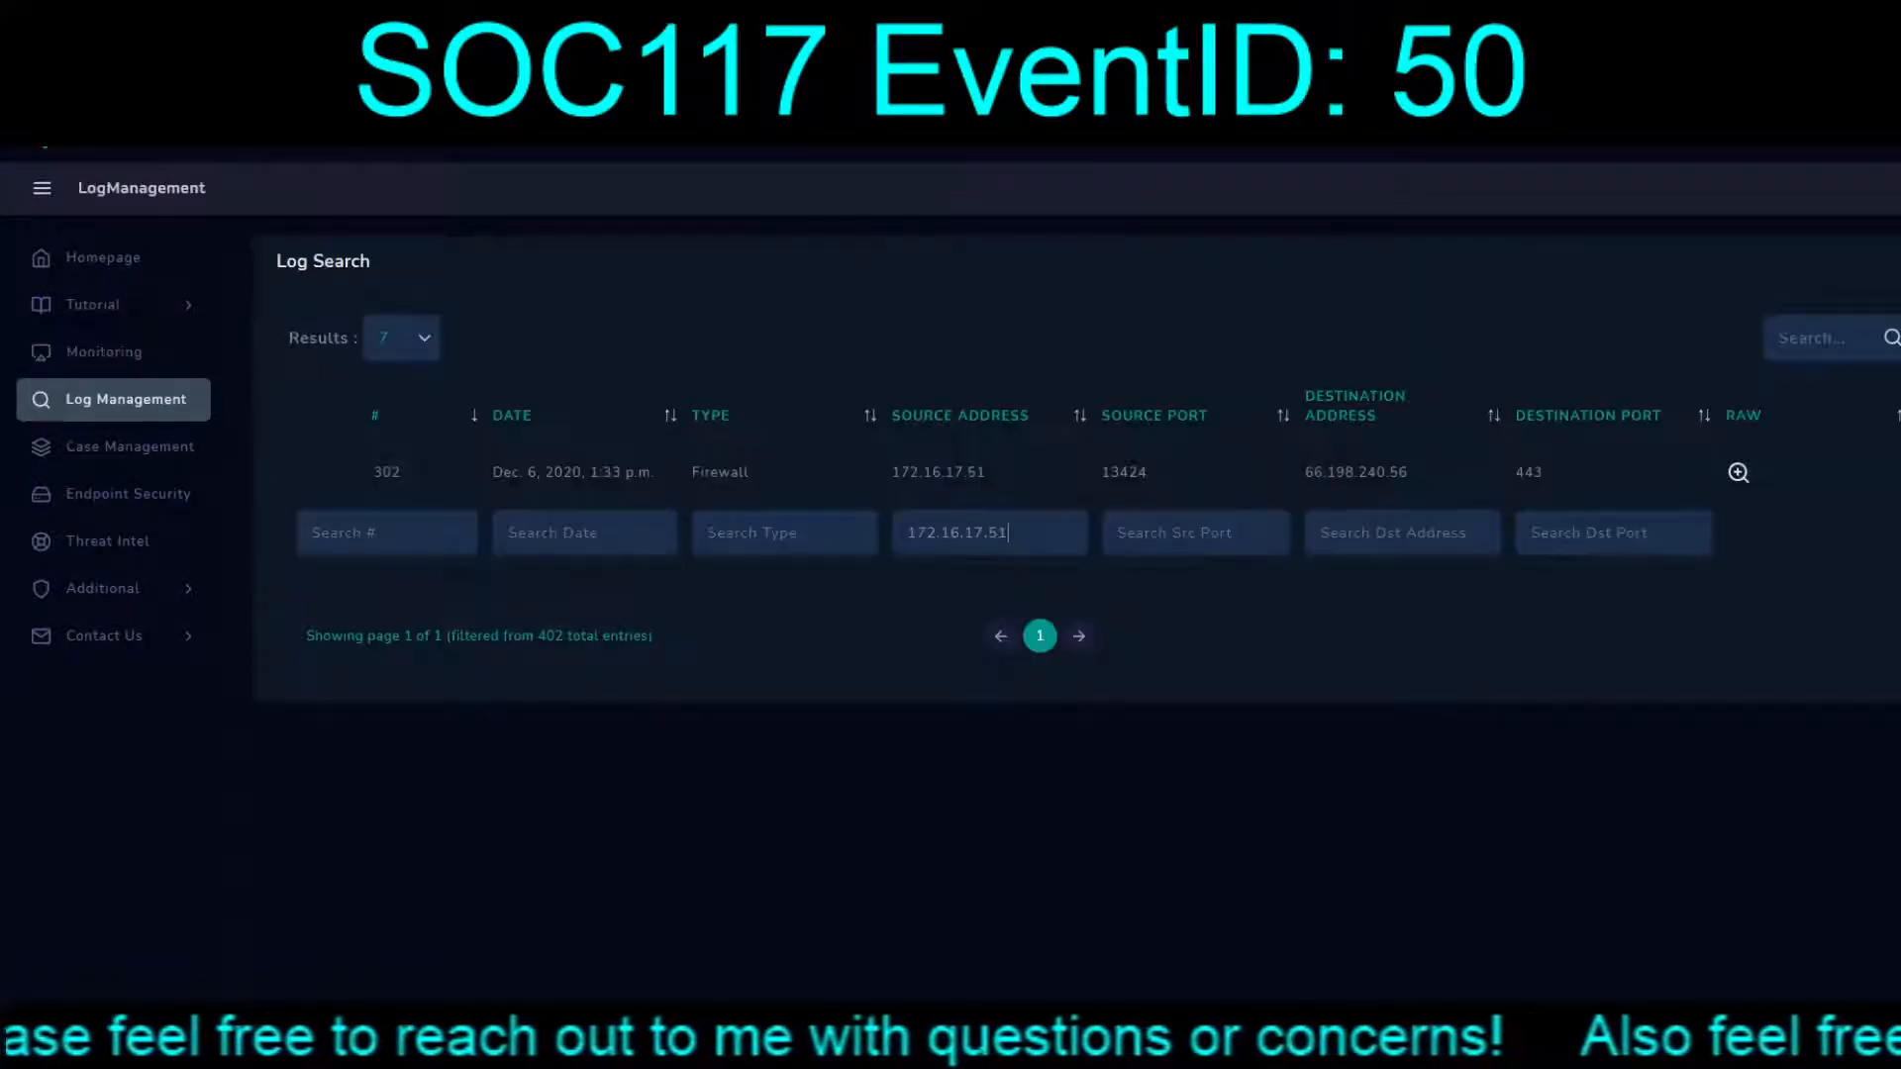
key("ctrl+a")
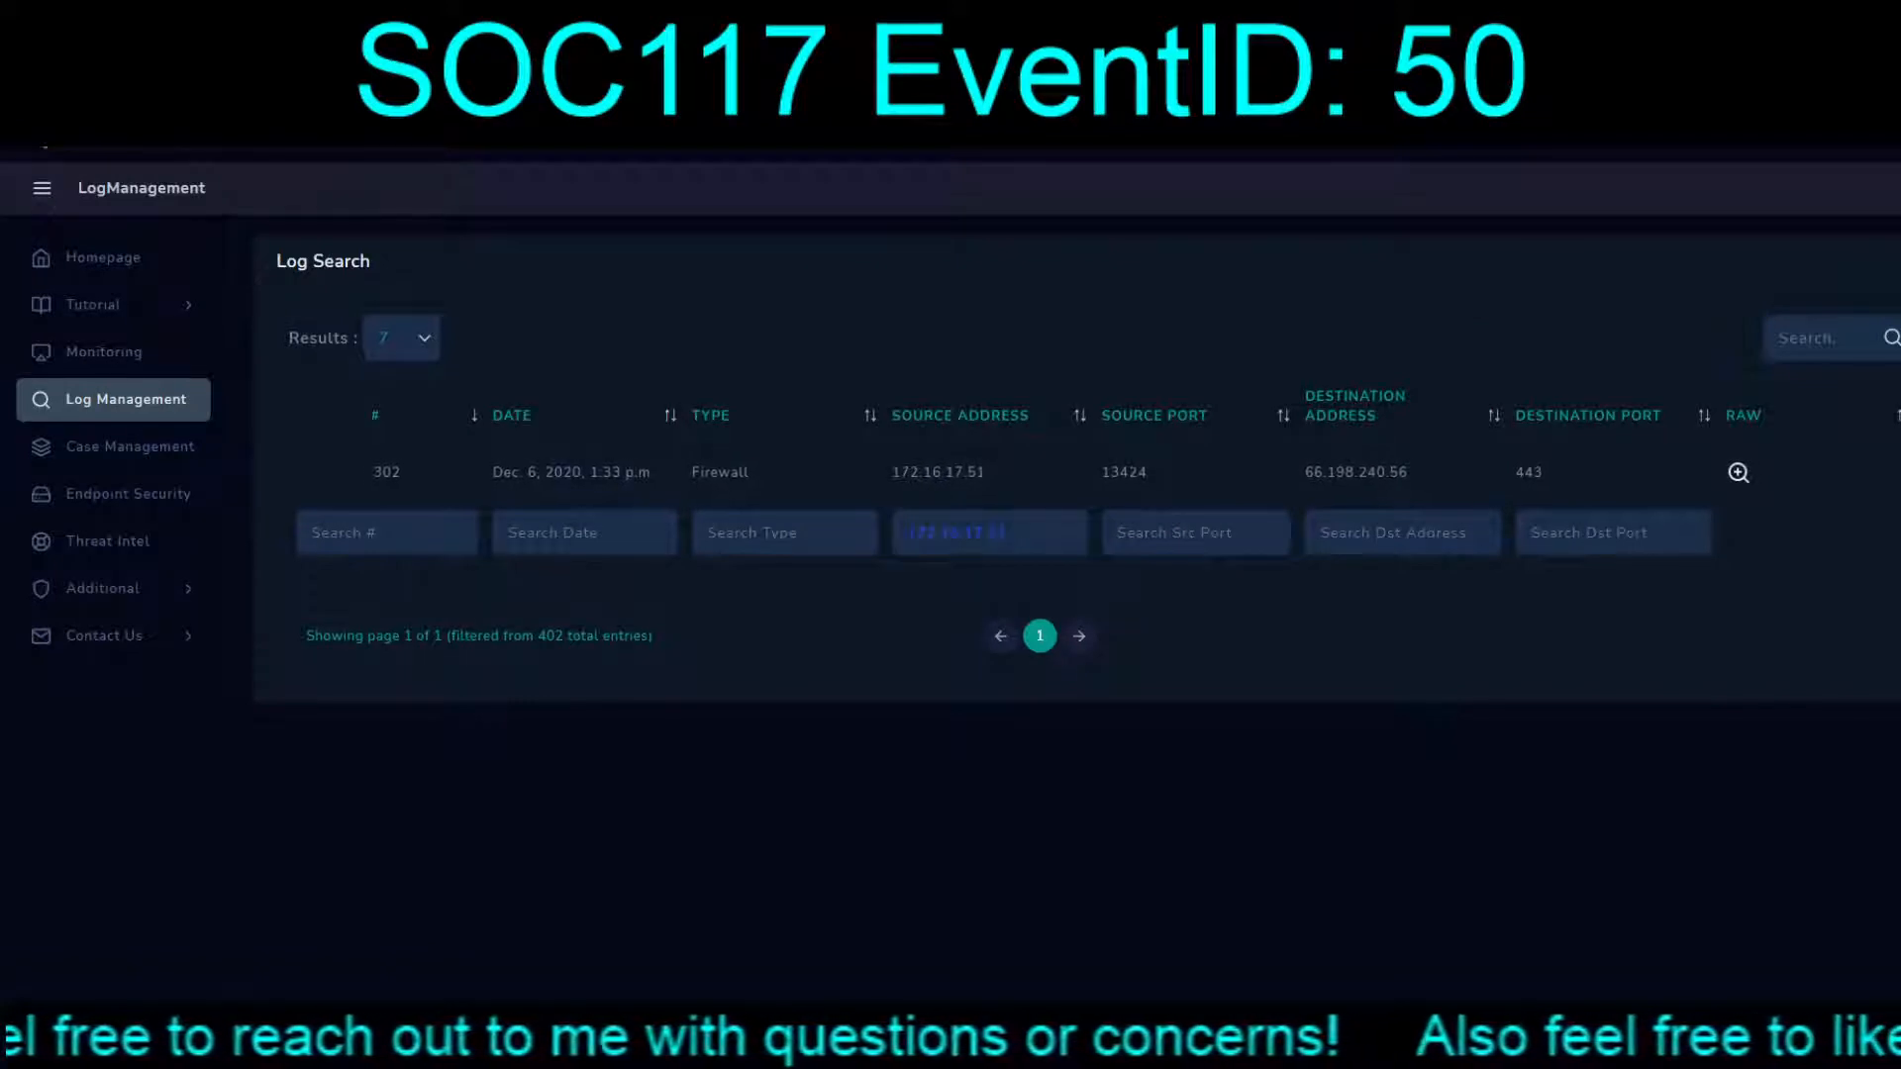
key("BackSpace")
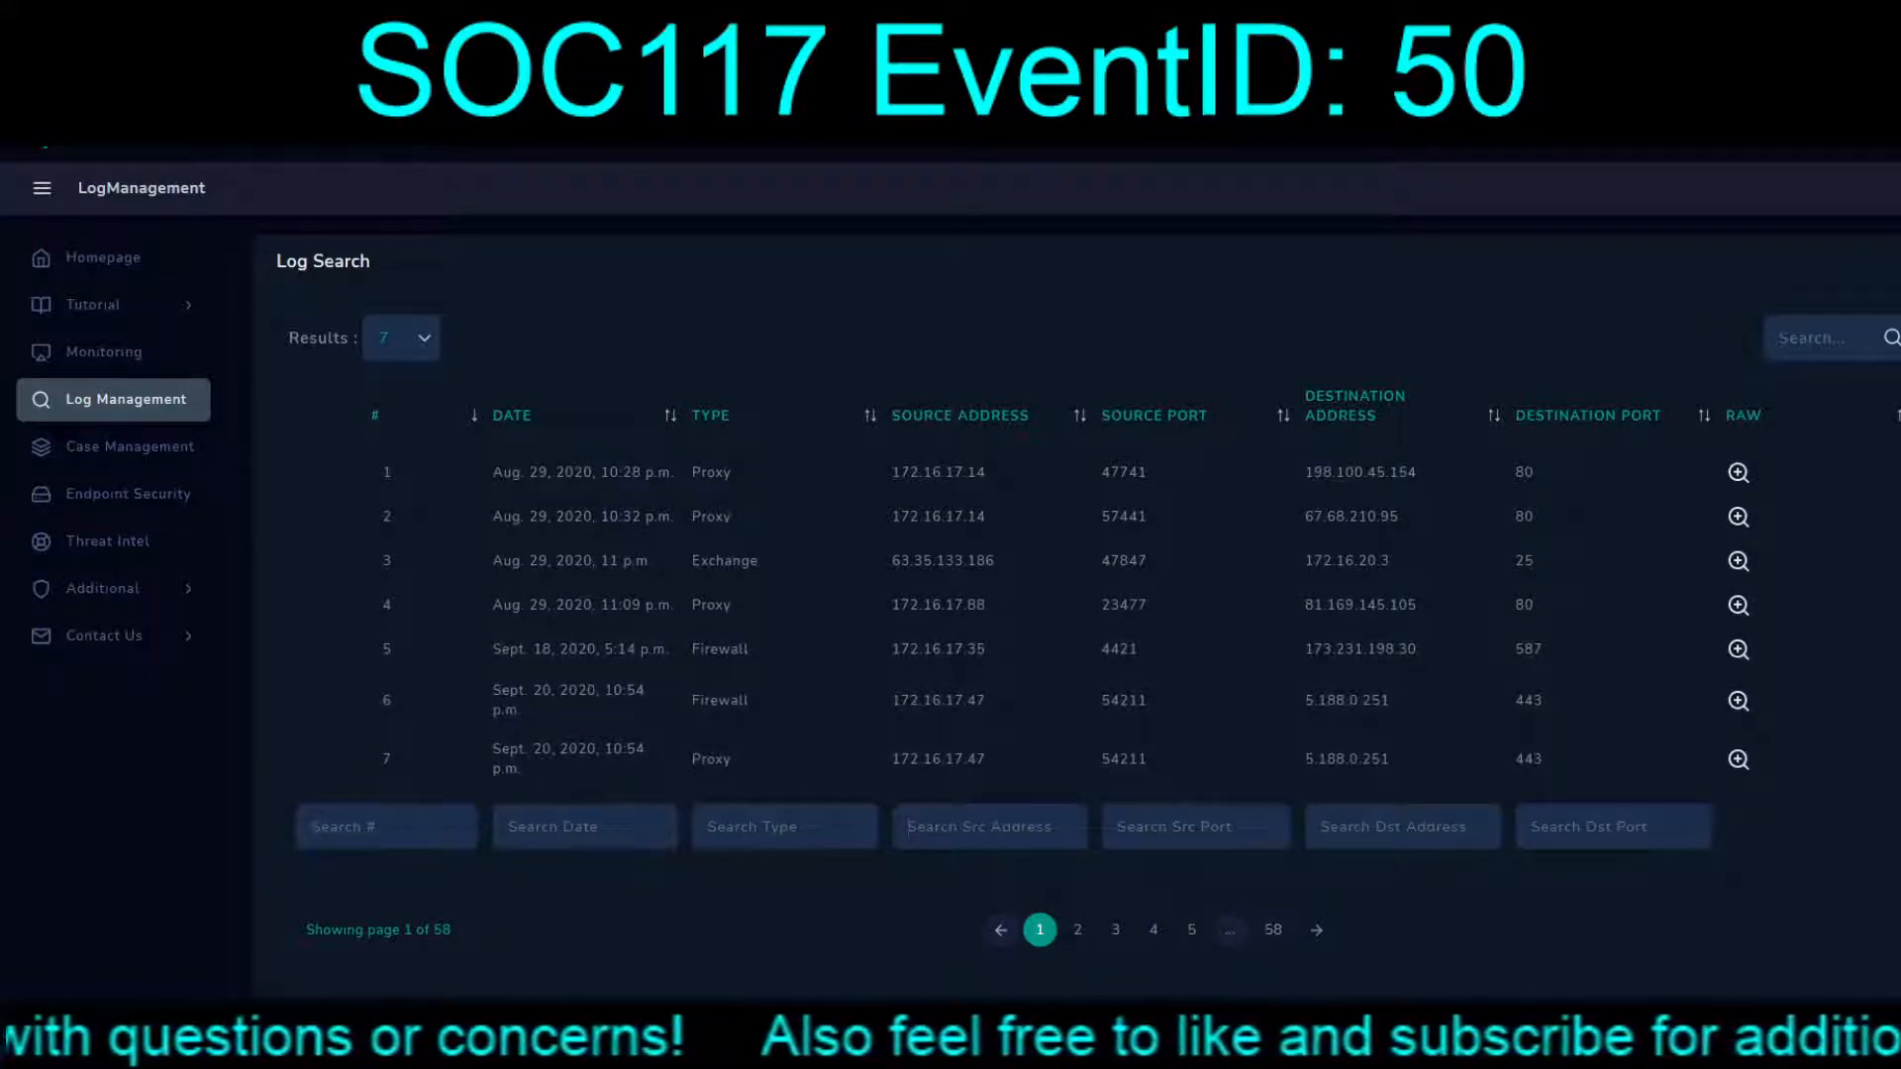
left_click(396, 448)
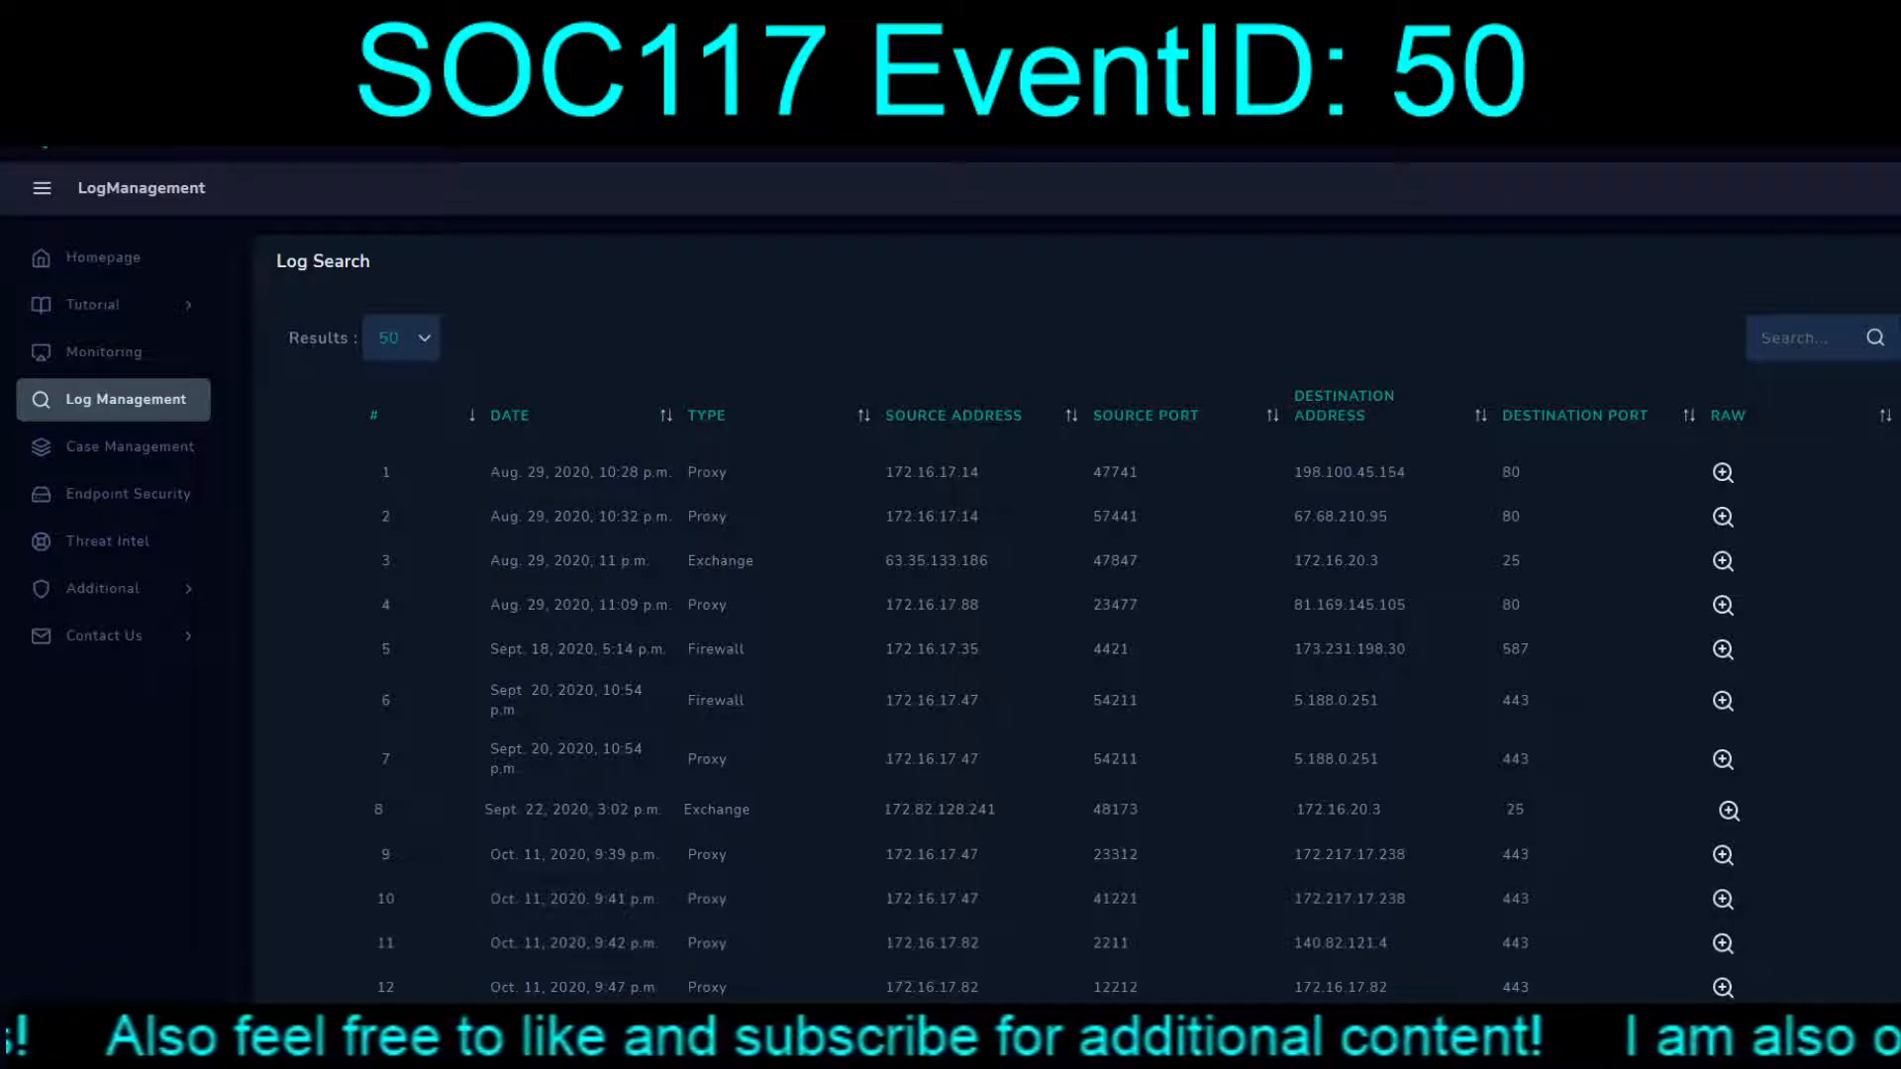
scroll(990, 832, "down", 5)
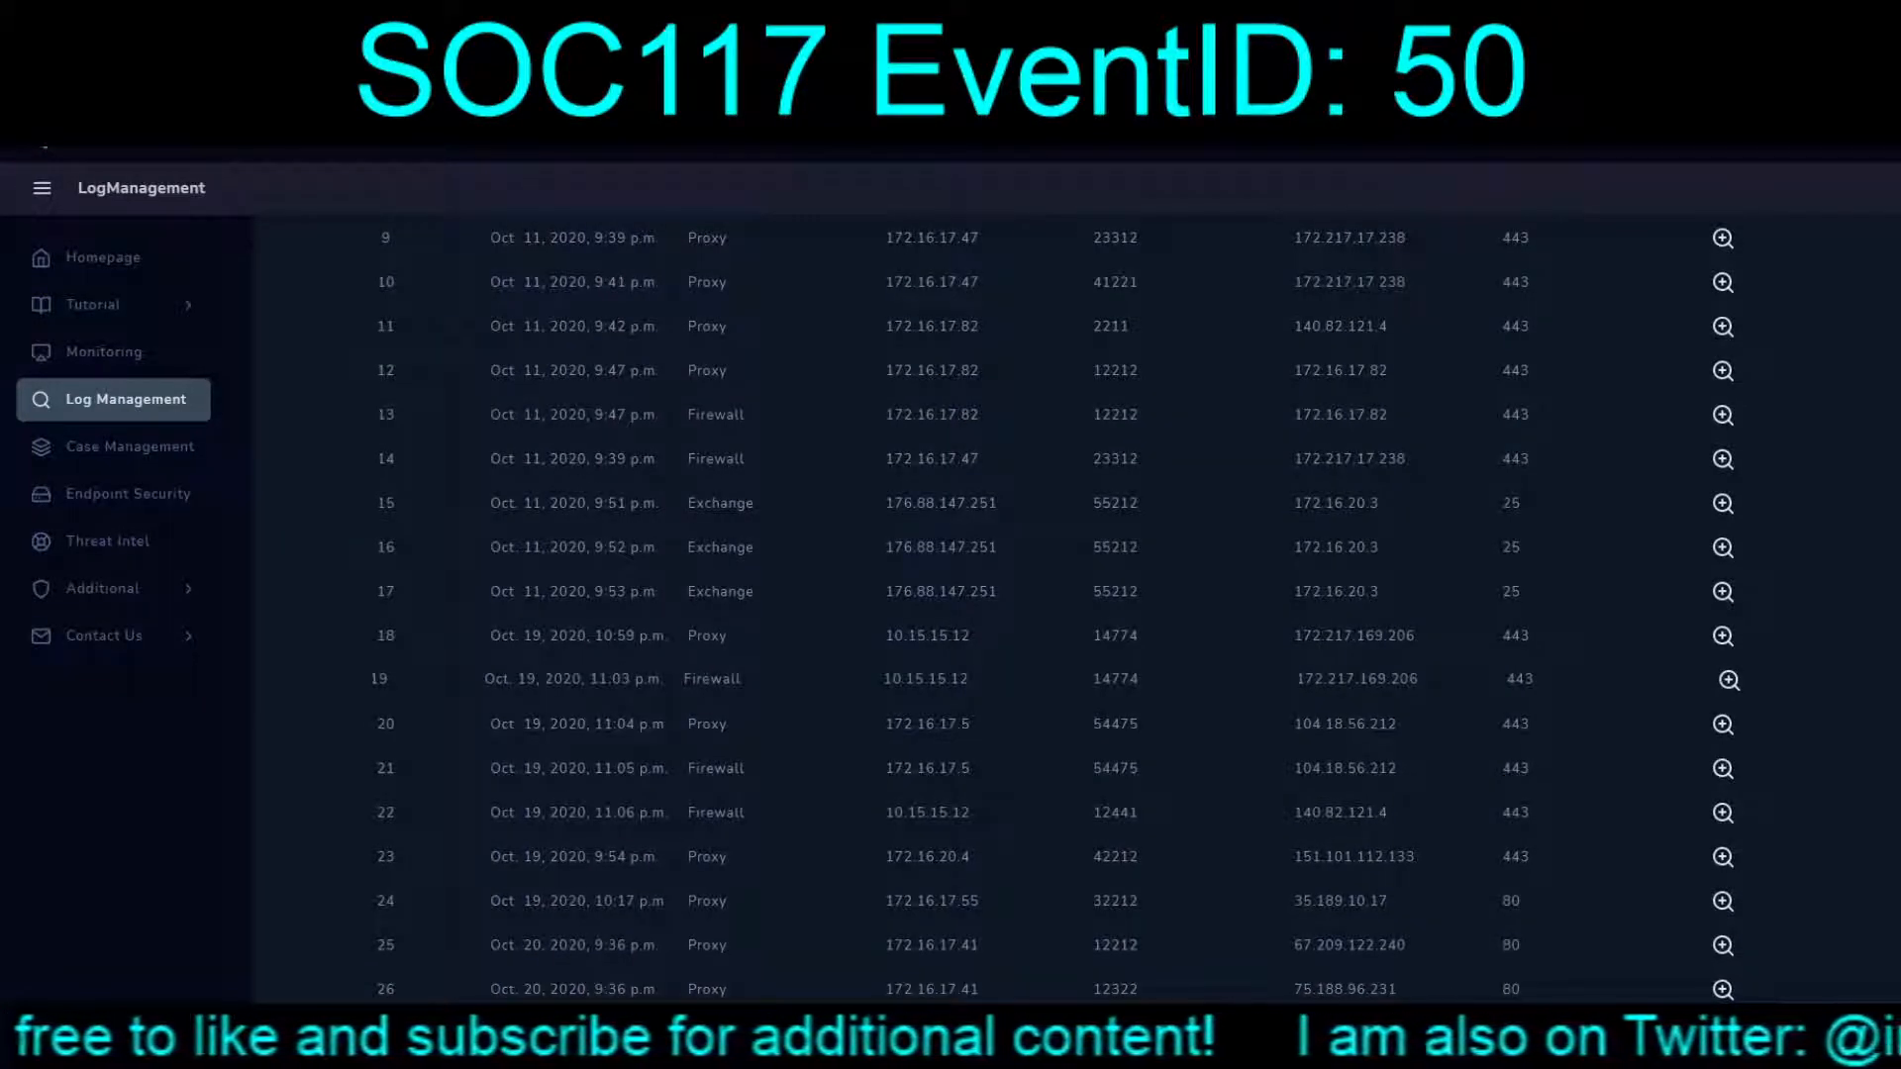
scroll(990, 679, "down", 6)
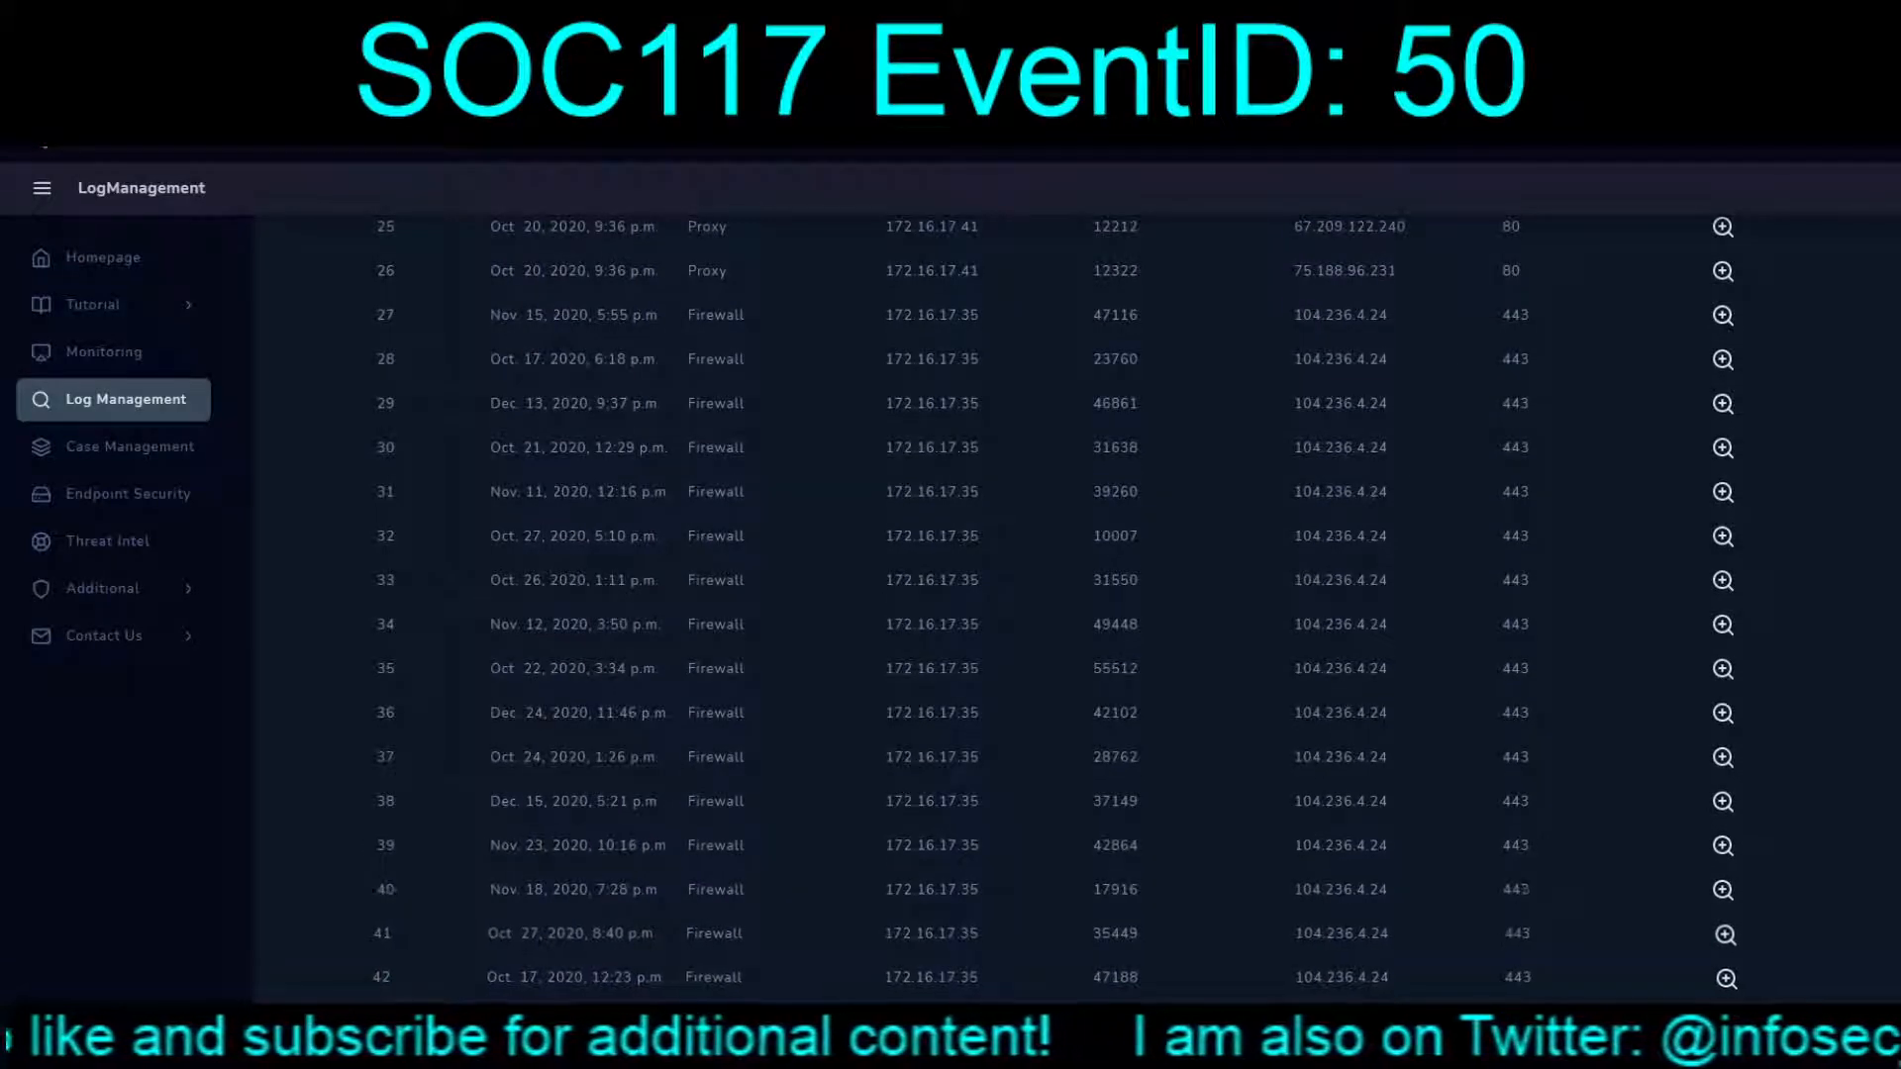
scroll(991, 679, "down", 5)
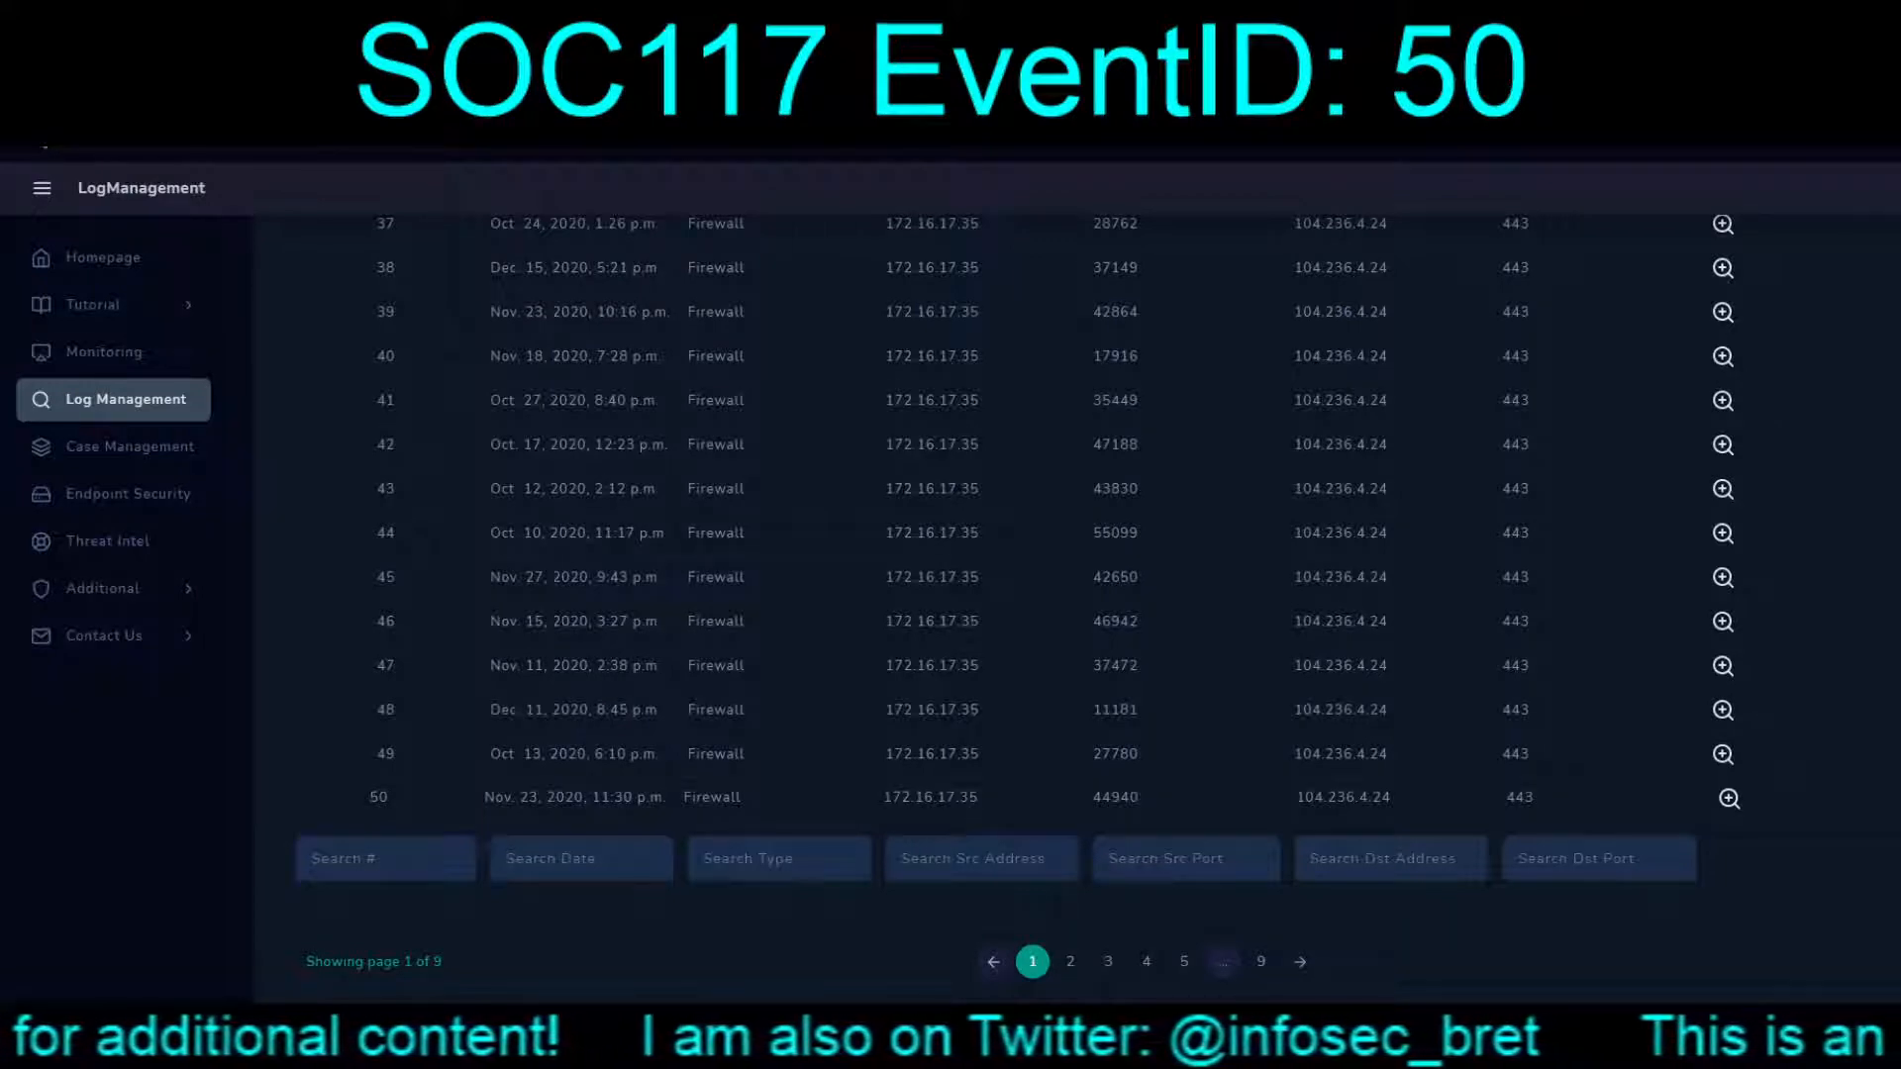
scroll(990, 594, "up", 15)
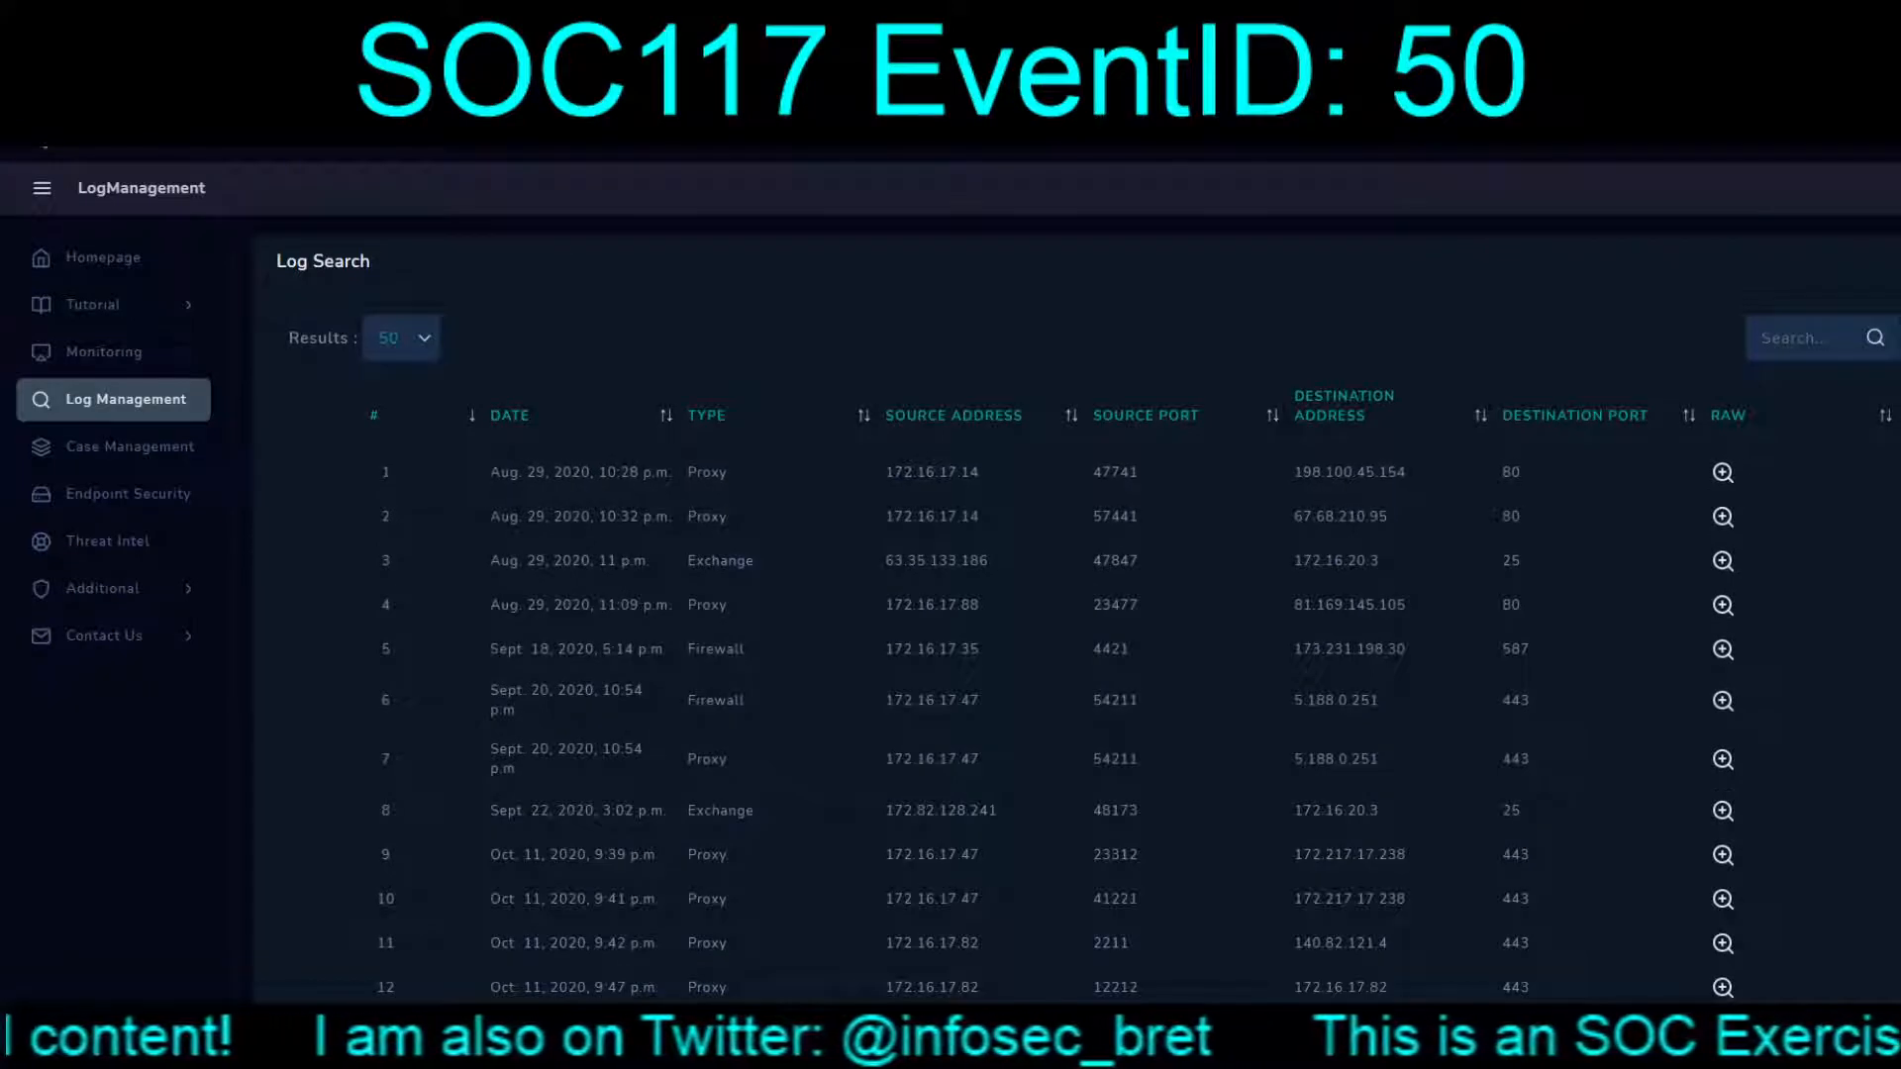
Step: Expand the SOC117 alert's details to check its source address, and look through the endpoint list
key("ctrl+Tab")
key("ctrl+Tab")
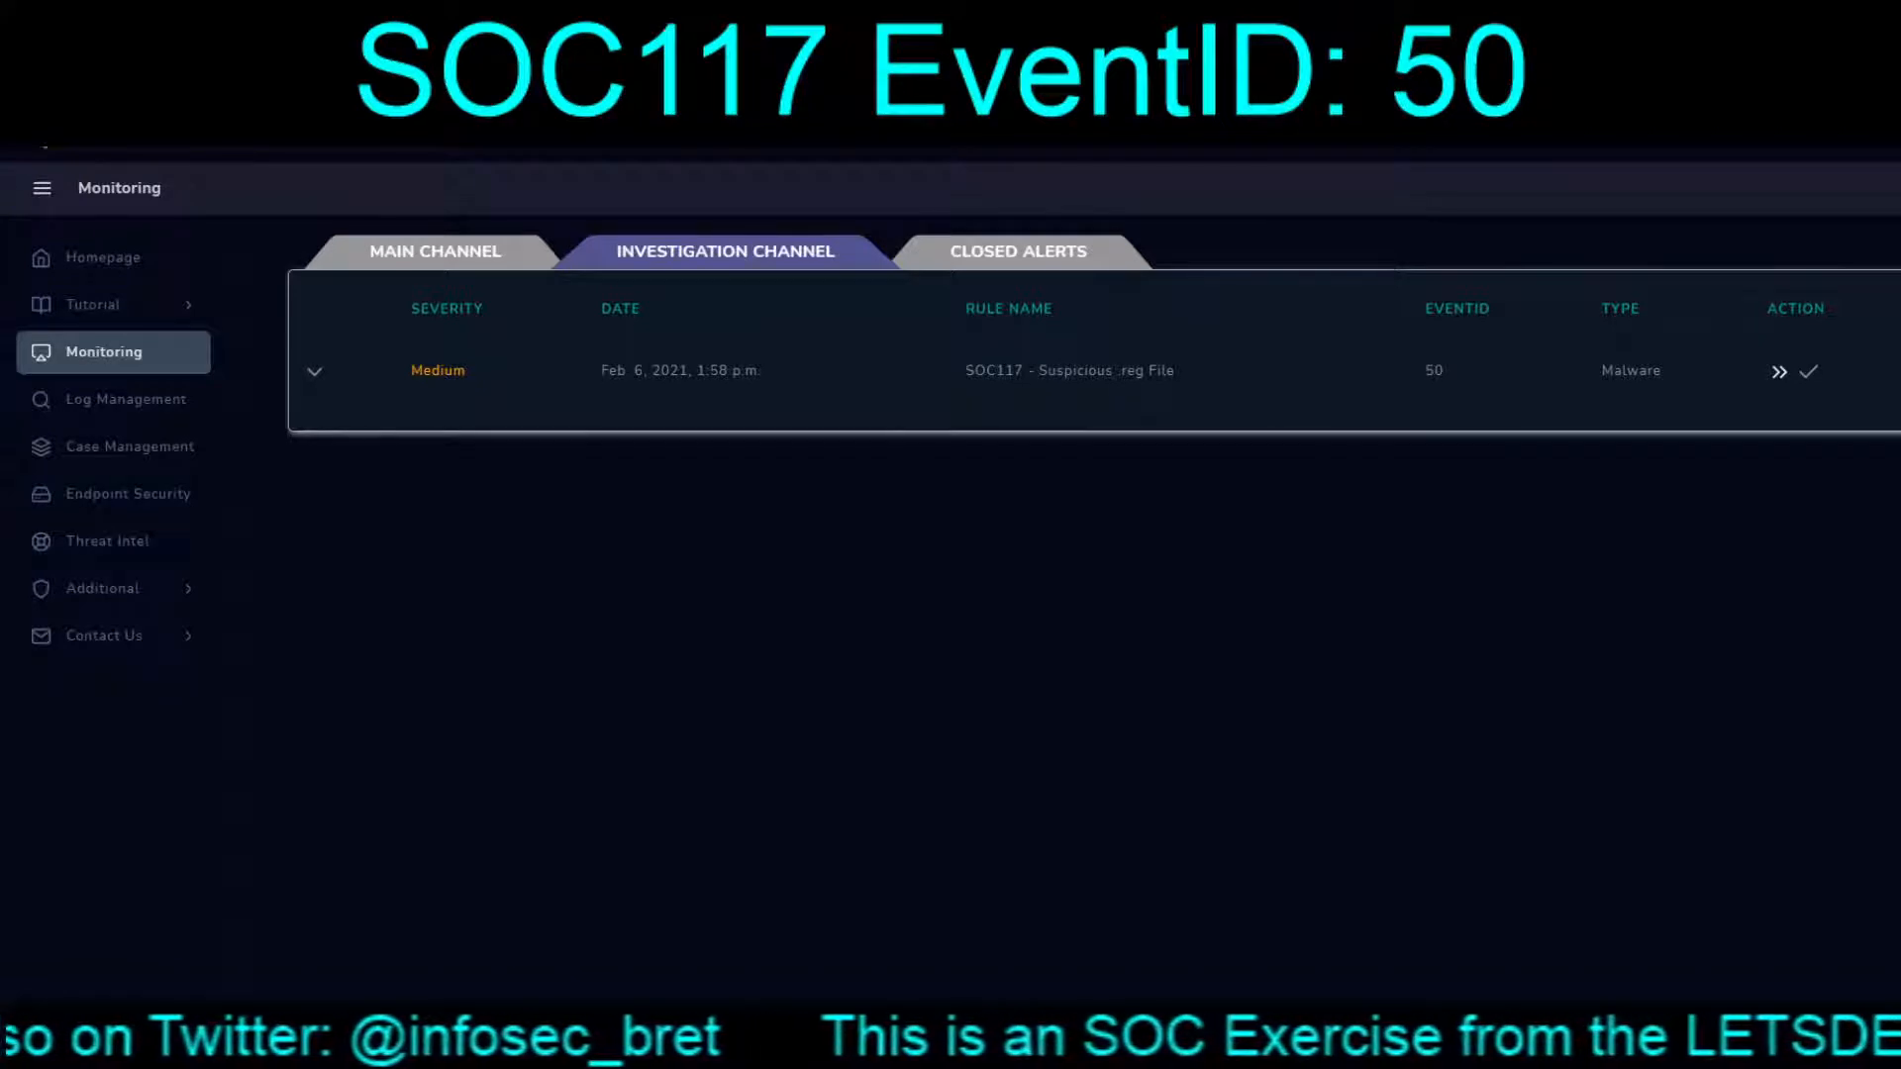
left_click(315, 372)
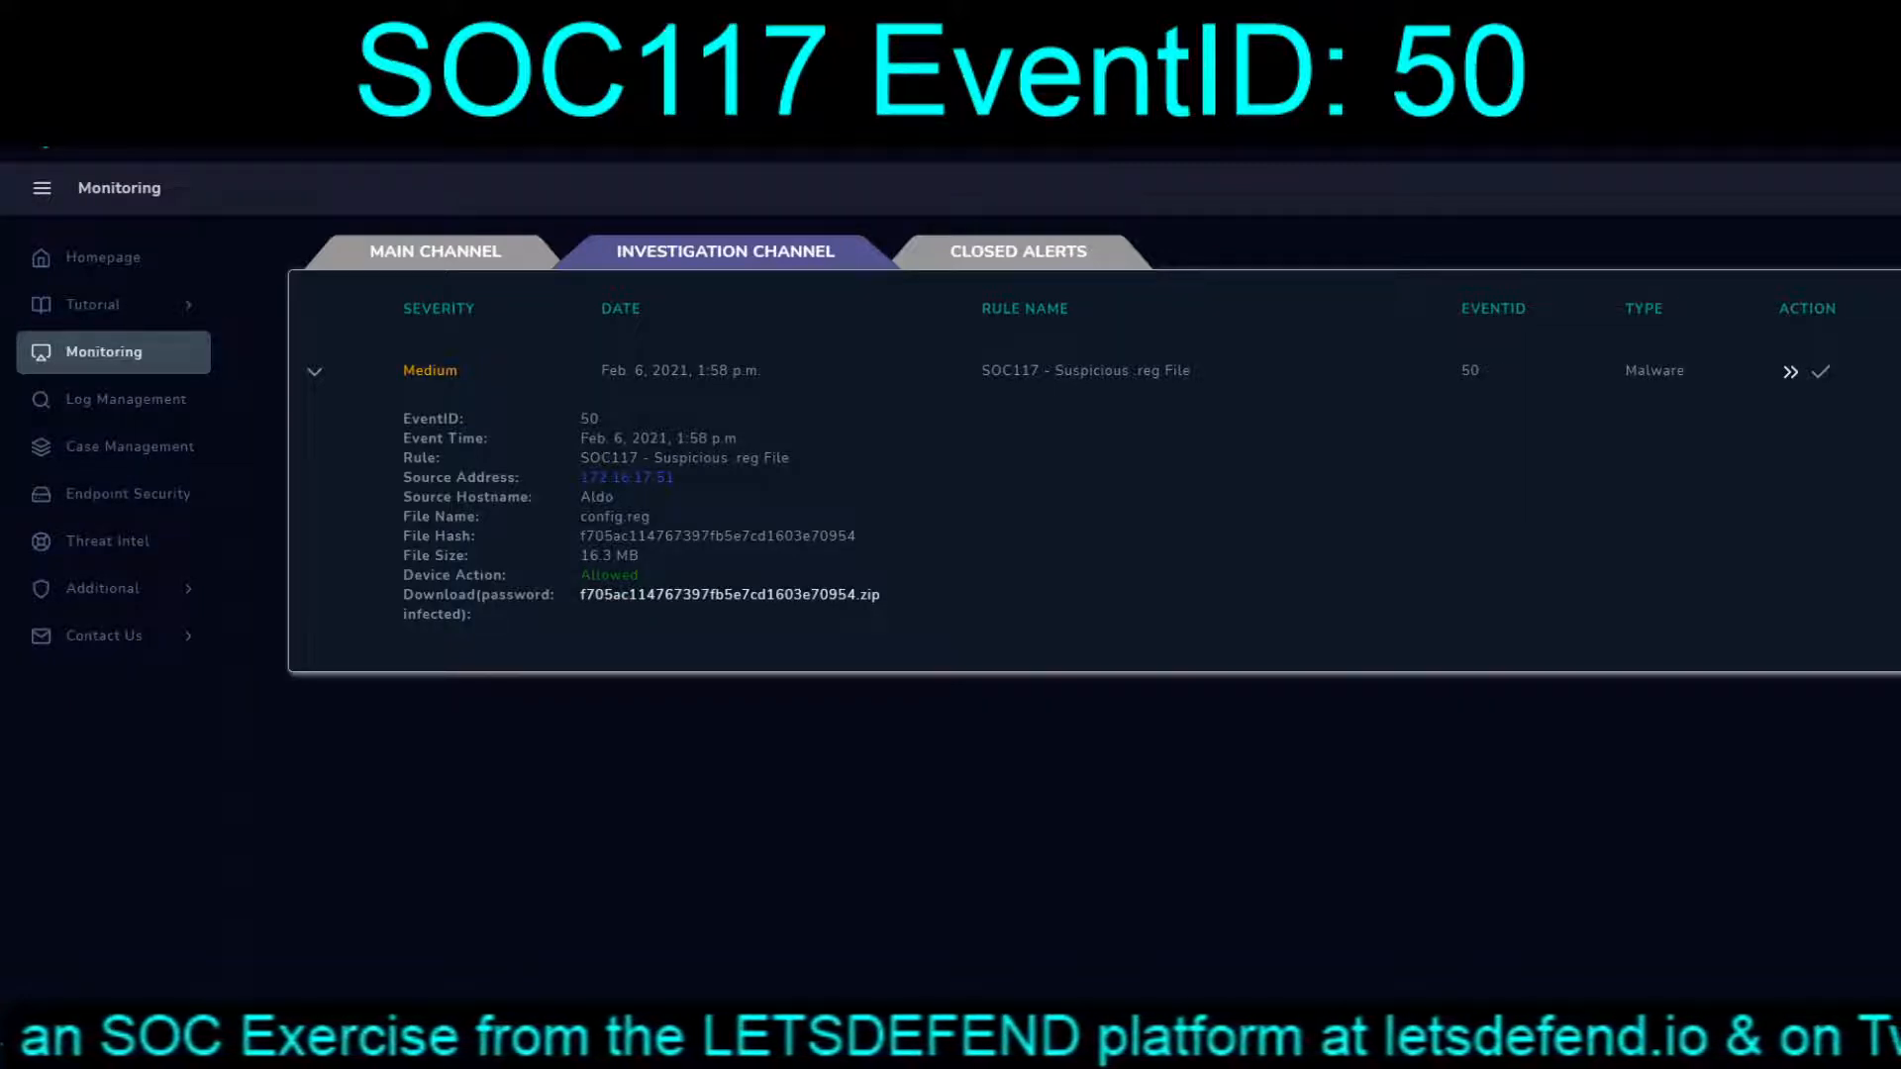
left_click(627, 477)
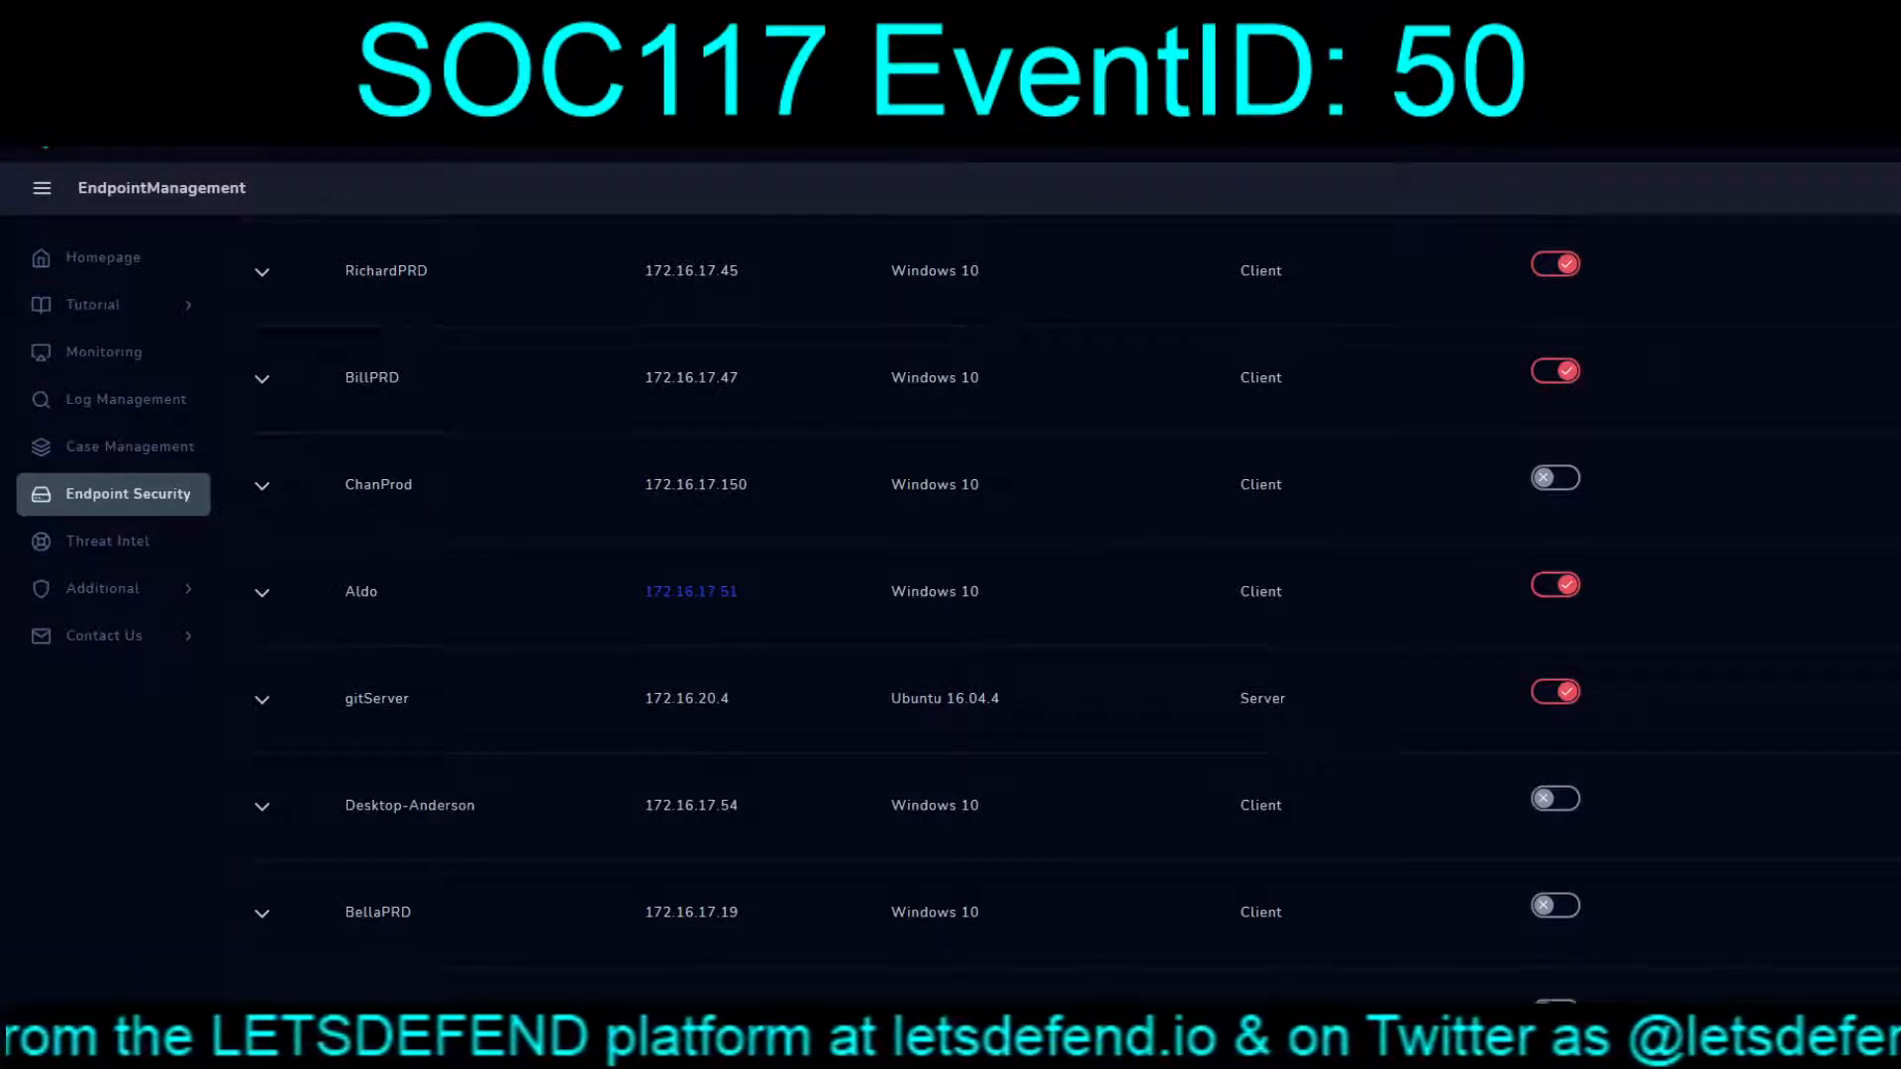
scroll(1076, 572, "down", 8)
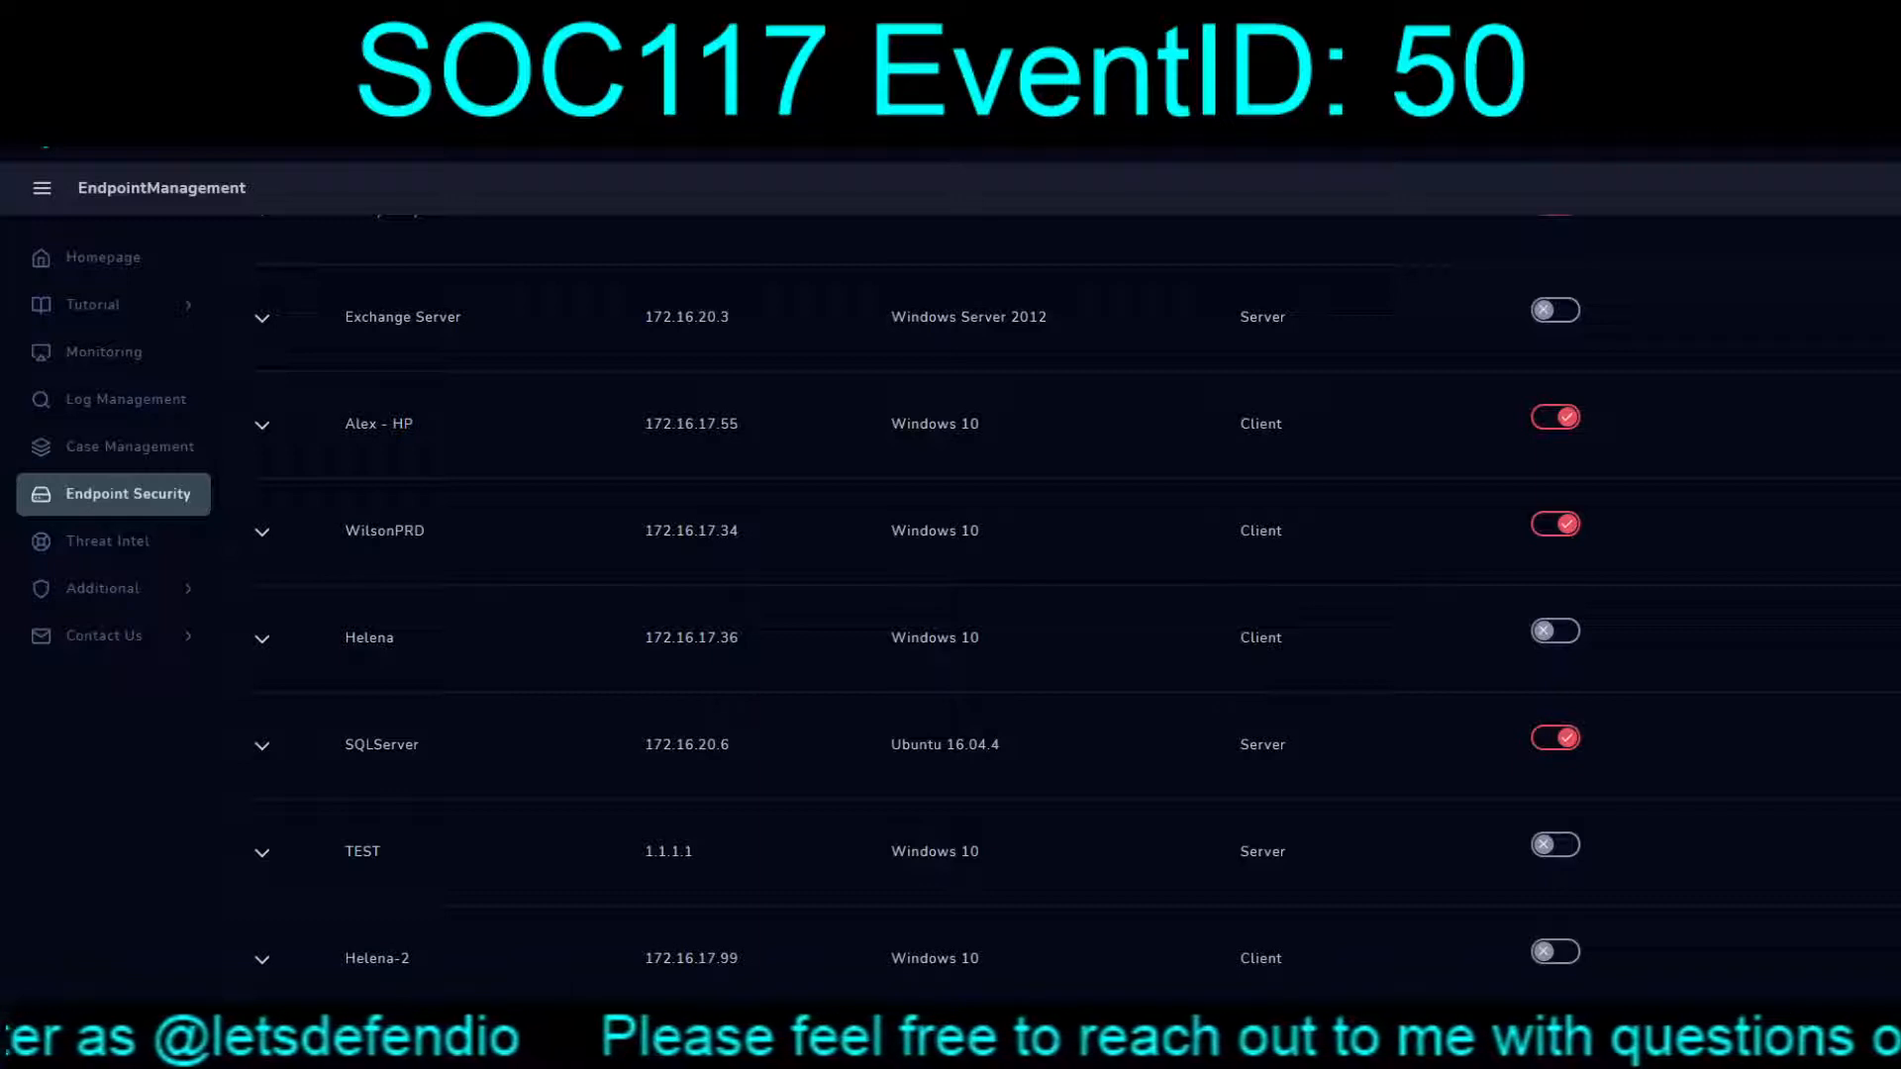
scroll(1069, 584, "up", 20)
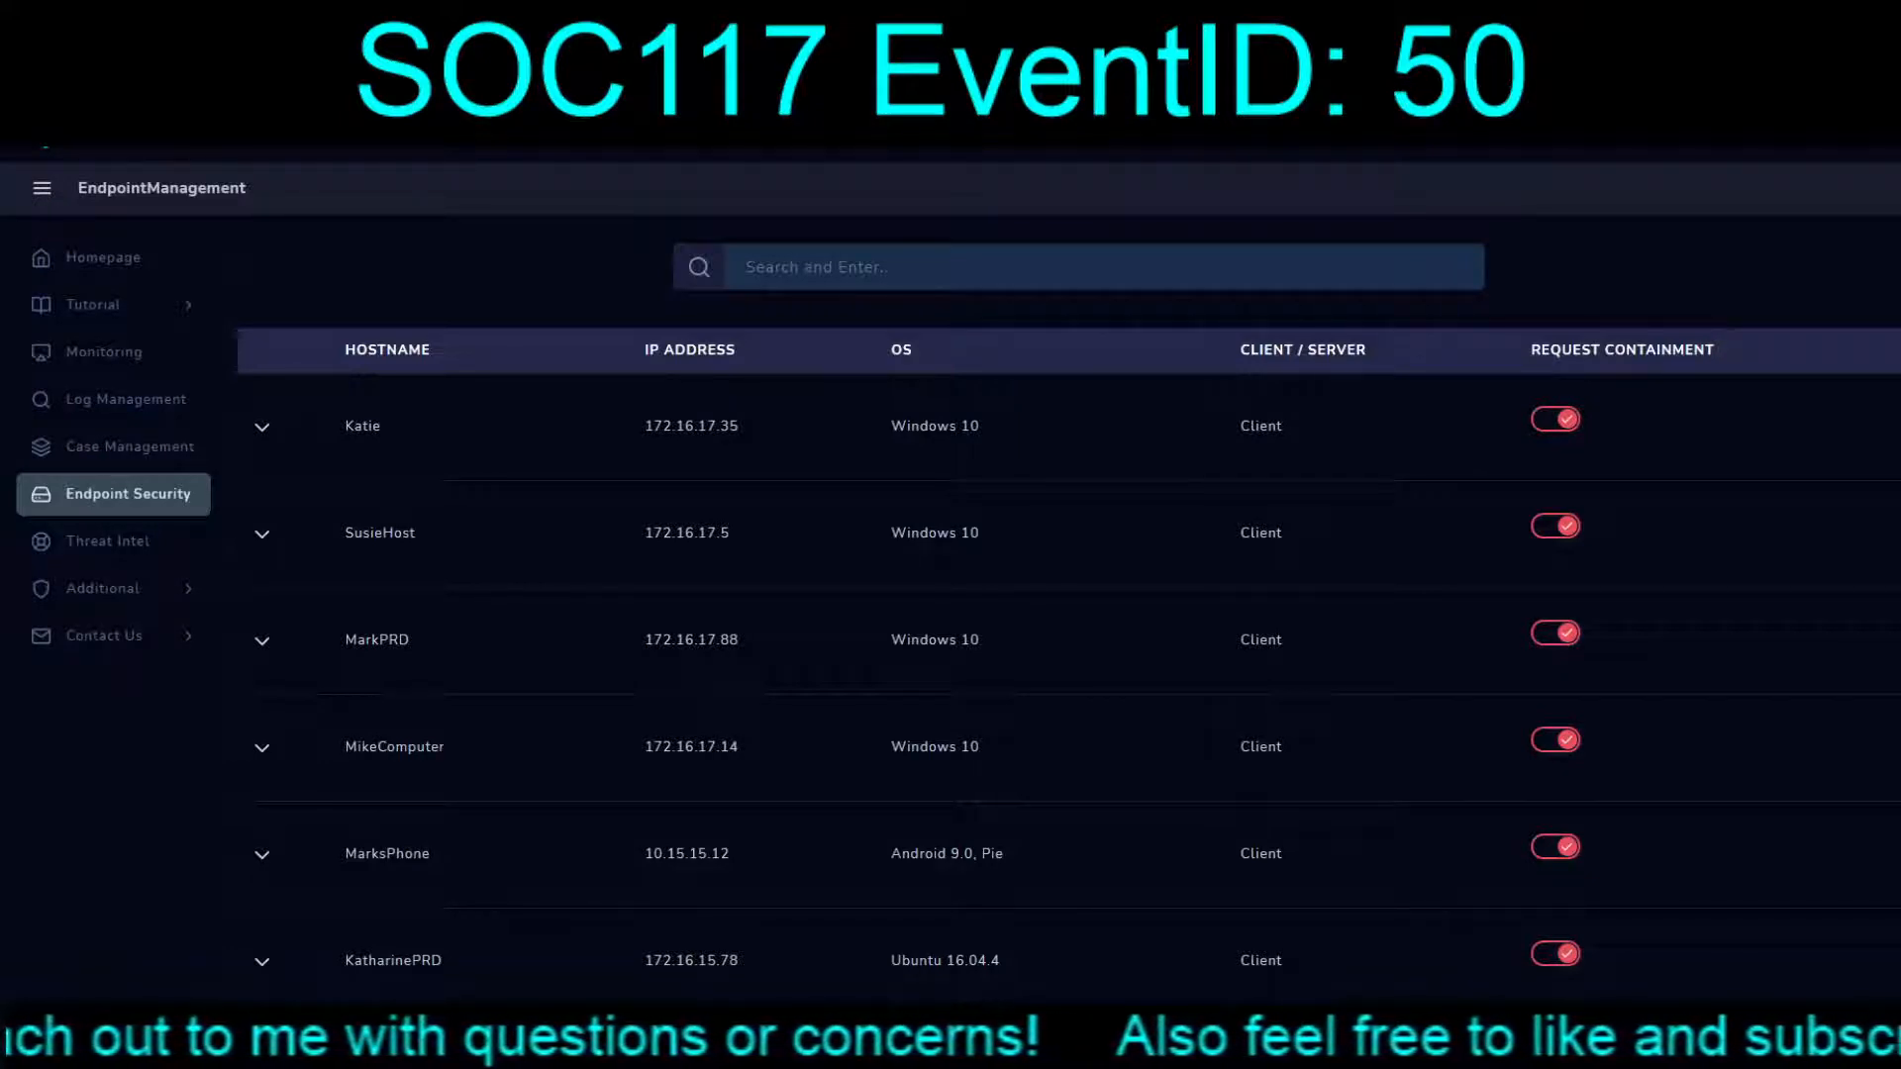
Step: Search the web for "cloudflare 1.1.1.1" in a new tab
key("ctrl+t")
type("cloud")
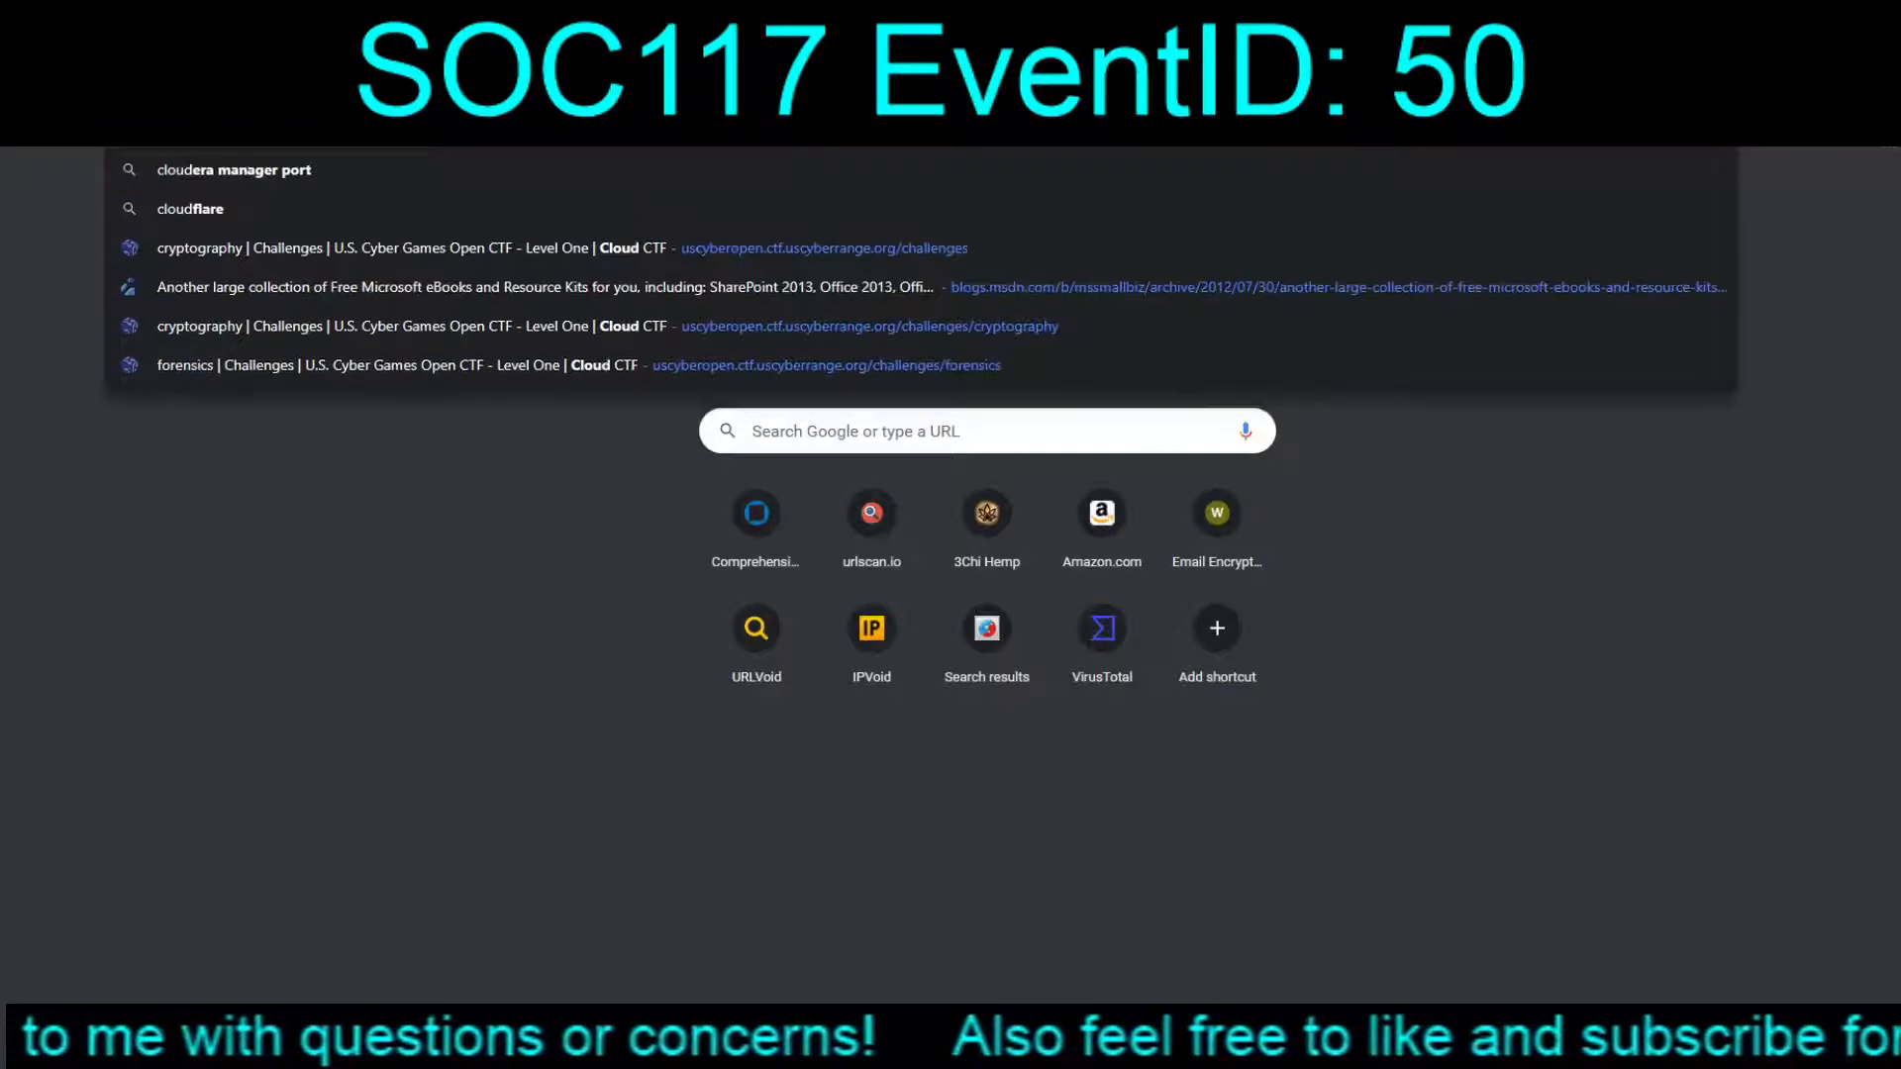
type("flare 1.1.1.1")
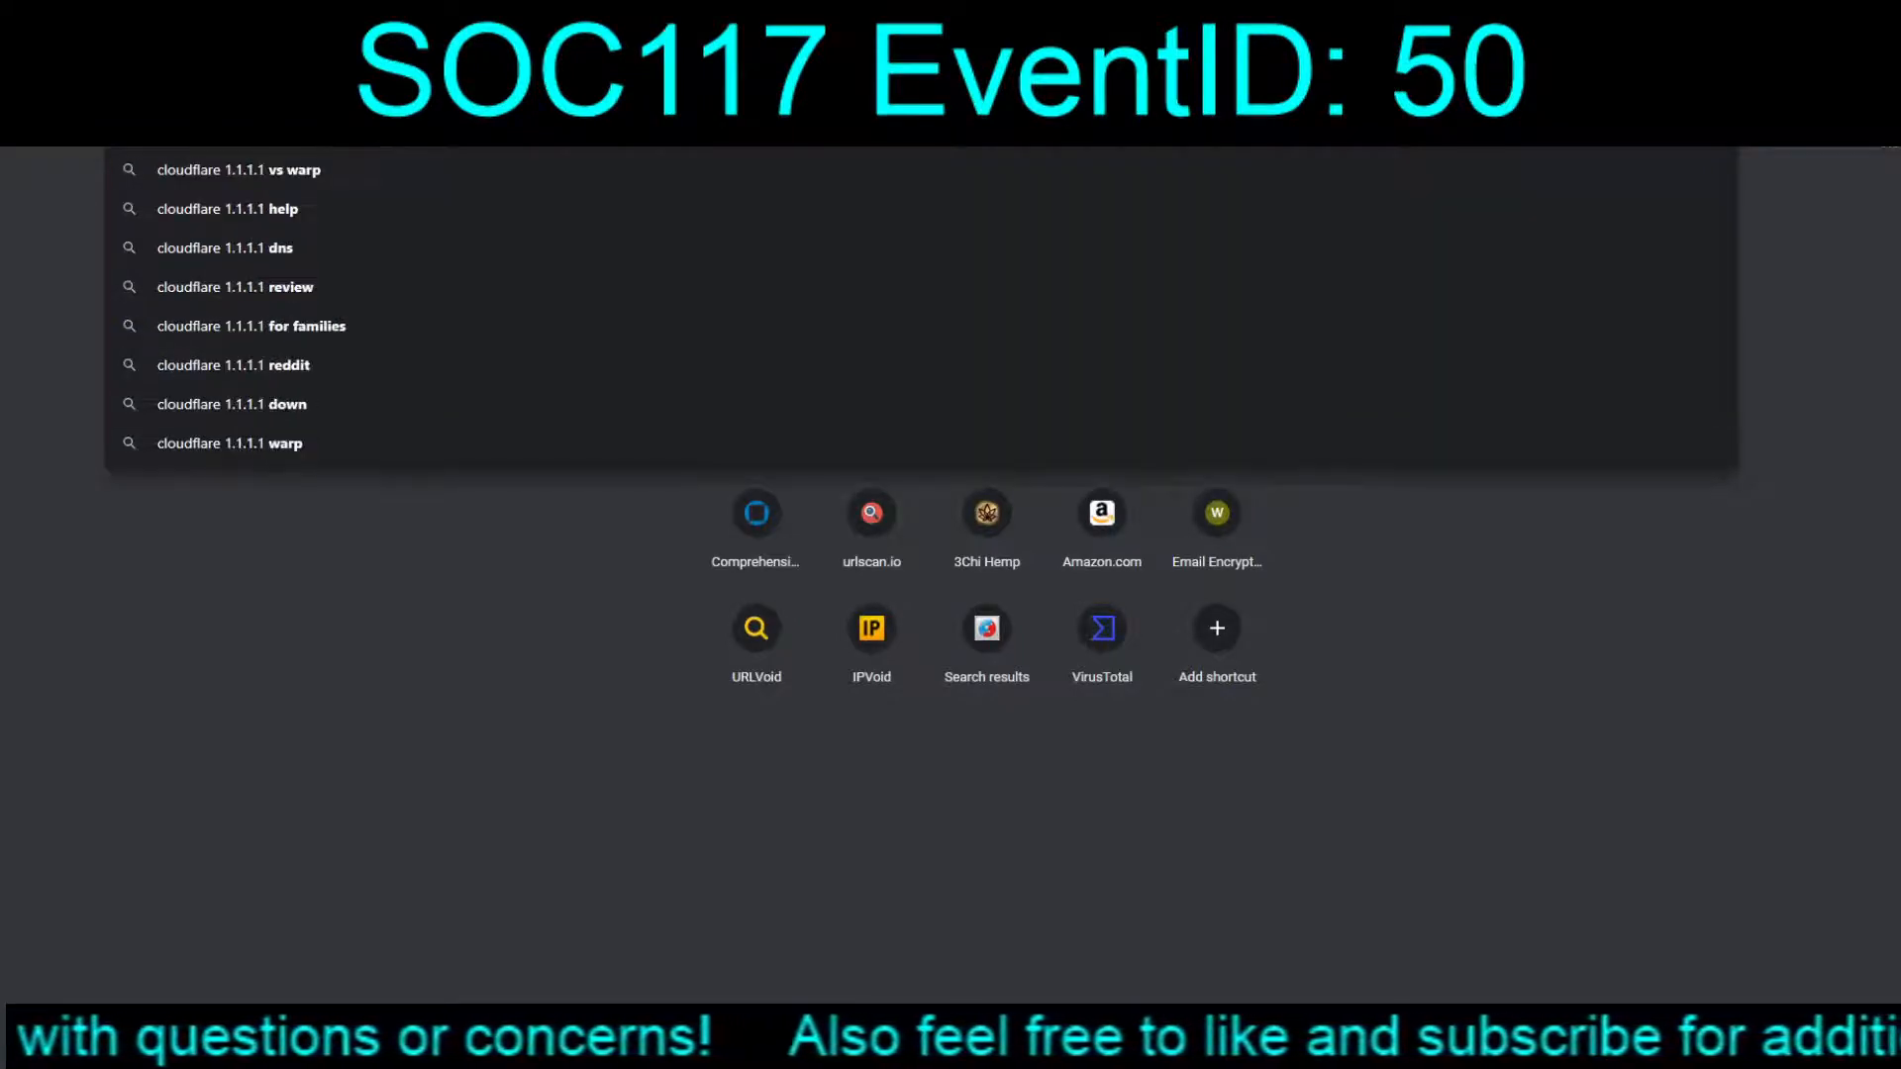
key("Return")
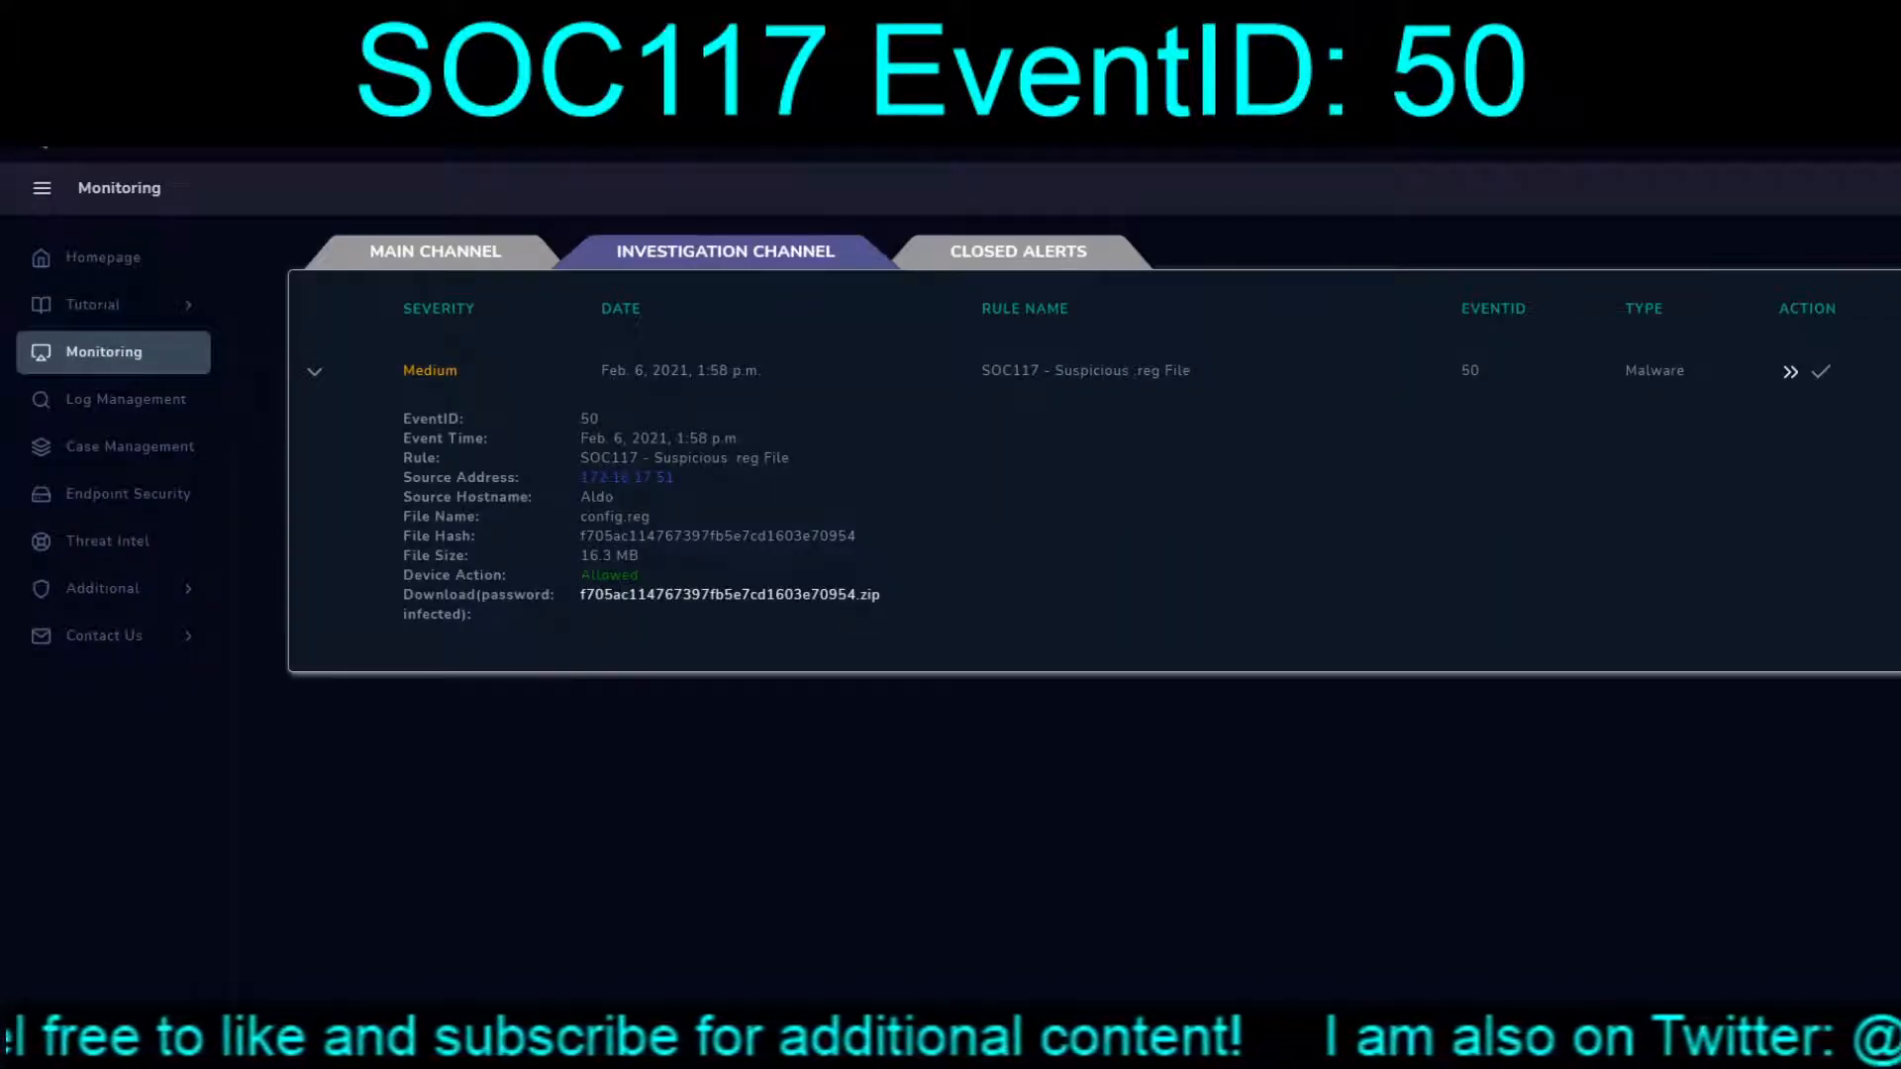
Step: Create a case for EventID 50 and start its playbook, proceeding to the threat indicator selection
left_click(1790, 373)
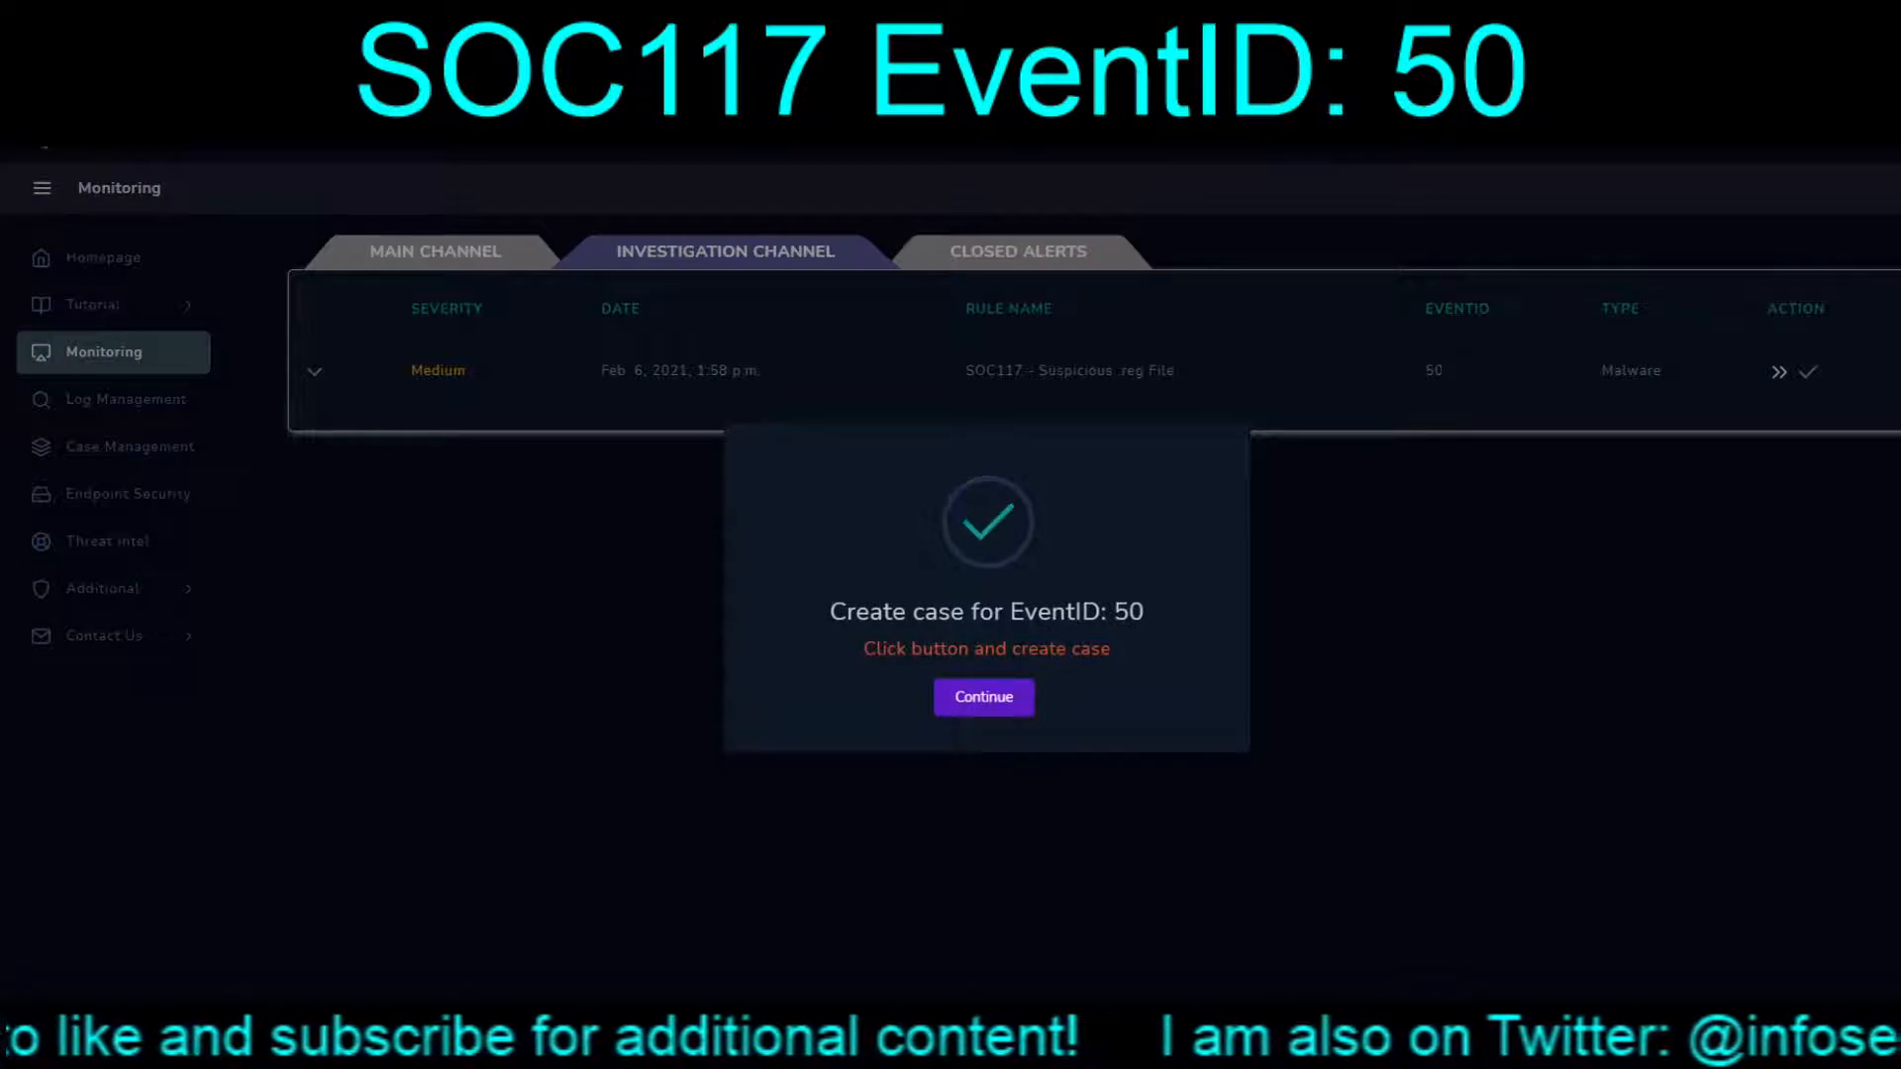
key("Return")
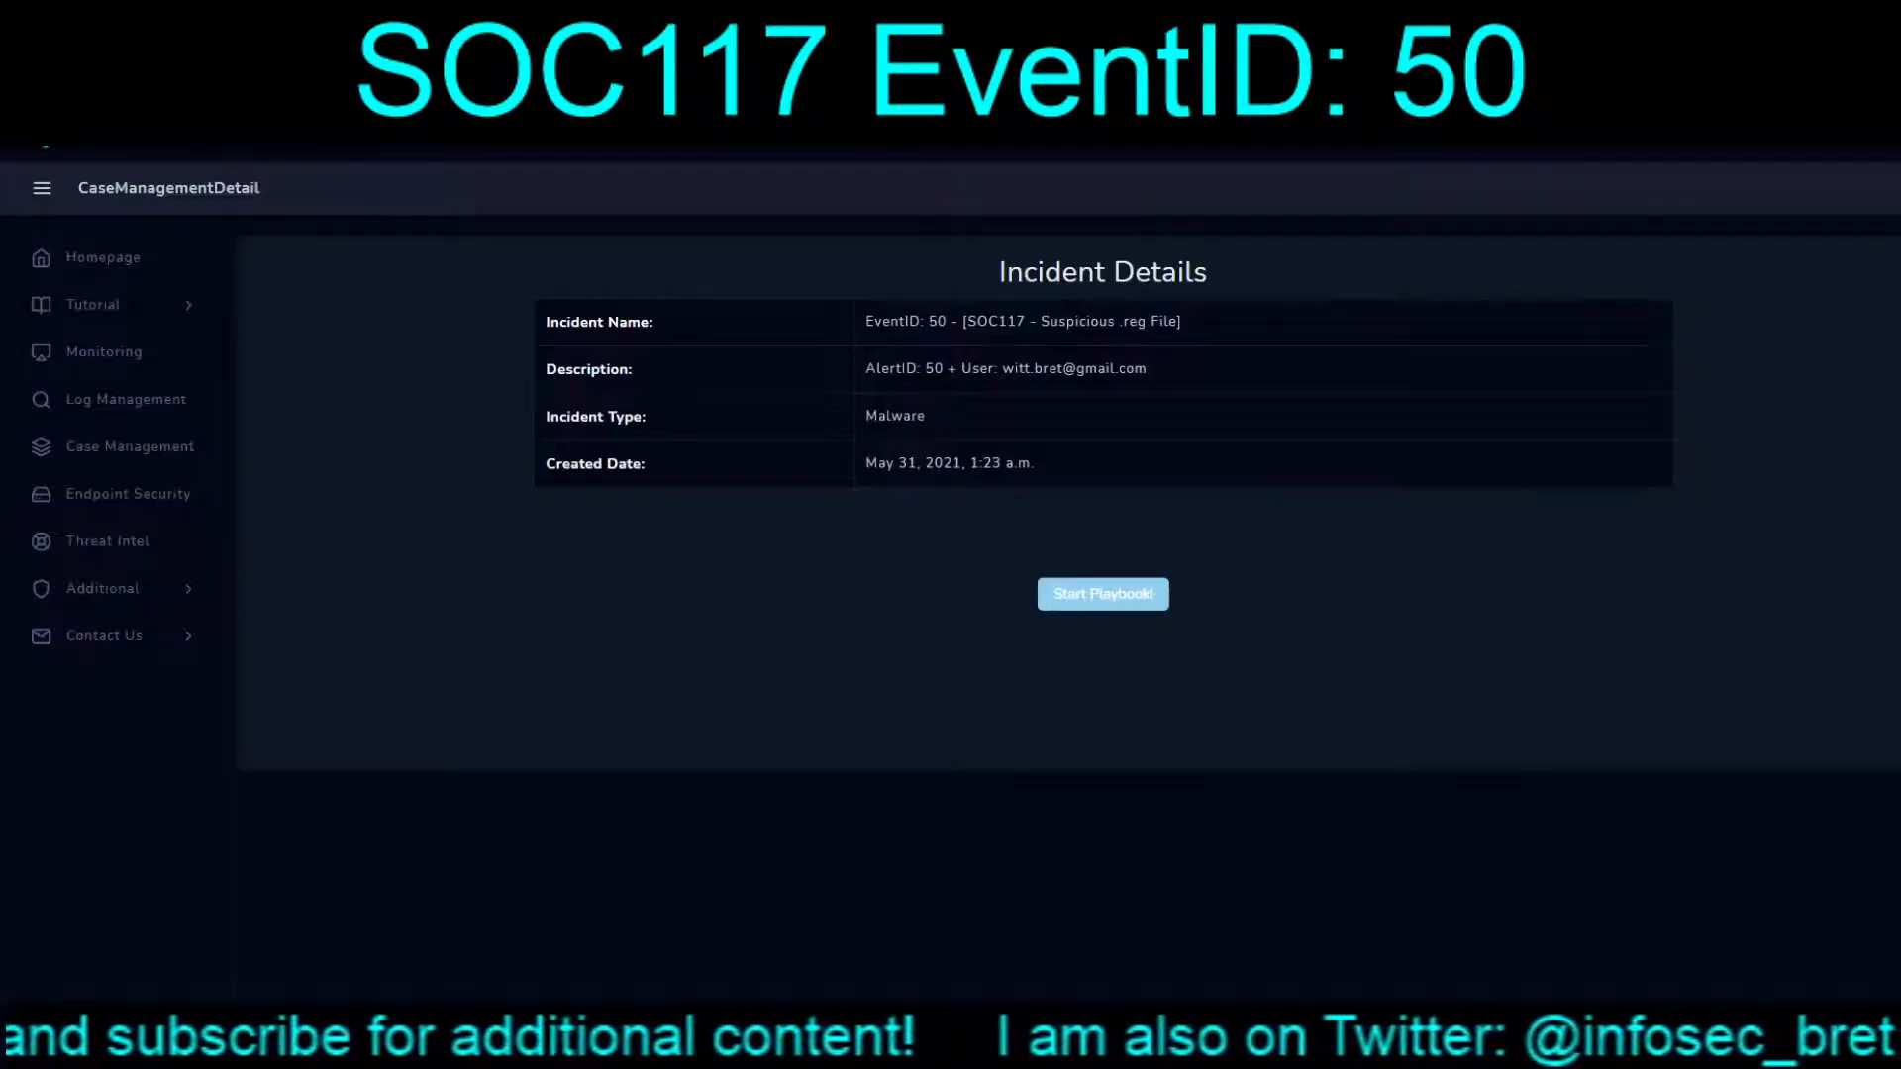
left_click(1103, 594)
left_click(978, 626)
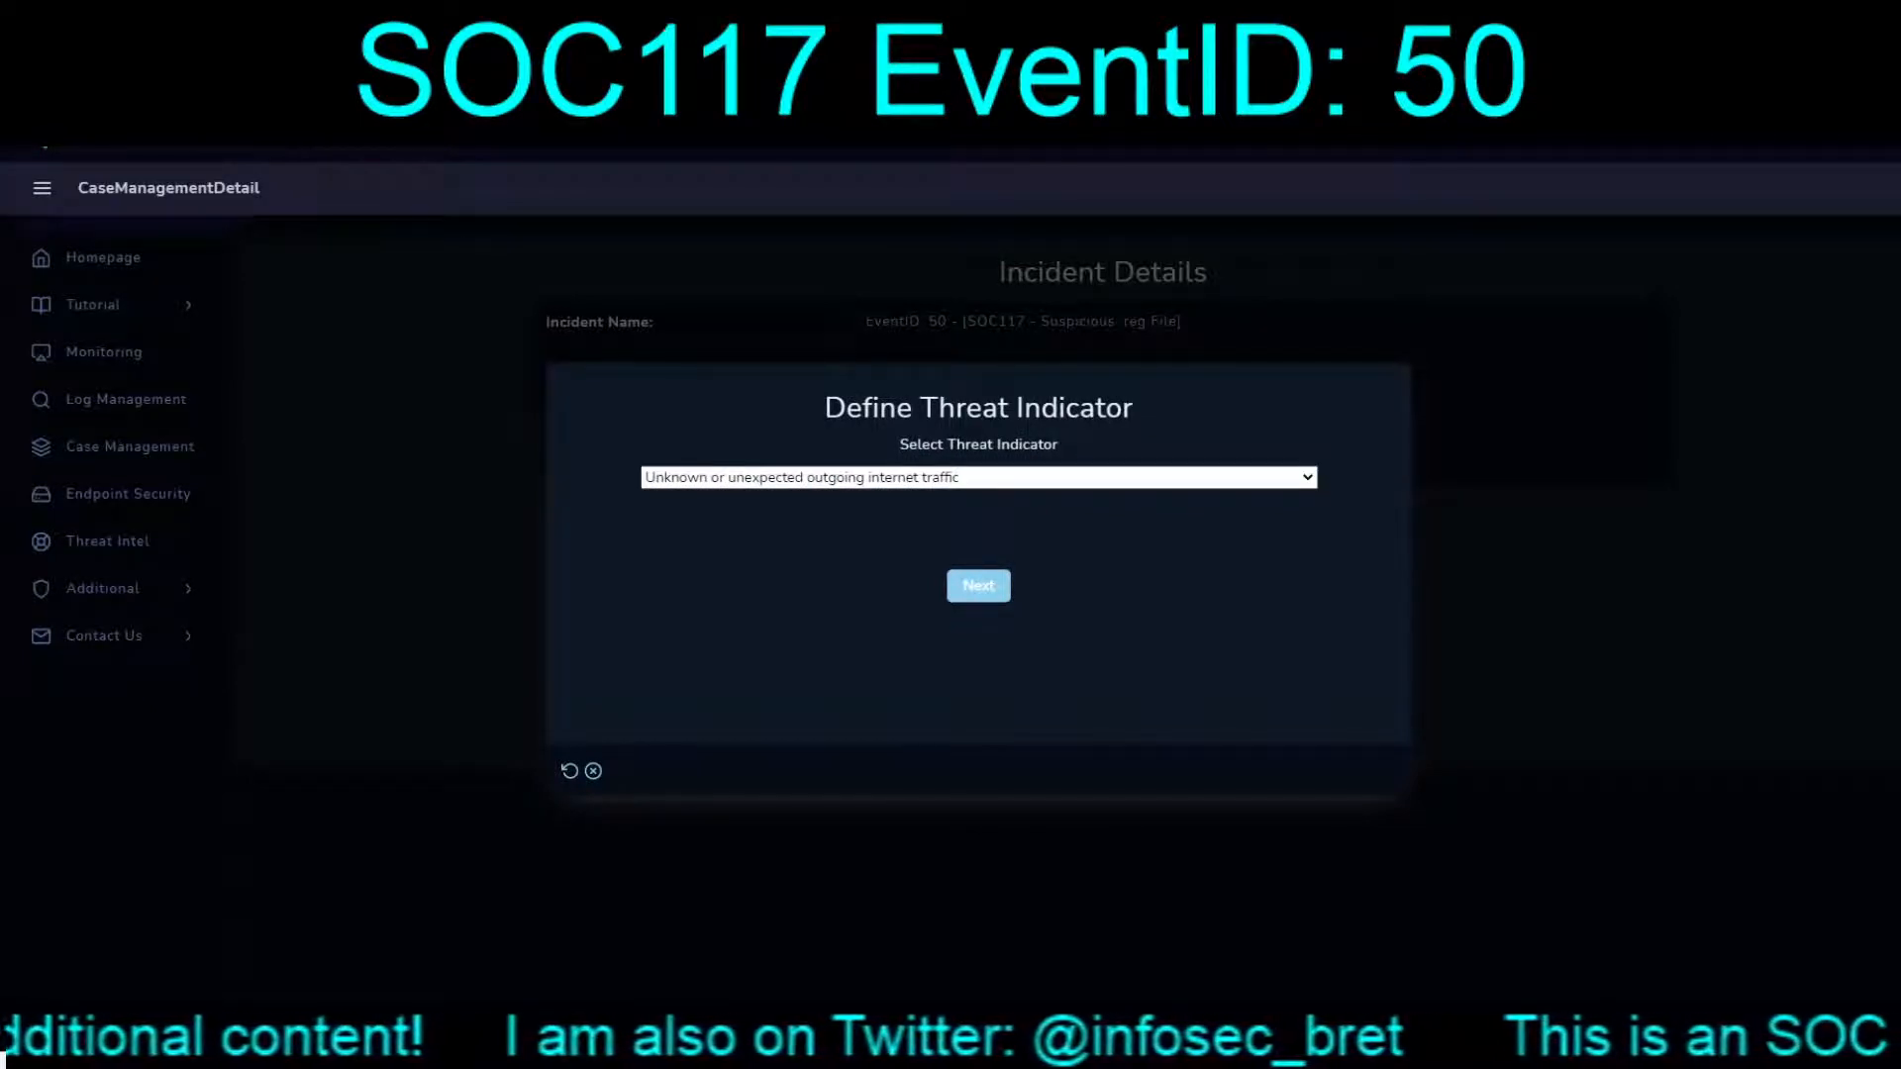
key("Down")
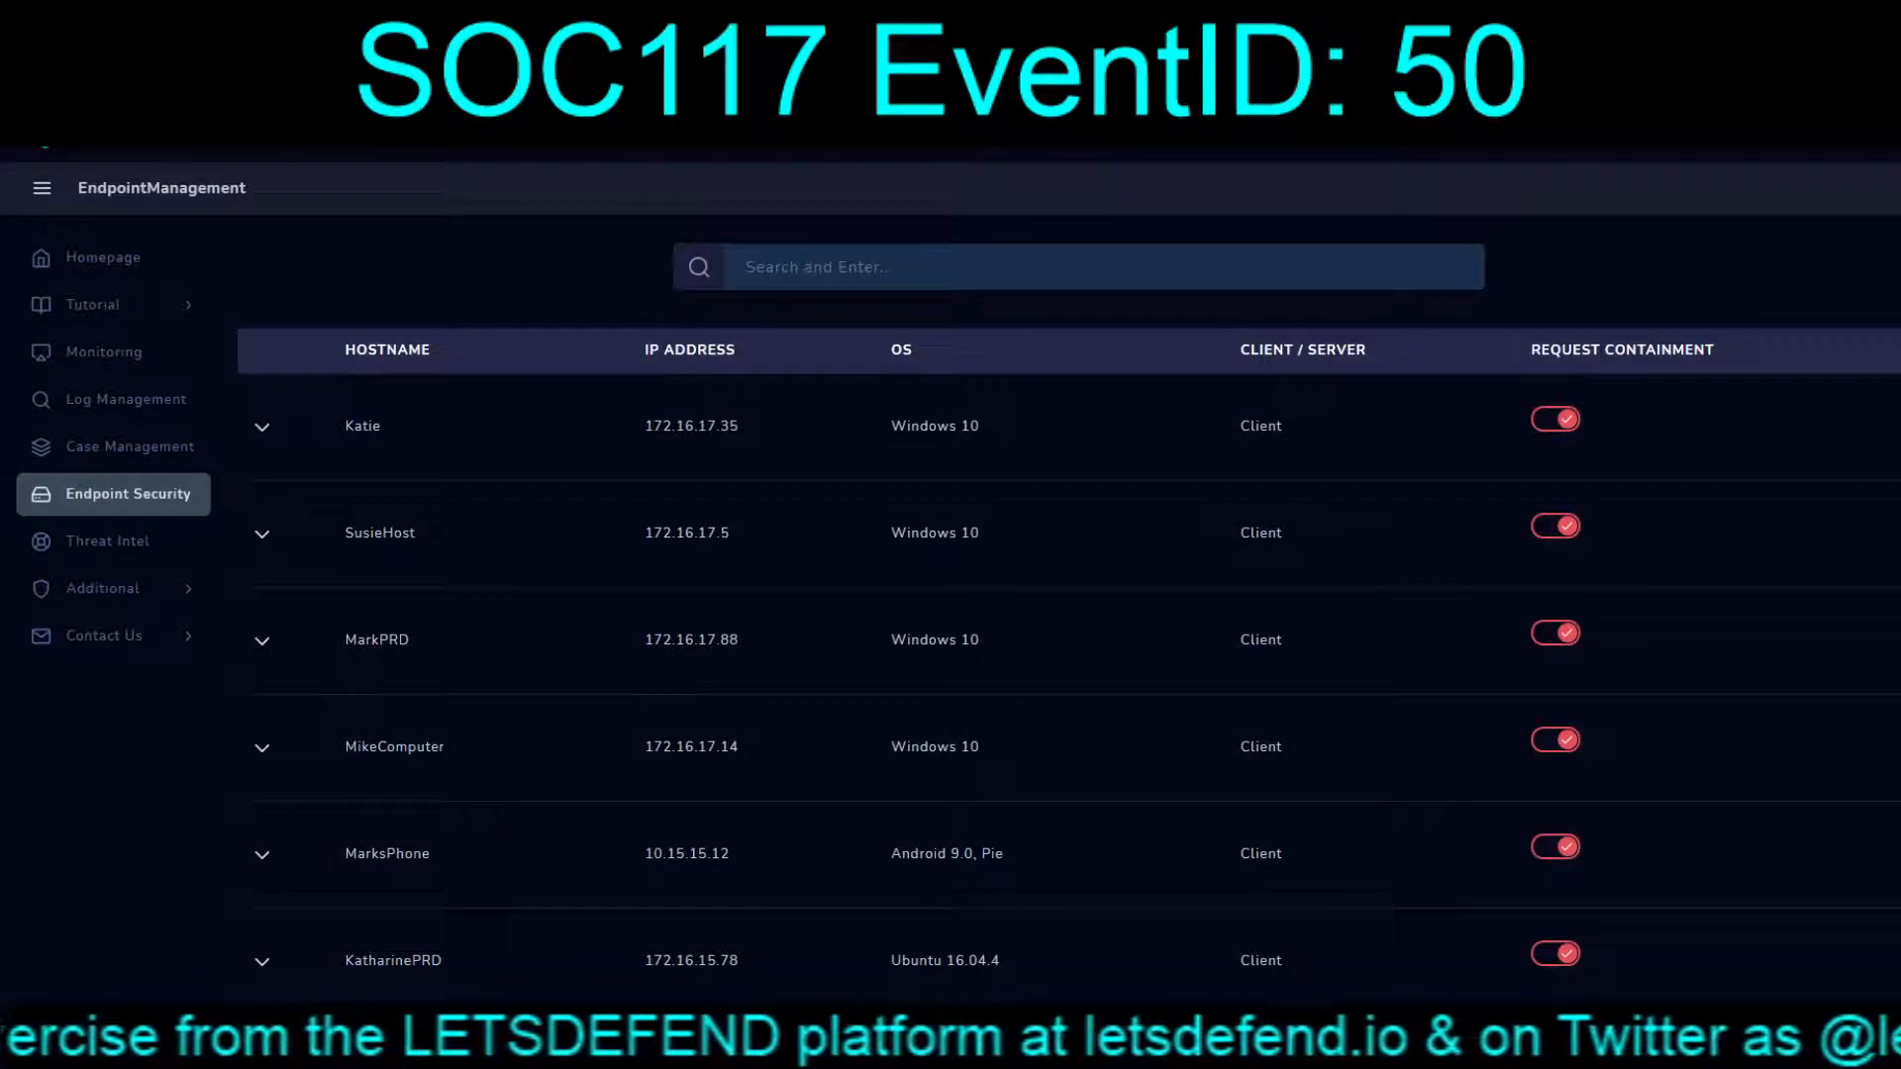
Step: Open the process history of endpoint 172.16.17.51 and expand the ccsvchst.exe entry
scroll(1069, 595, "down", 10)
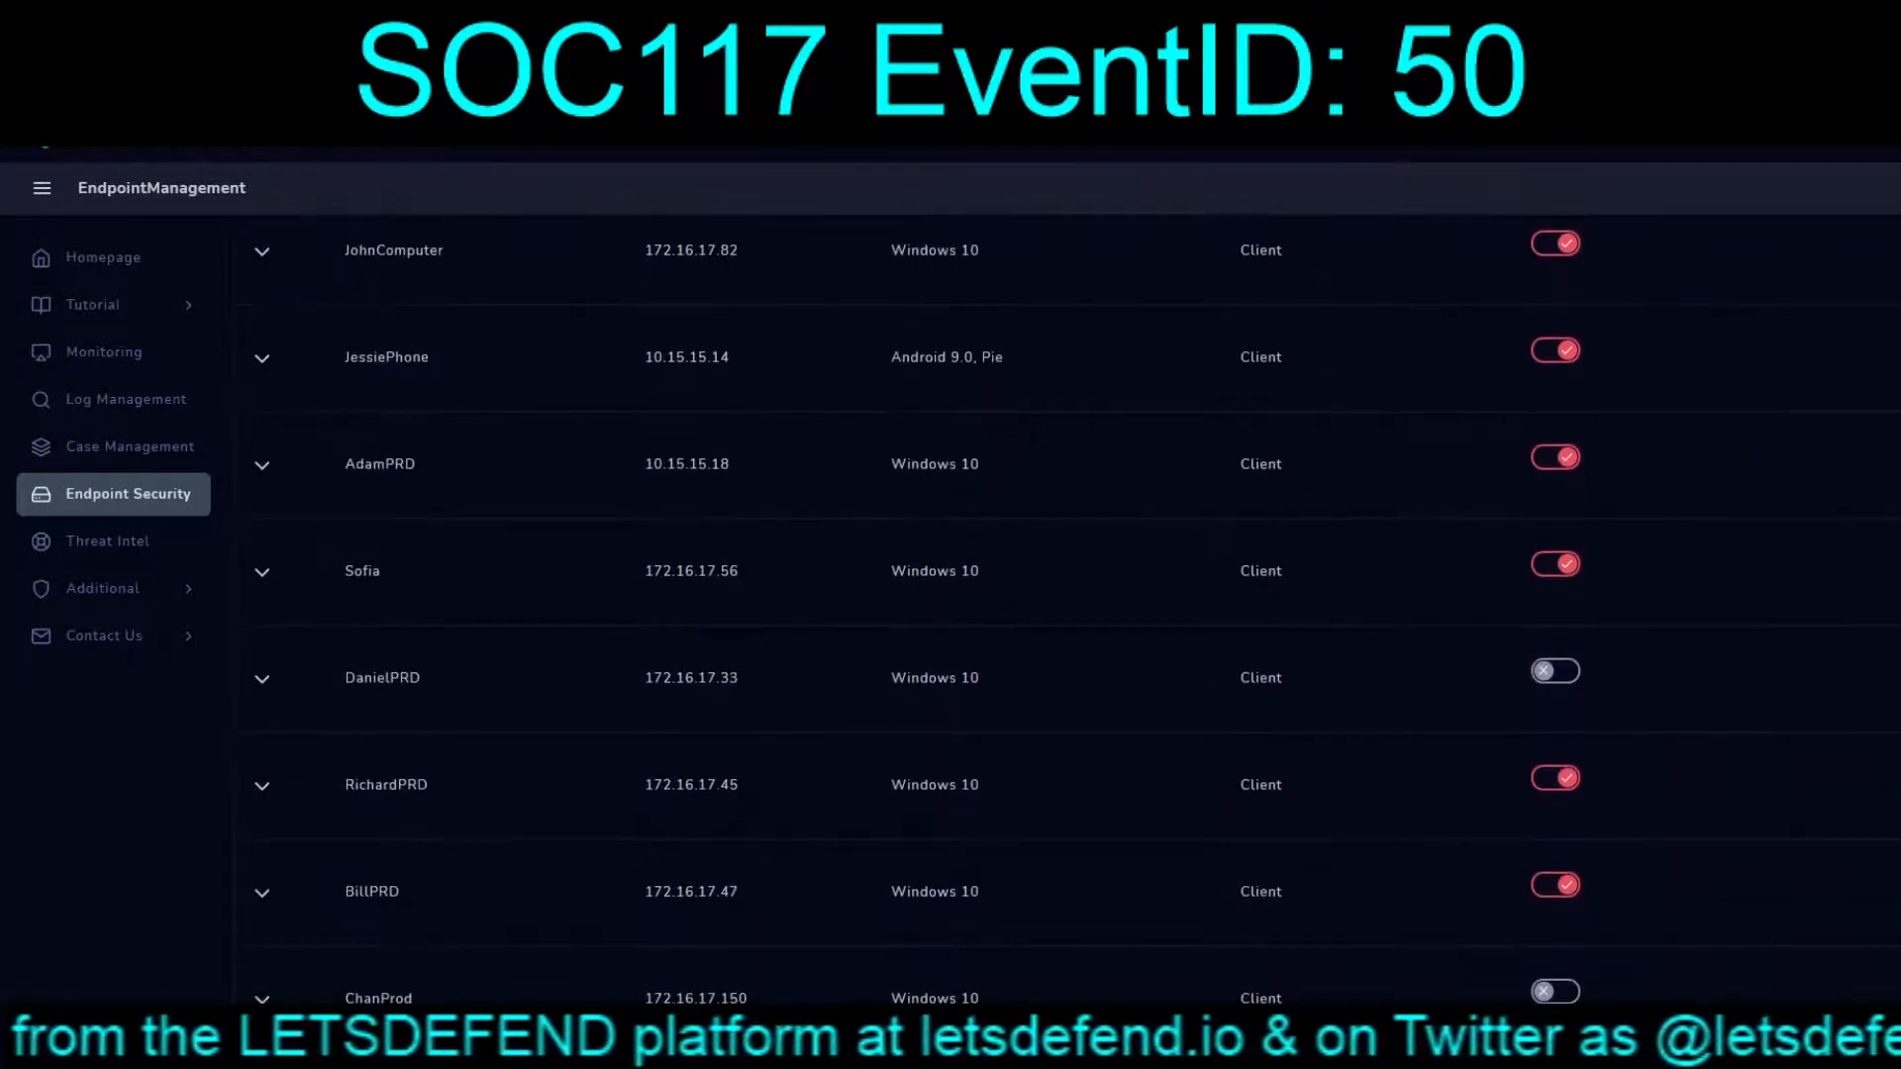
scroll(918, 609, "down", 2)
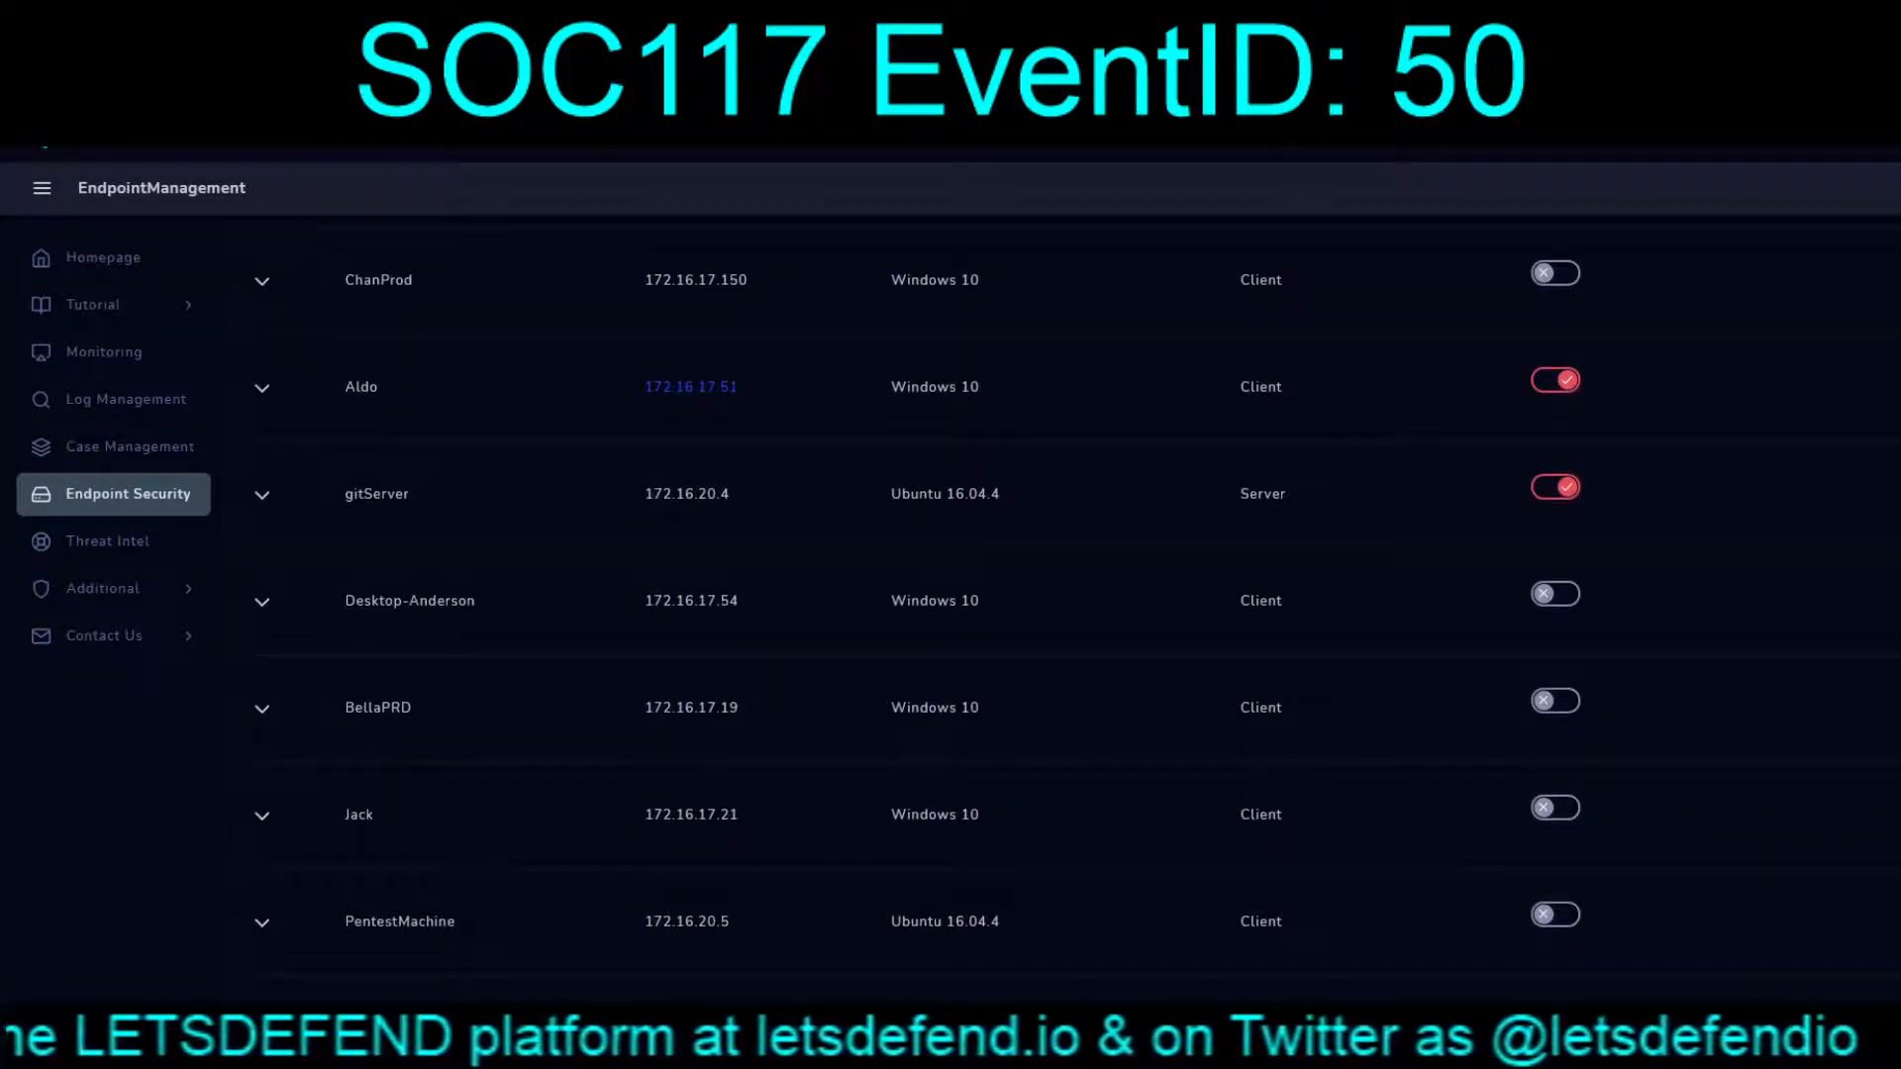
left_click(691, 386)
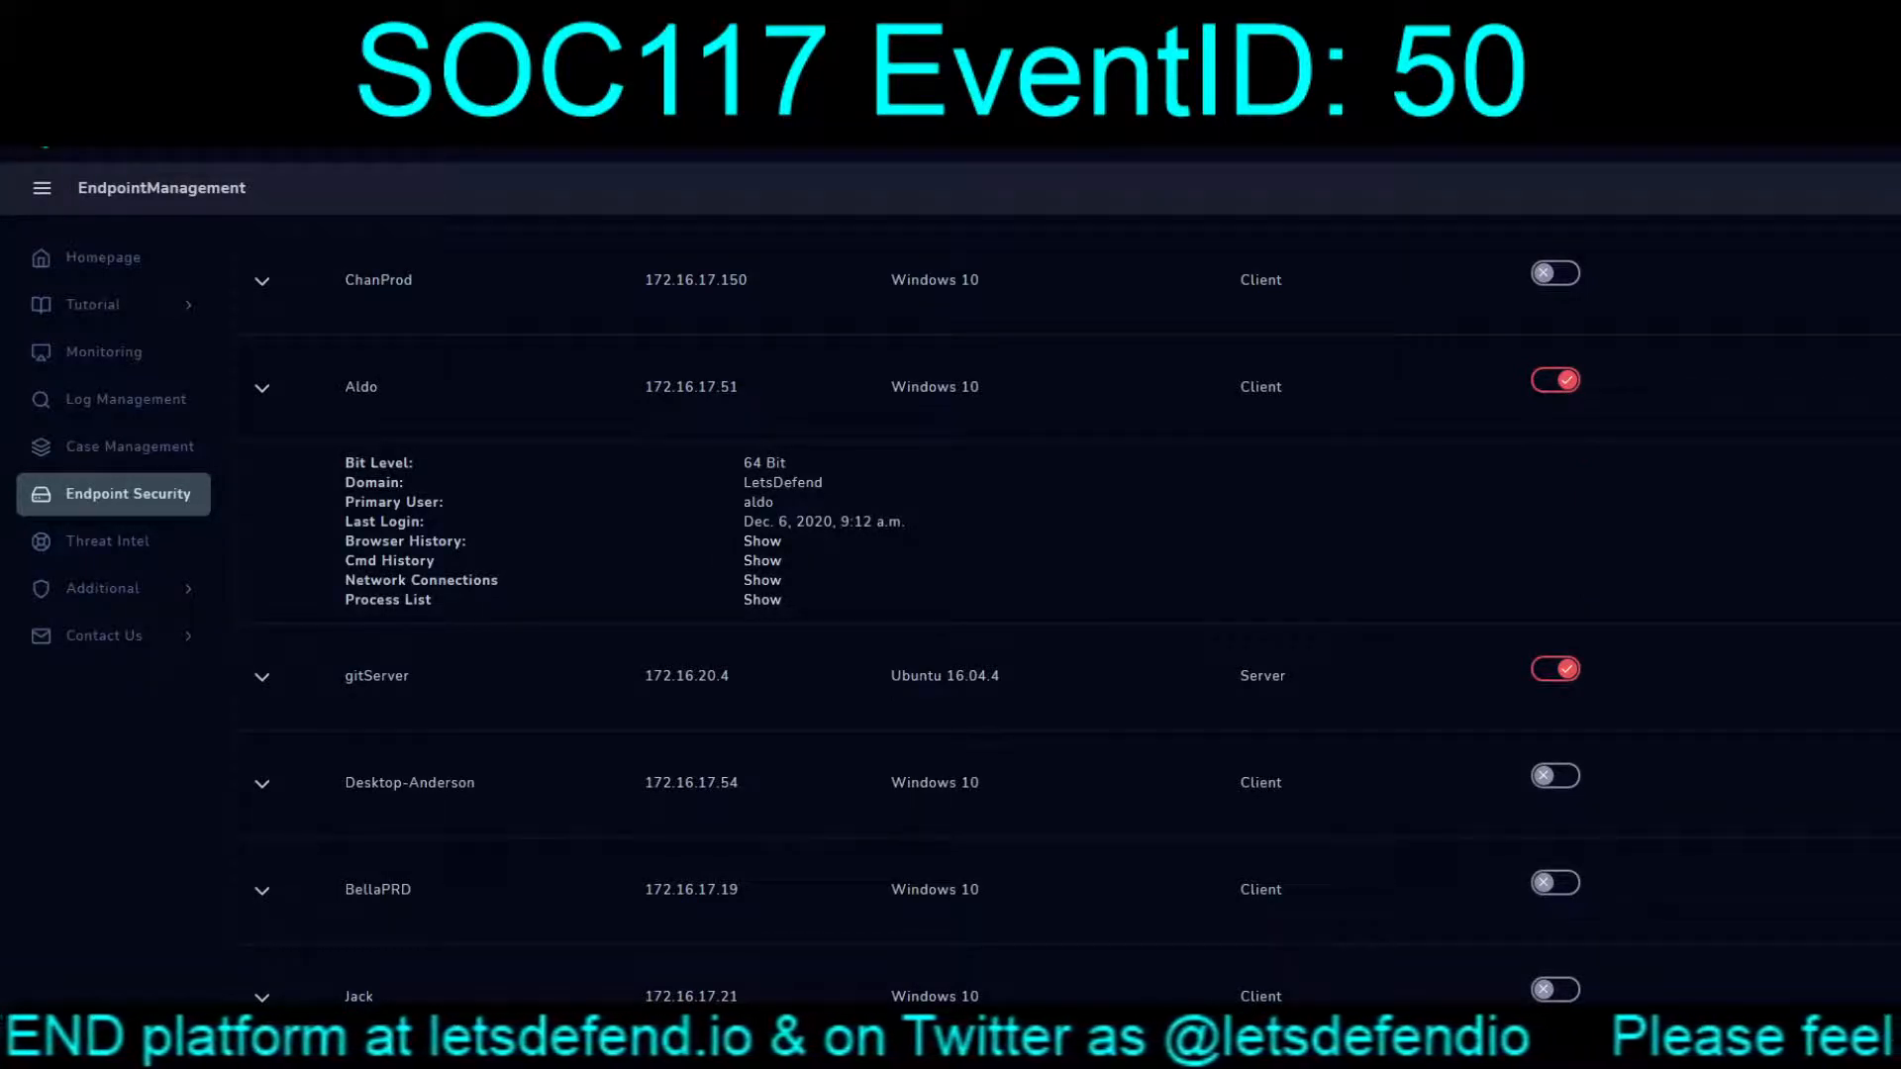
left_click(763, 600)
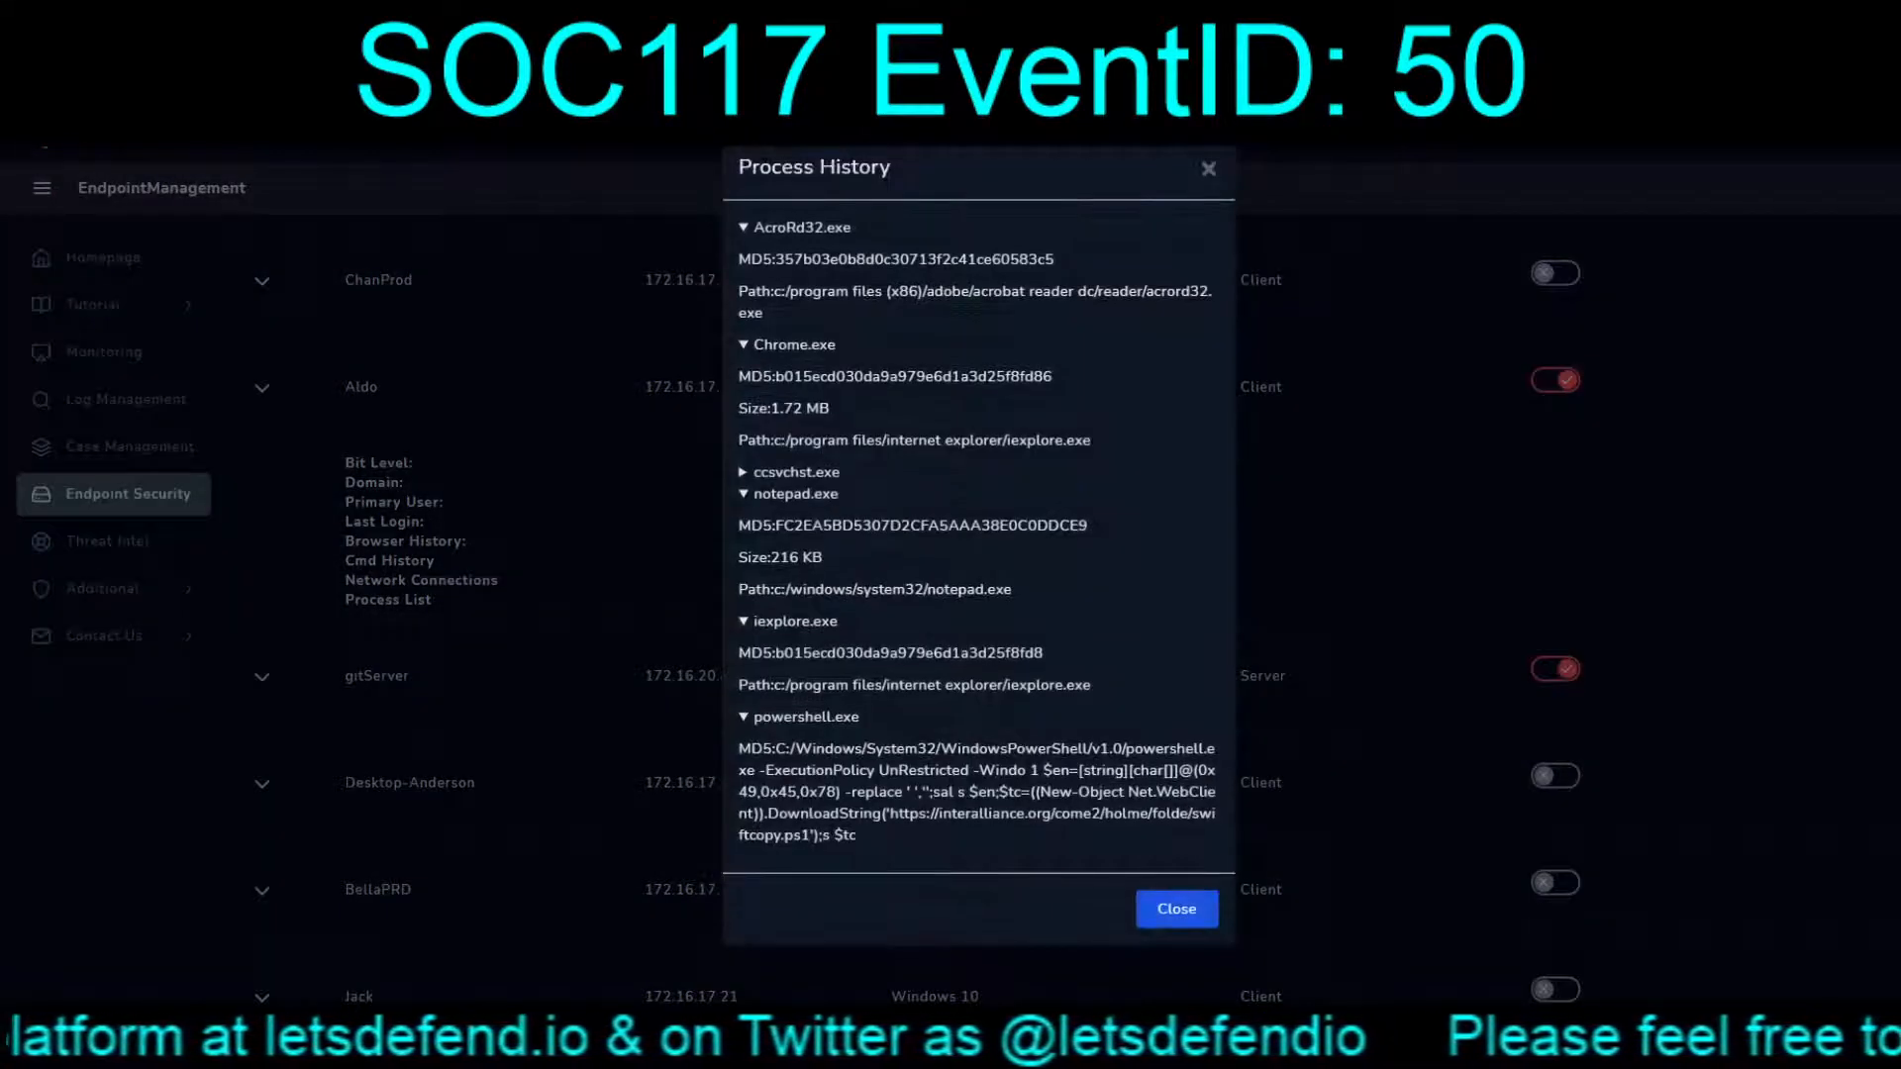
left_click(745, 473)
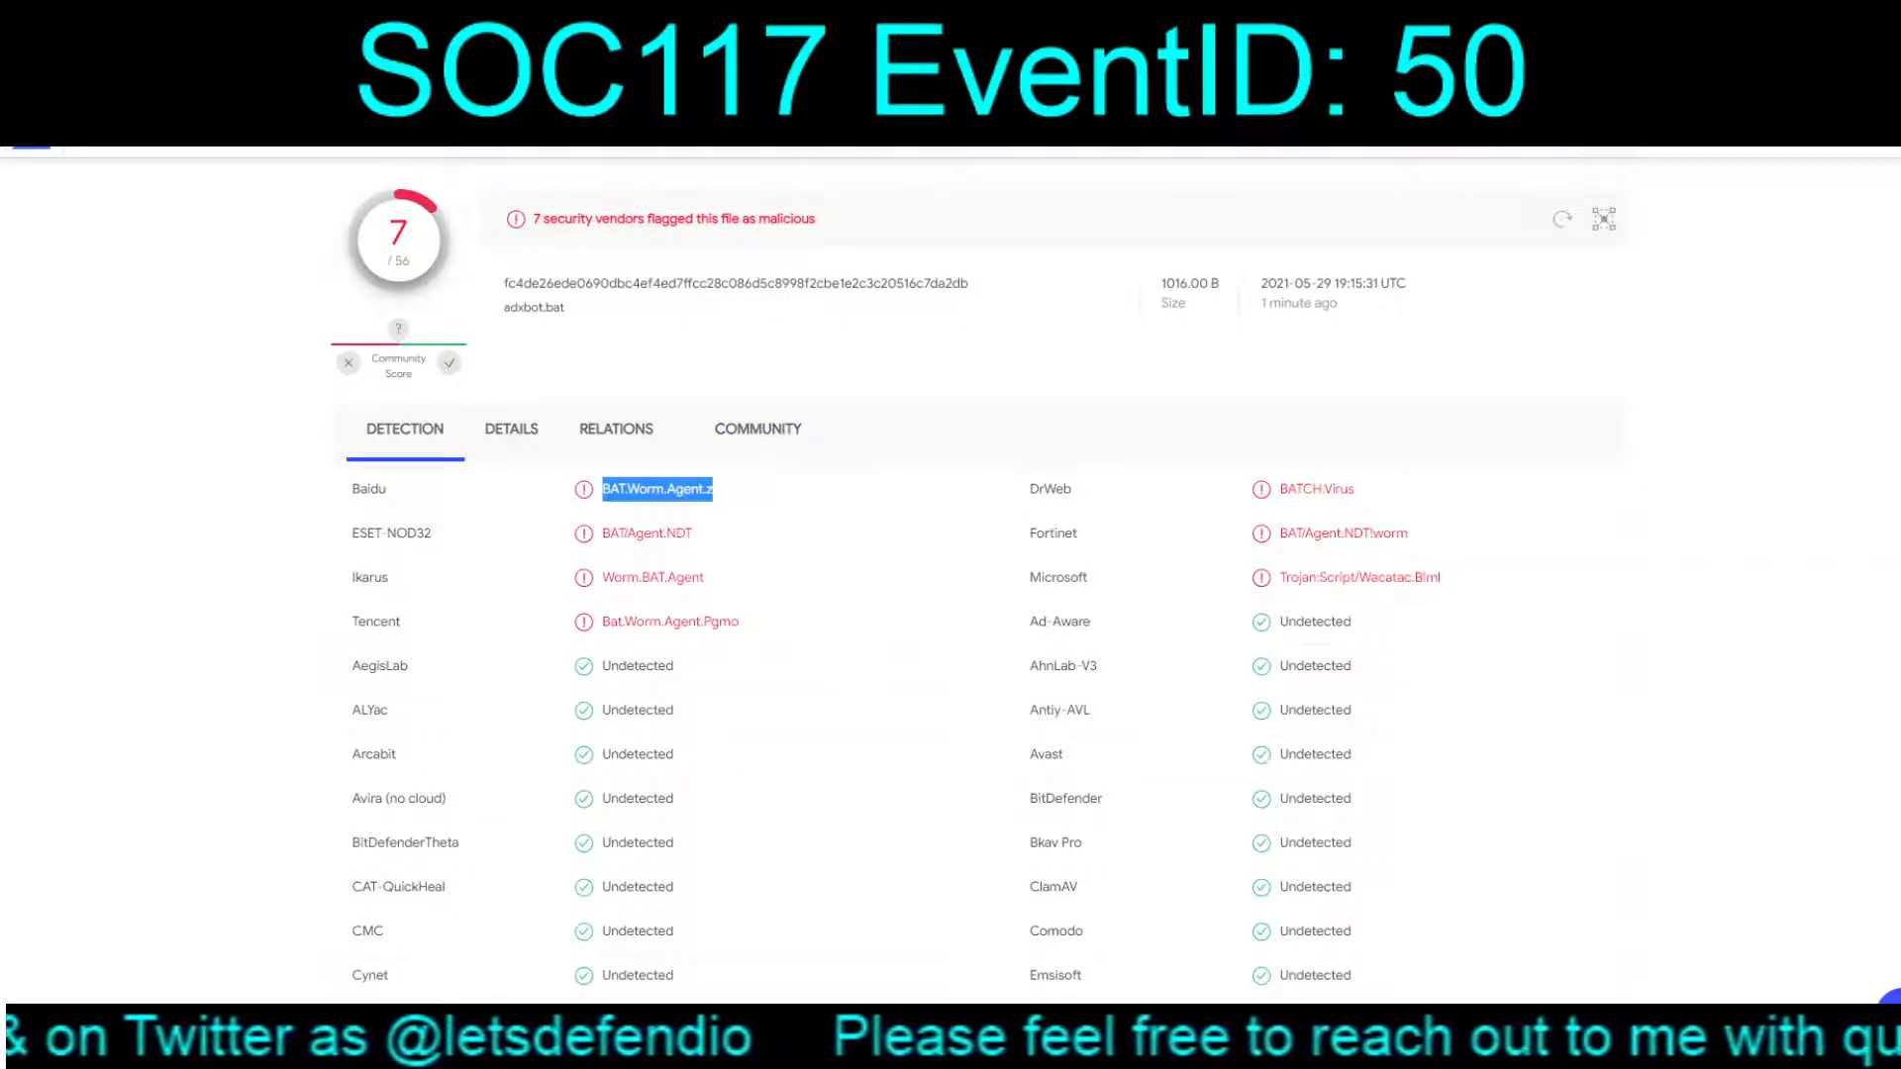
Step: Look through the VirusTotal vendor detections for adxbot.bat
scroll(951, 575, "down", 7)
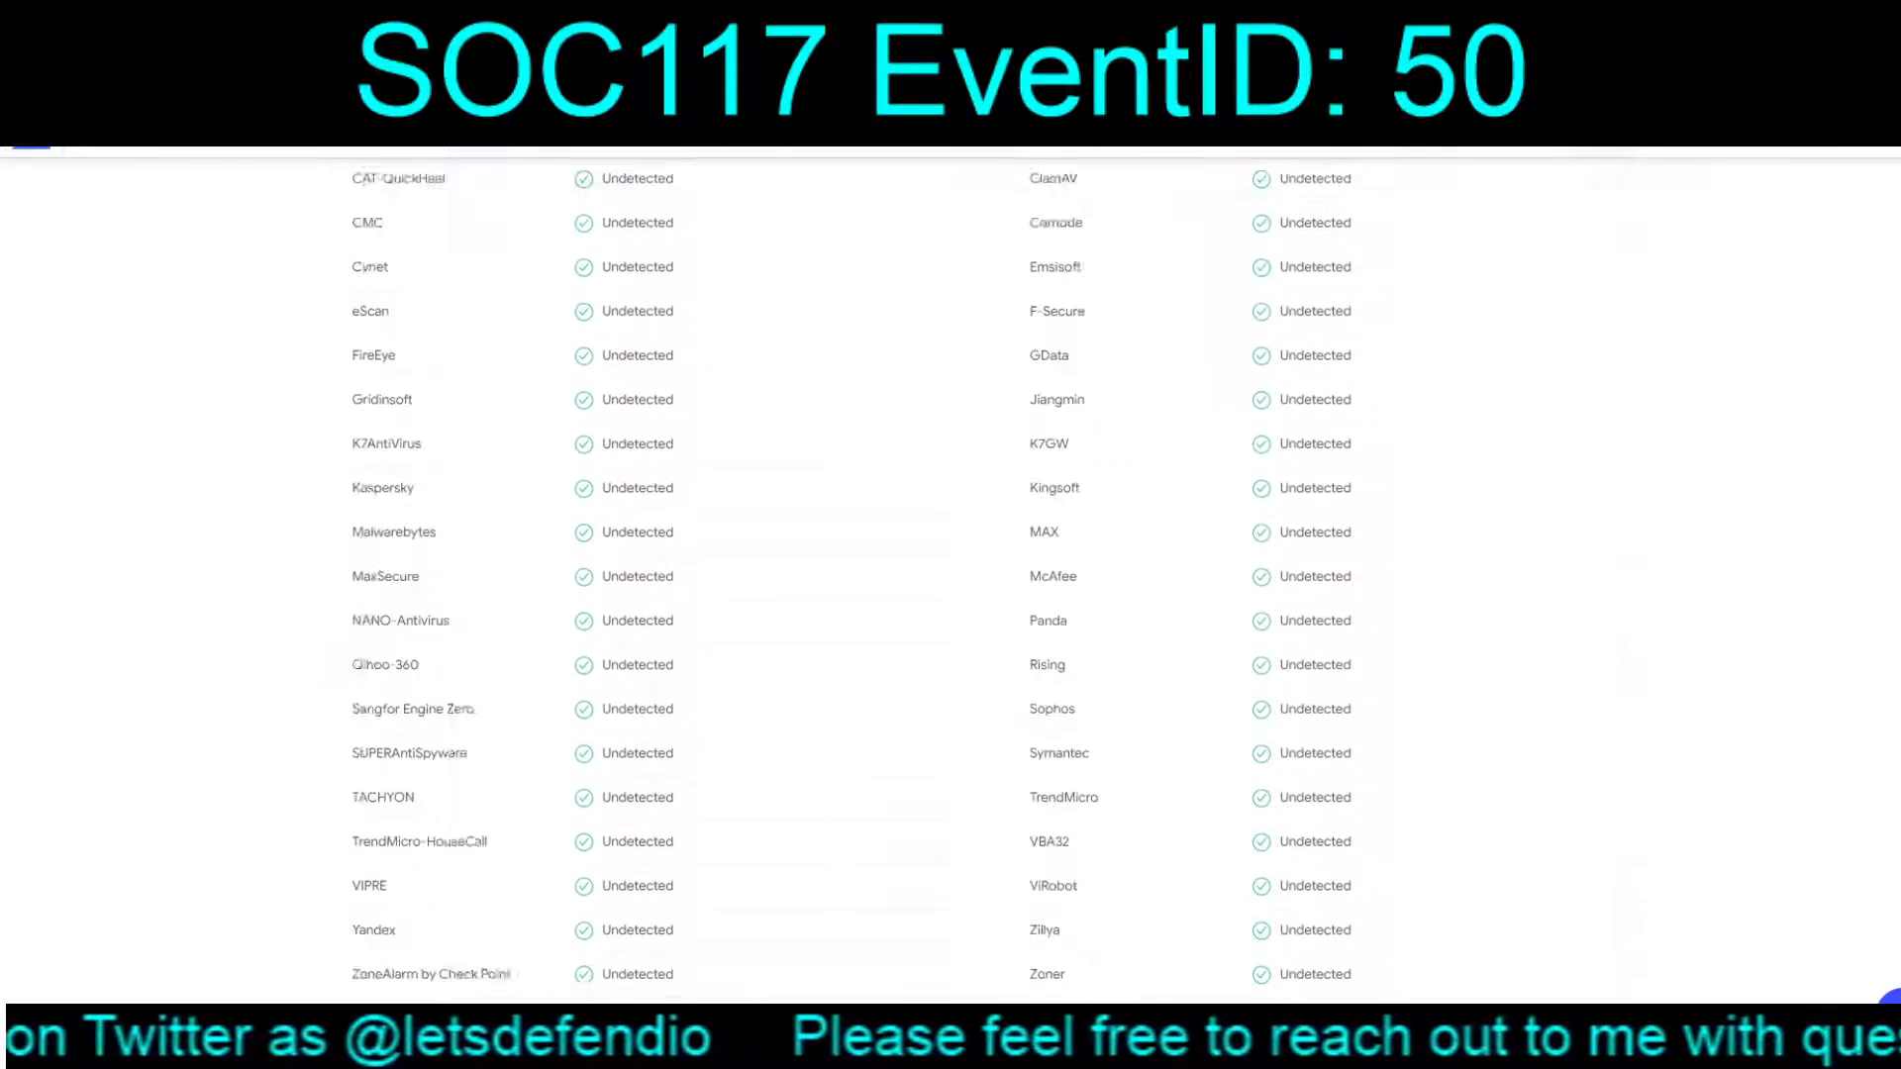
scroll(975, 555, "down", 1)
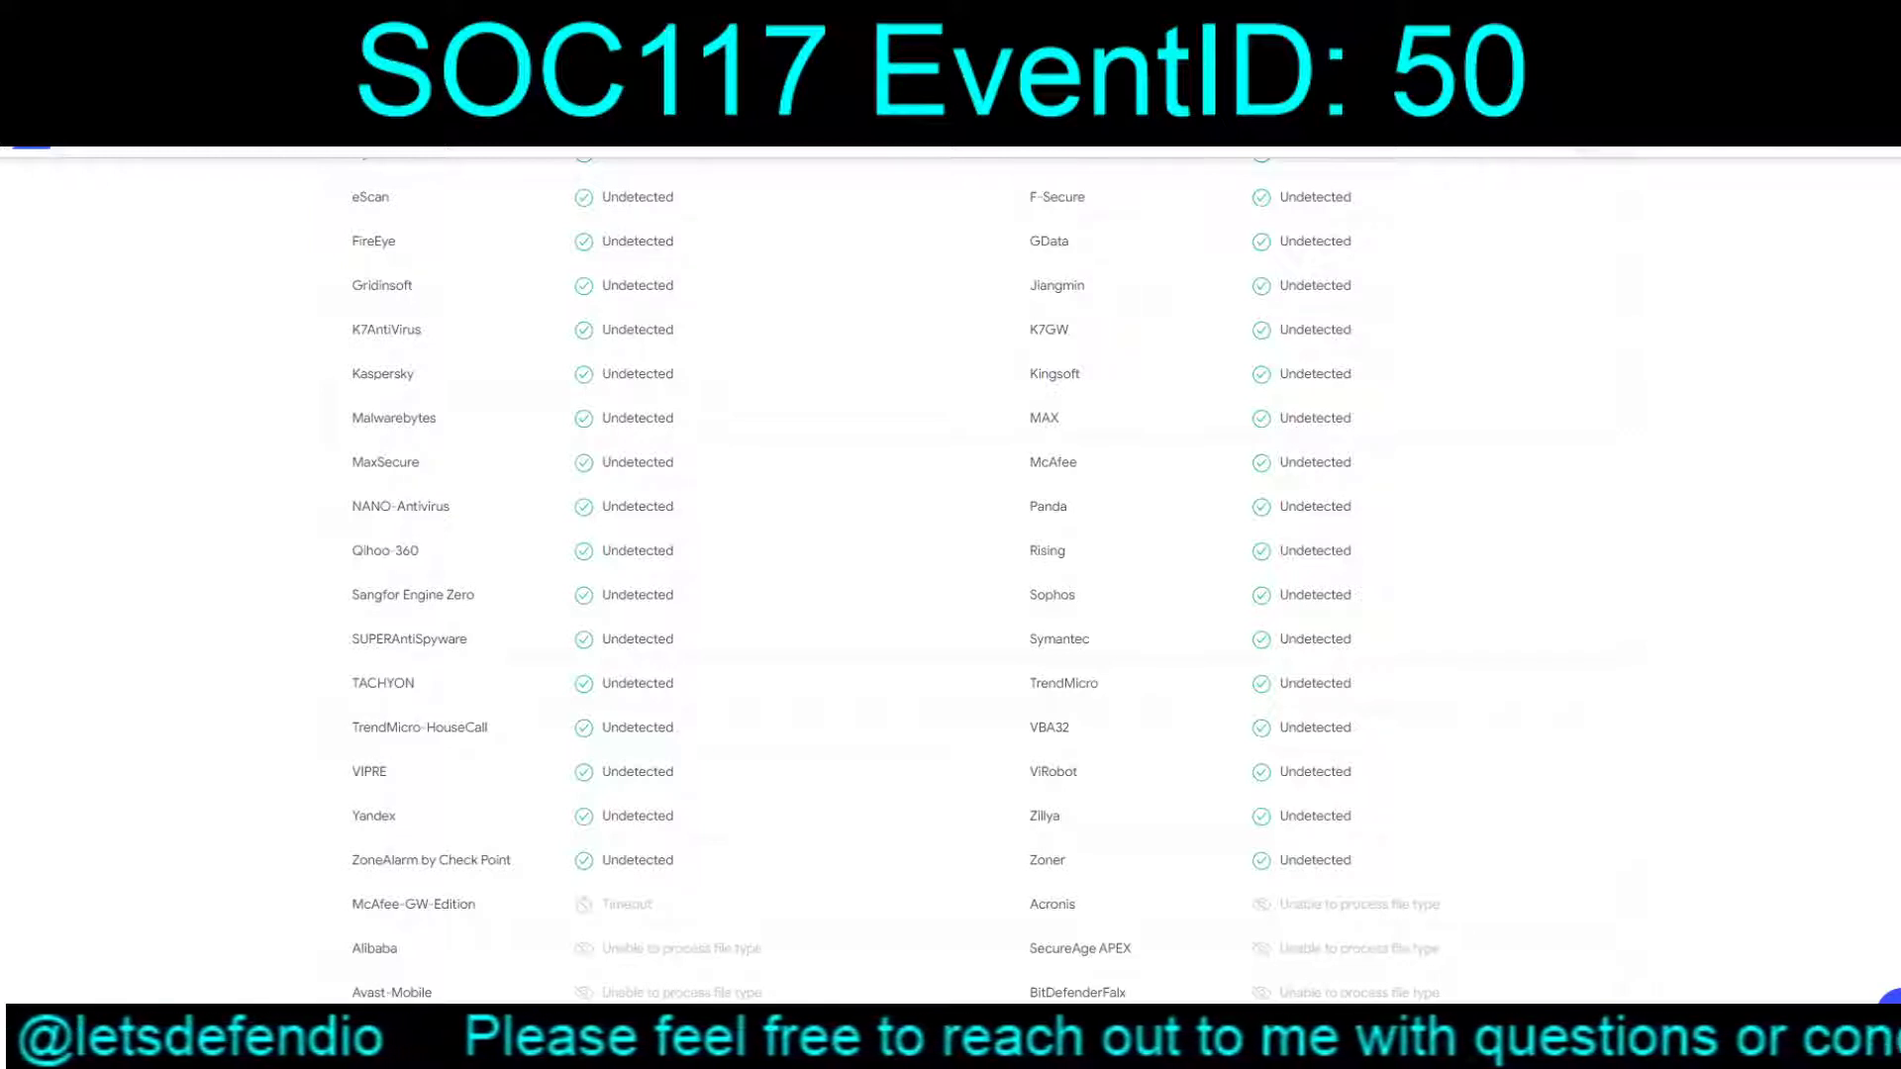
scroll(974, 554, "up", 8)
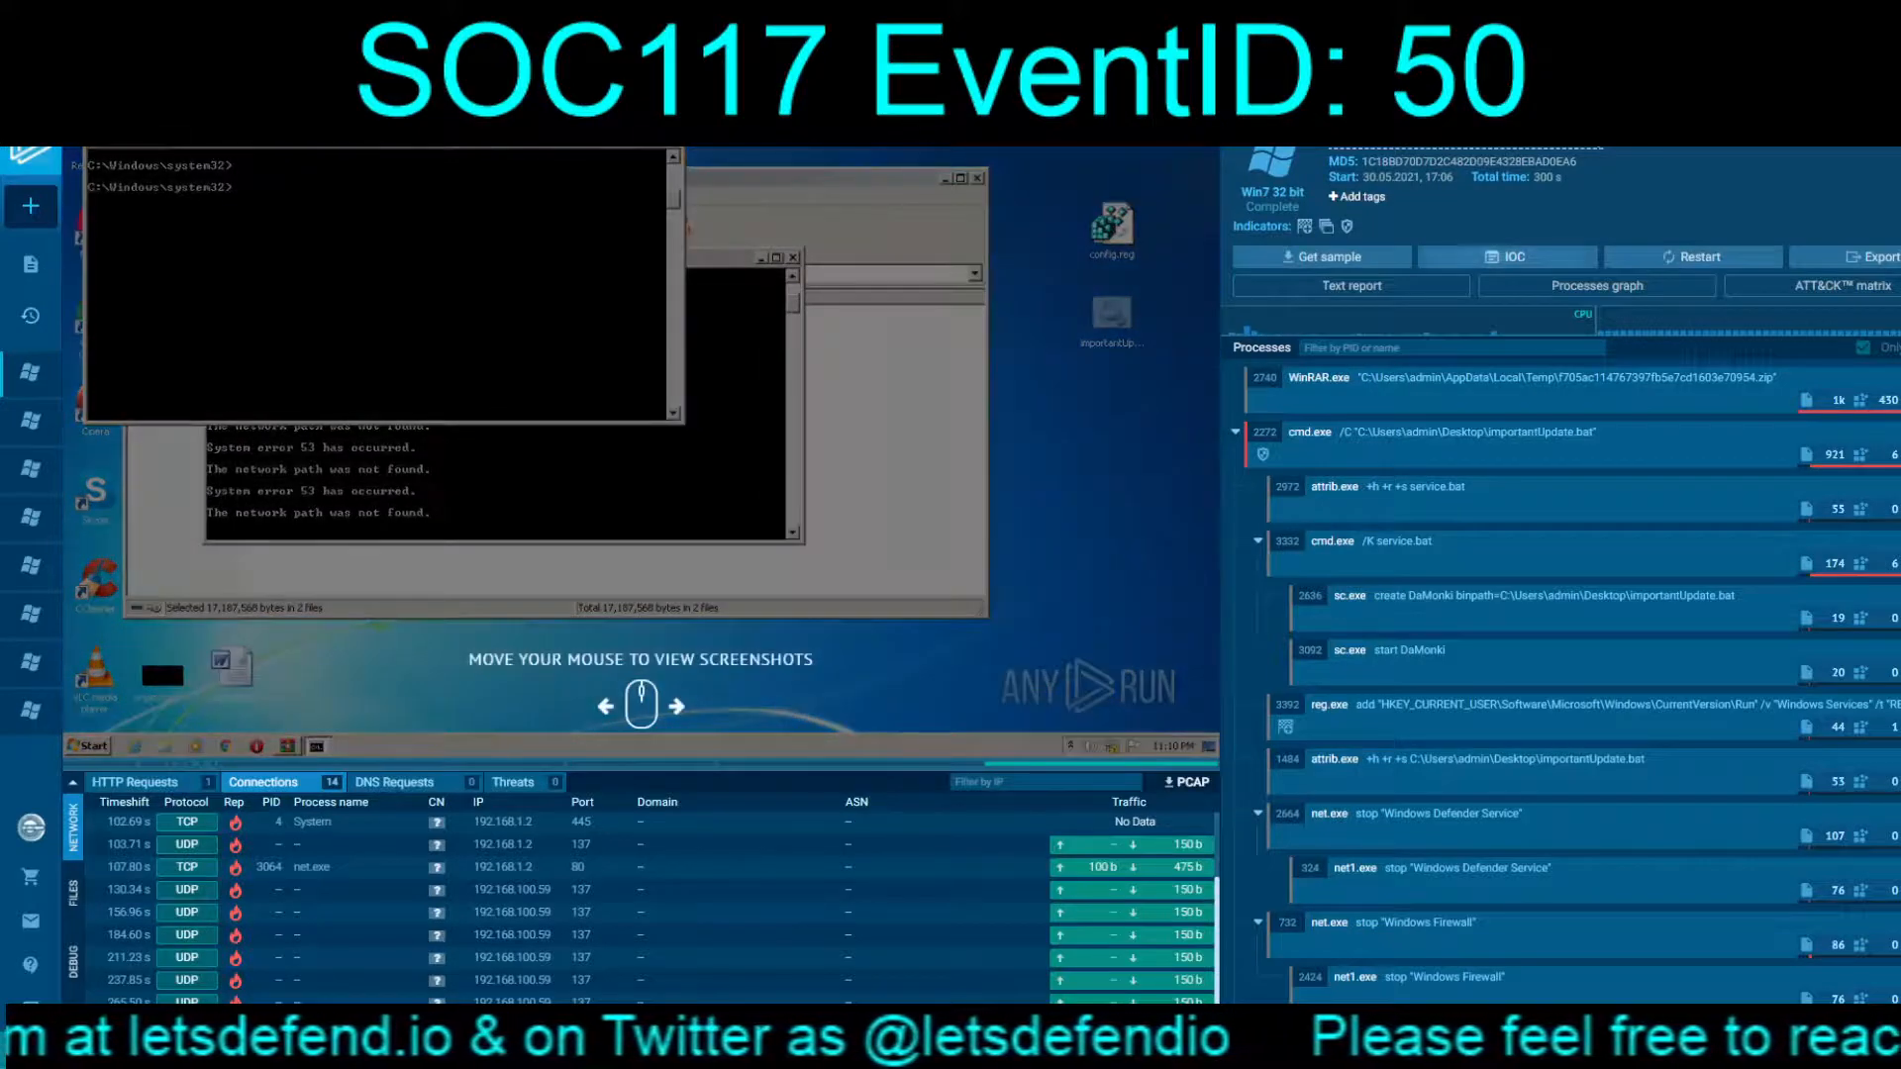
Step: Restart the zip sample's sandbox analysis as a public Windows 7 task and extend its time to nearly five minutes
left_click(1693, 258)
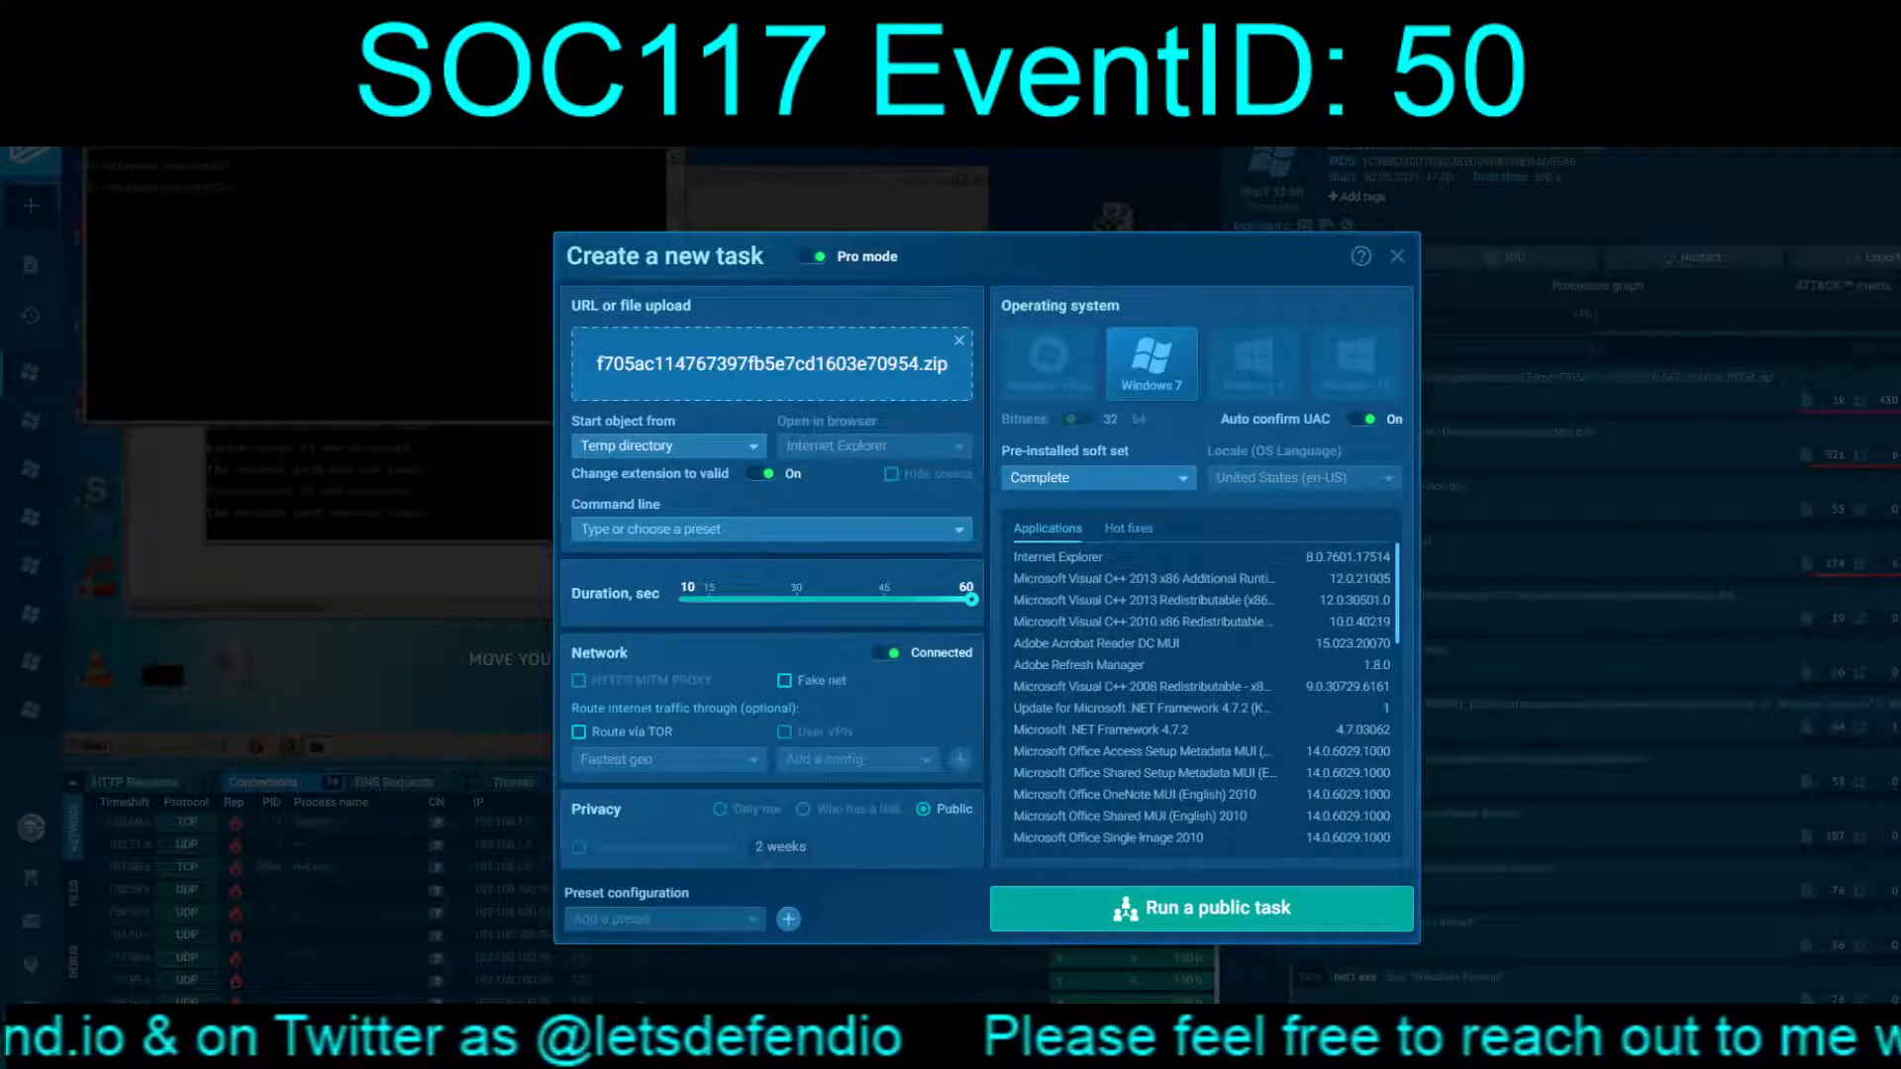
left_click(1218, 908)
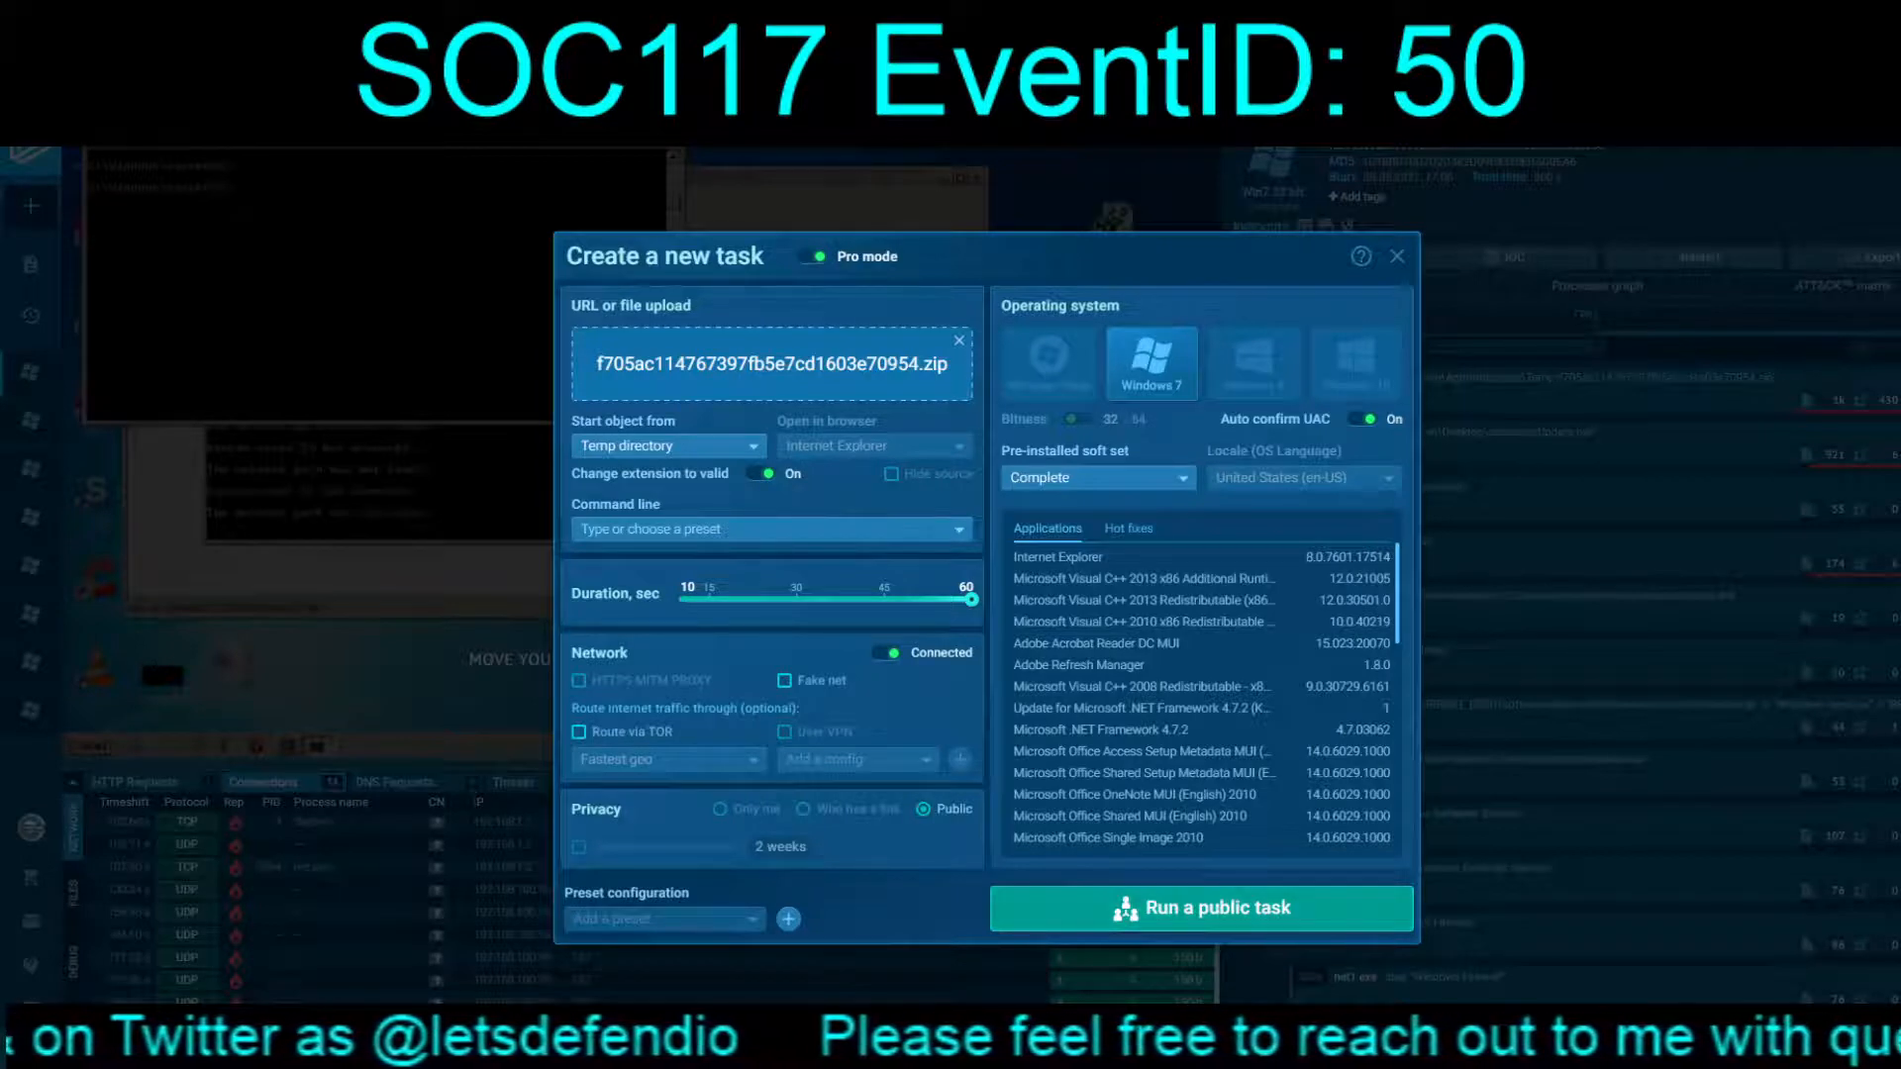
left_click(1120, 667)
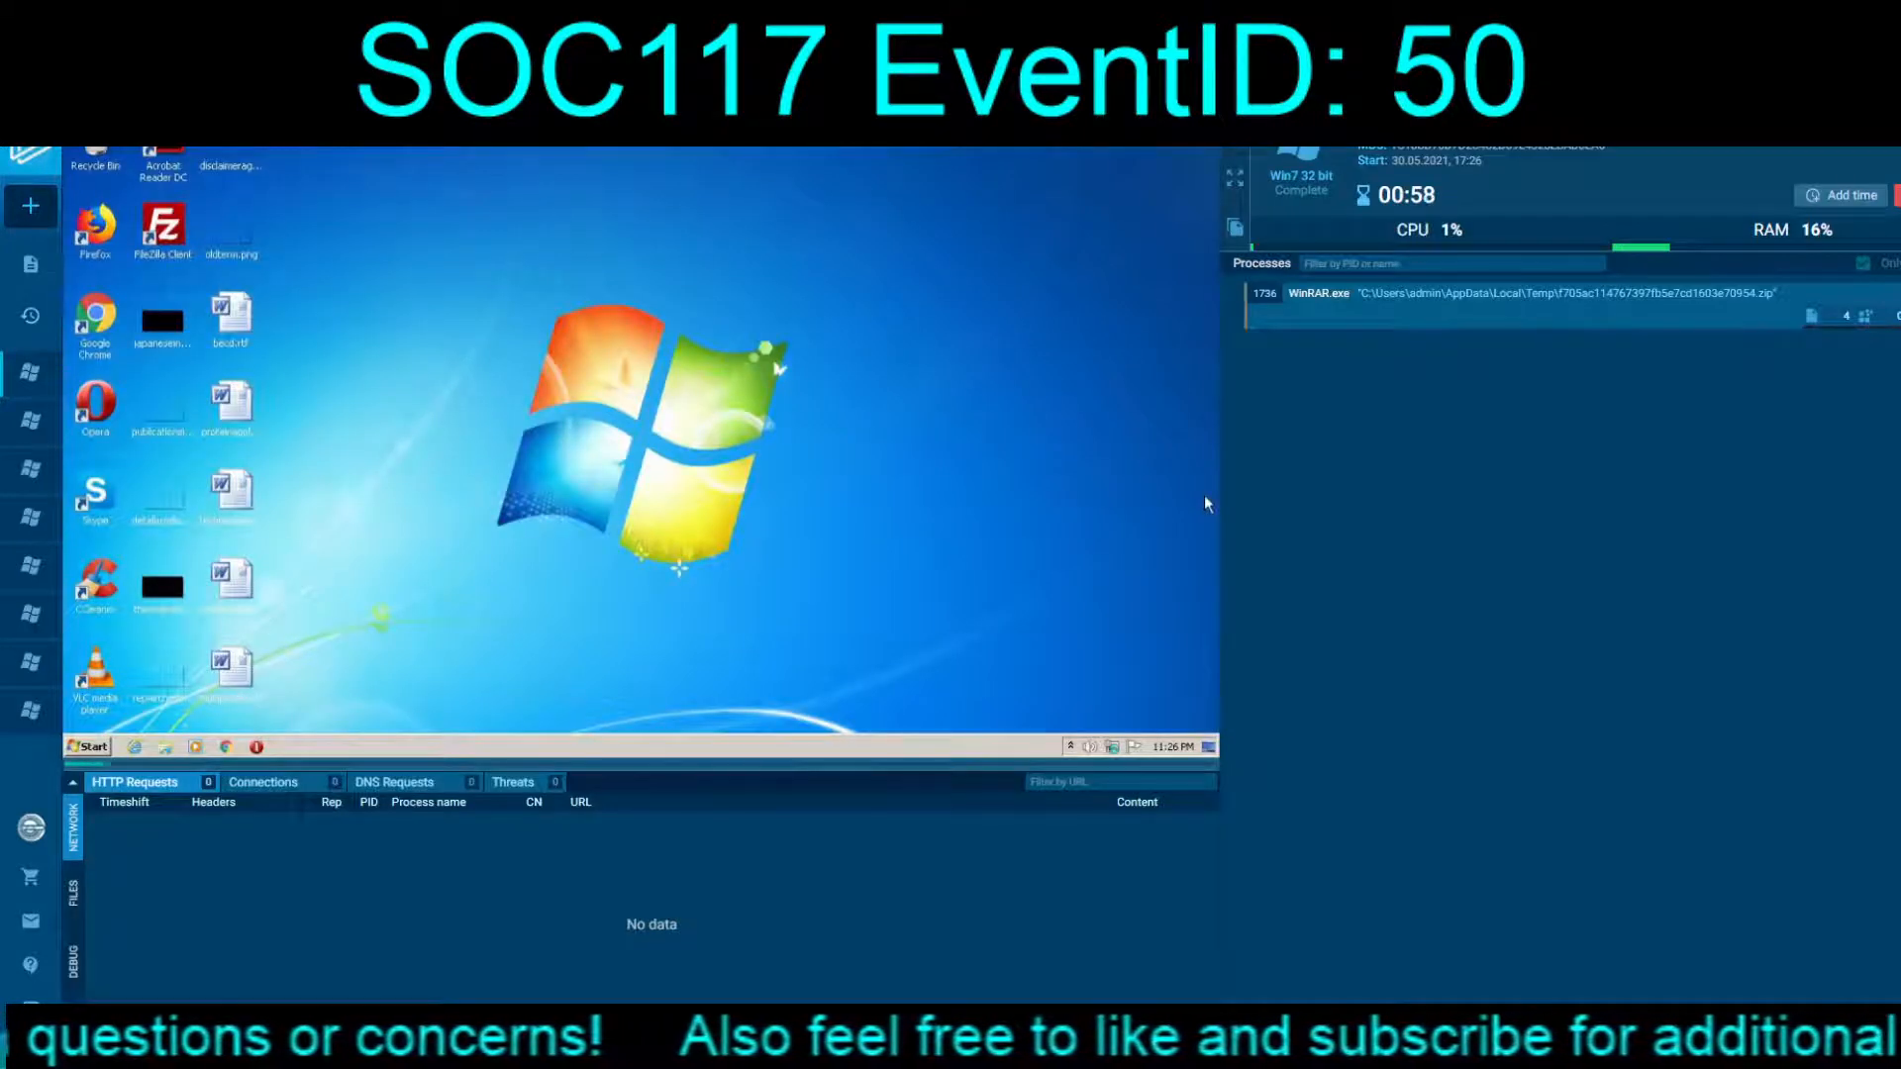
left_click(1840, 195)
left_click(1839, 195)
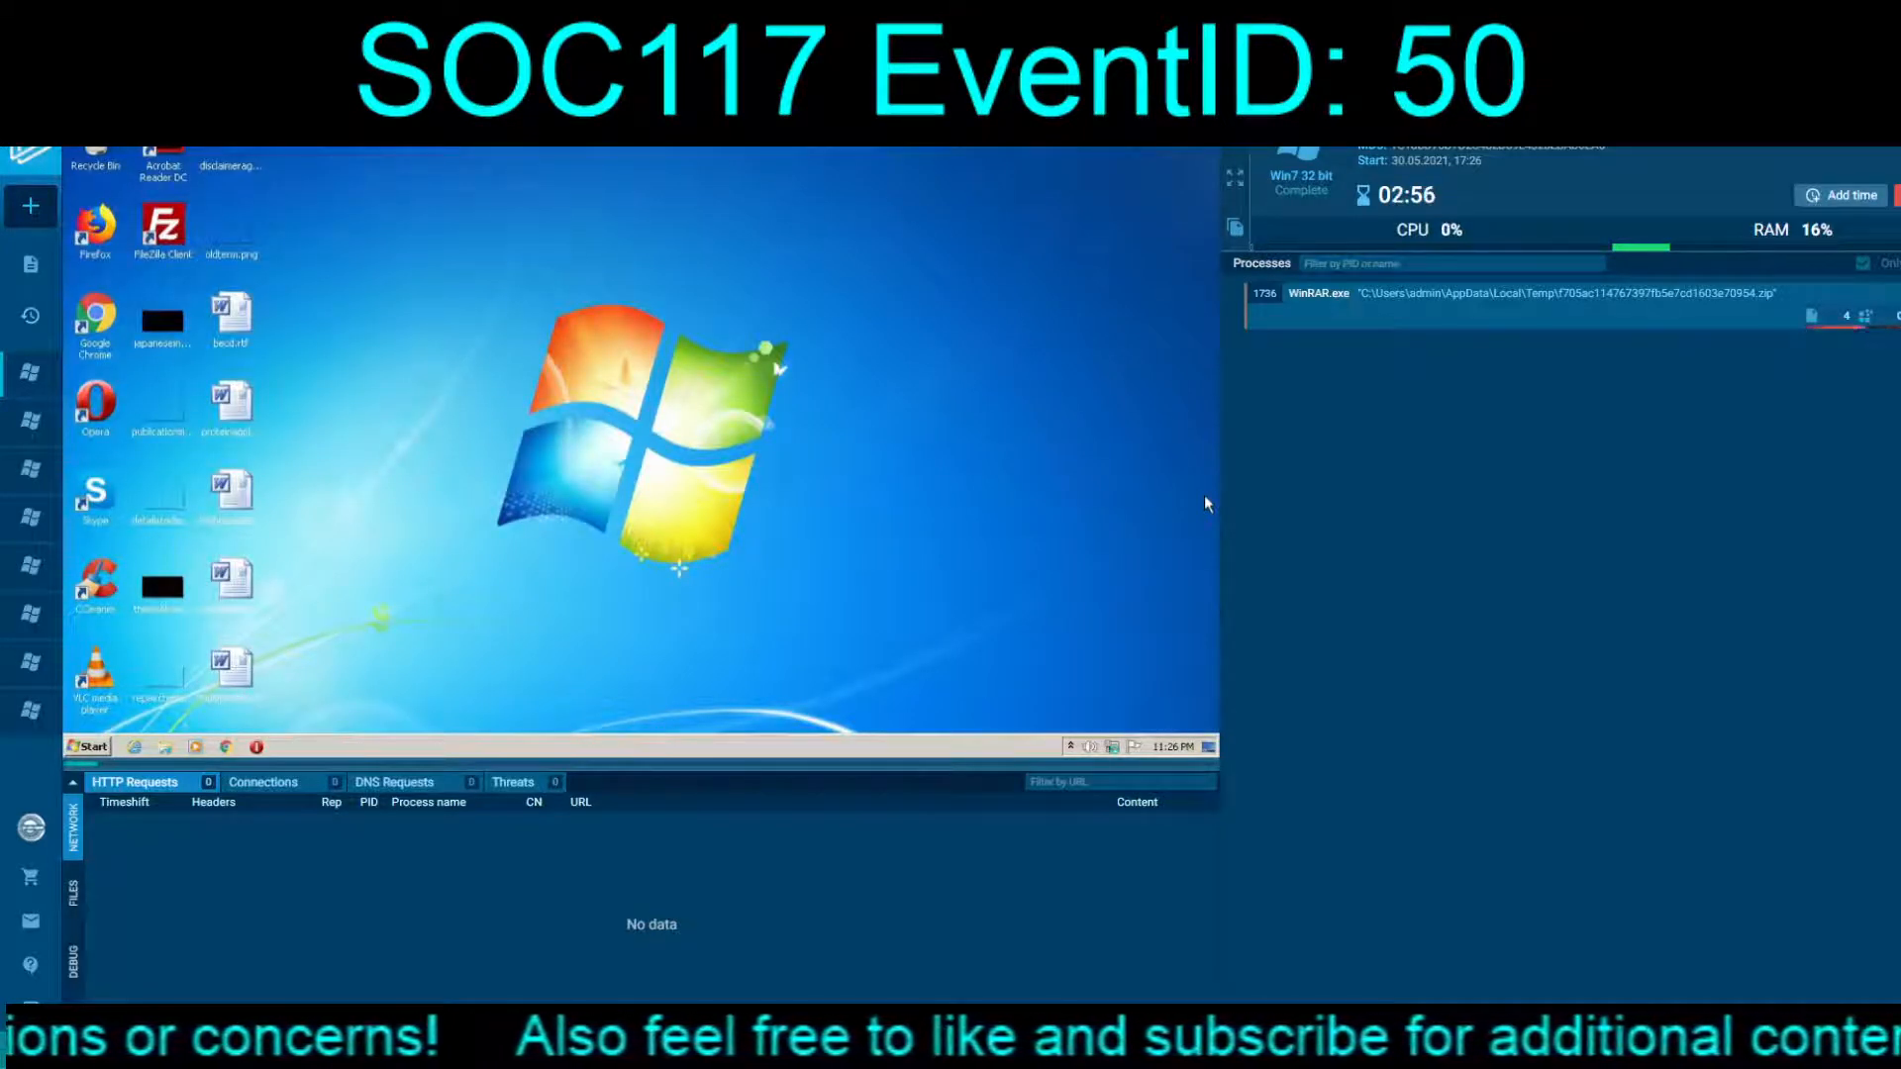
left_click(1839, 195)
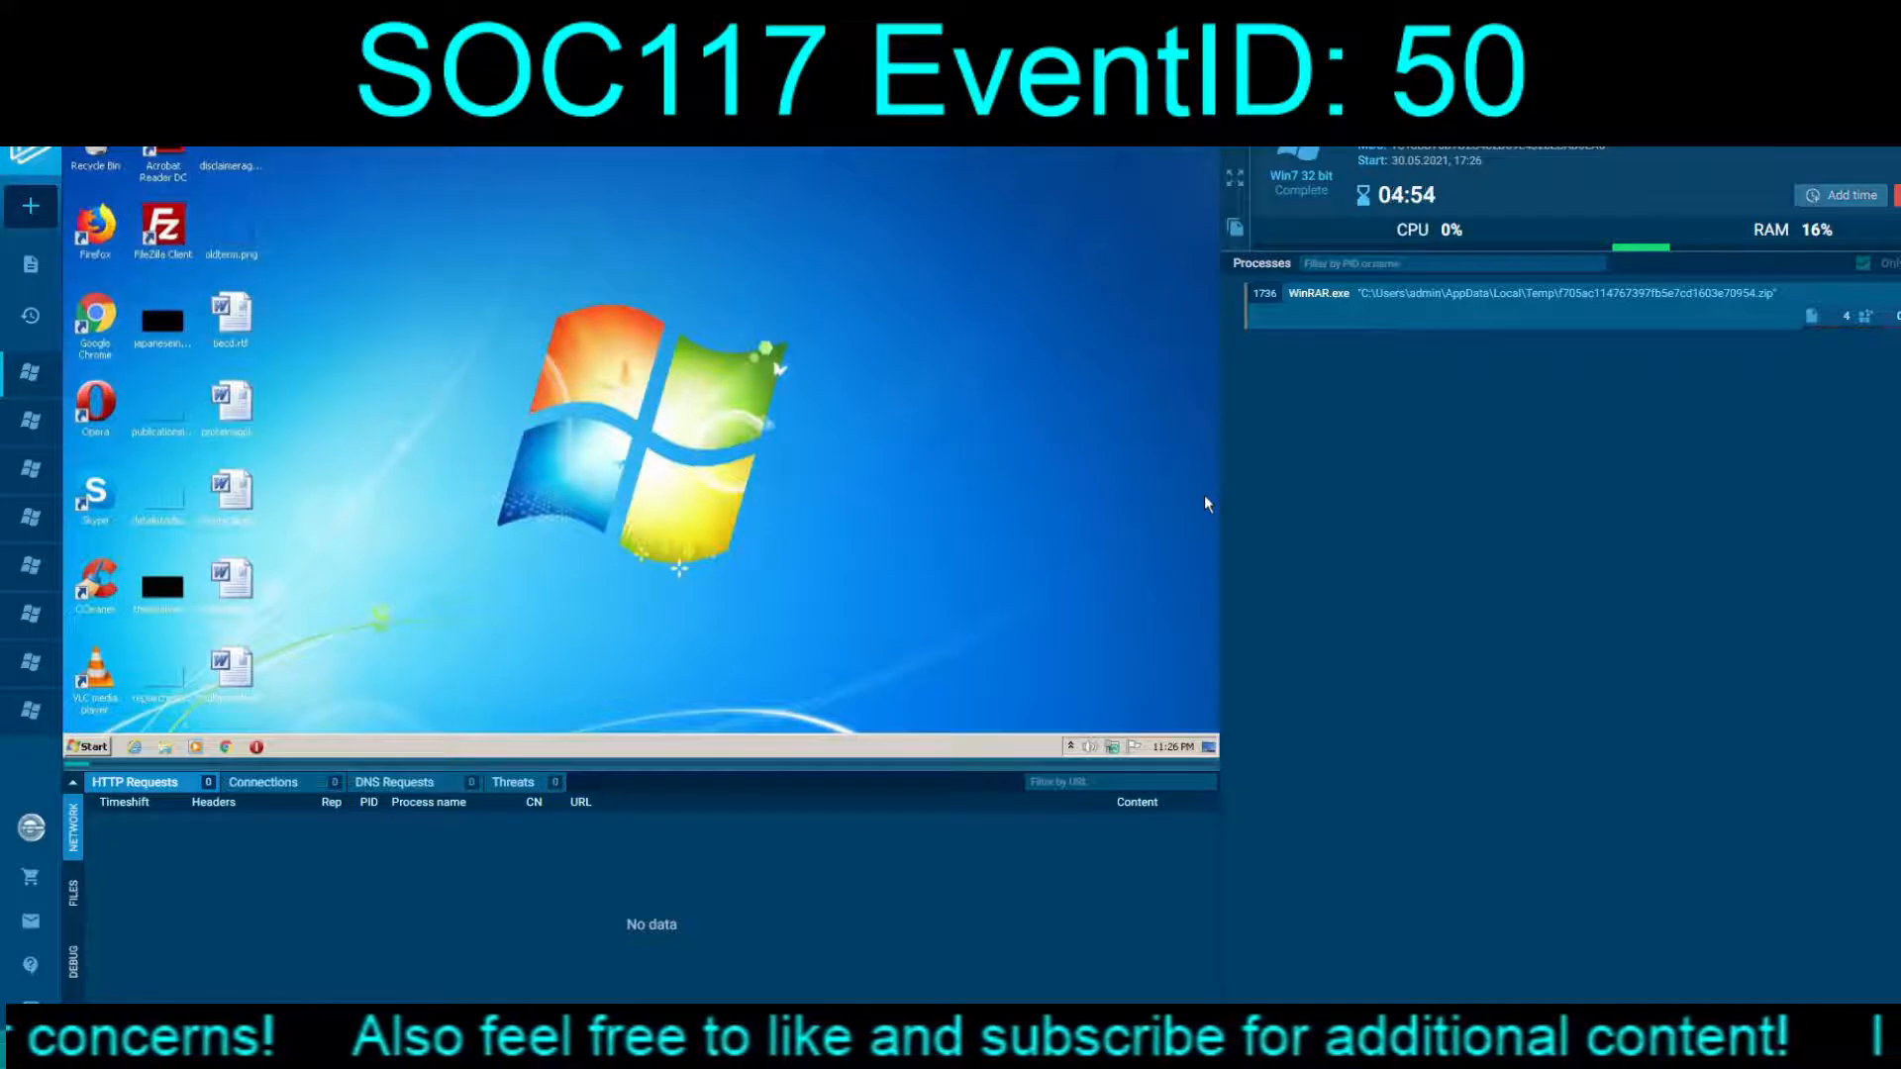
Step: Extract both files, config.reg and importantUpdate.bat, from the archive to the sandbox desktop, supplying the archive password
key("ctrl+a")
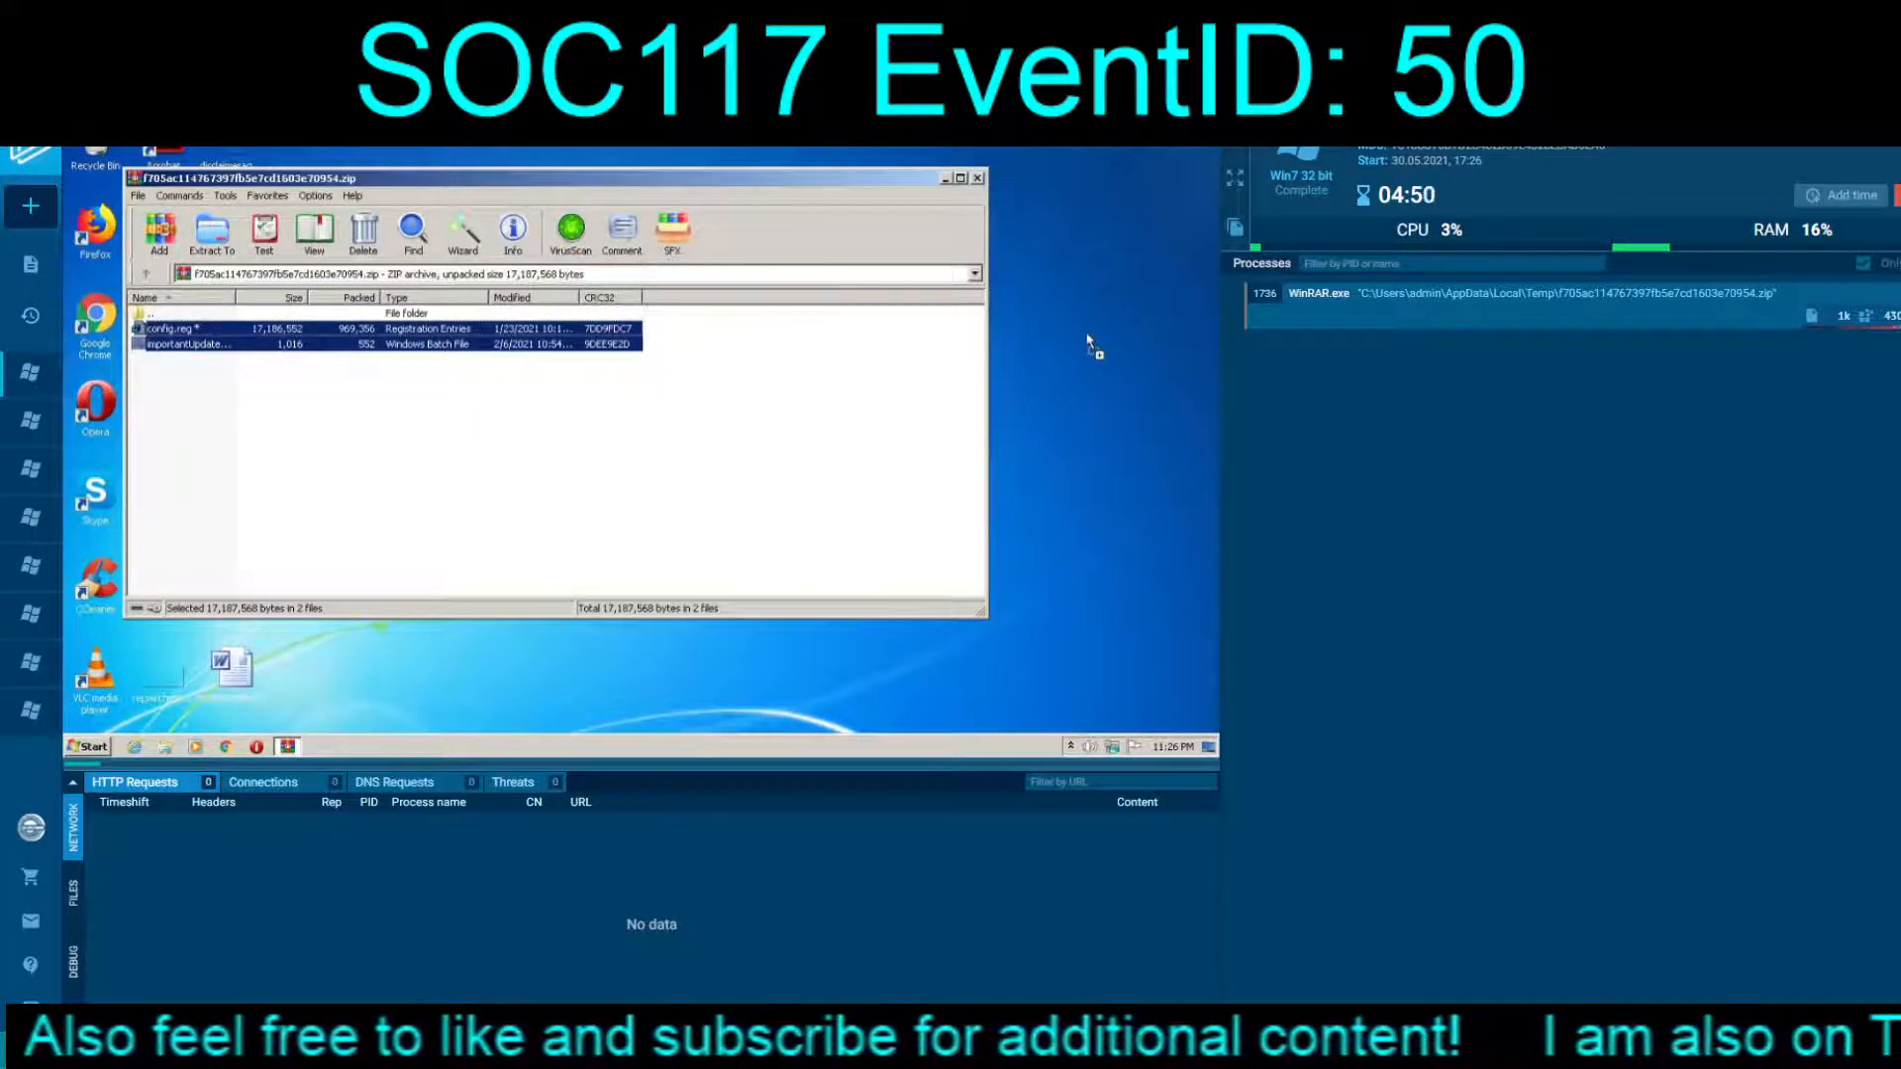
key("Return")
type("infect")
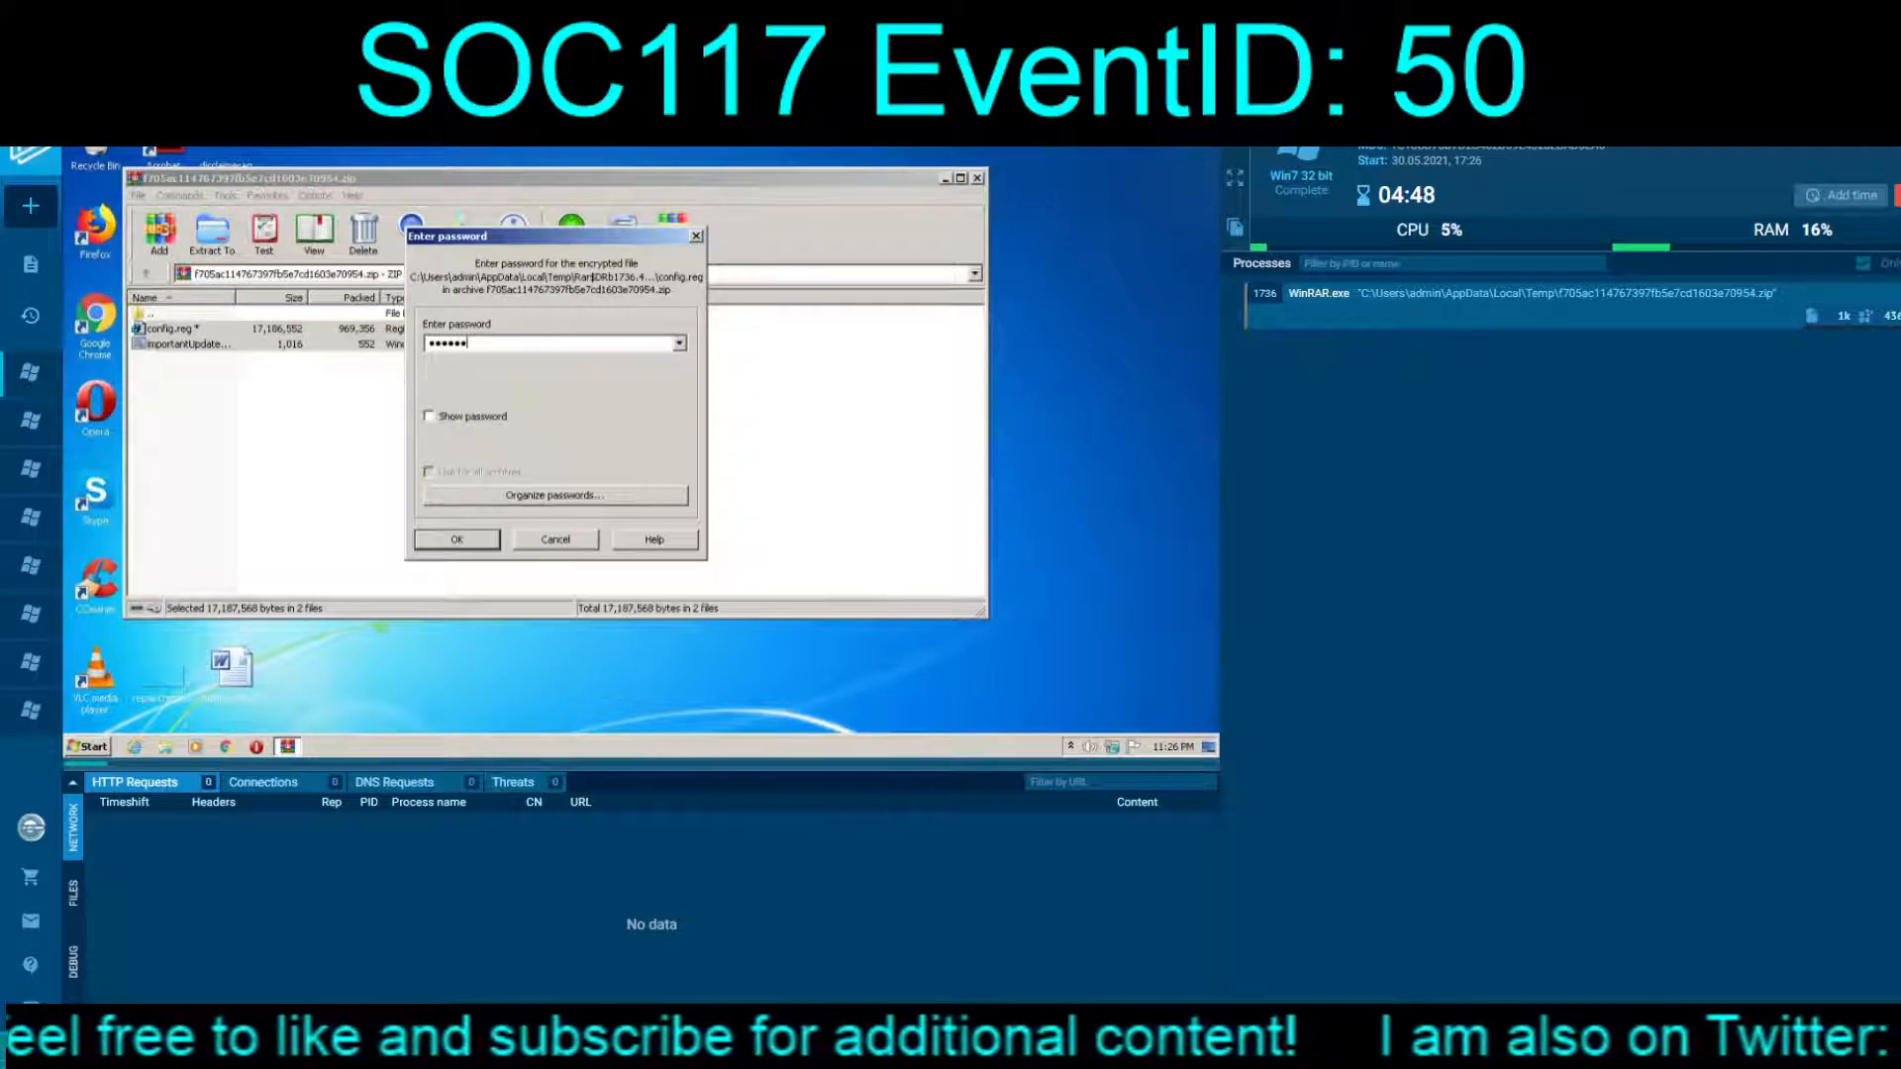
key("Return")
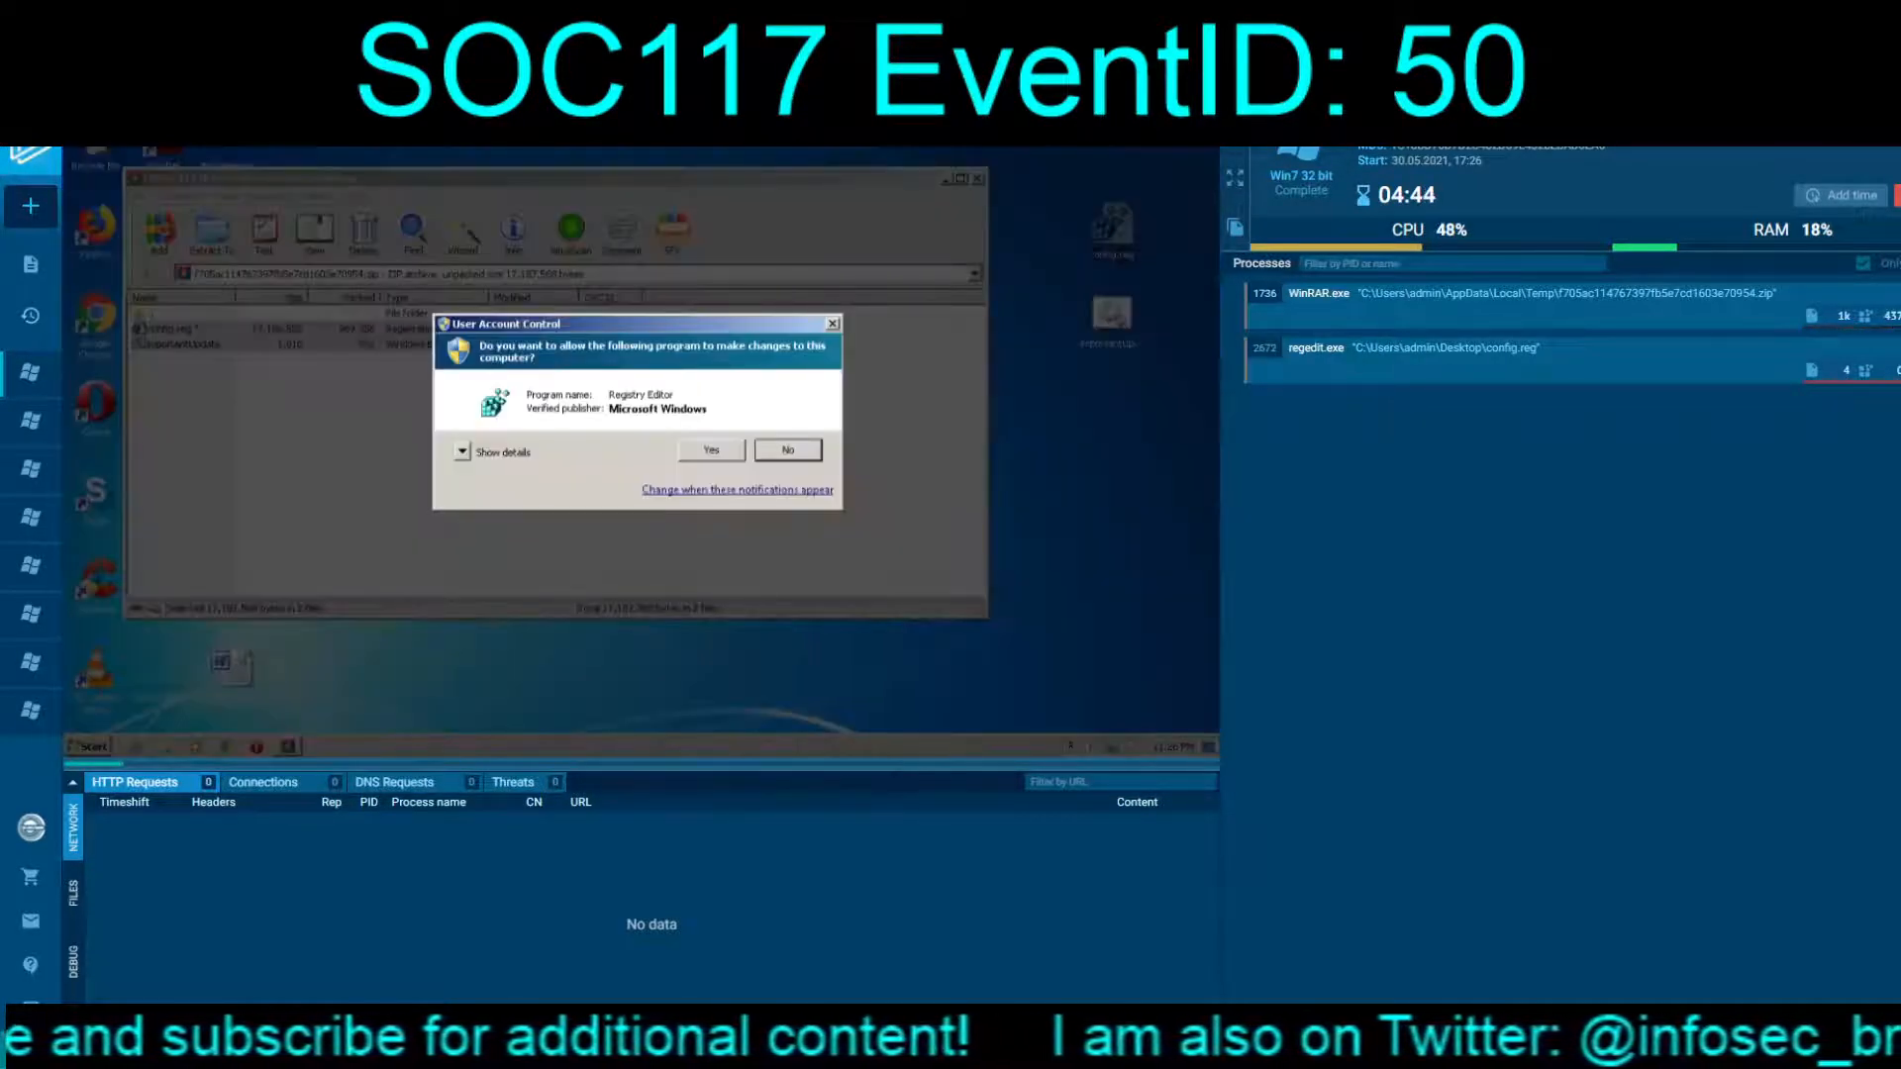
Step: Allow the import of config.reg into the registry and run importantUpdate.bat as administrator
left_click(711, 450)
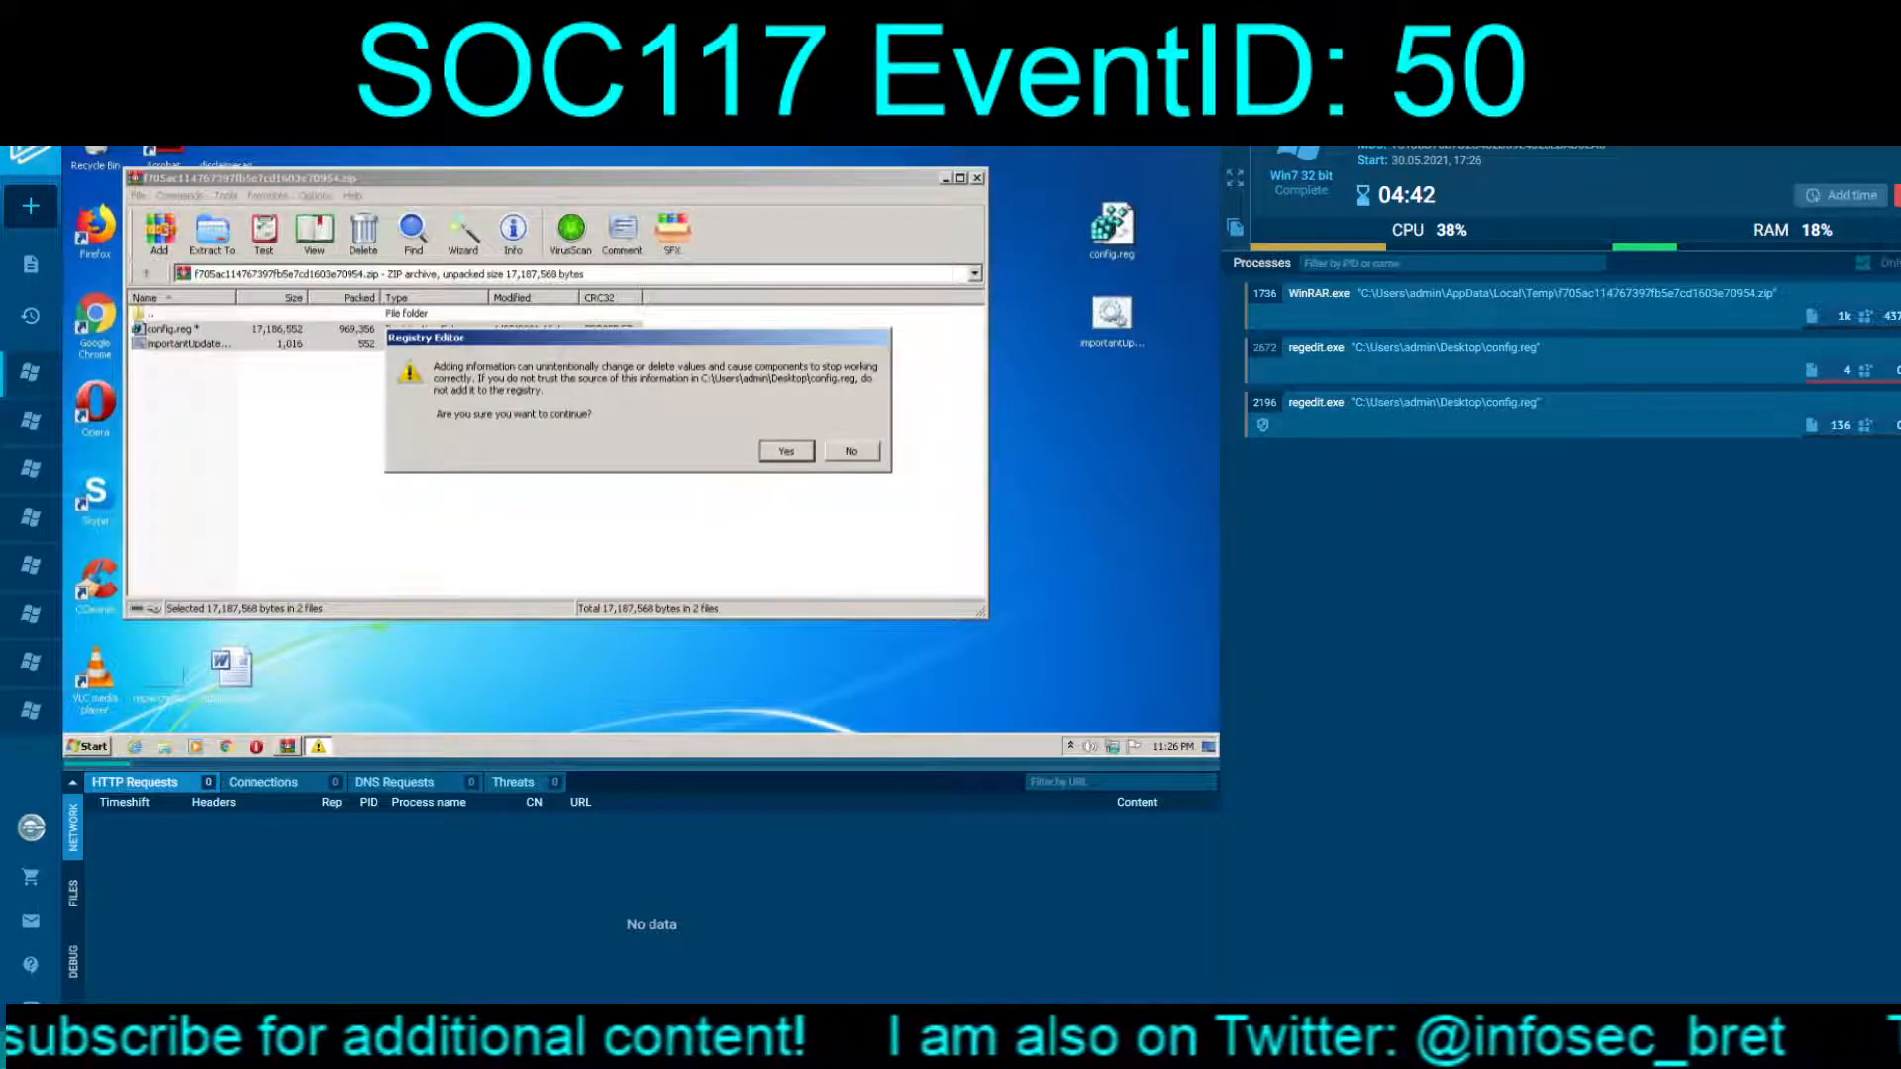
left_click(786, 451)
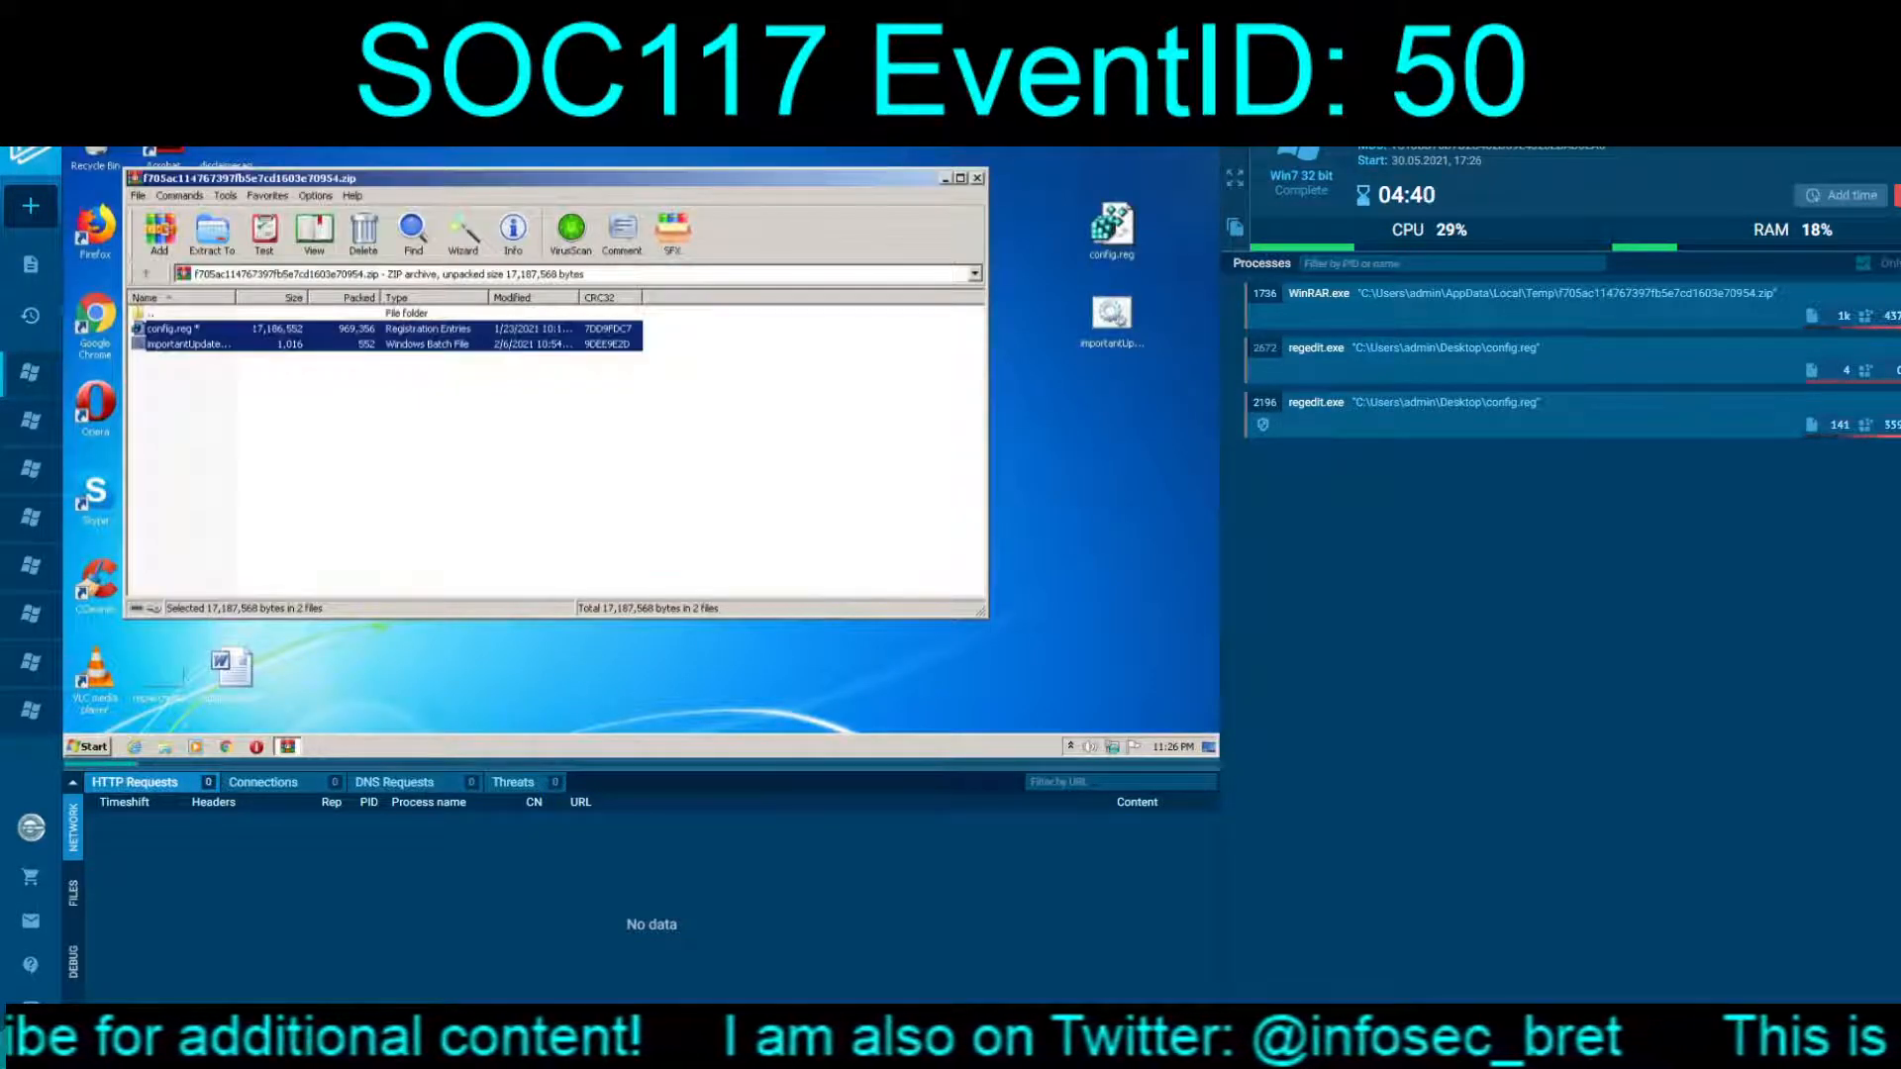
right_click(1111, 312)
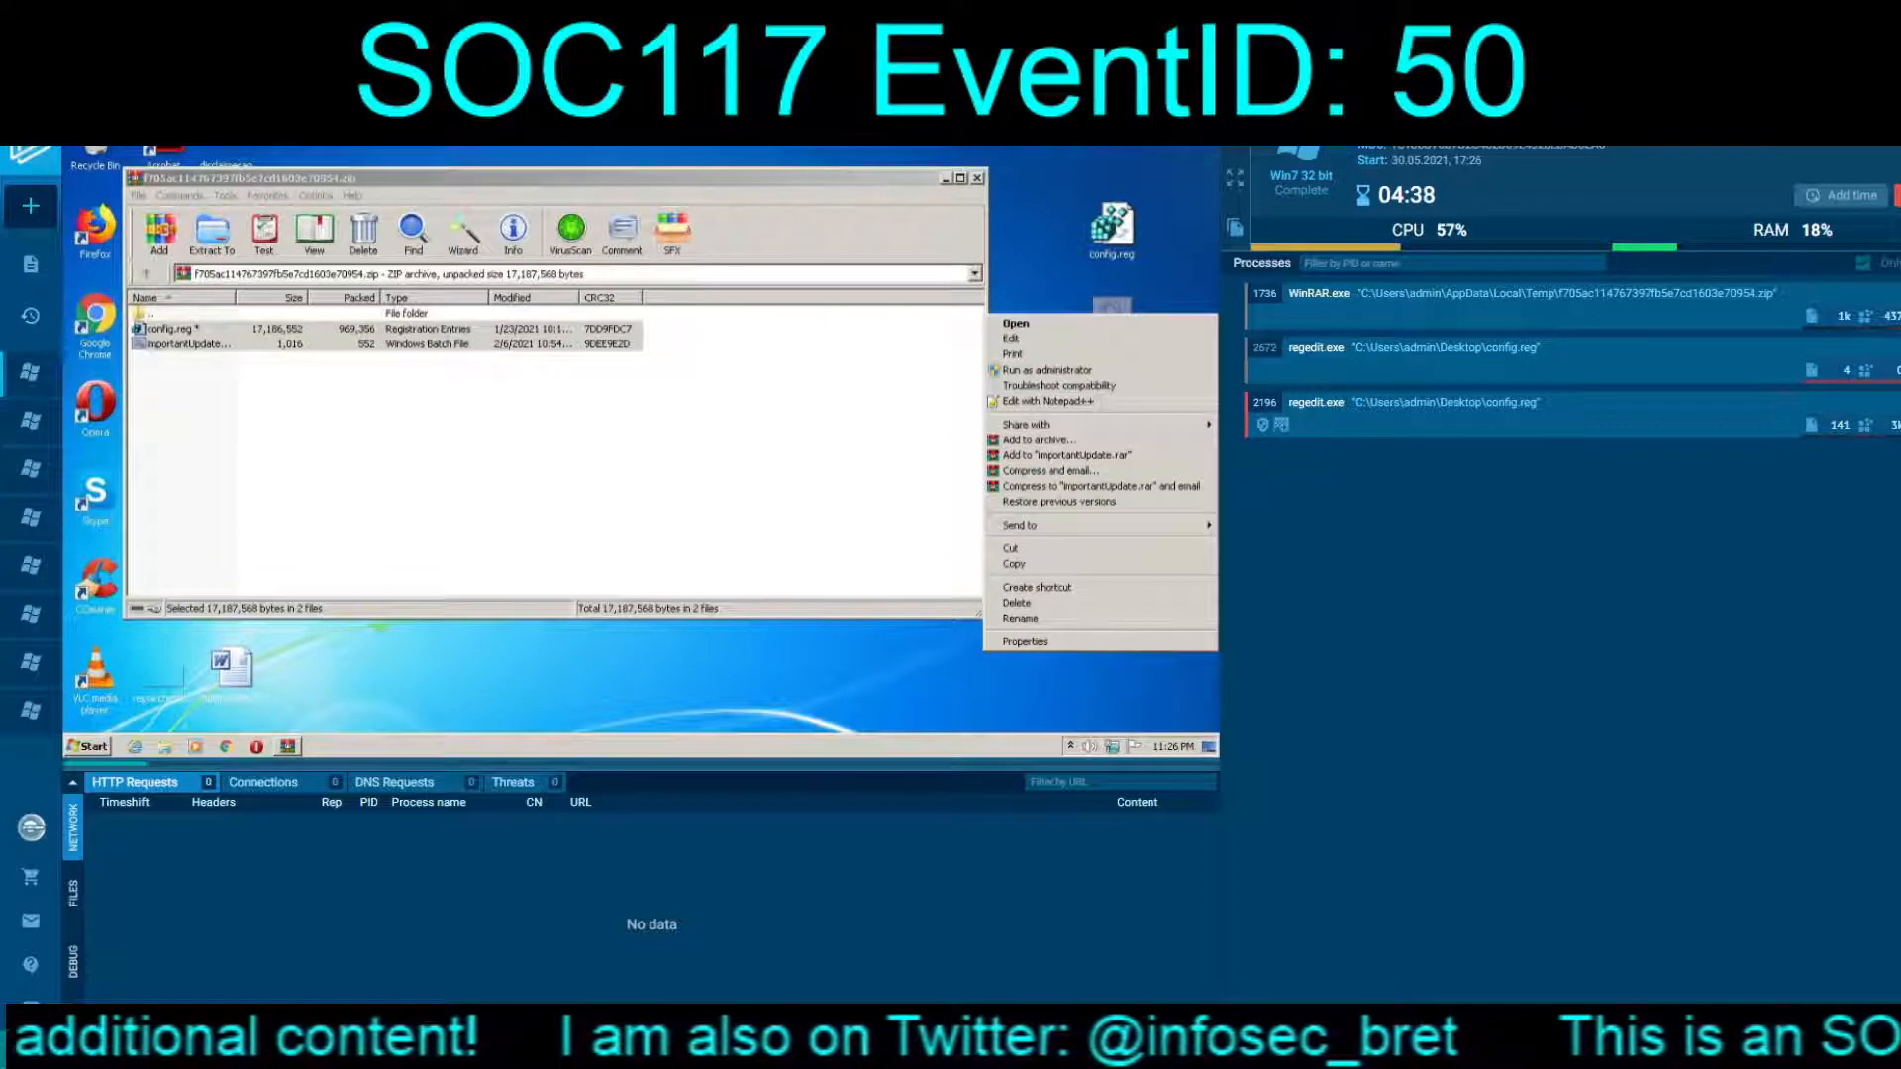
left_click(1047, 370)
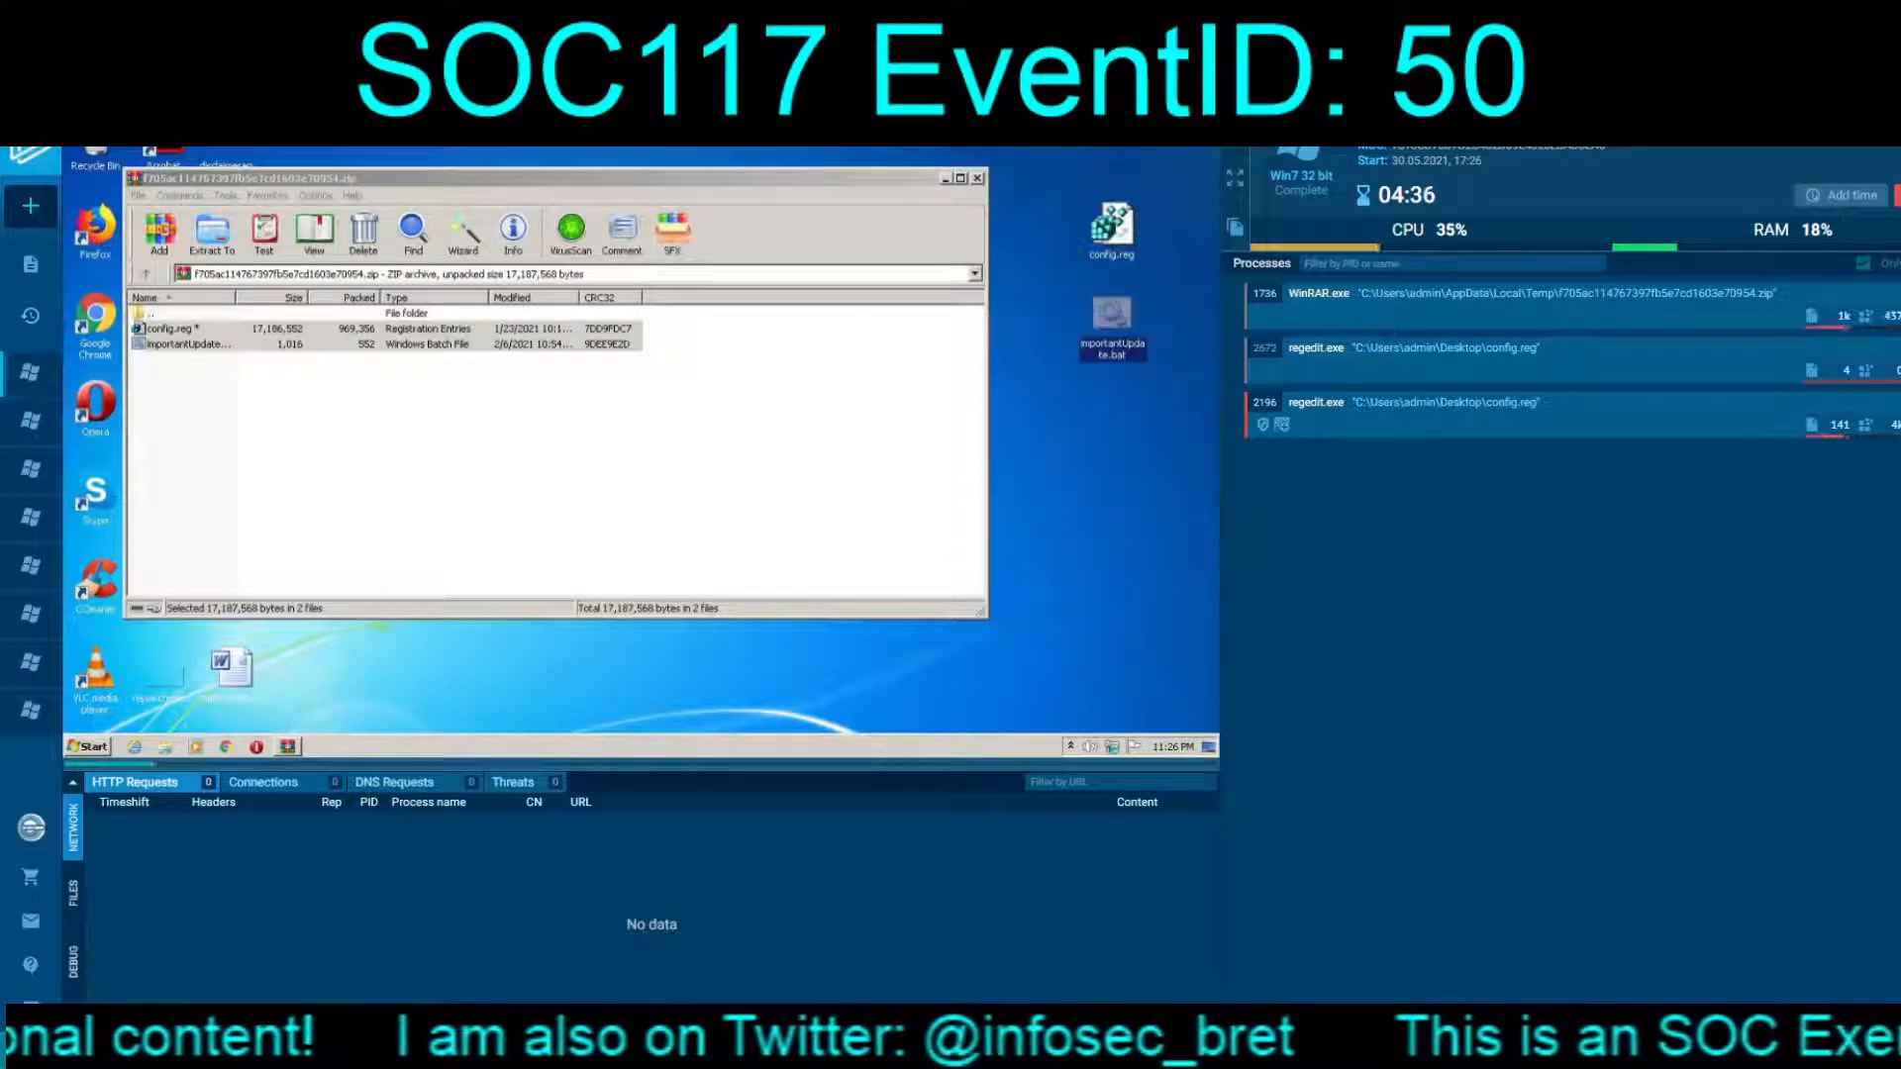
left_click(711, 451)
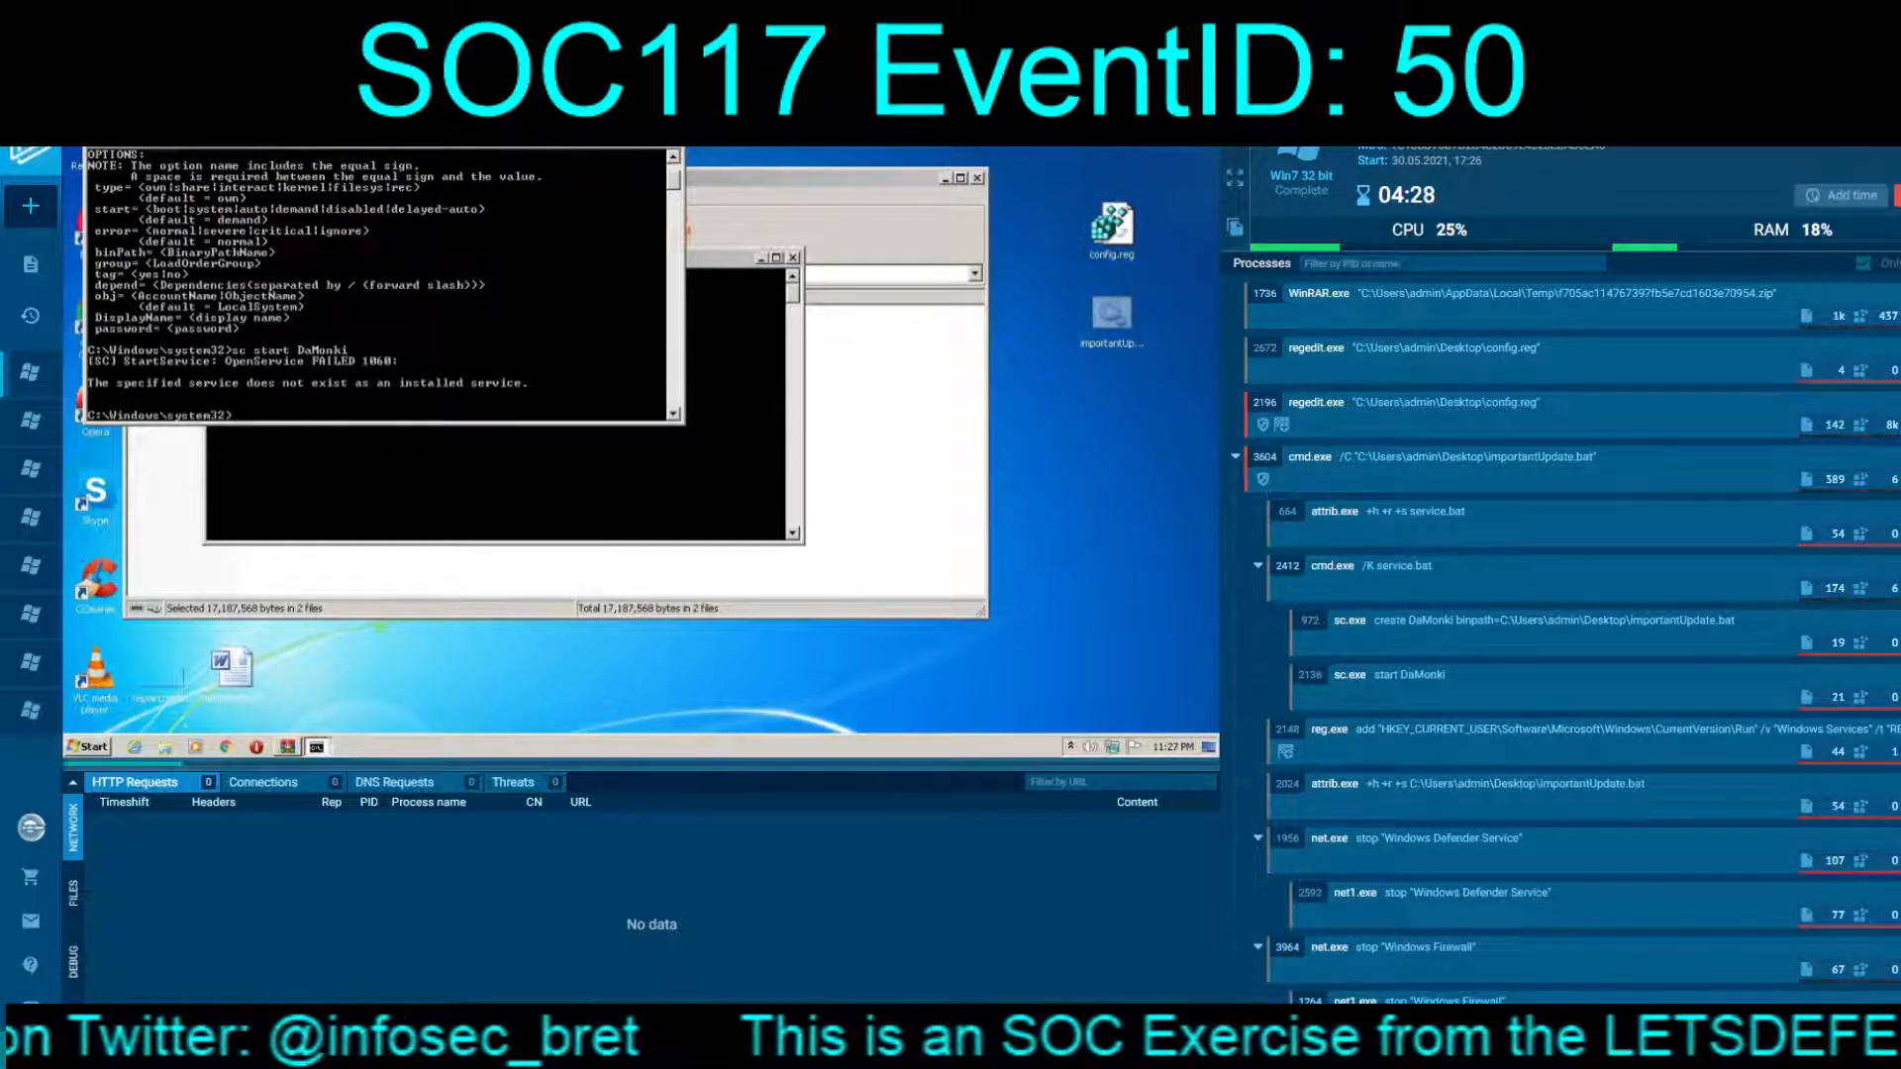
Step: Review the service-creation output, and bring the second command window forward and place it below the first
scroll(384, 287, "up", 3)
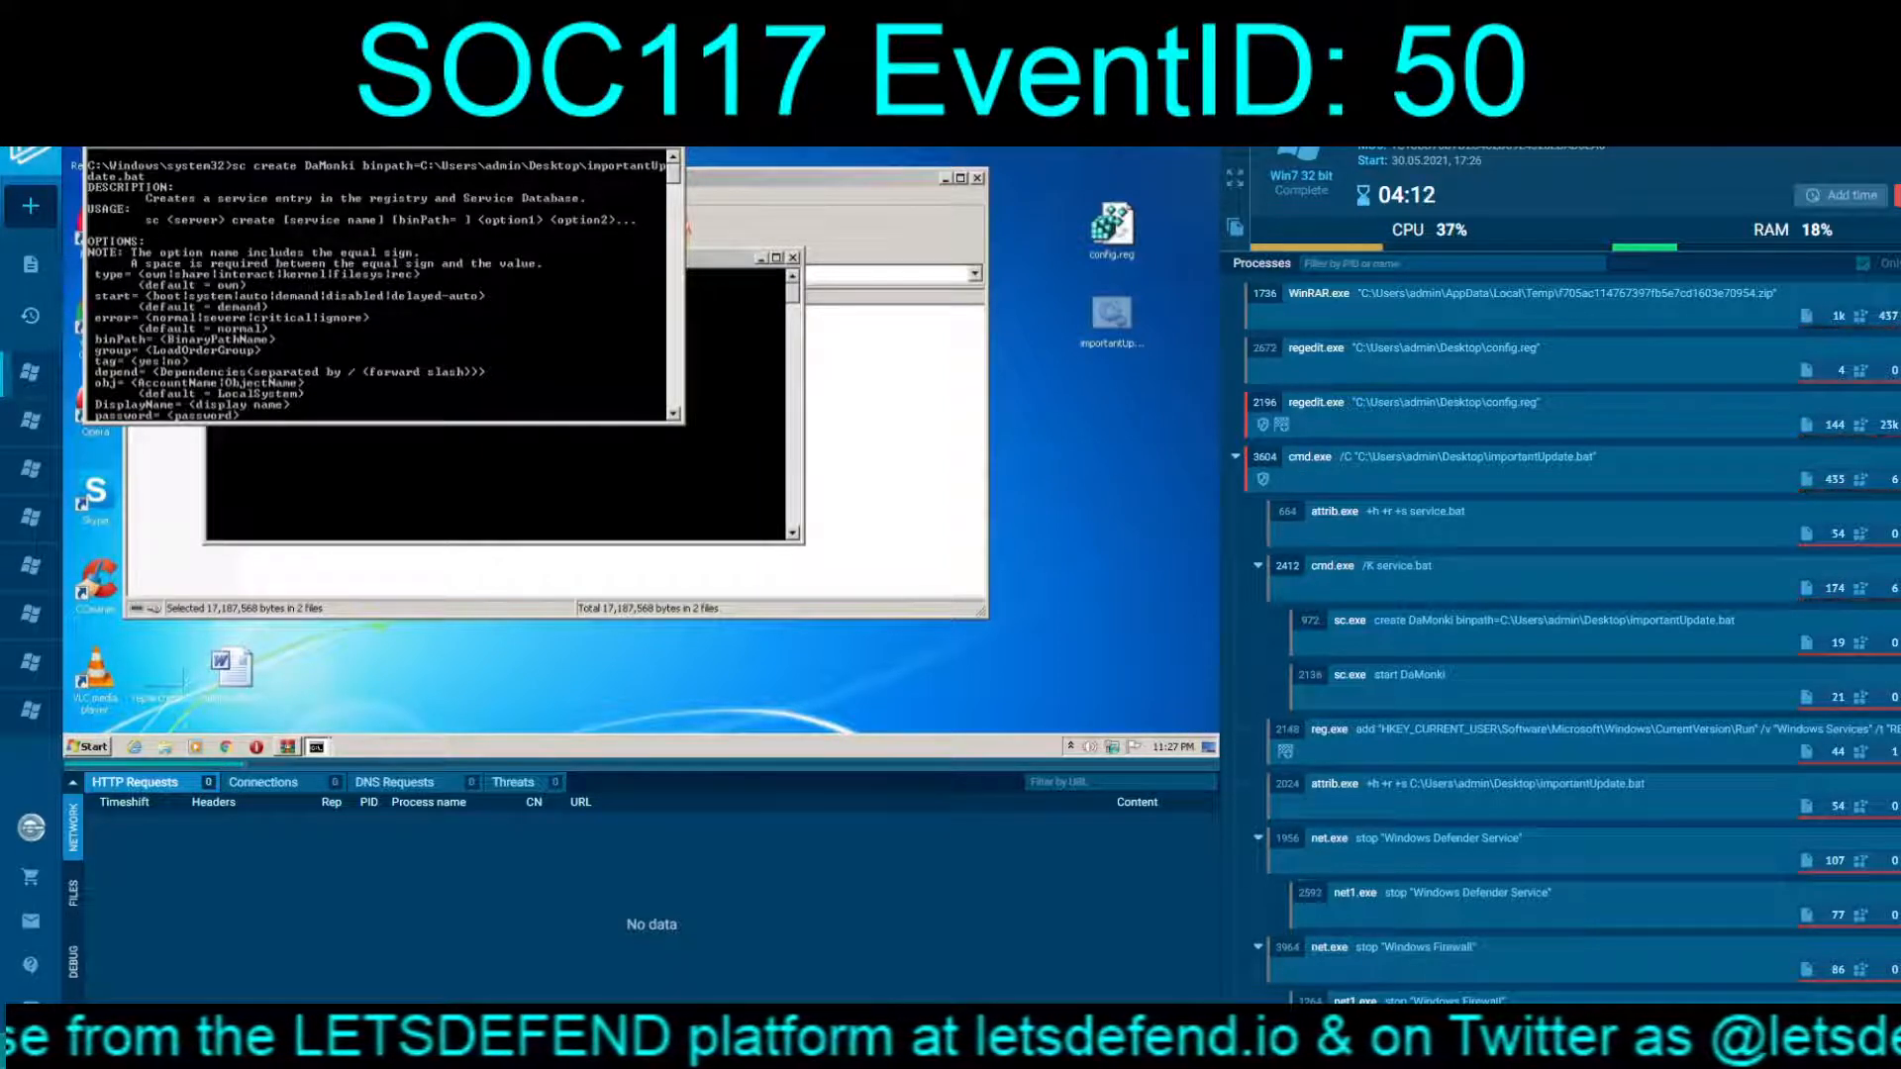
scroll(370, 191, "down", 10)
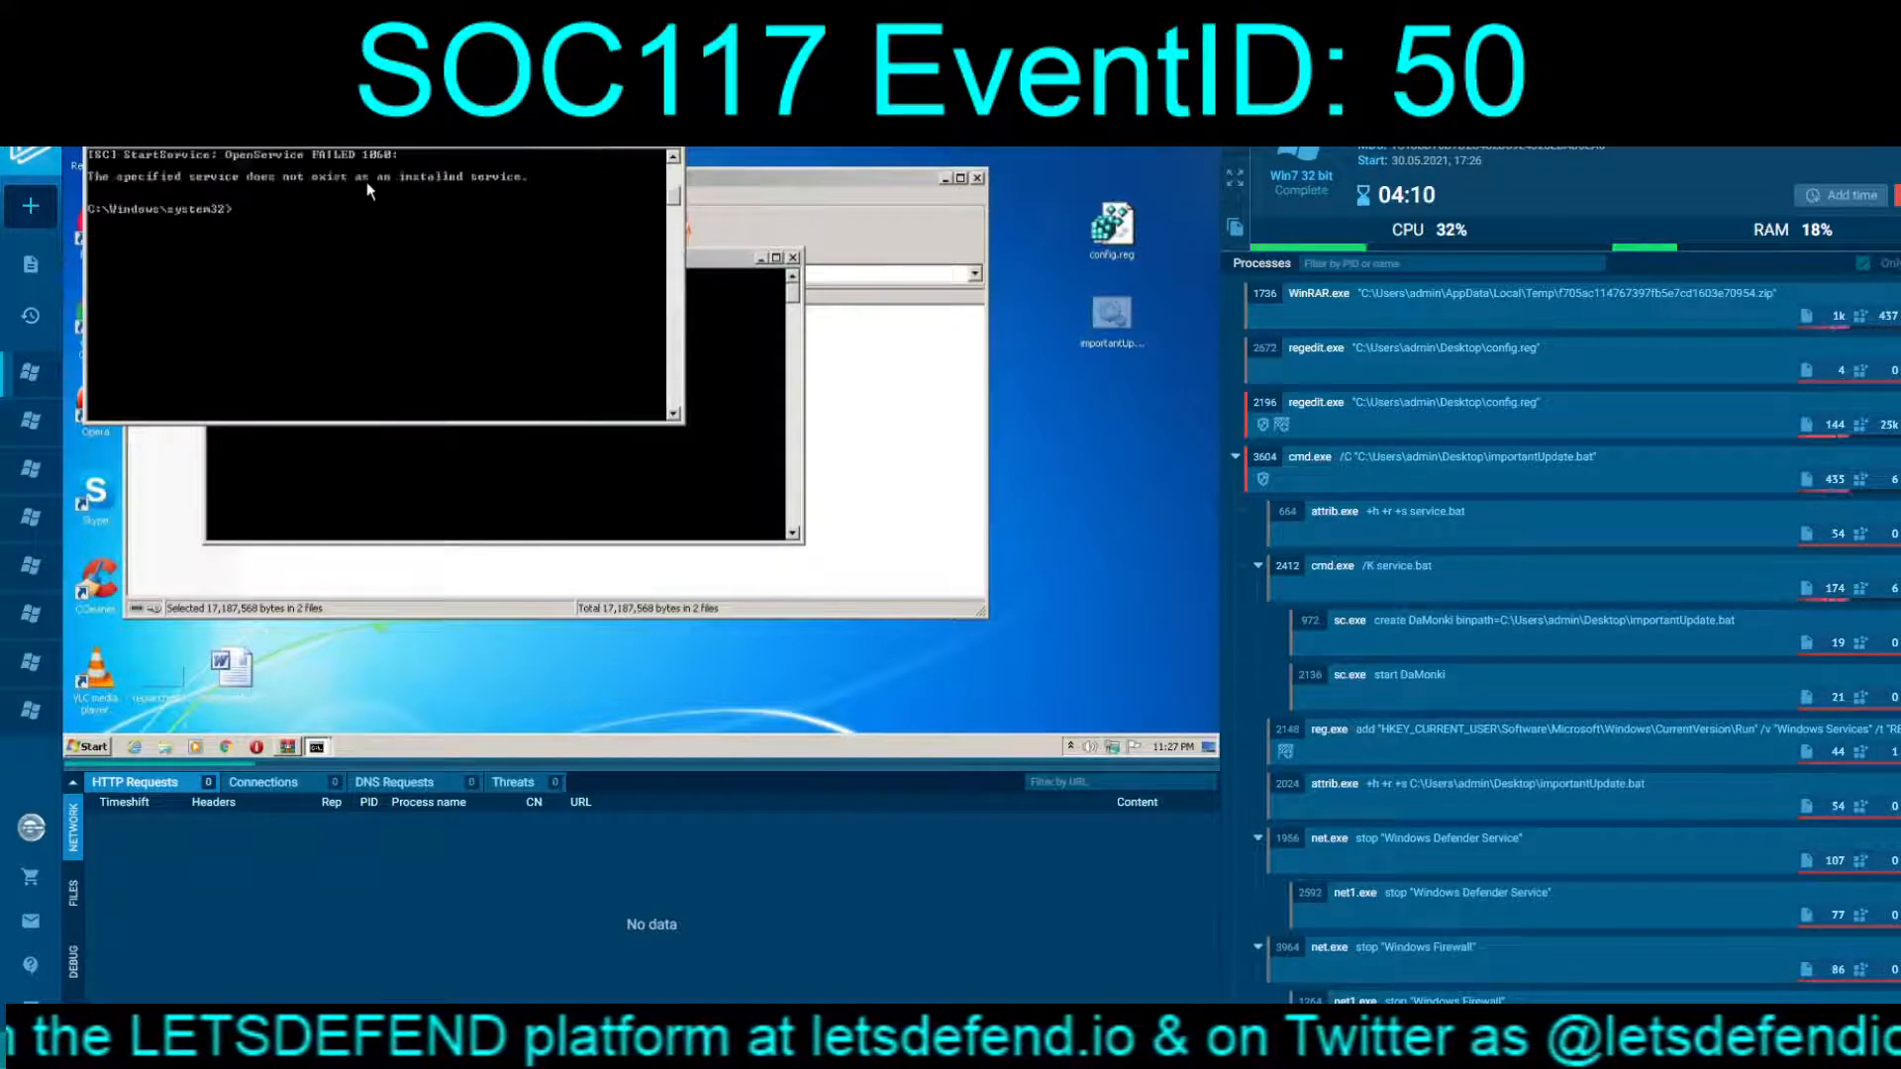
scroll(369, 191, "up", 9)
left_click(495, 484)
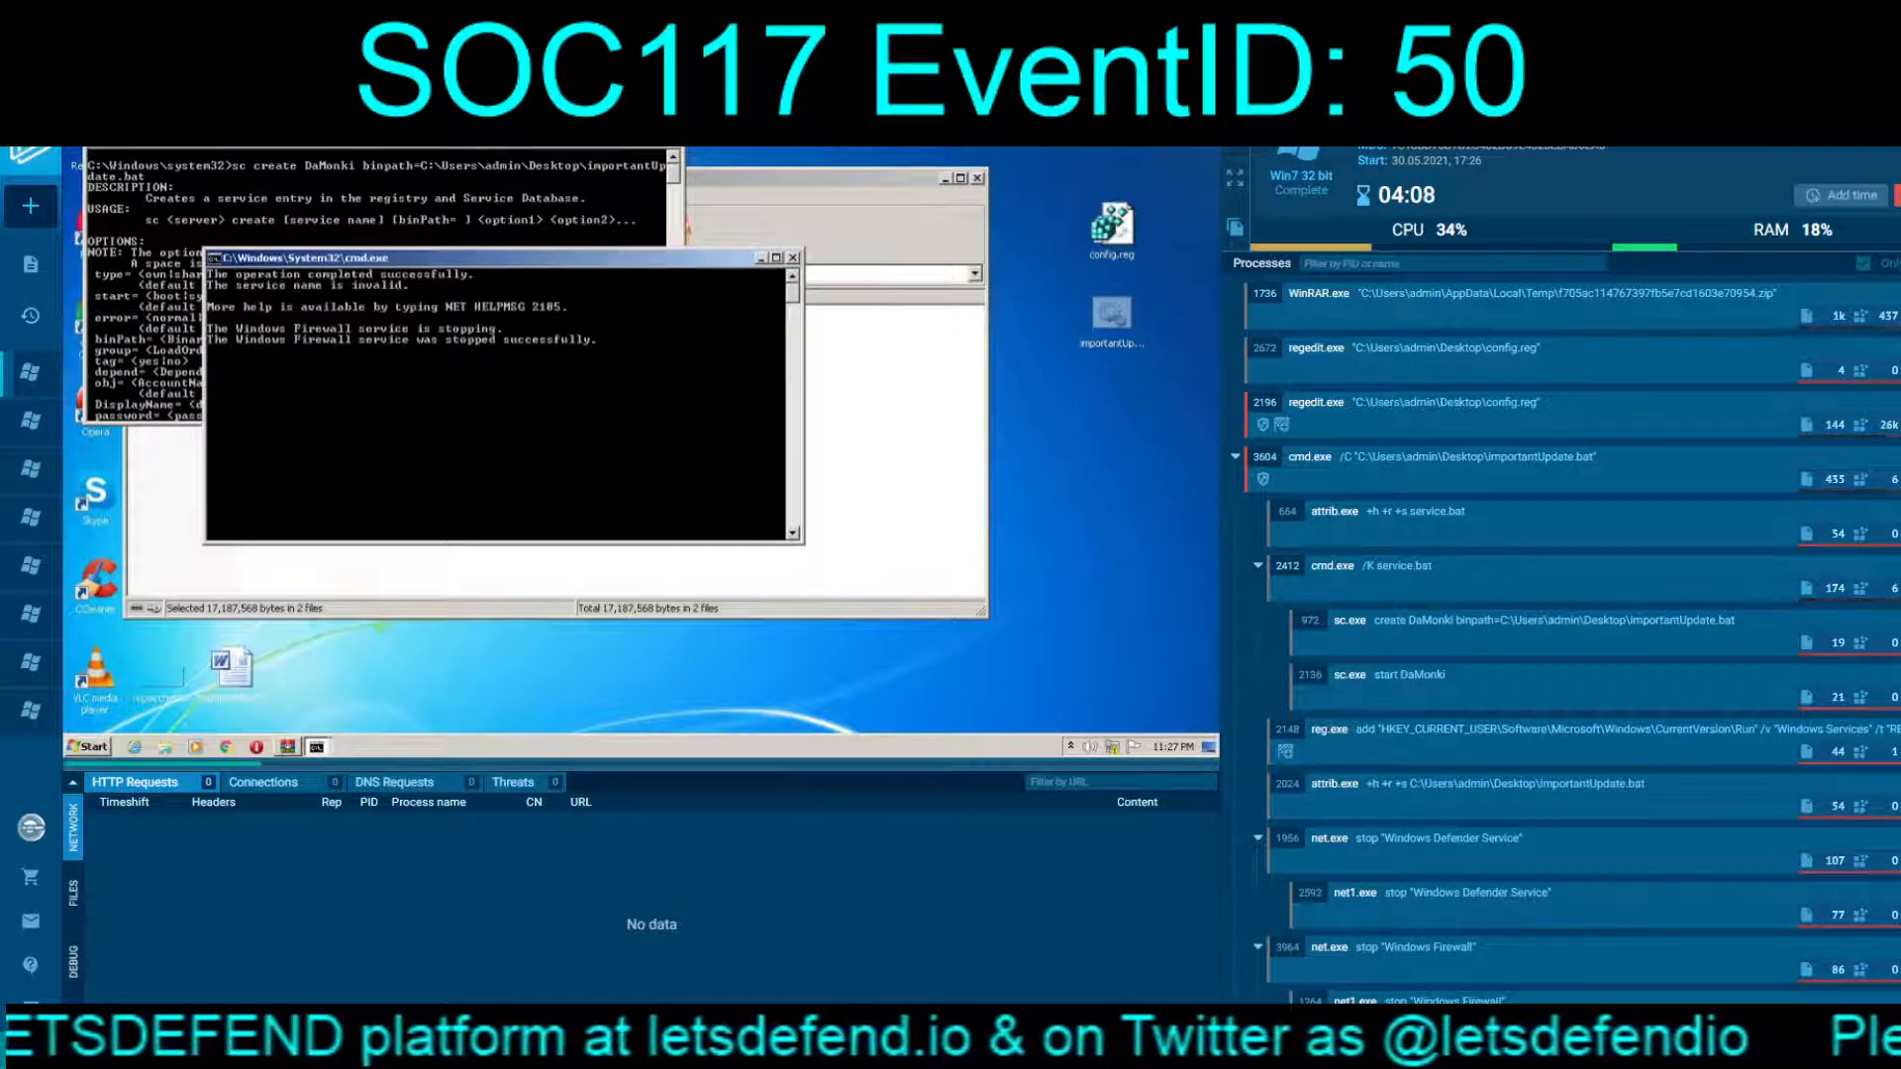
left_click_drag(475, 258, 492, 454)
mouse_move(809, 491)
left_mouse_down()
mouse_move(808, 590)
mouse_move(809, 491)
left_mouse_up()
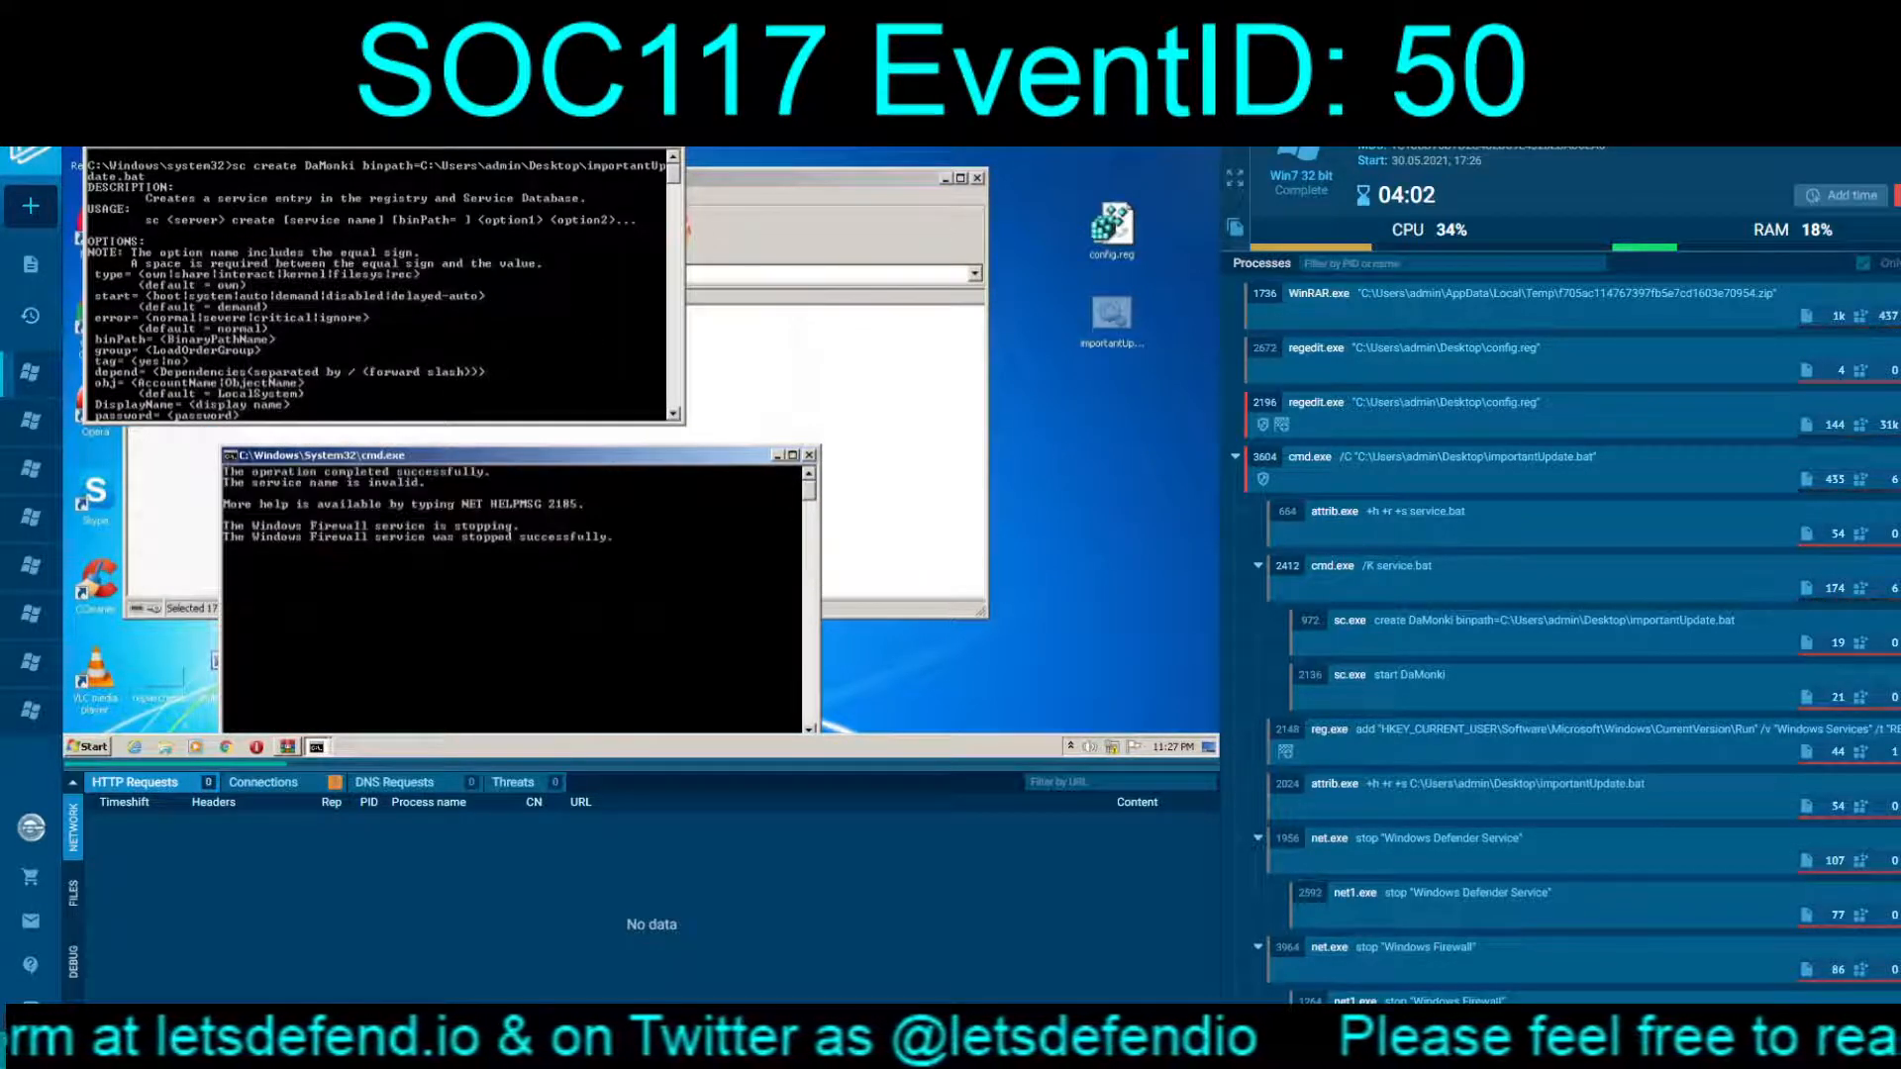
Step: Read through the upper command window's output around the "sc start DaMonki" command
mouse_move(674, 170)
left_mouse_down()
mouse_move(673, 236)
mouse_move(674, 179)
mouse_move(673, 232)
mouse_move(674, 198)
left_mouse_up()
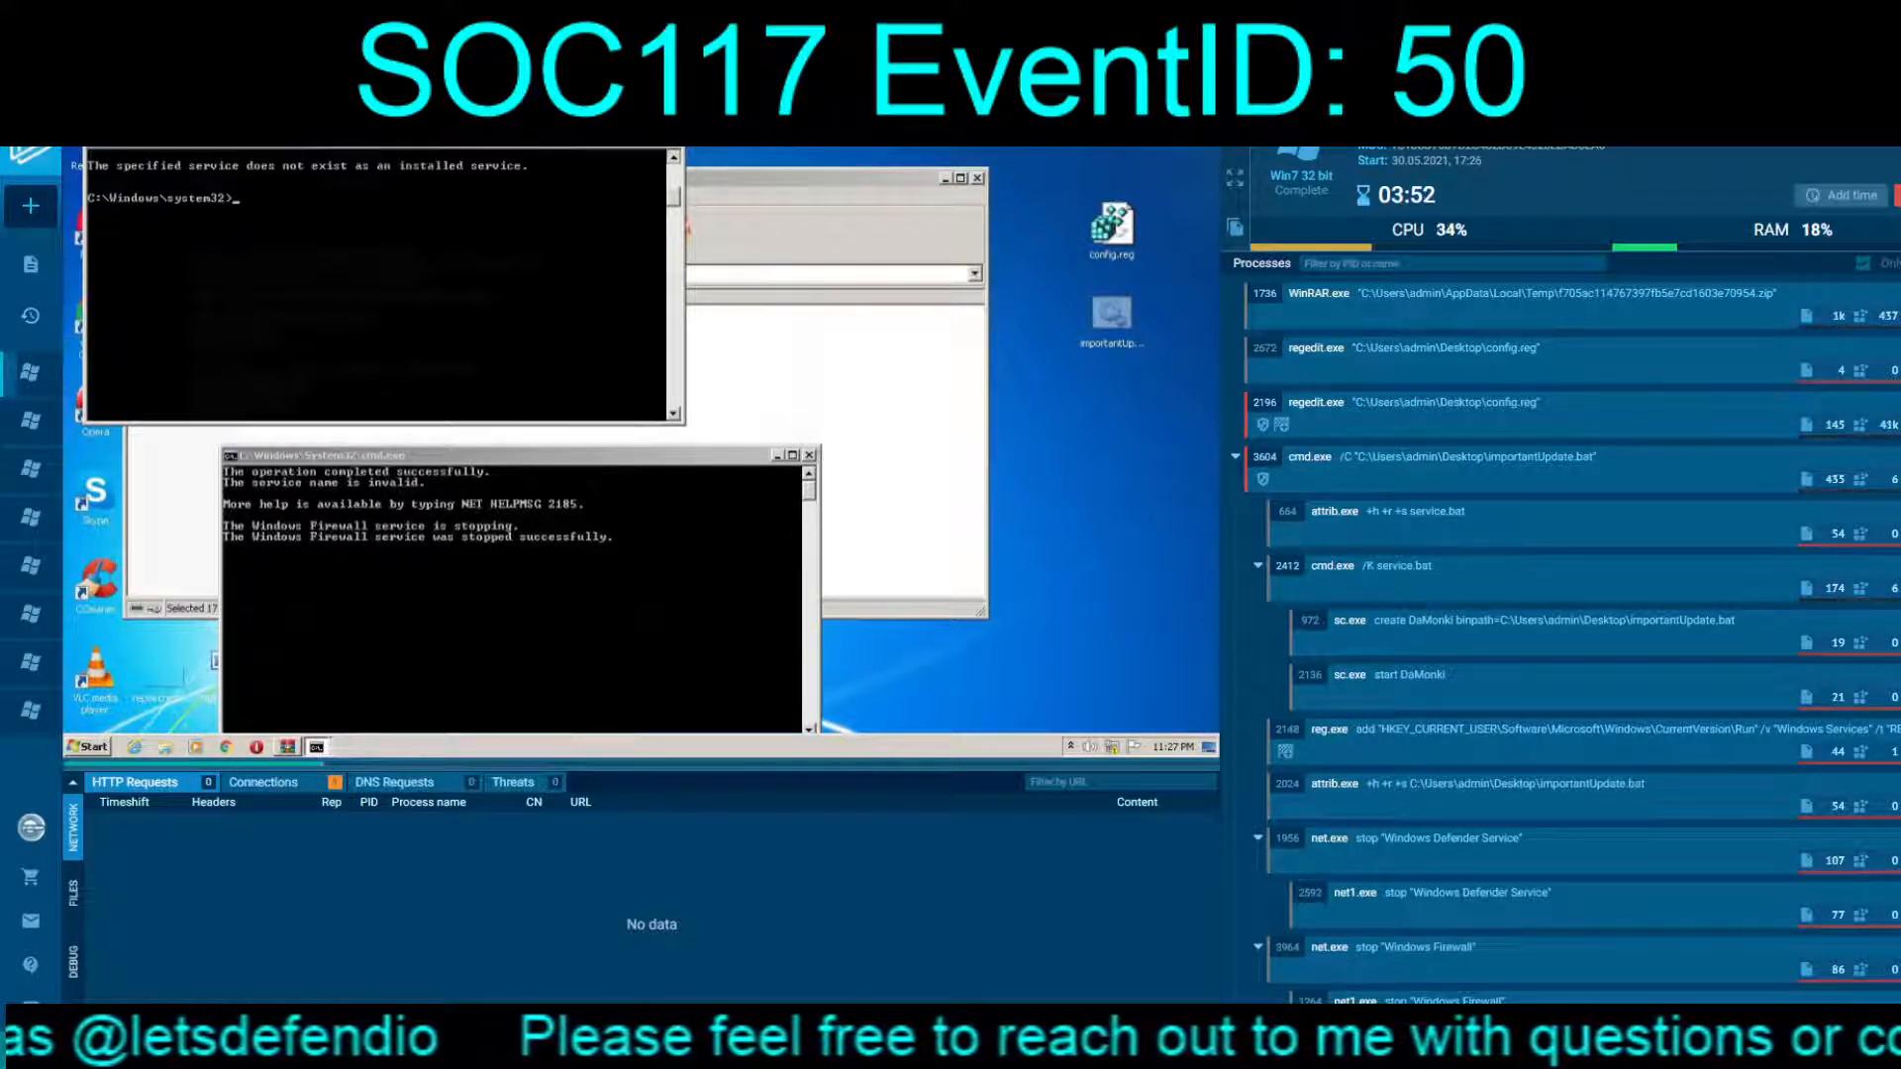
left_click(675, 158)
left_click(675, 159)
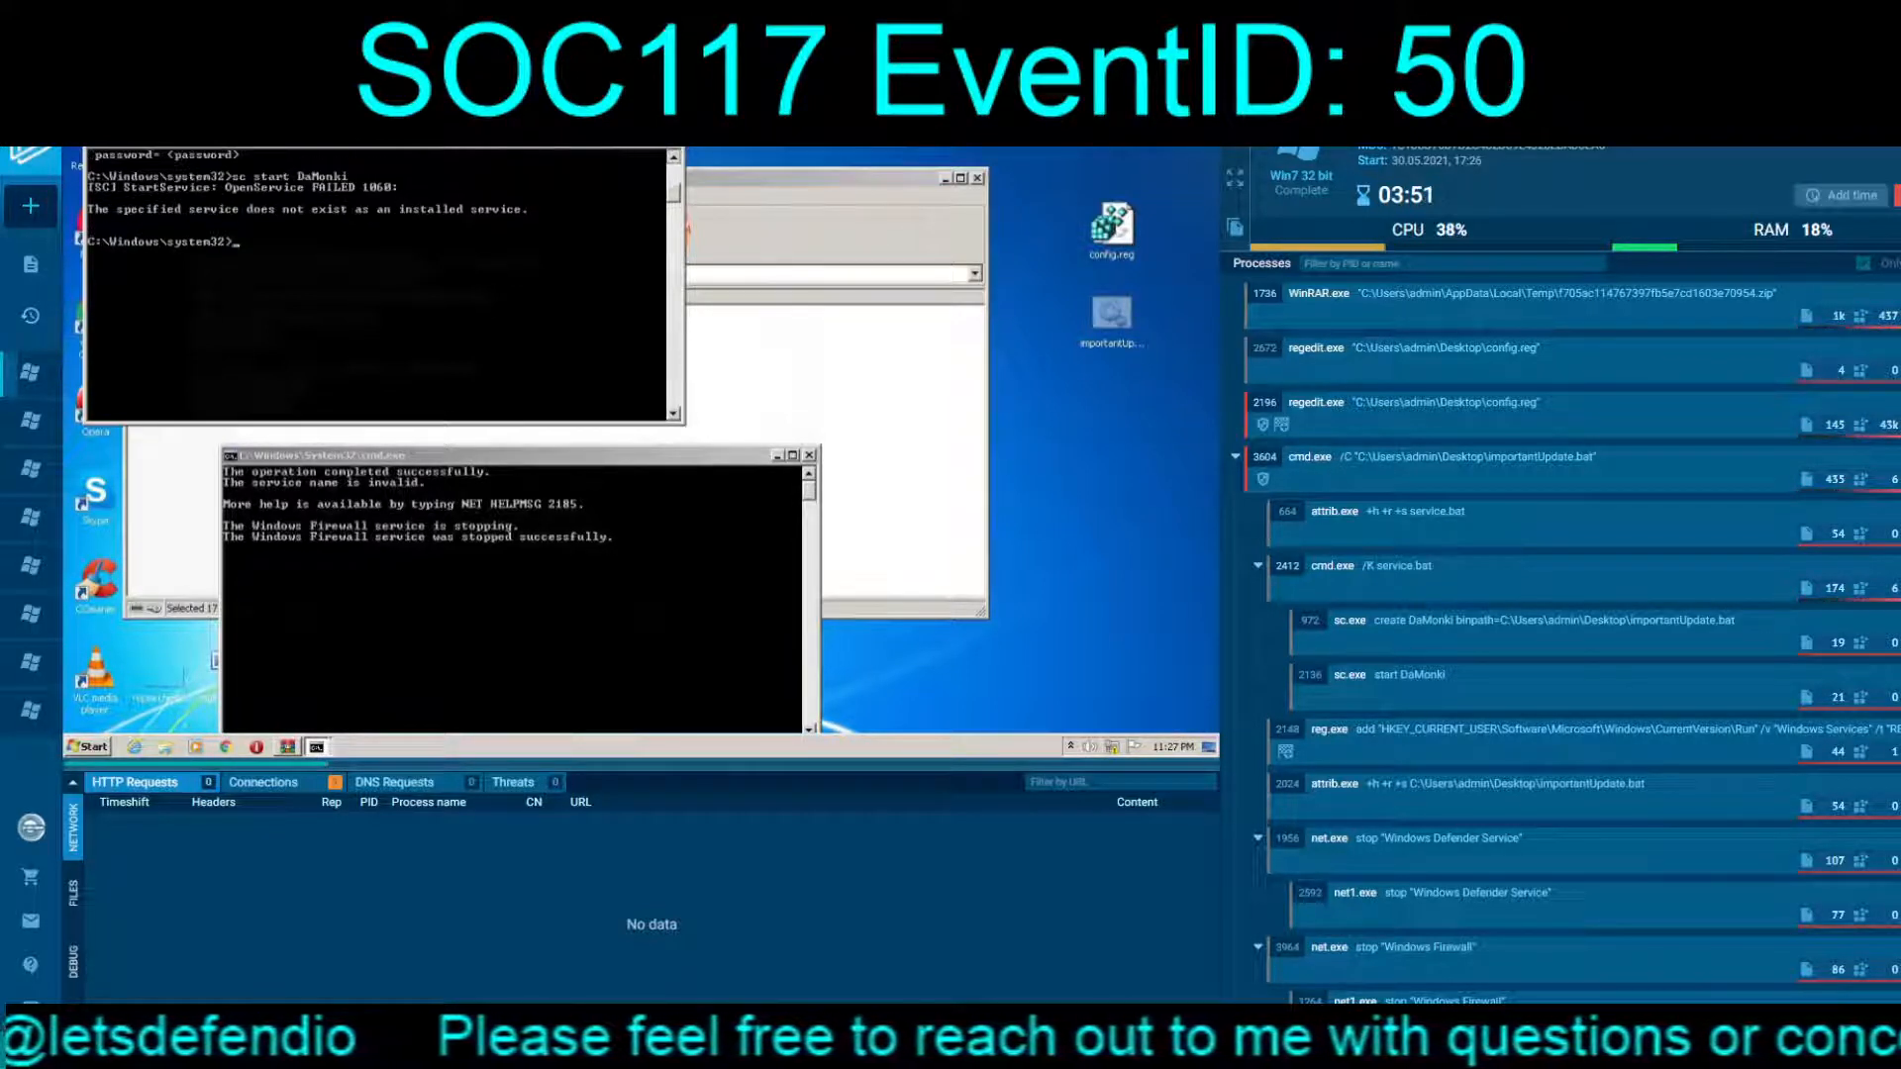
left_click(675, 158)
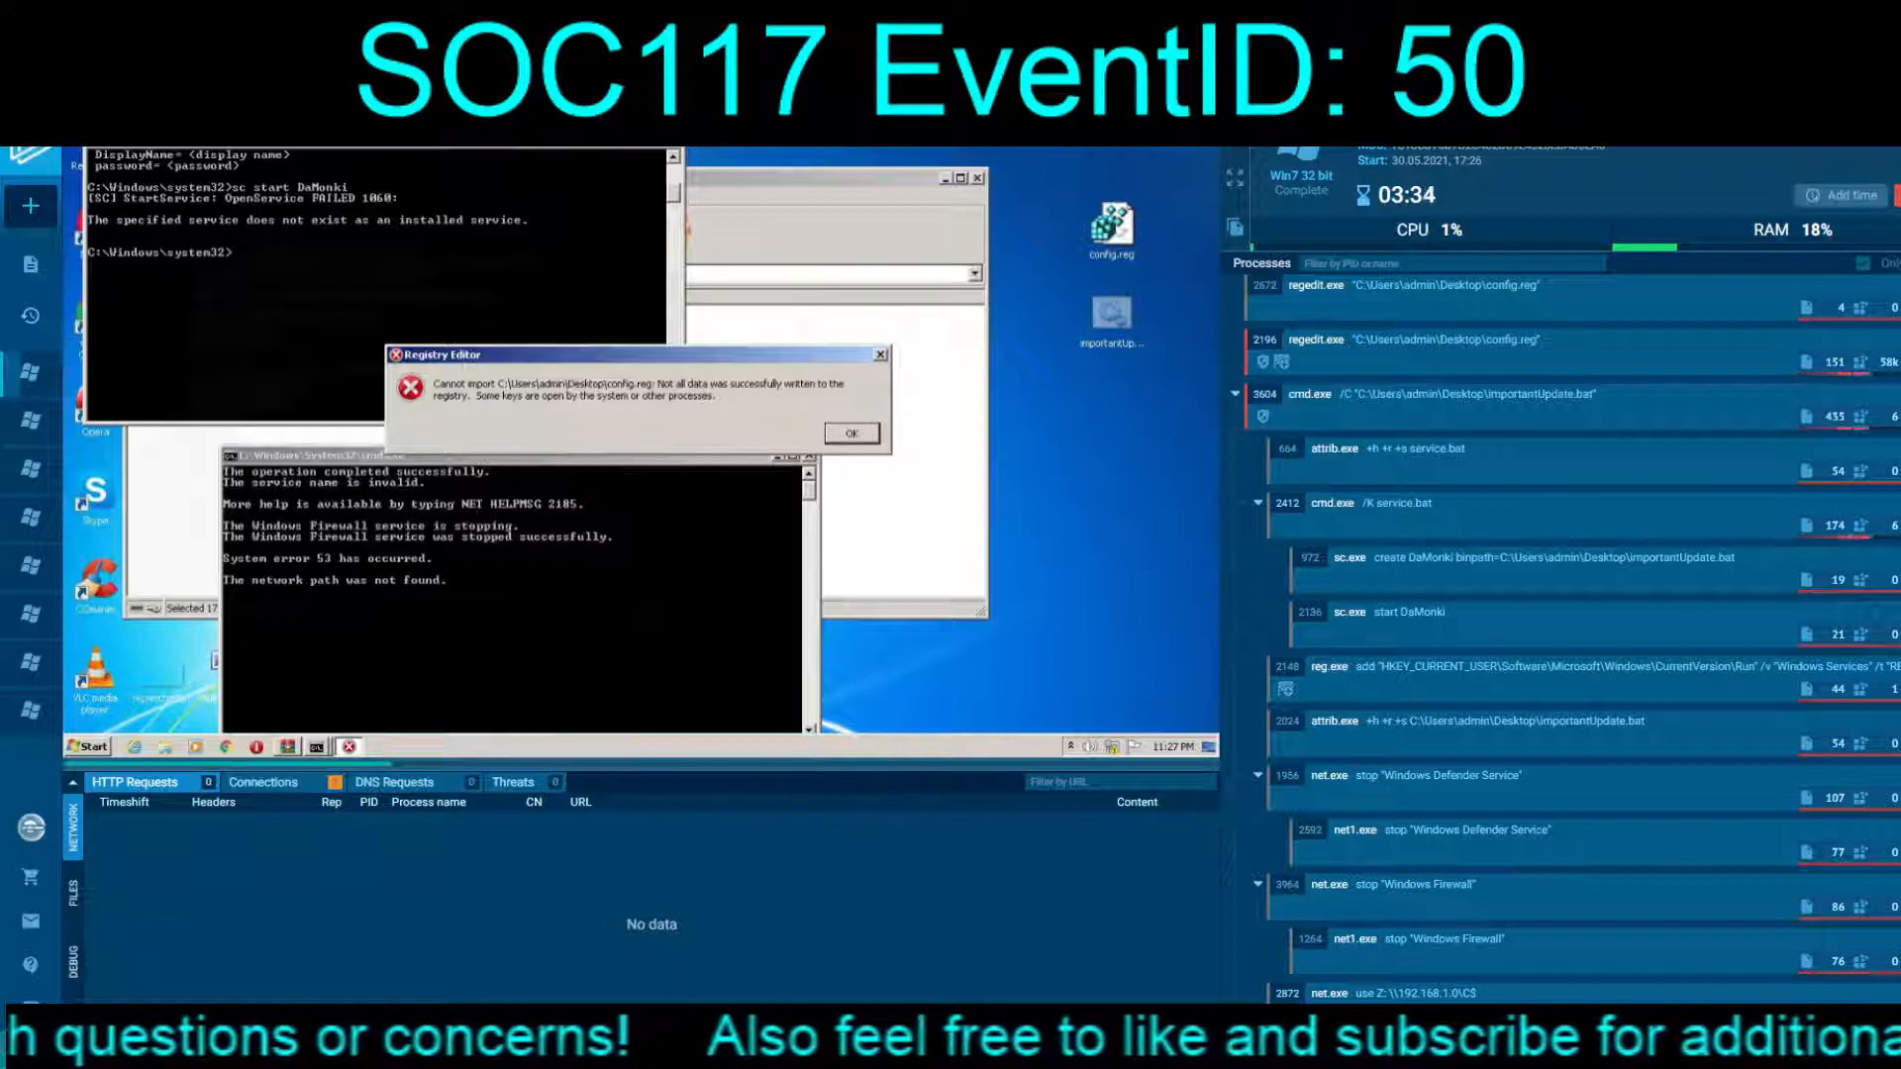
Step: Dismiss the Registry Editor error and examine the process list spawned by importantUpdate.bat
key("Return")
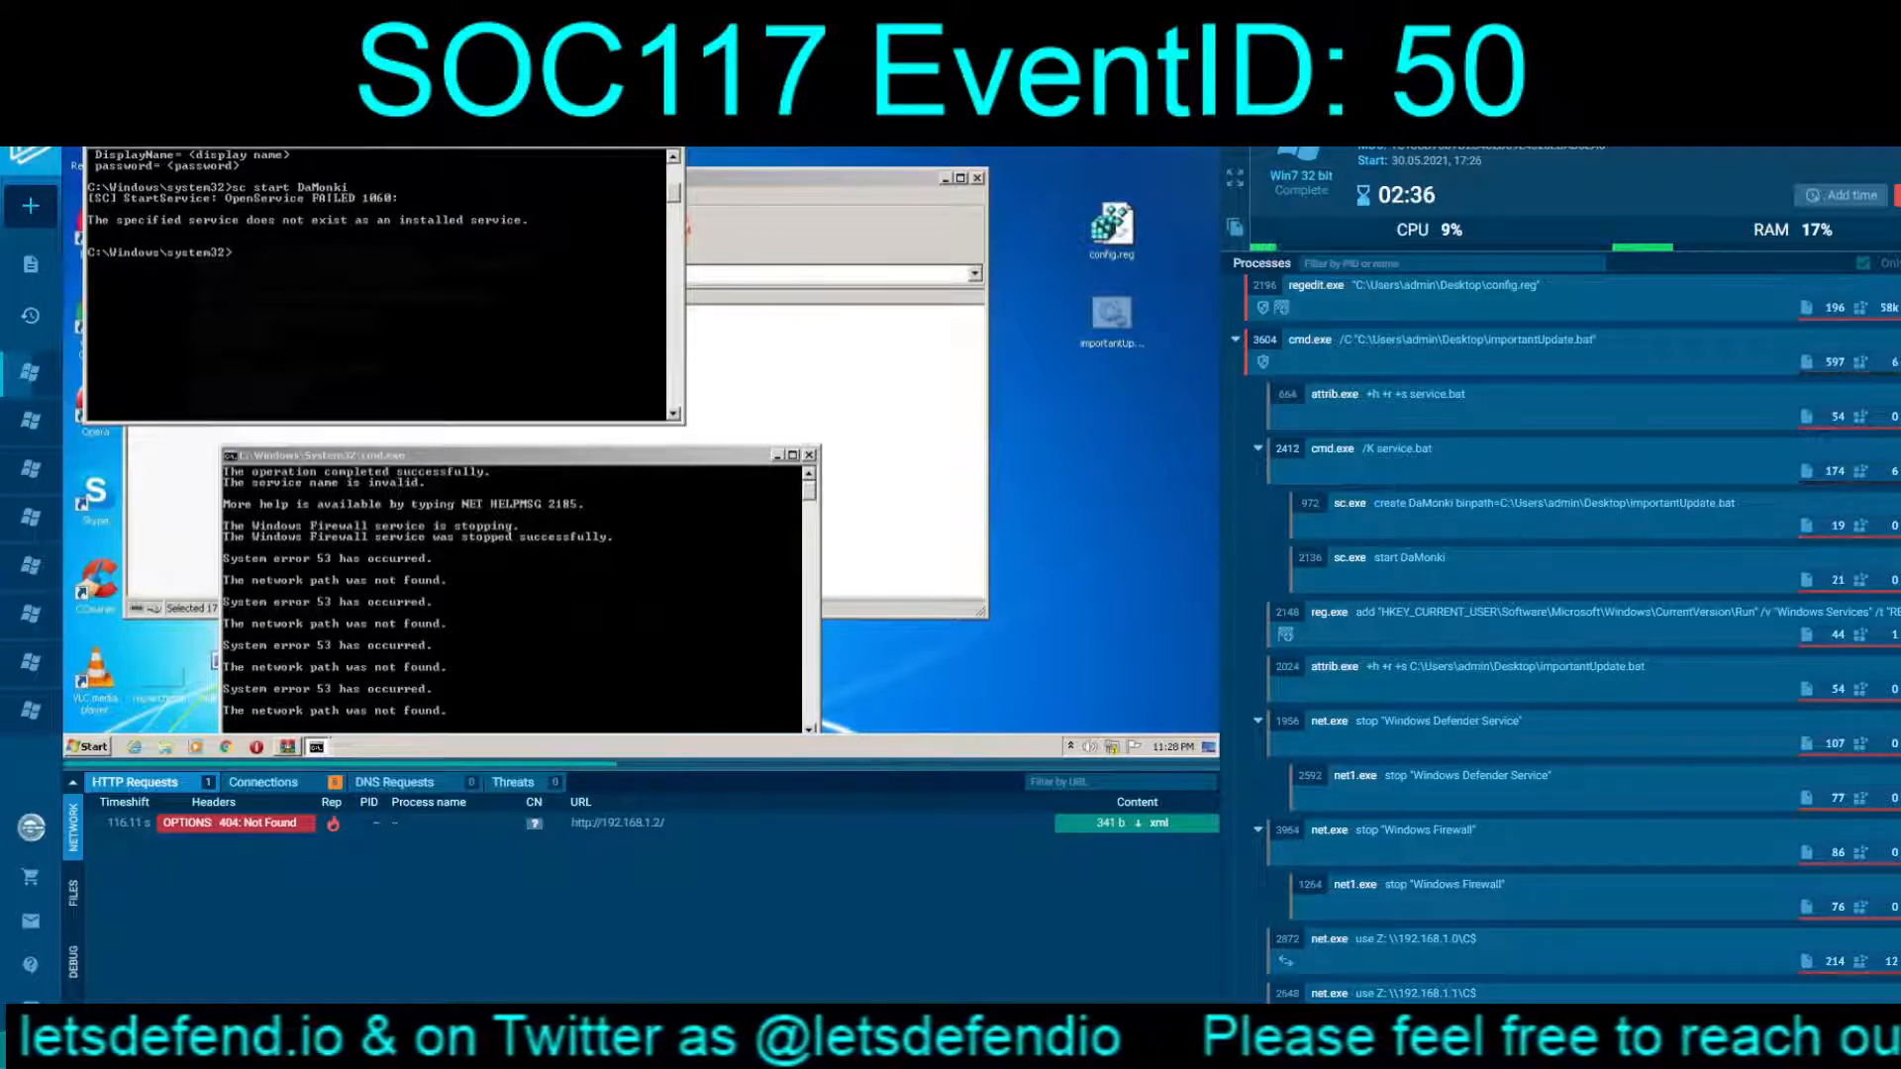
scroll(1209, 591, "down", 1)
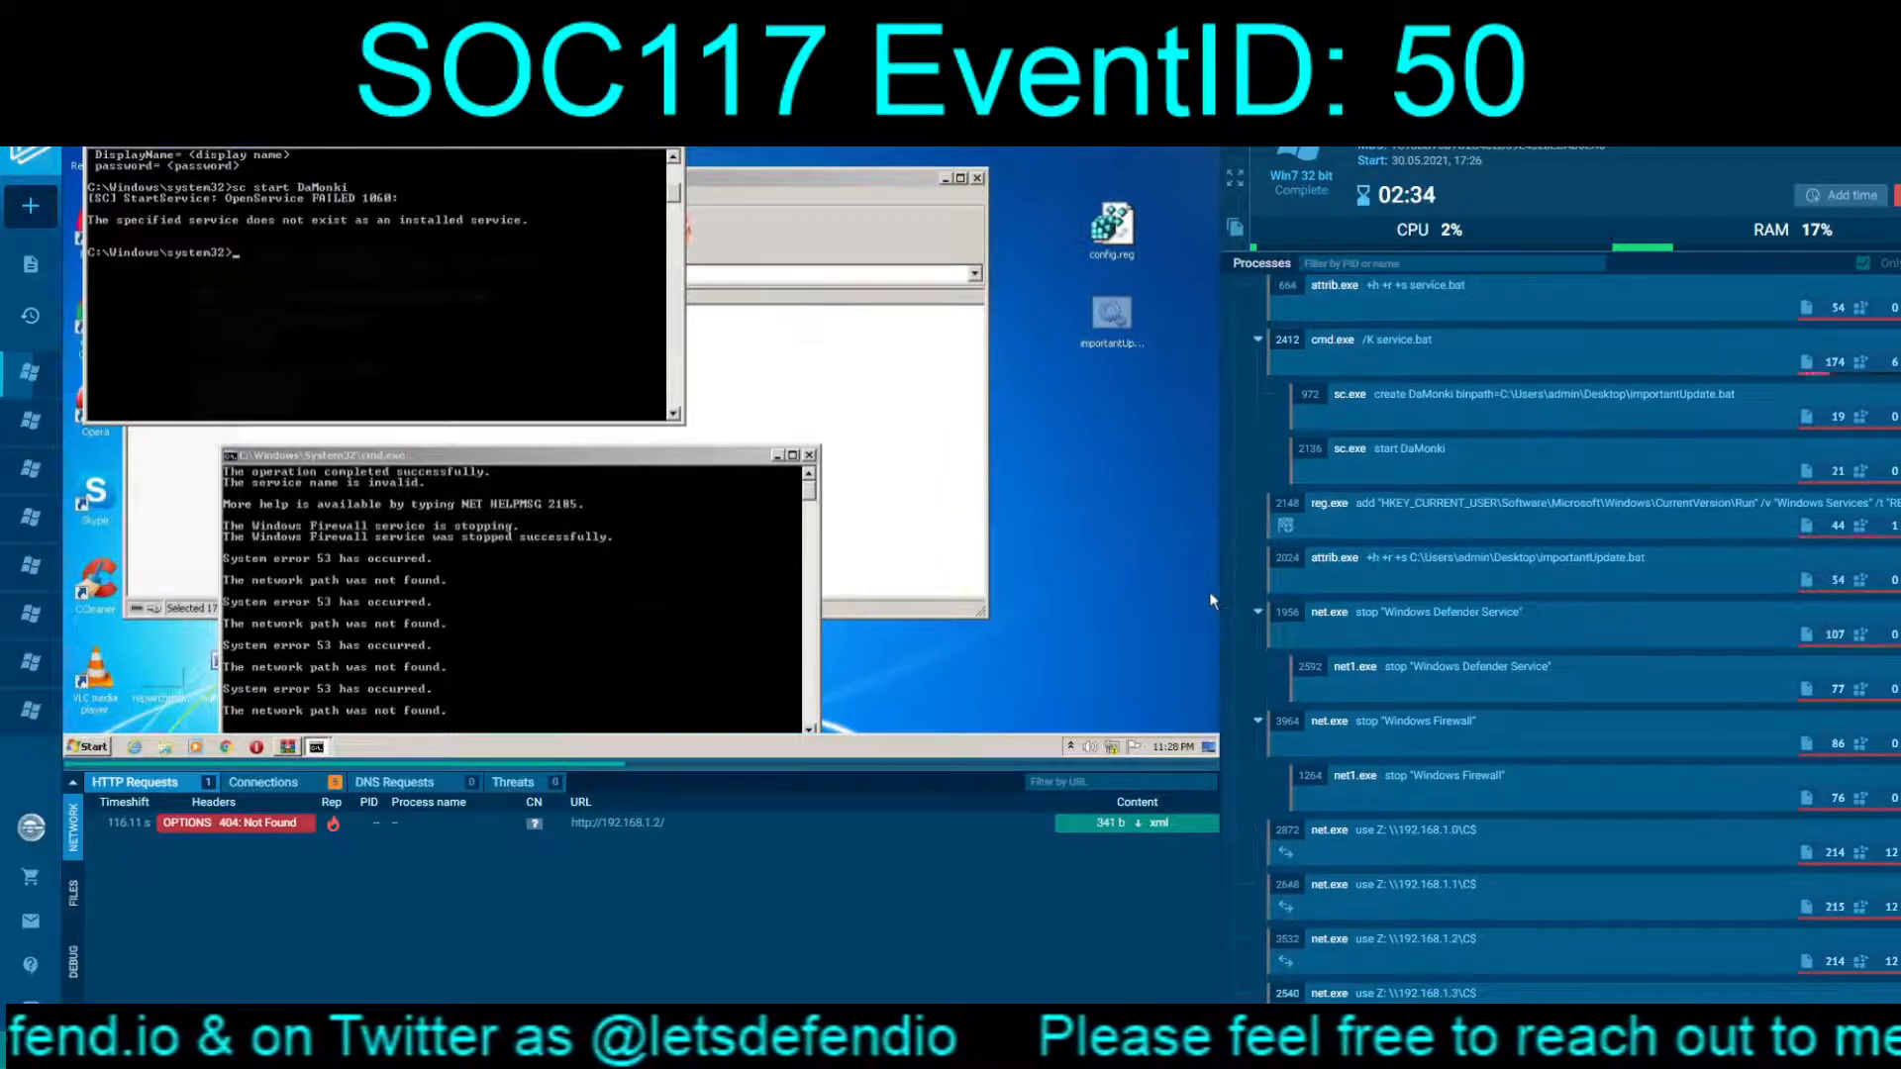
left_click(671, 284)
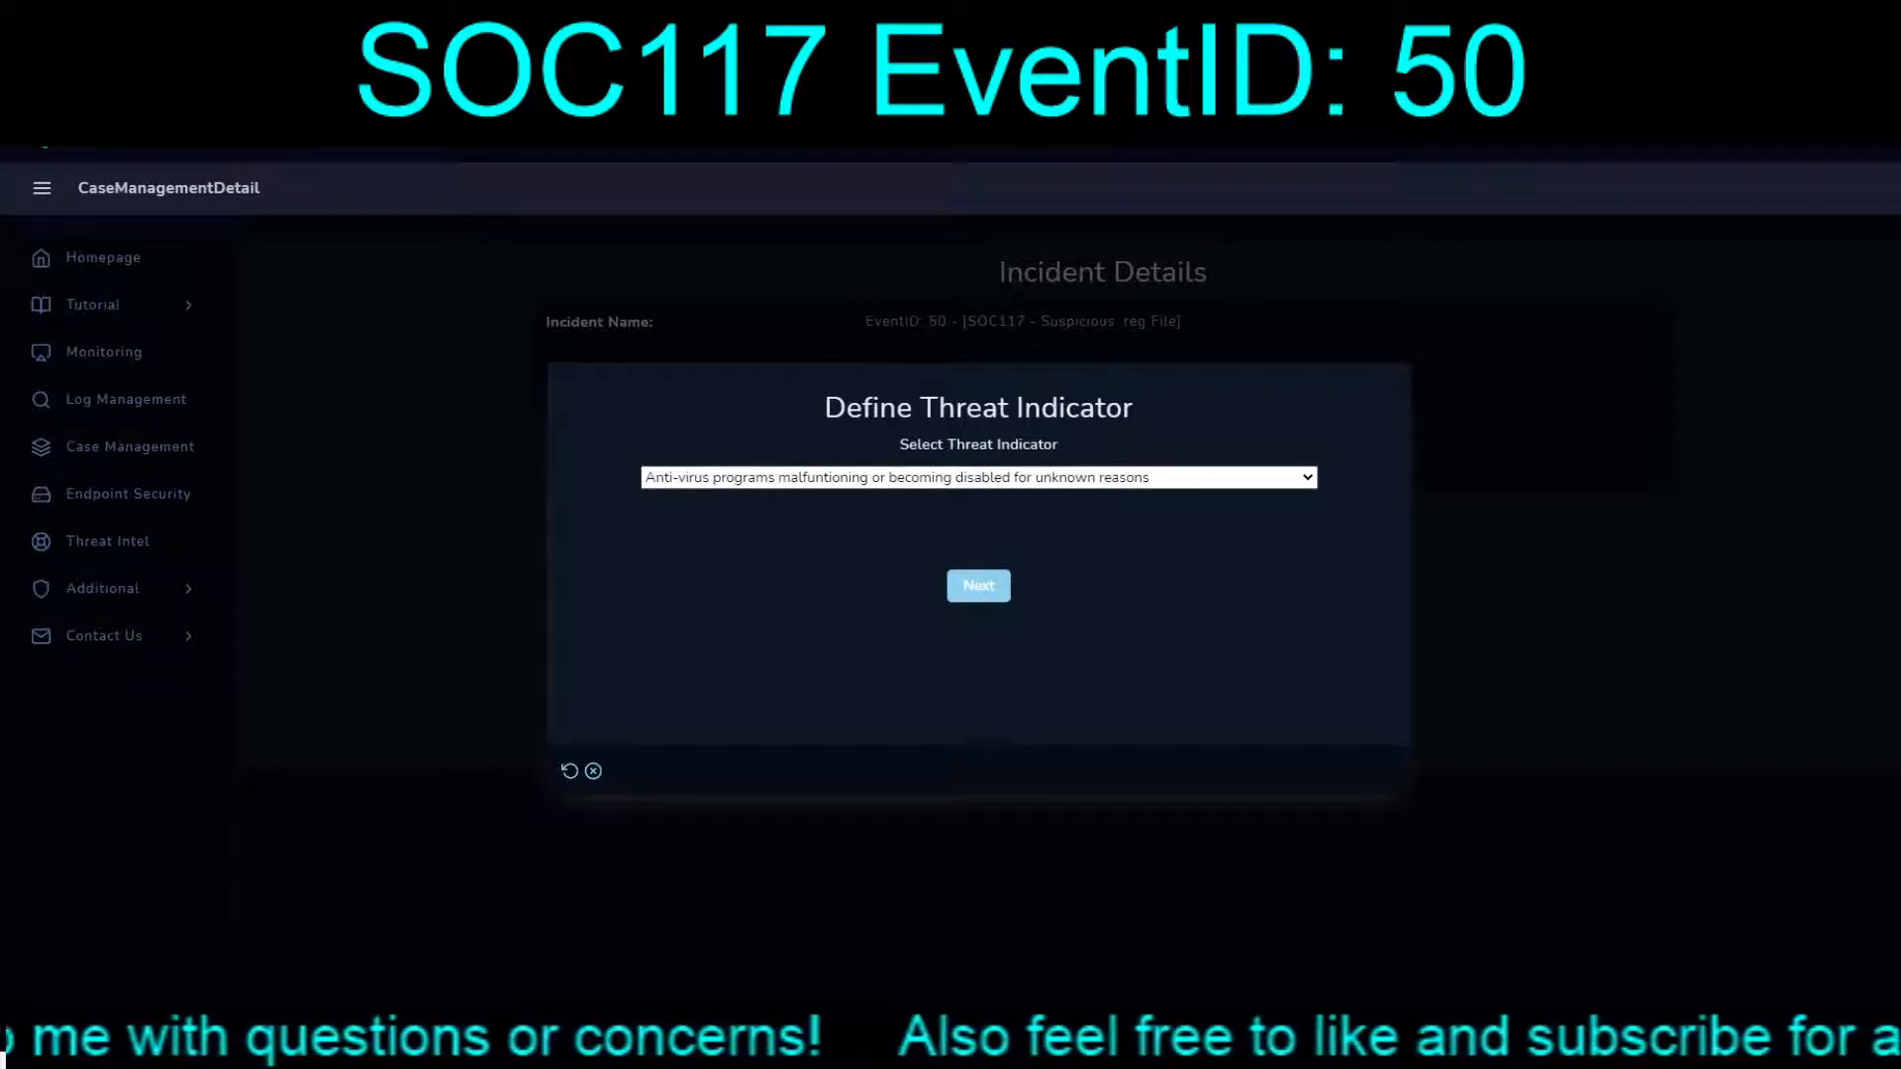
Step: Set the threat indicator to unknown or unexpected services launching automatically on system boot, and mark the malware as not quarantined and non-malicious
key("Down")
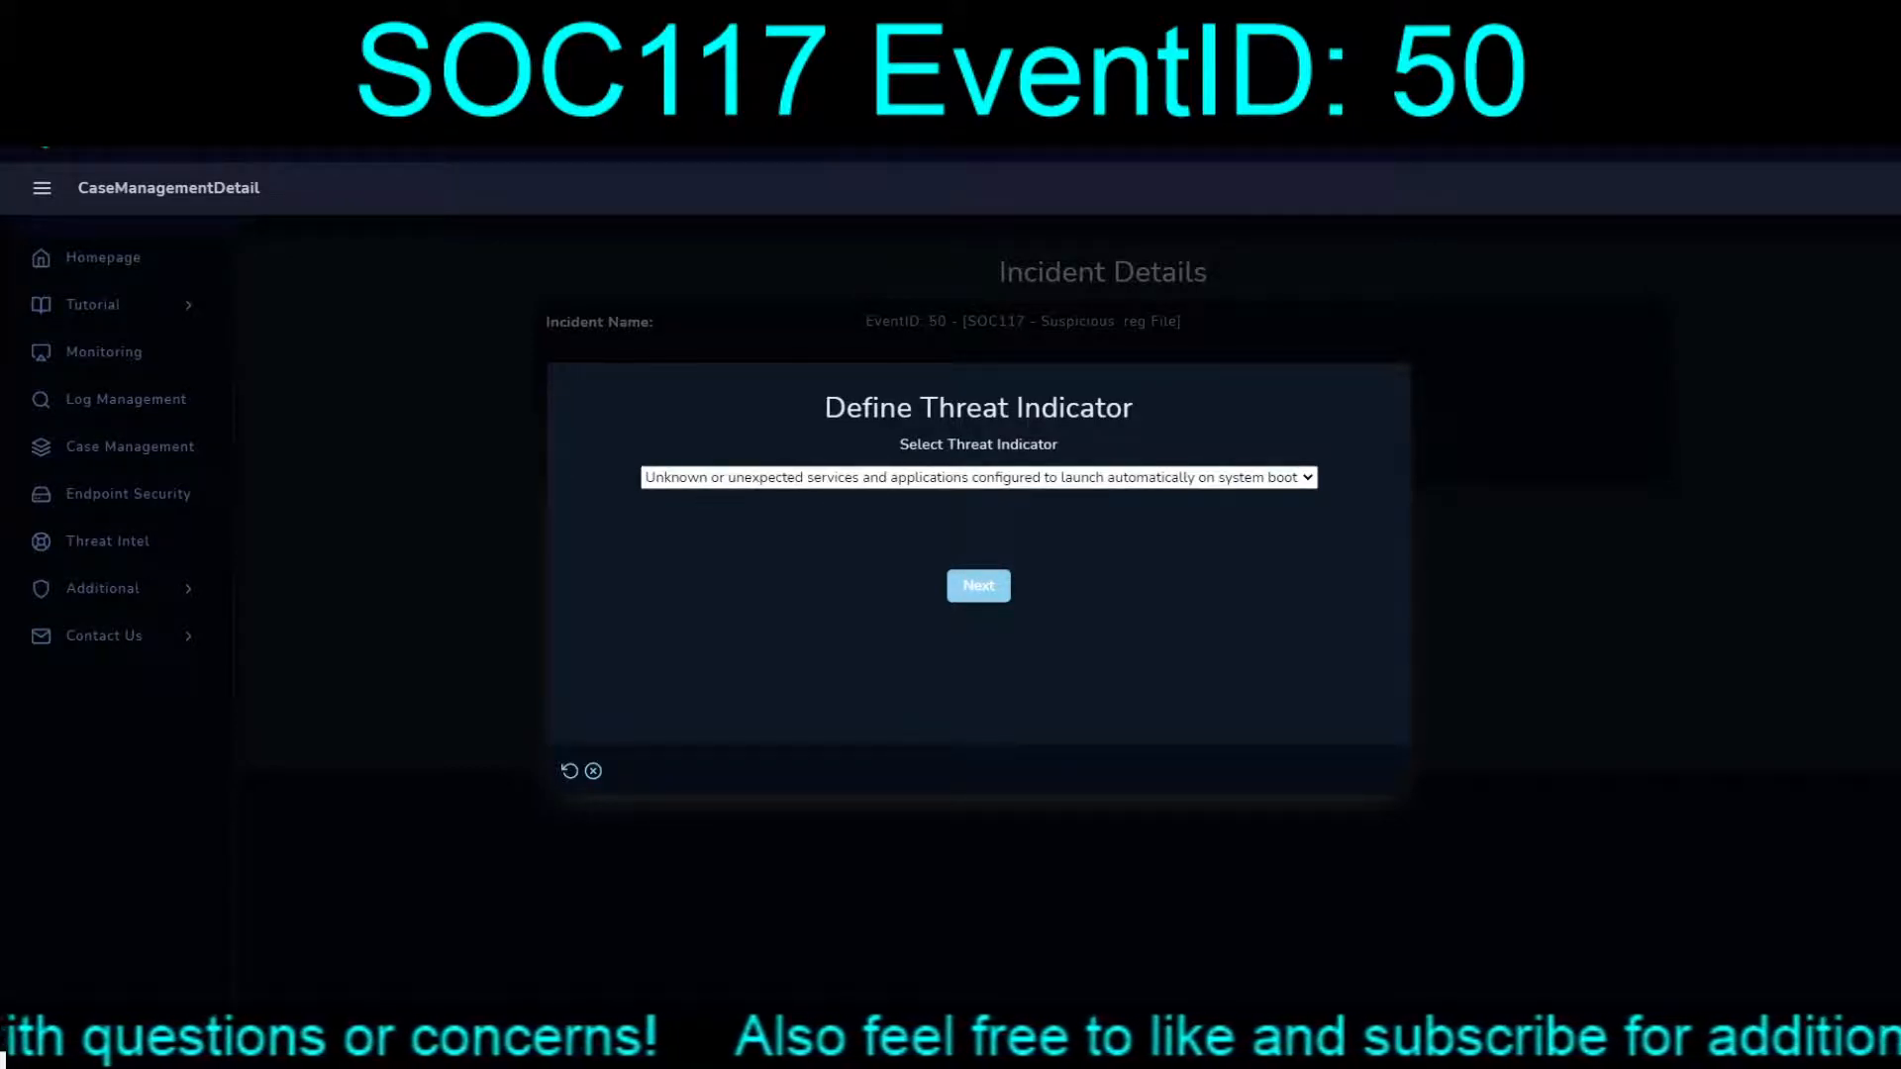
key("Tab")
key("Return")
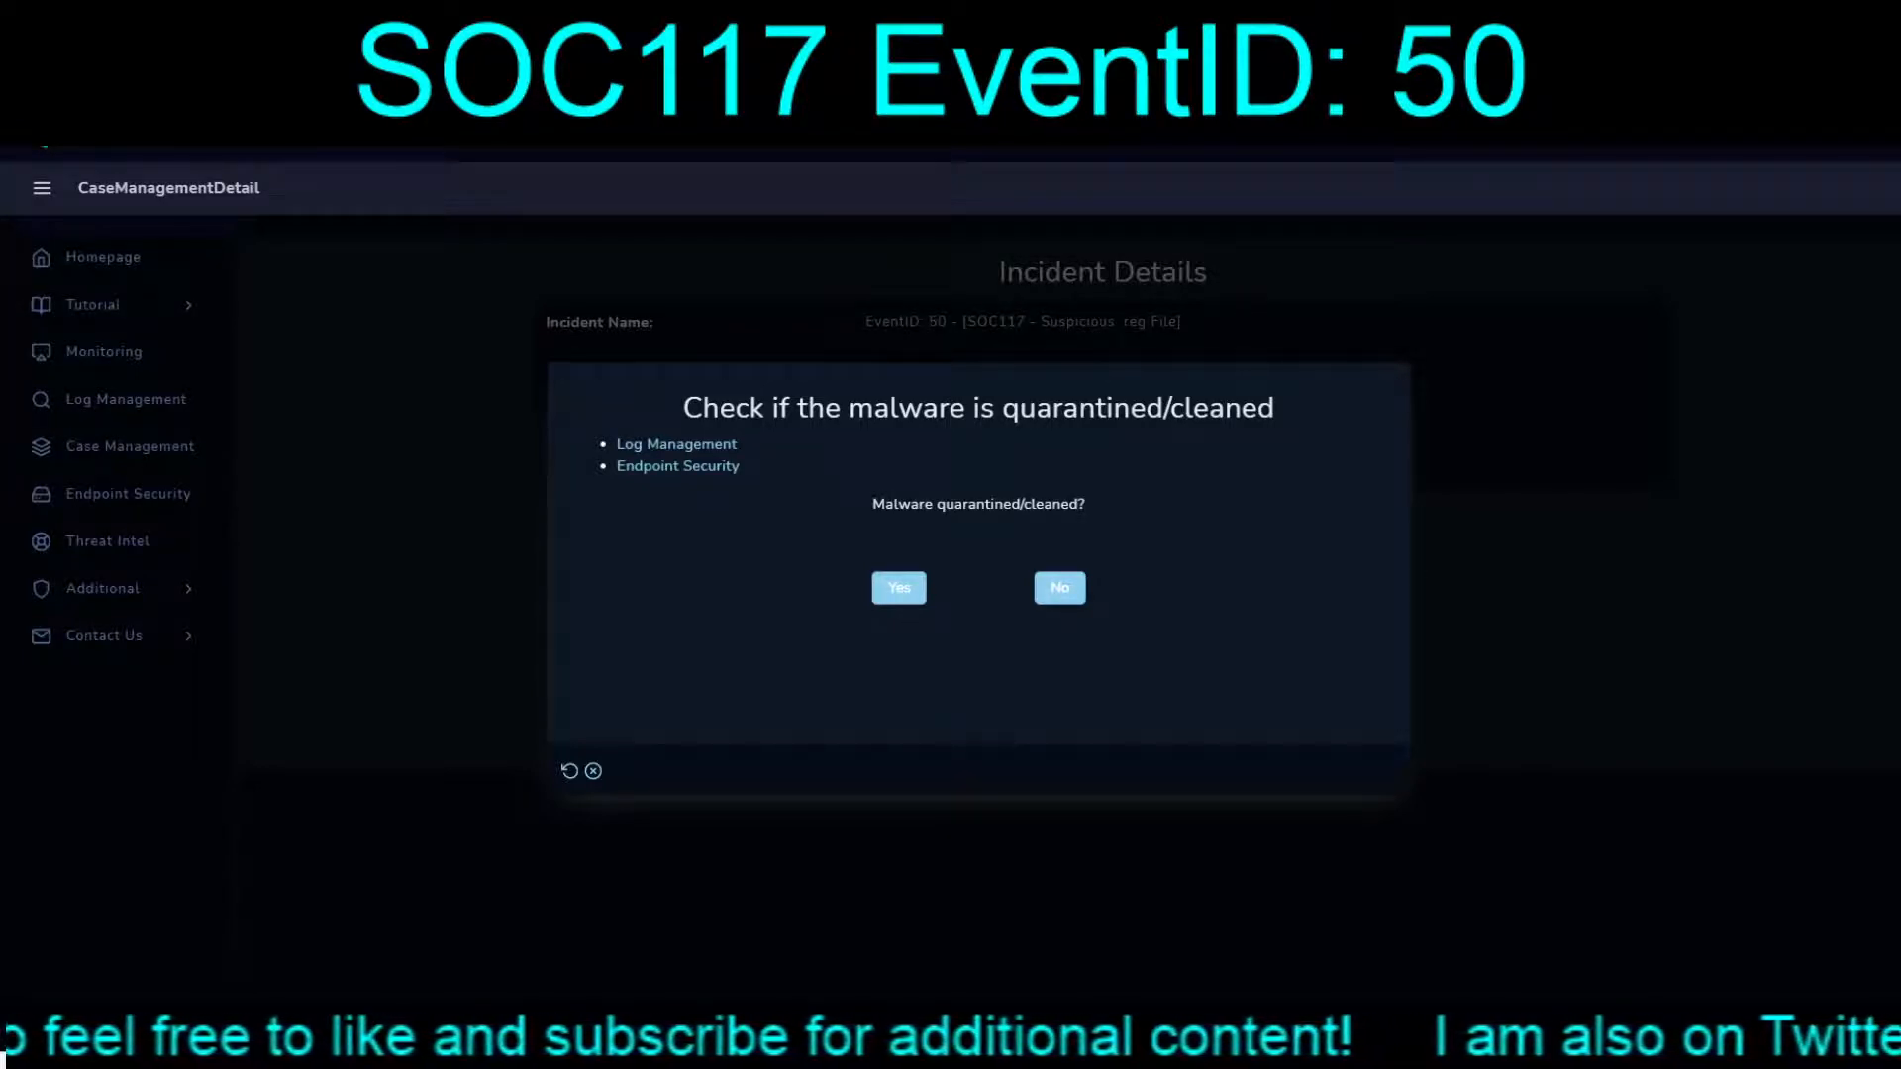
left_click(1059, 589)
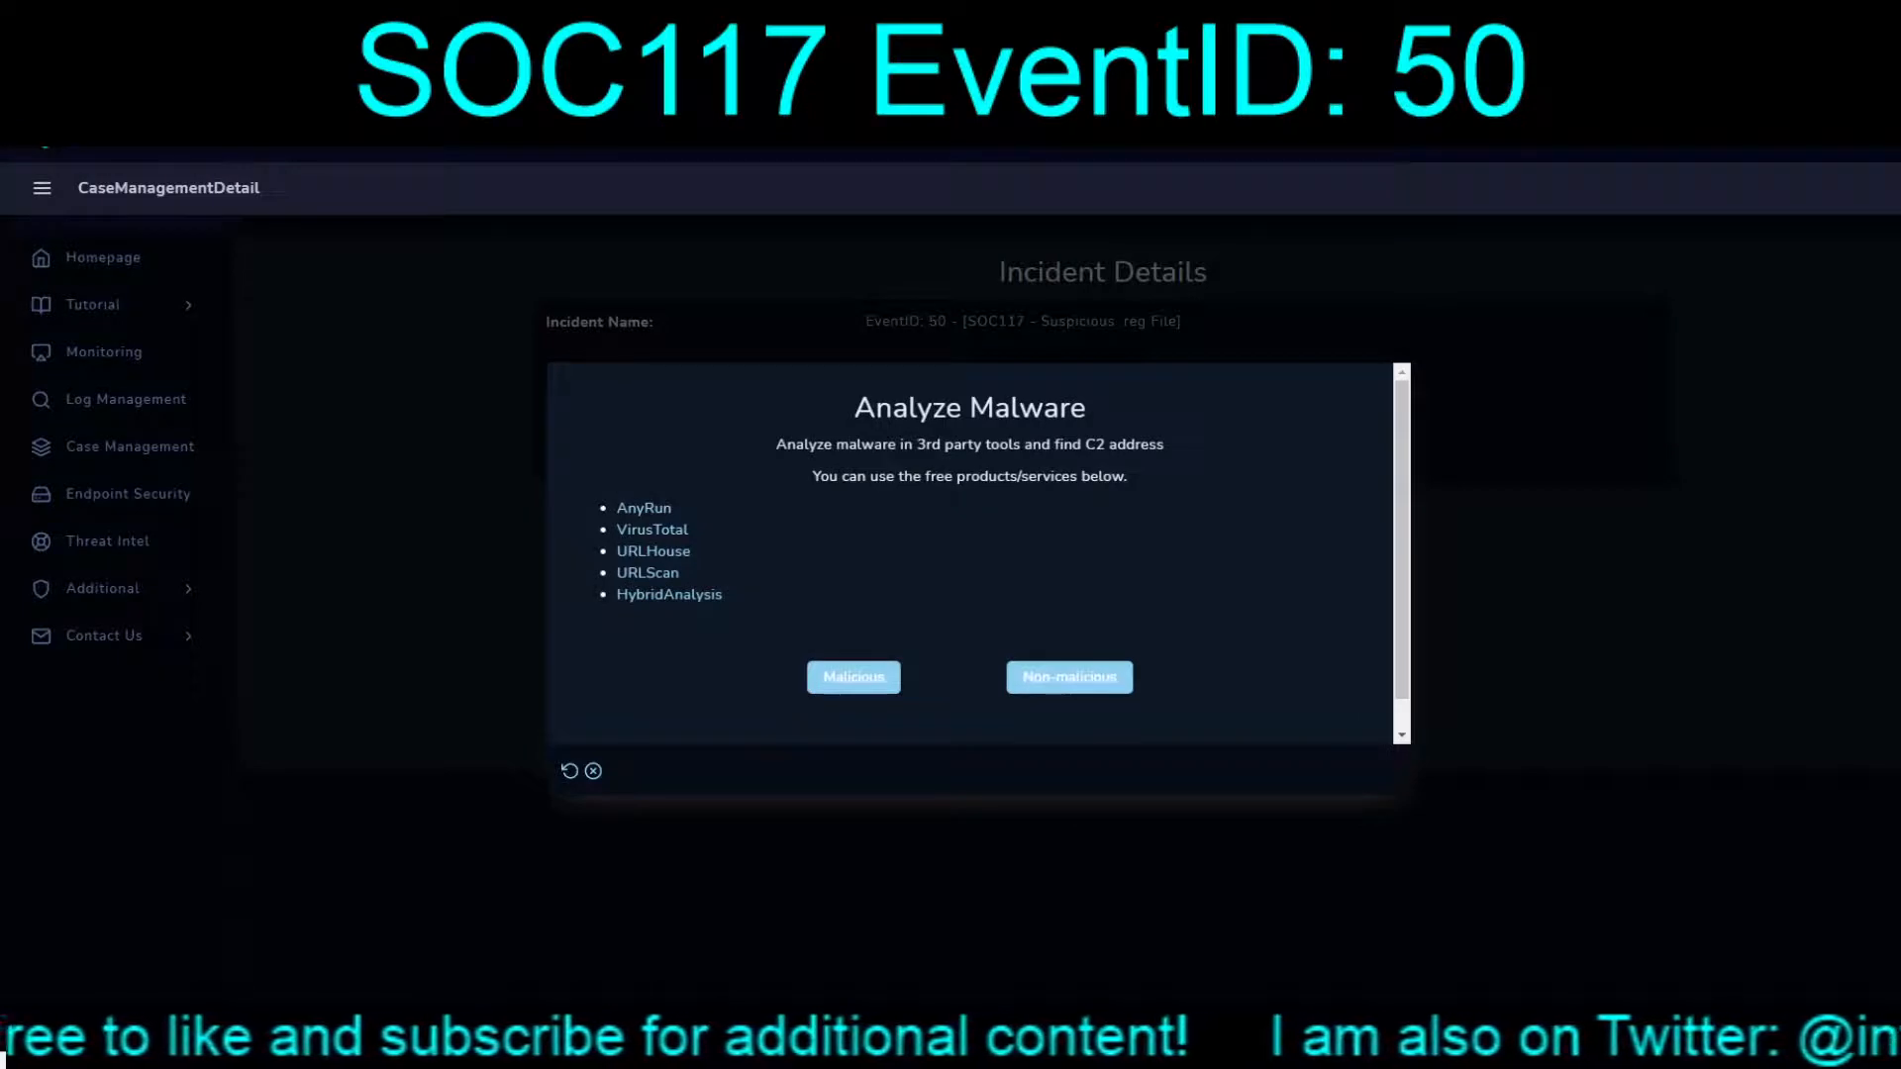
left_click(1069, 677)
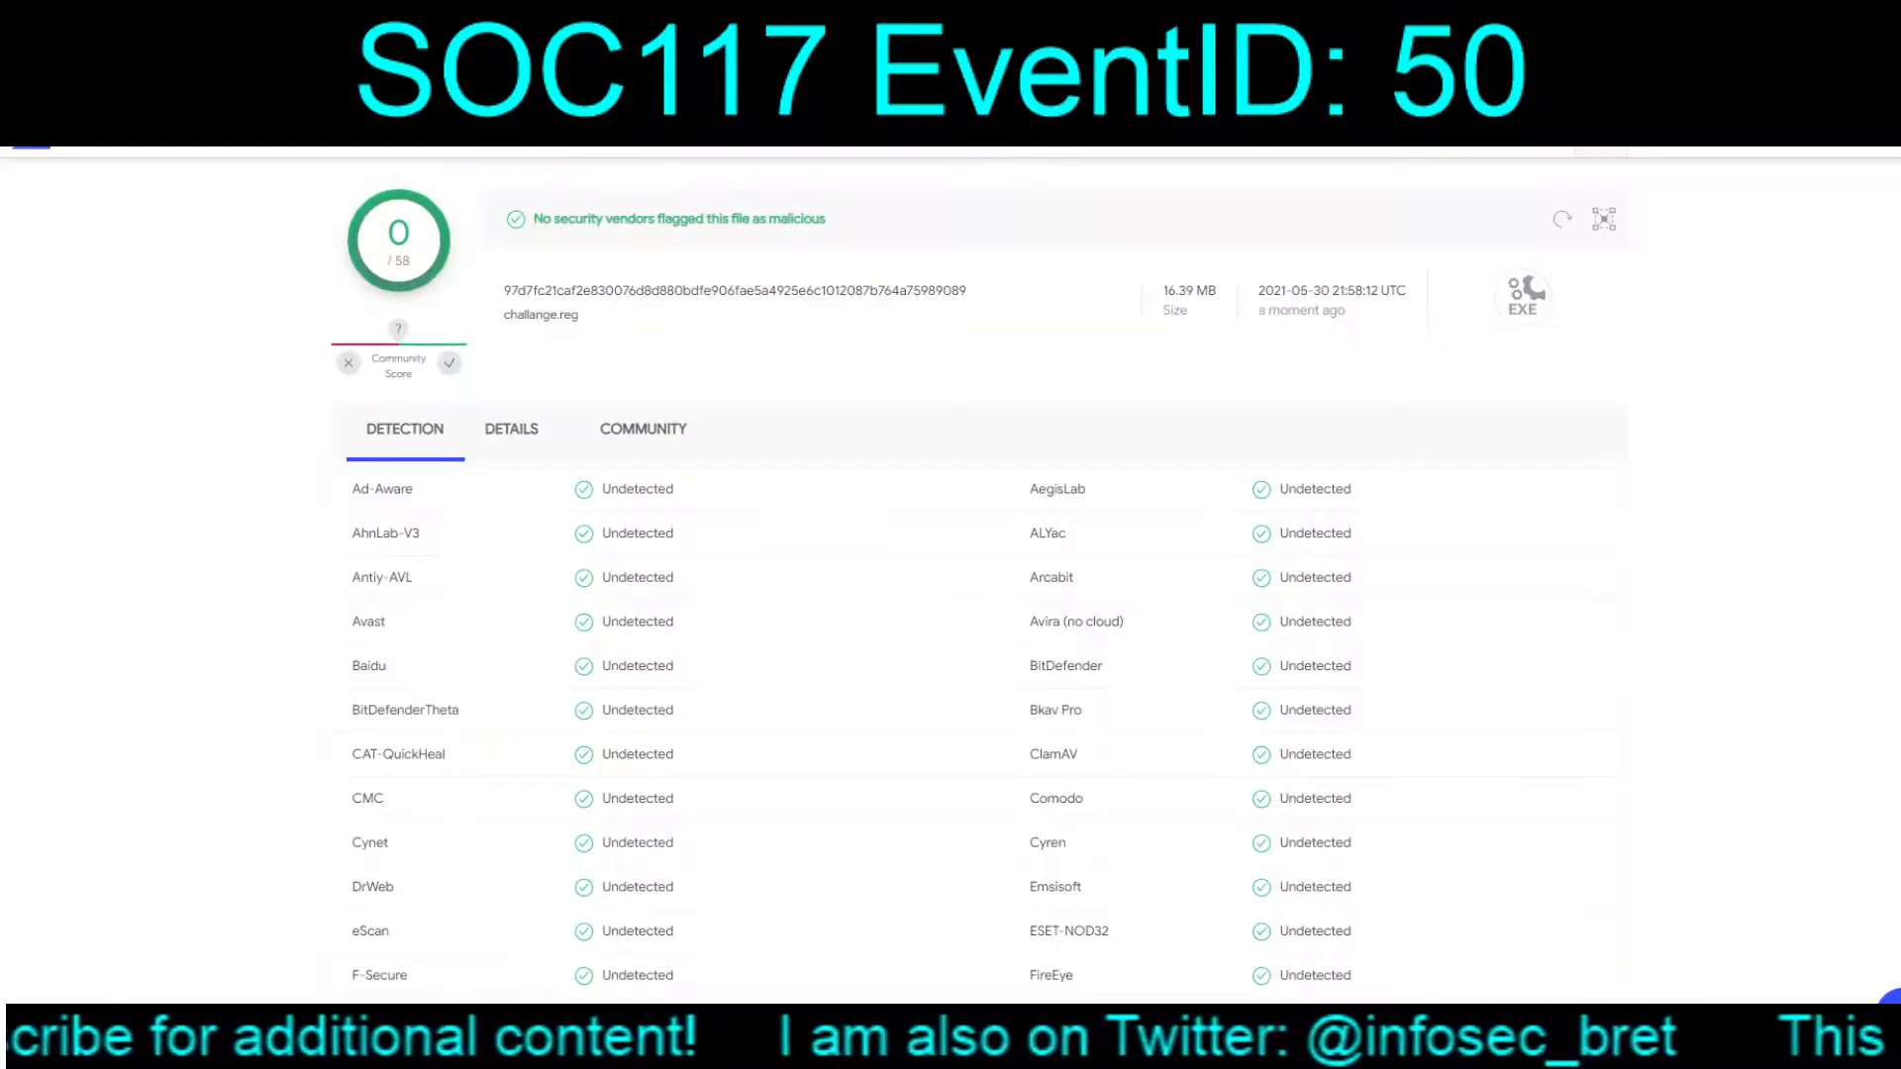
Step: Get the MD5 hash from the VirusTotal details of challange.reg and return to the case's artifact form
left_click(511, 429)
double_click(532, 522)
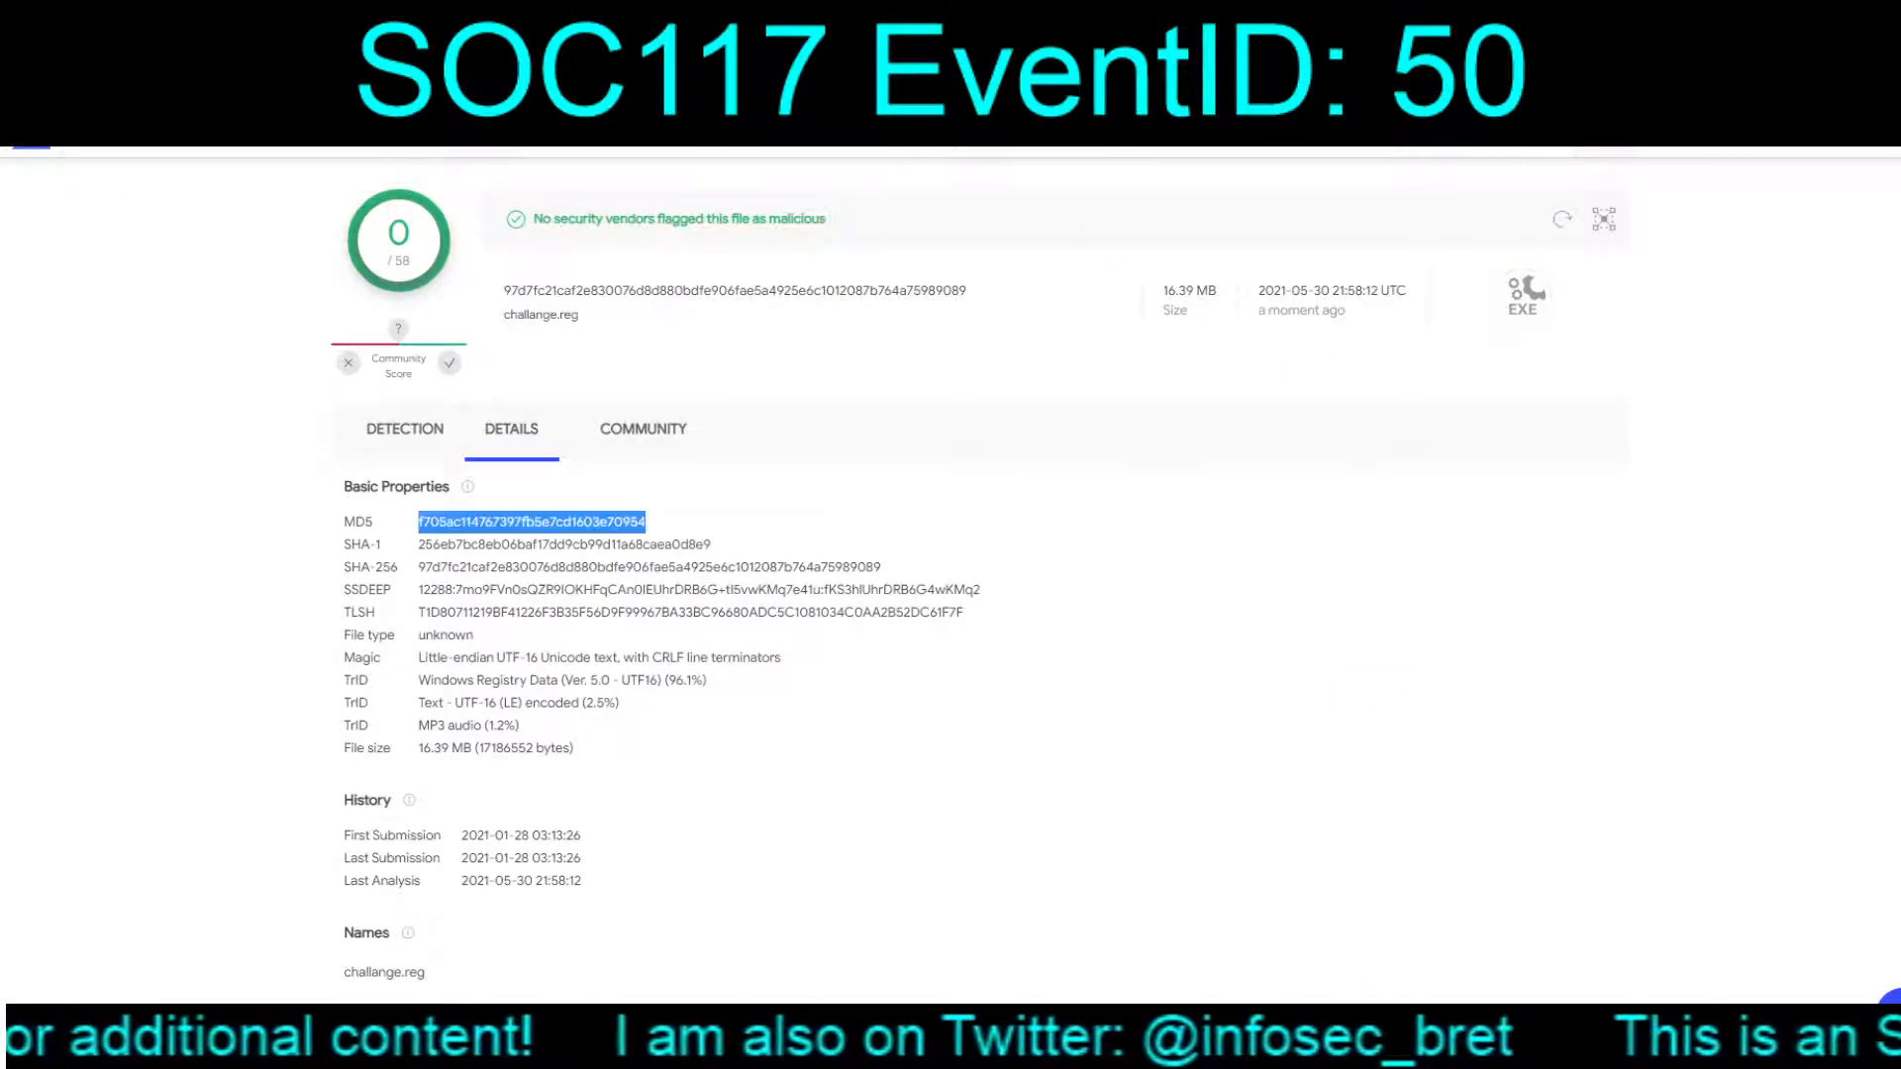
key("ctrl+shift+Tab")
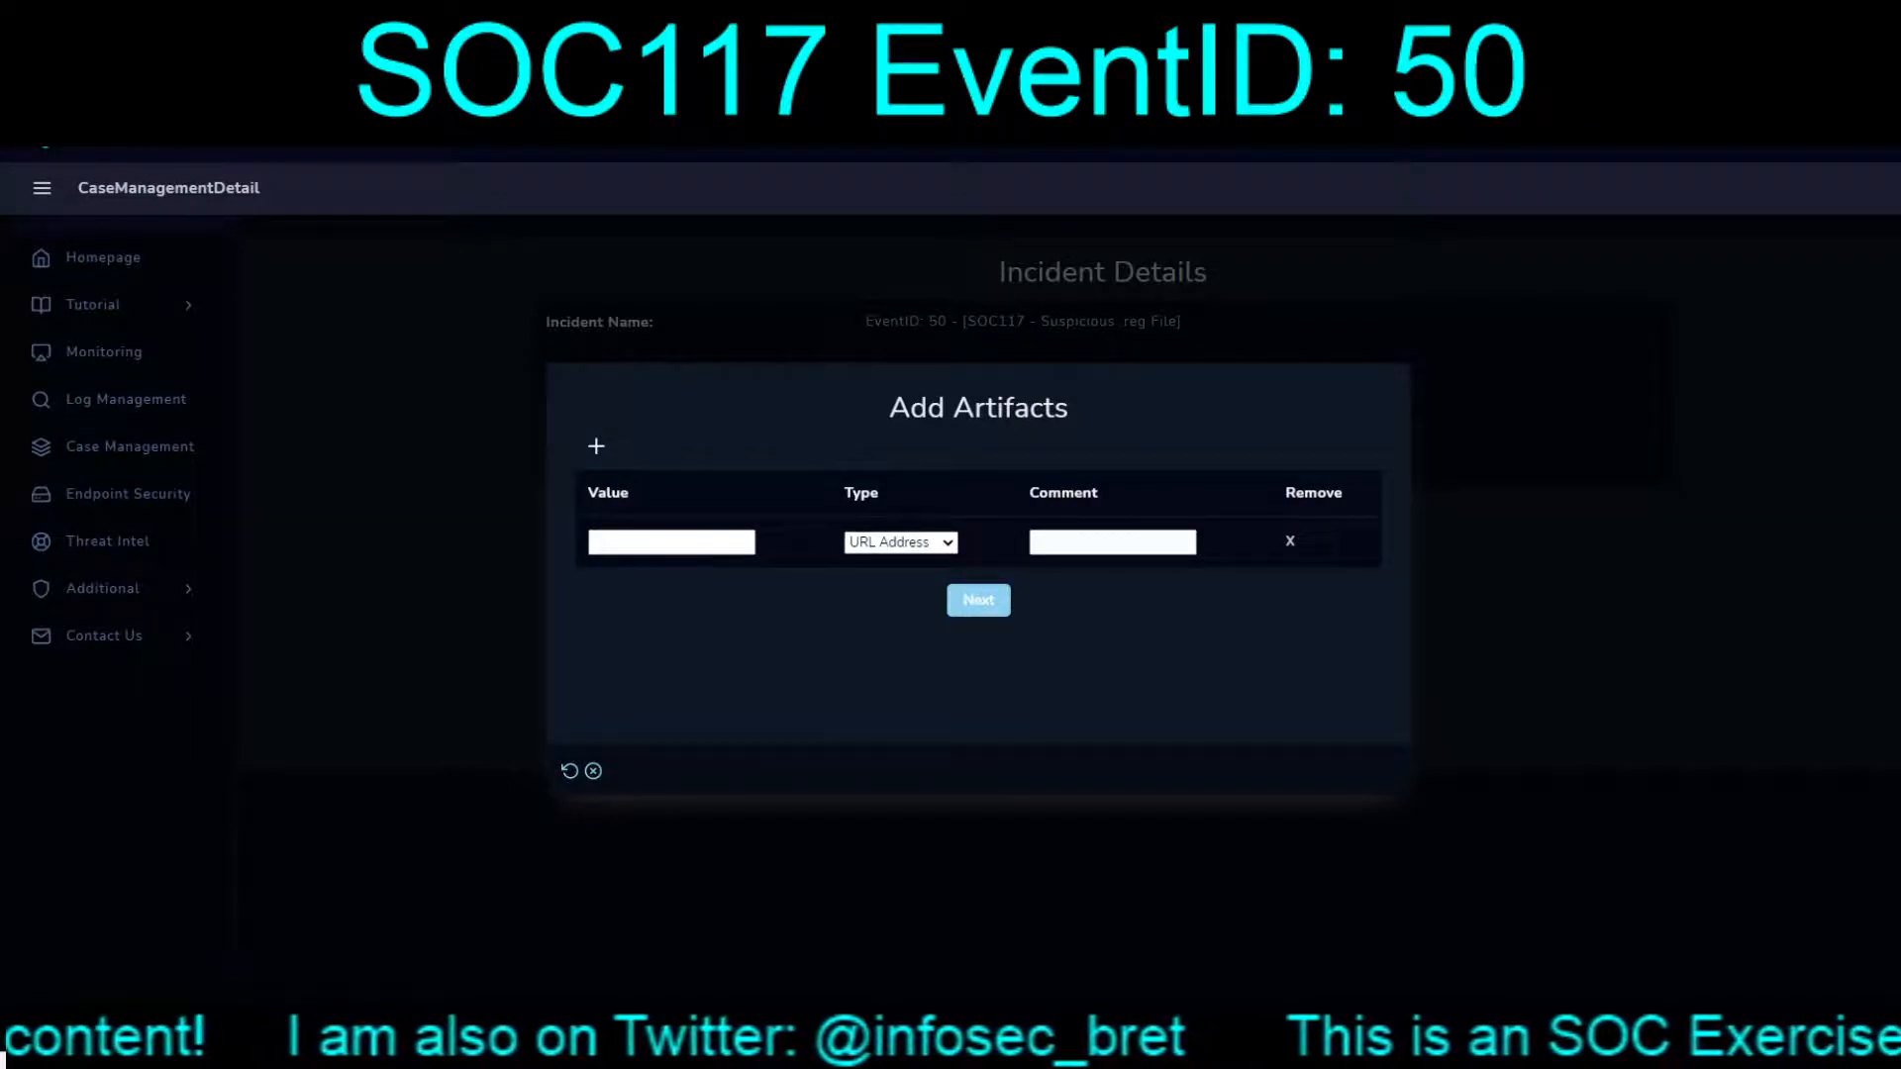
Step: Set the first artifact's type to MD5 Hash and add a second artifact row of the same type
left_click(901, 542)
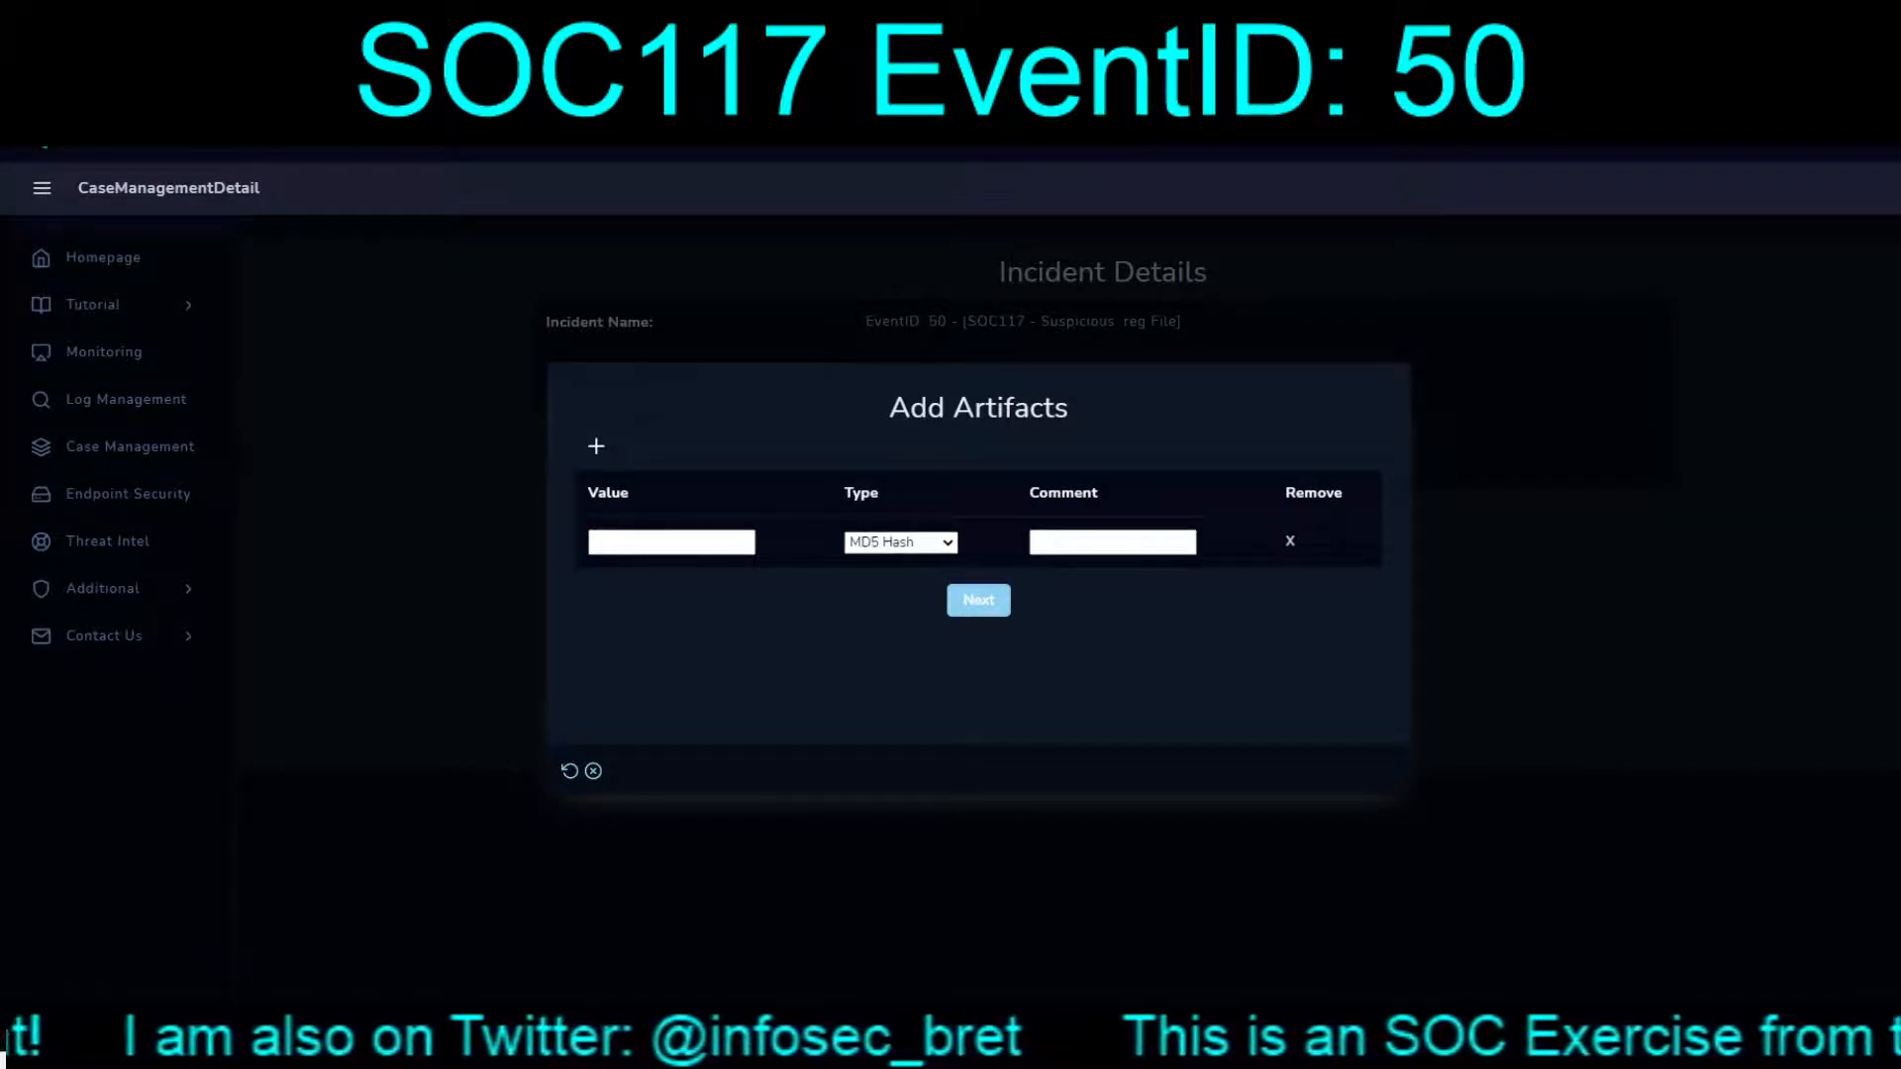
left_click(596, 446)
left_click(901, 594)
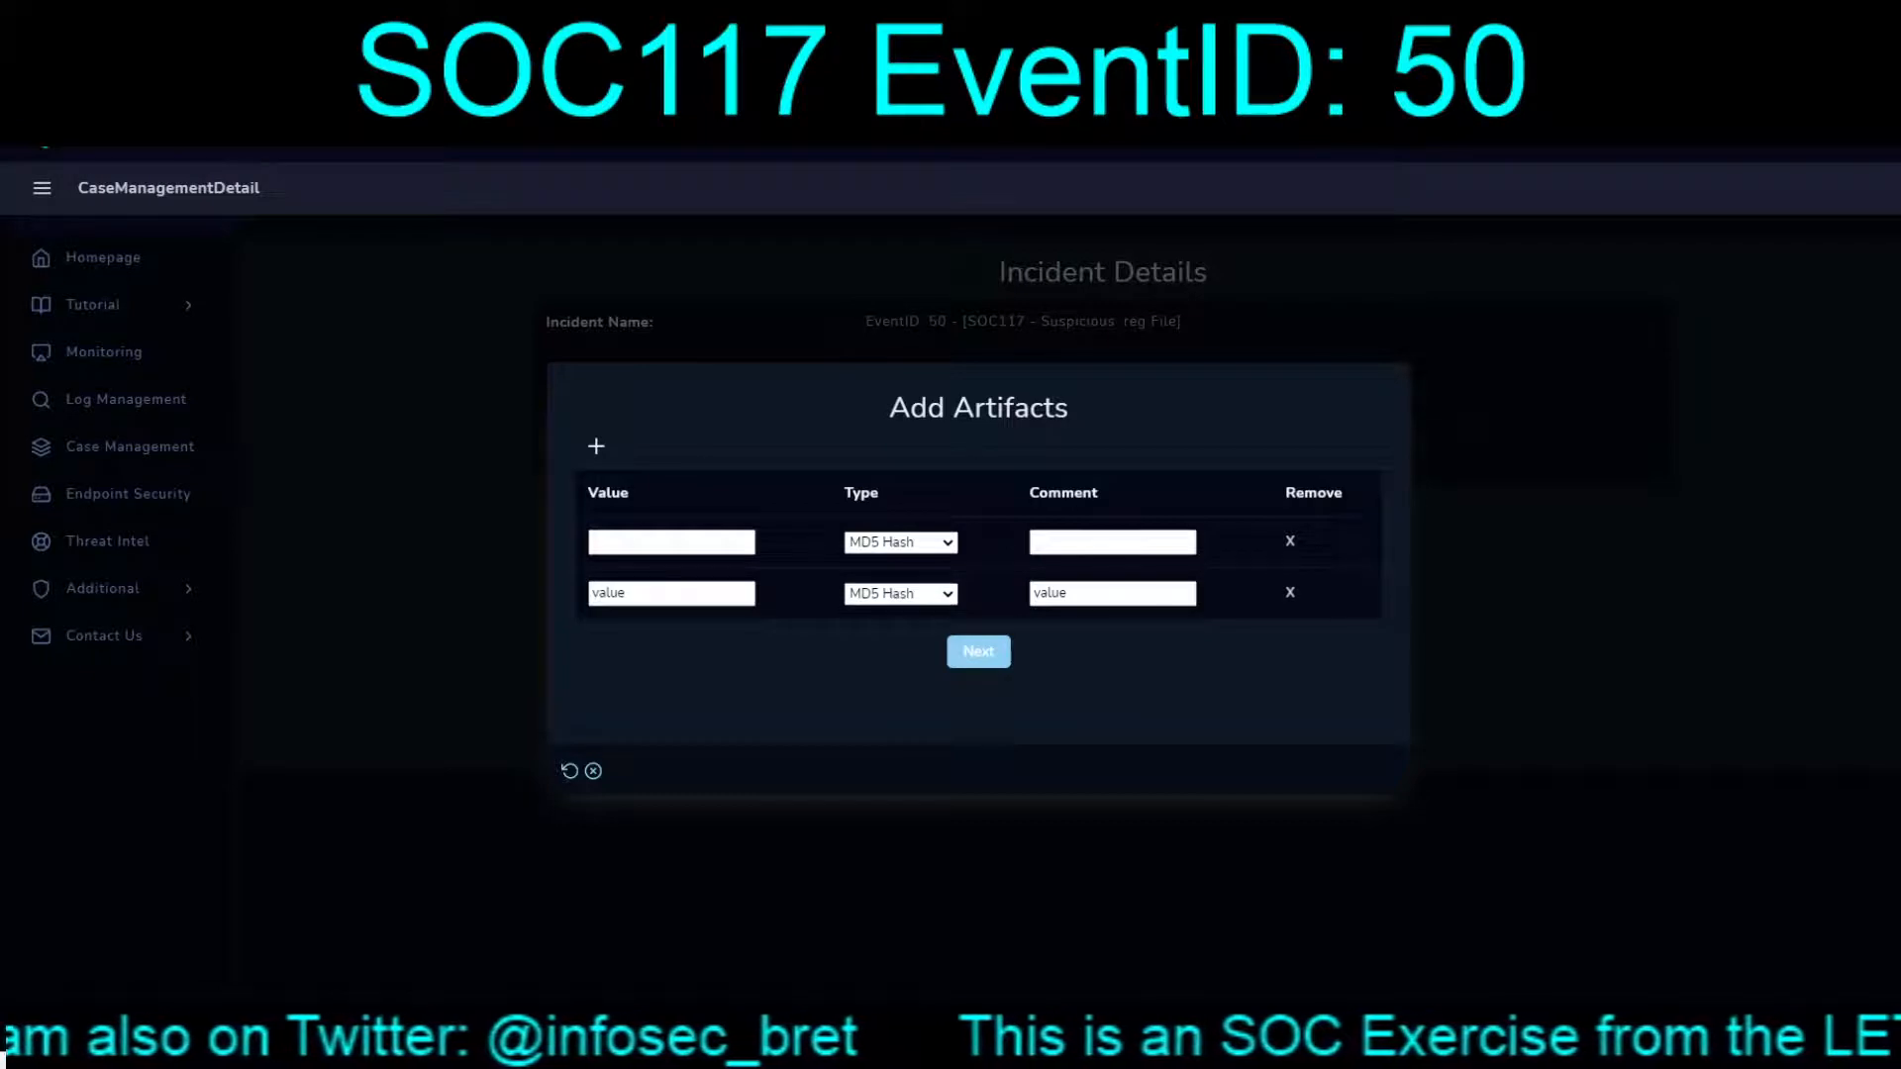
Step: Comment the first artifact as ".reg file" and fill its value with the copied MD5 hash of challange.reg
left_click(1112, 543)
type("r")
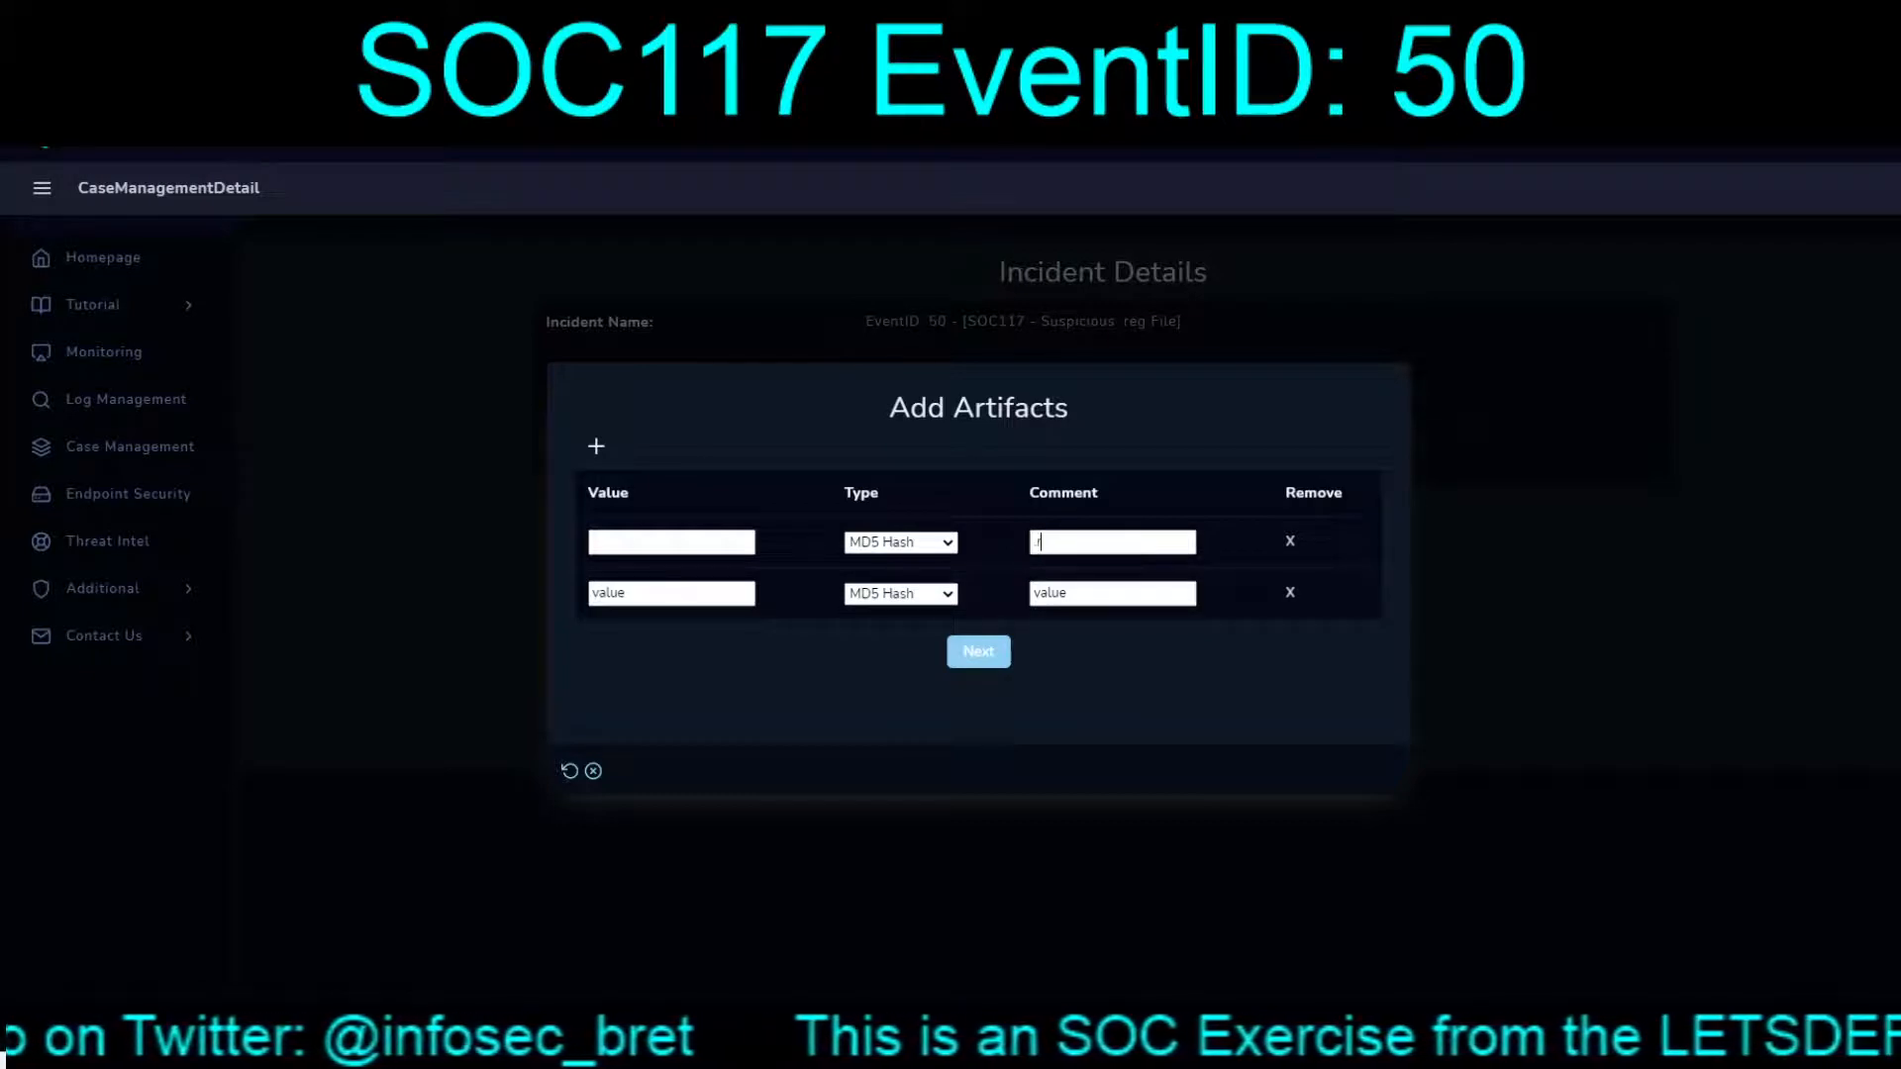
type("eg file")
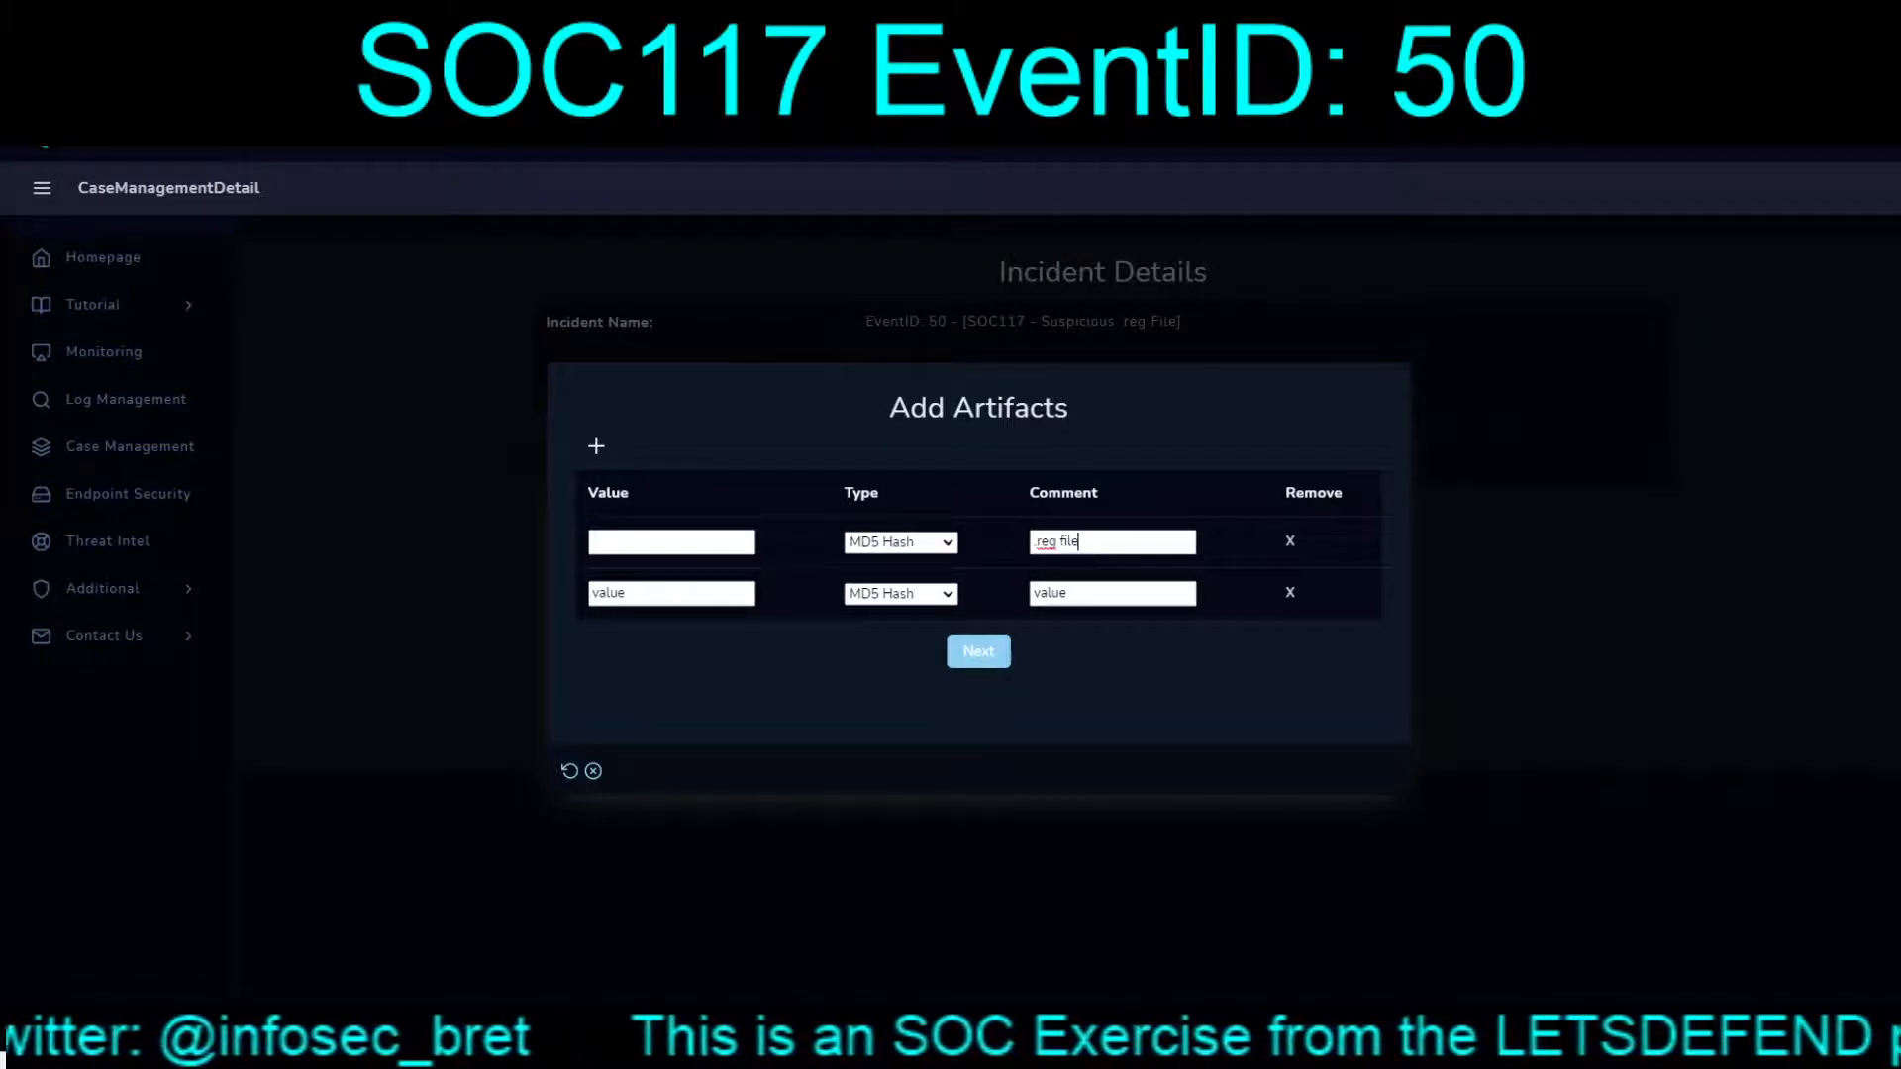
left_click(672, 543)
key("ctrl+v")
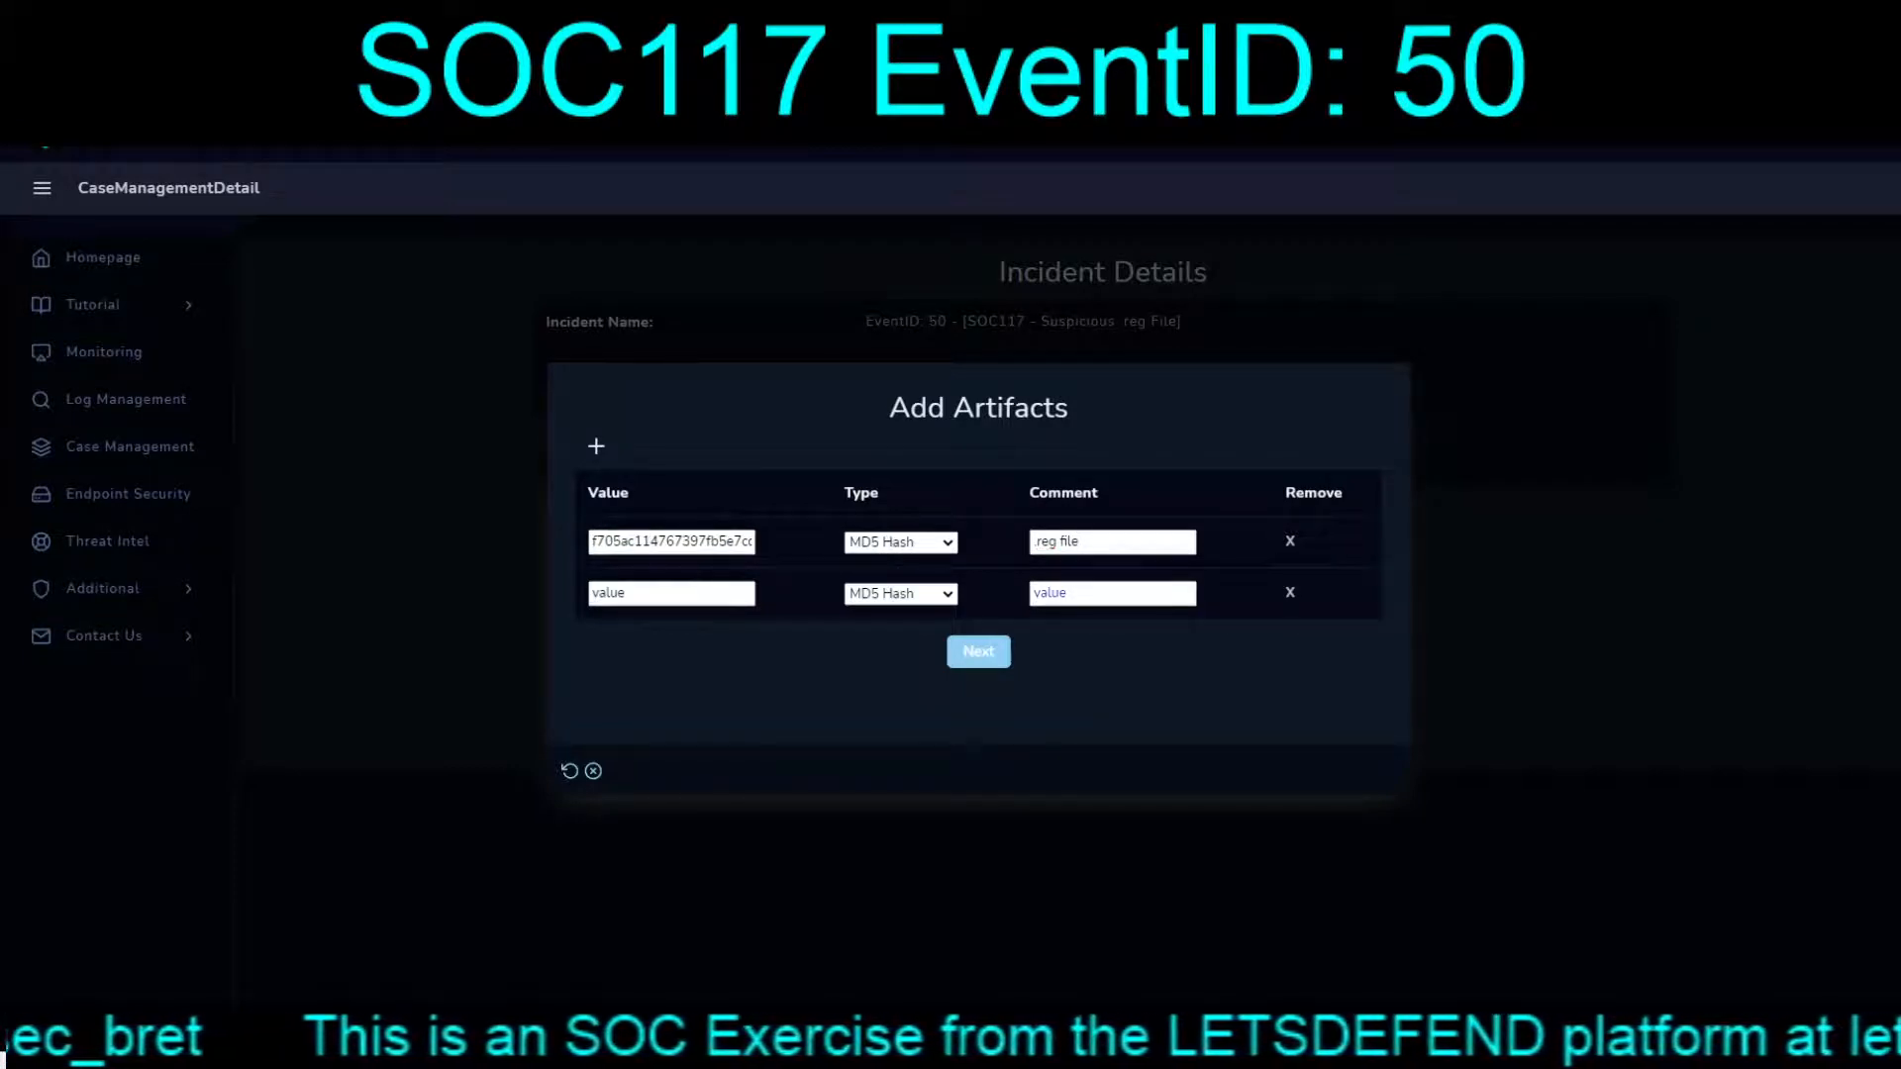
Step: Comment the second artifact as ".bat file" and set its value to adxbot.bat's MD5 hash from VirusTotal, bf16a6aec517b7ec9c5d6eb3f4c60824
type(".bat file")
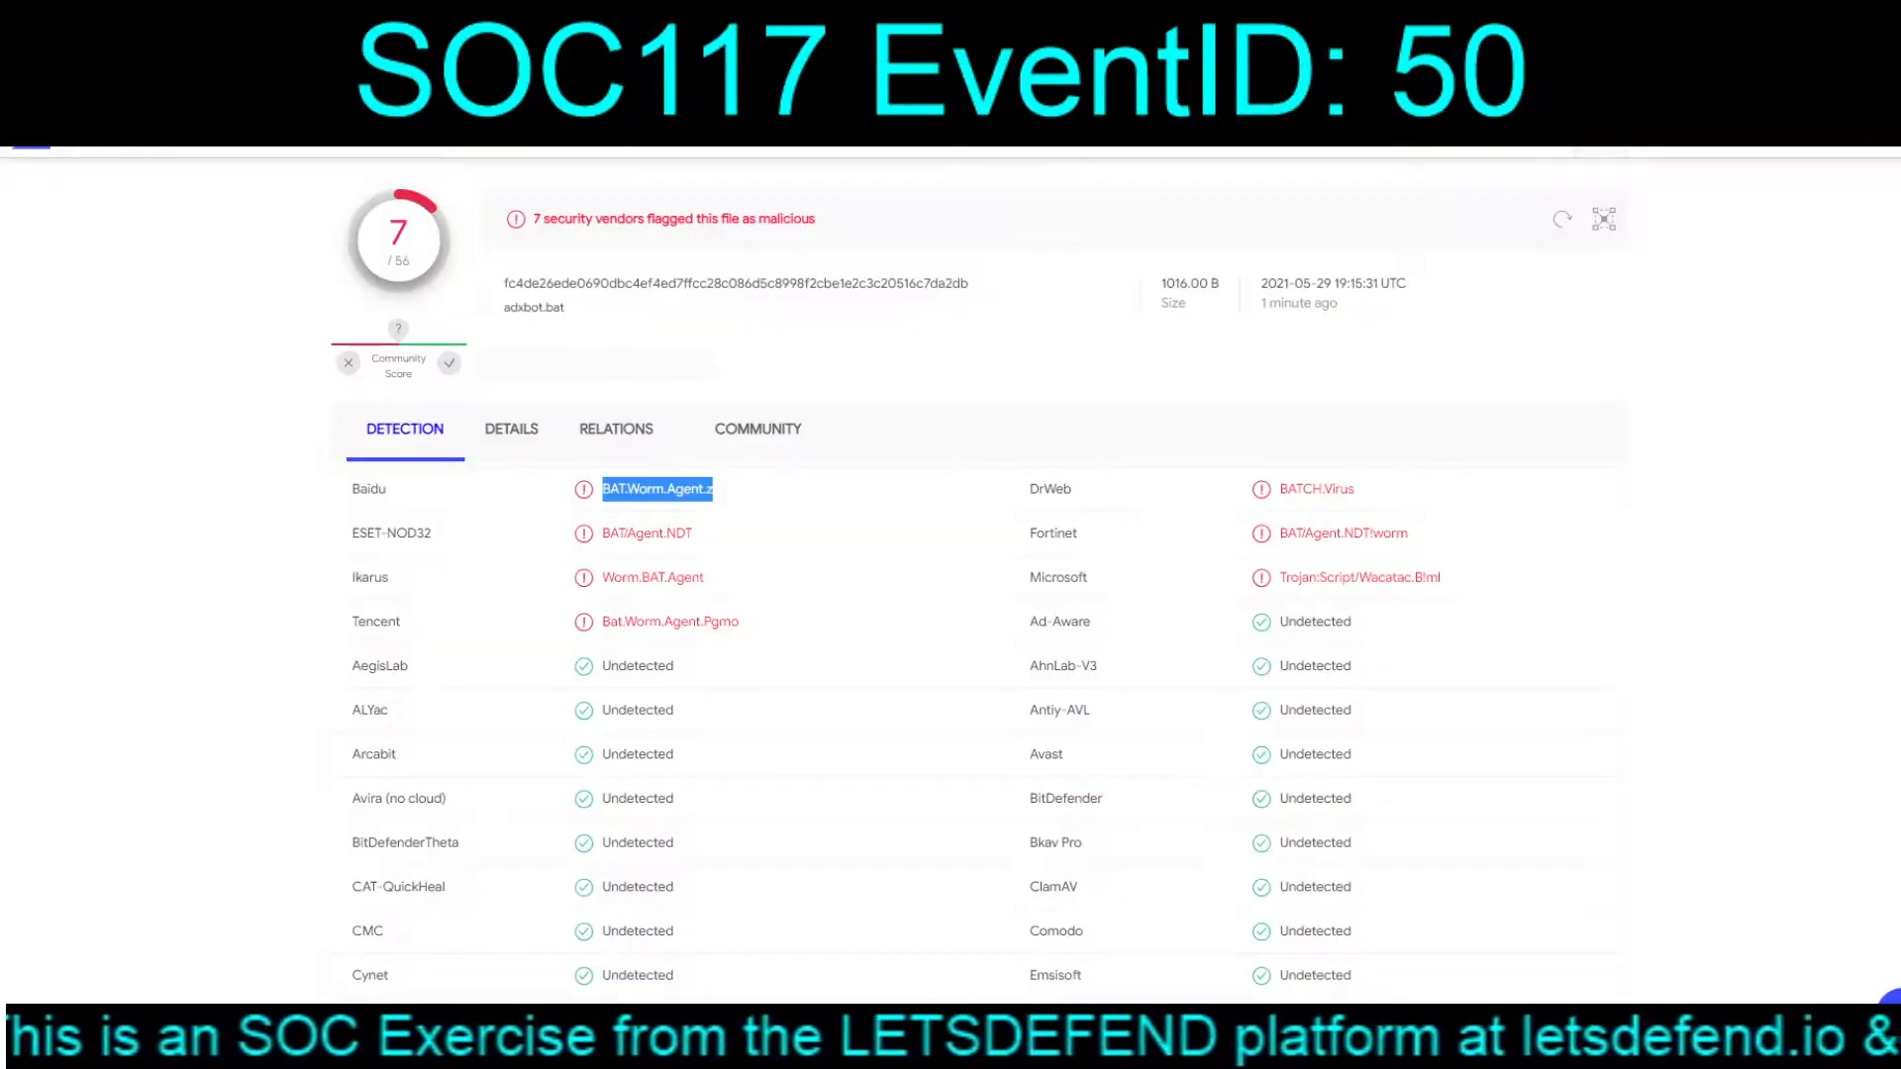
left_click(511, 428)
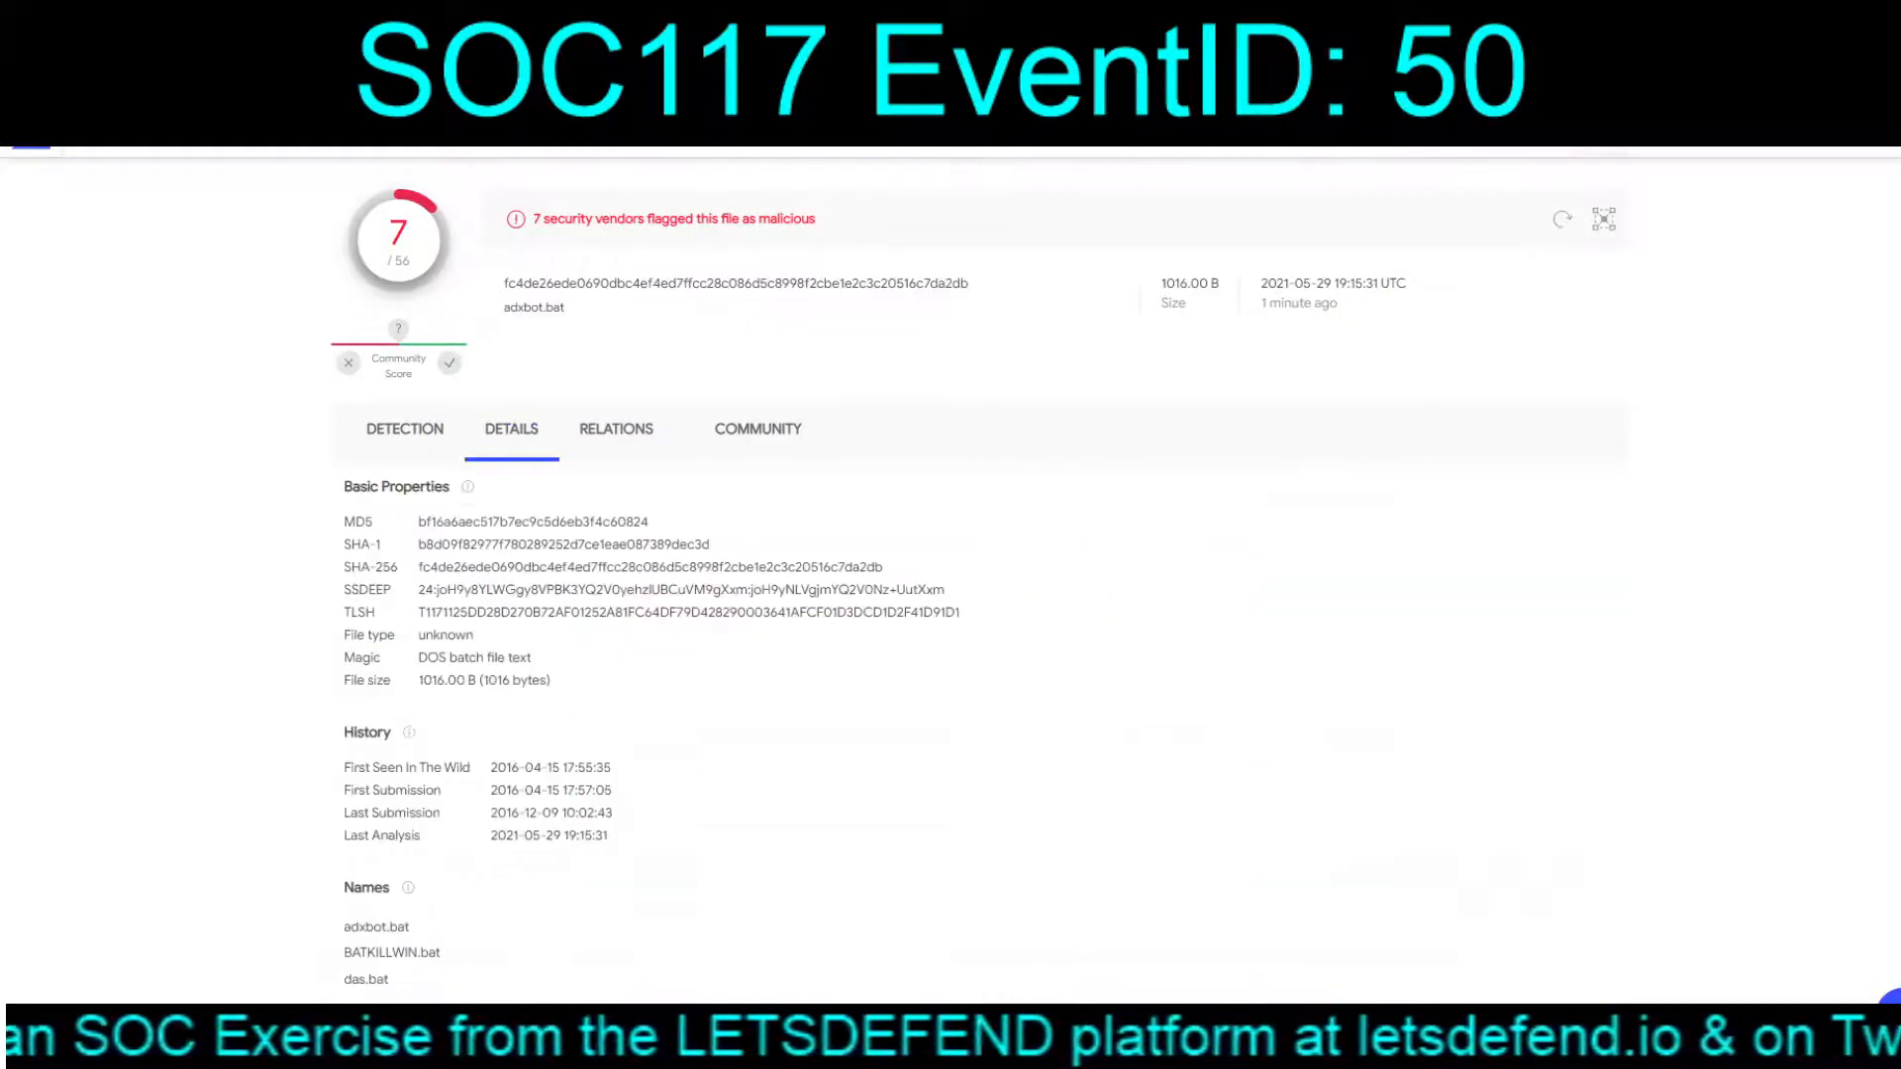
double_click(532, 521)
key("ctrl+c")
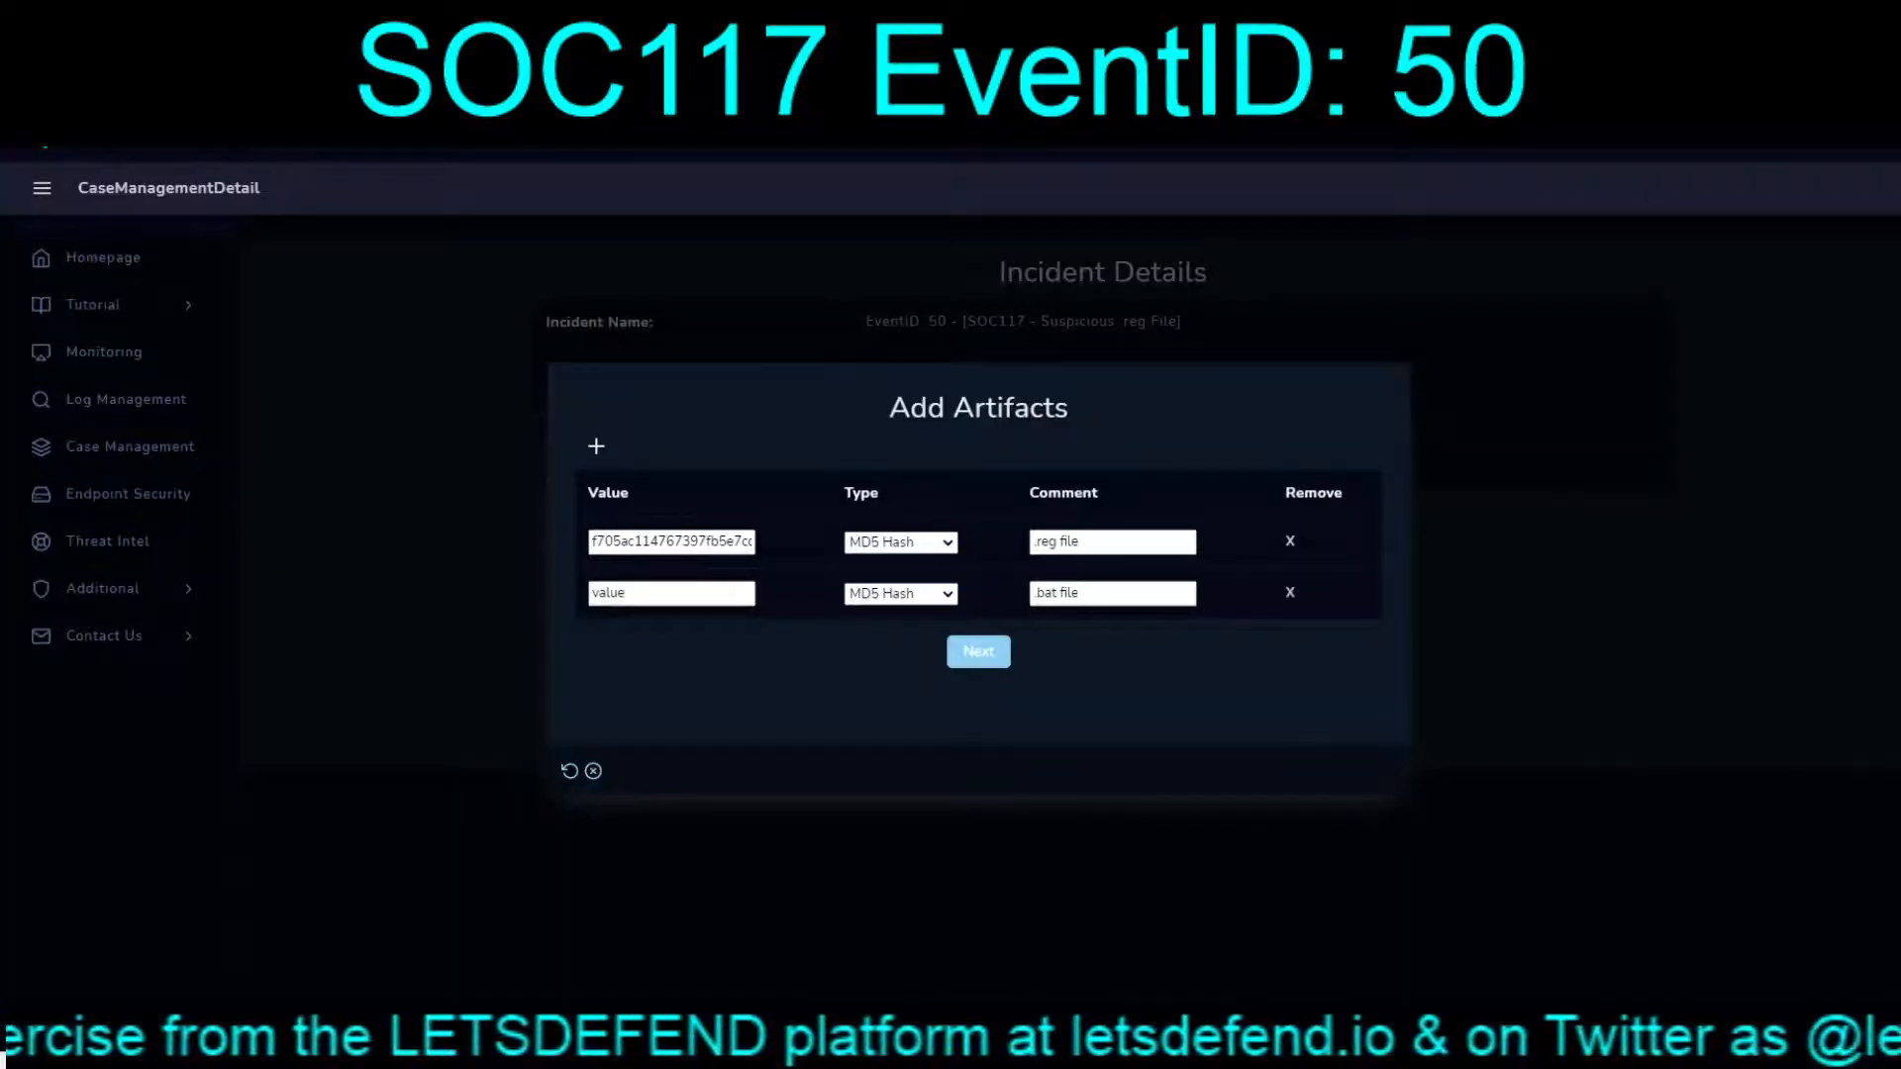
left_click(671, 593)
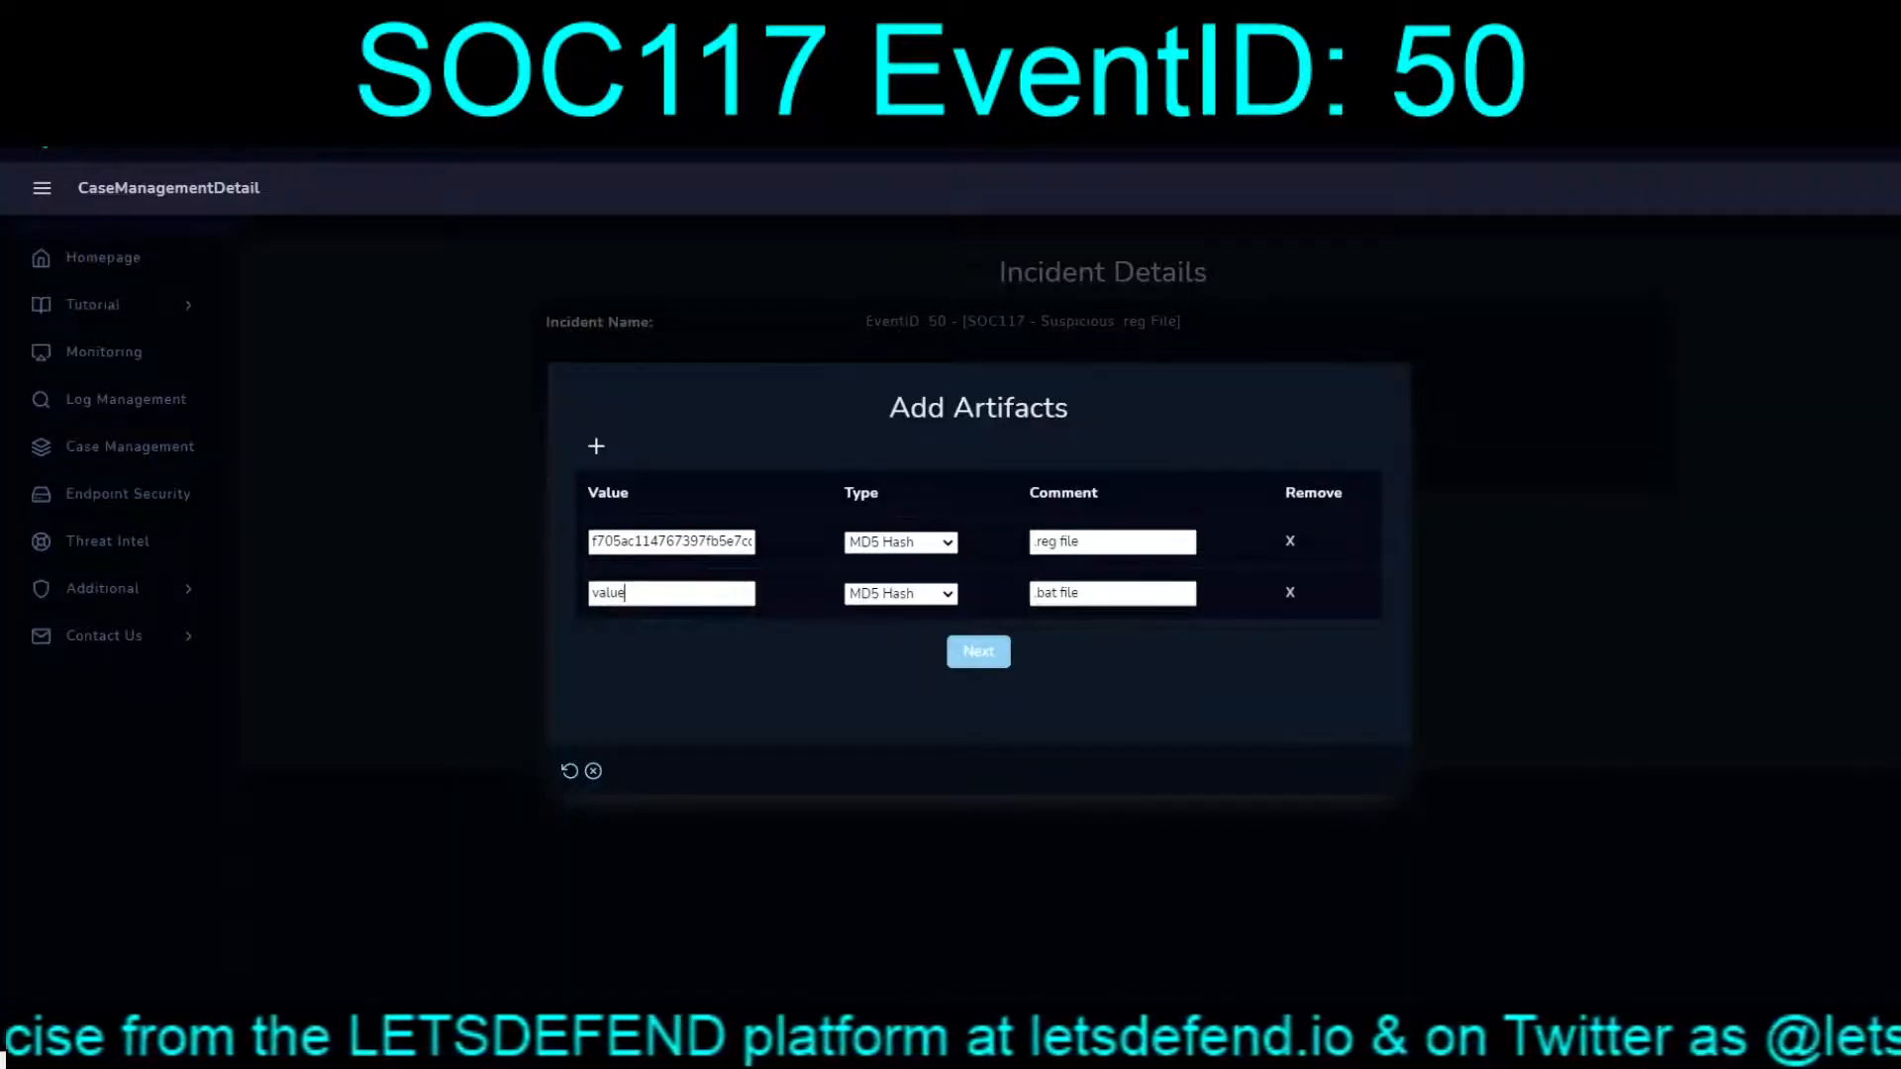
key("ctrl+v")
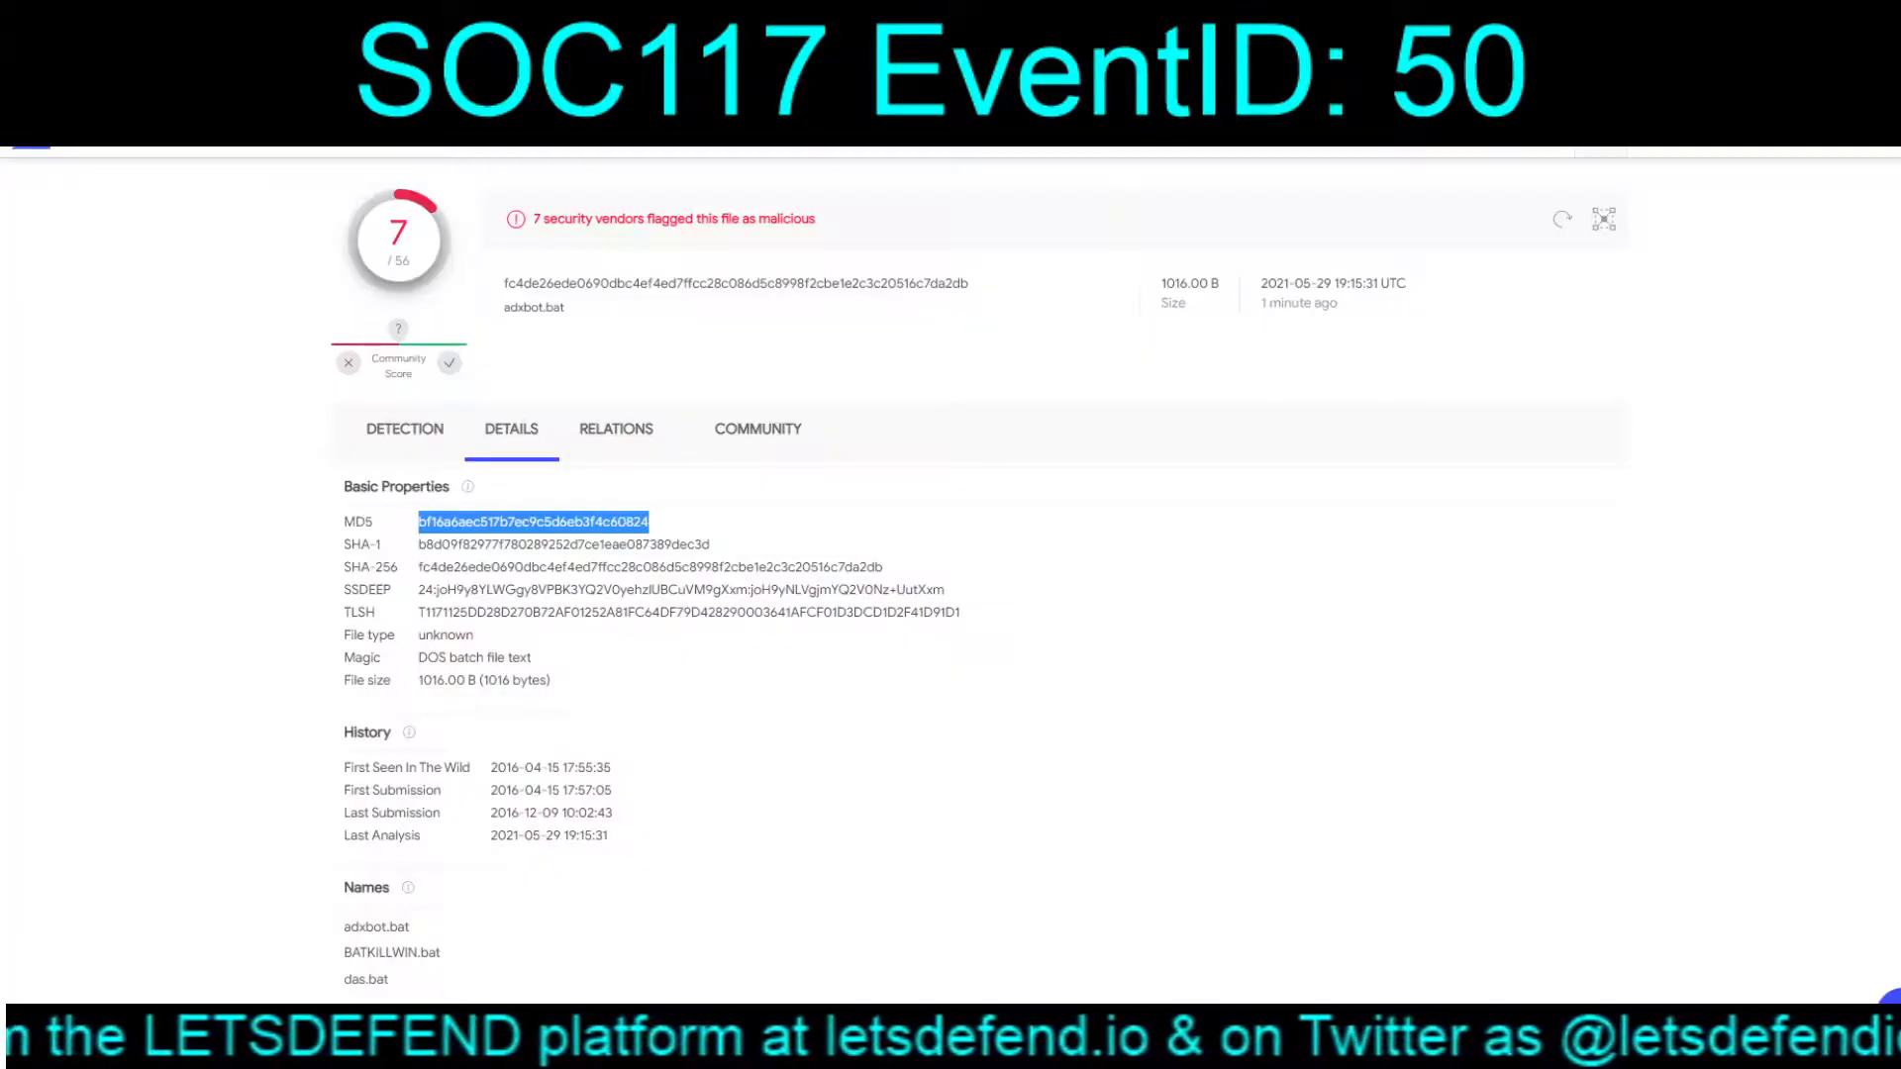
Step: Open the parent file worm.exe from the batch file's VirusTotal relations and review its vendor detections
left_click(615, 430)
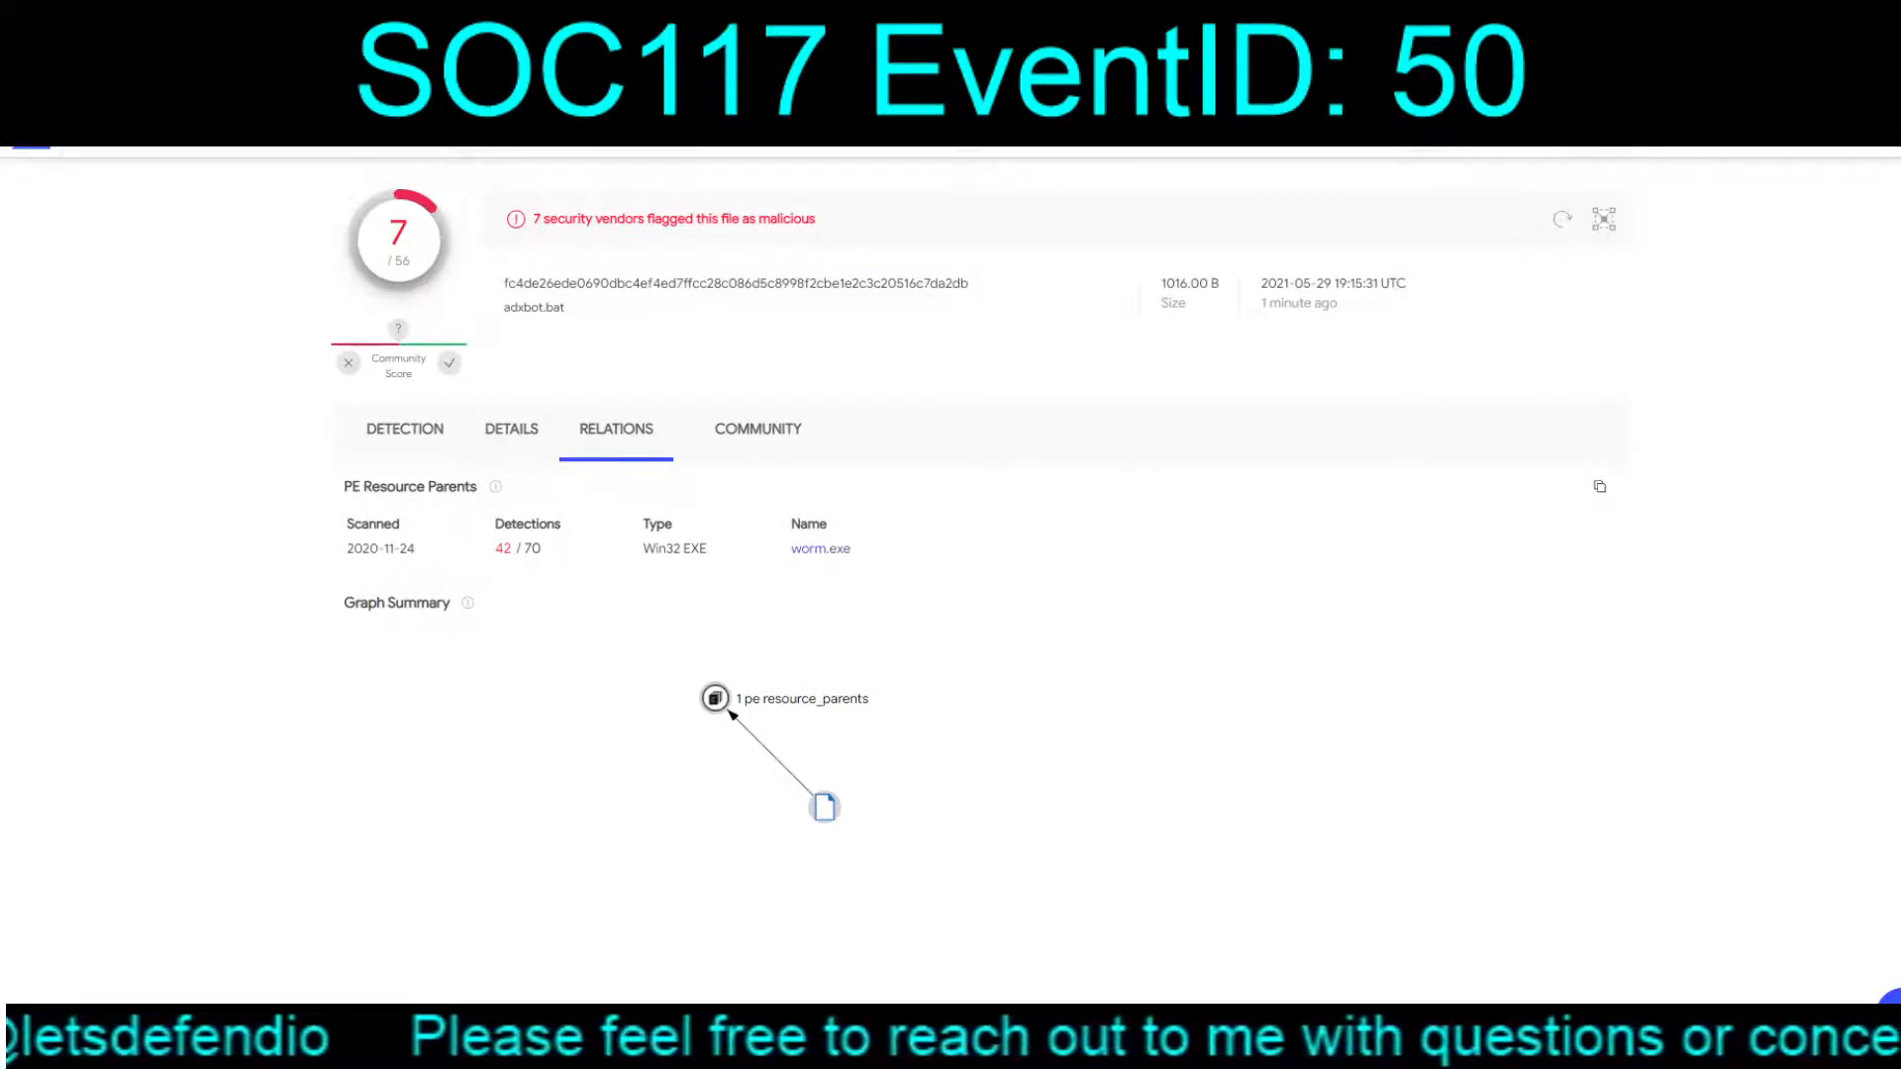
left_click(821, 549)
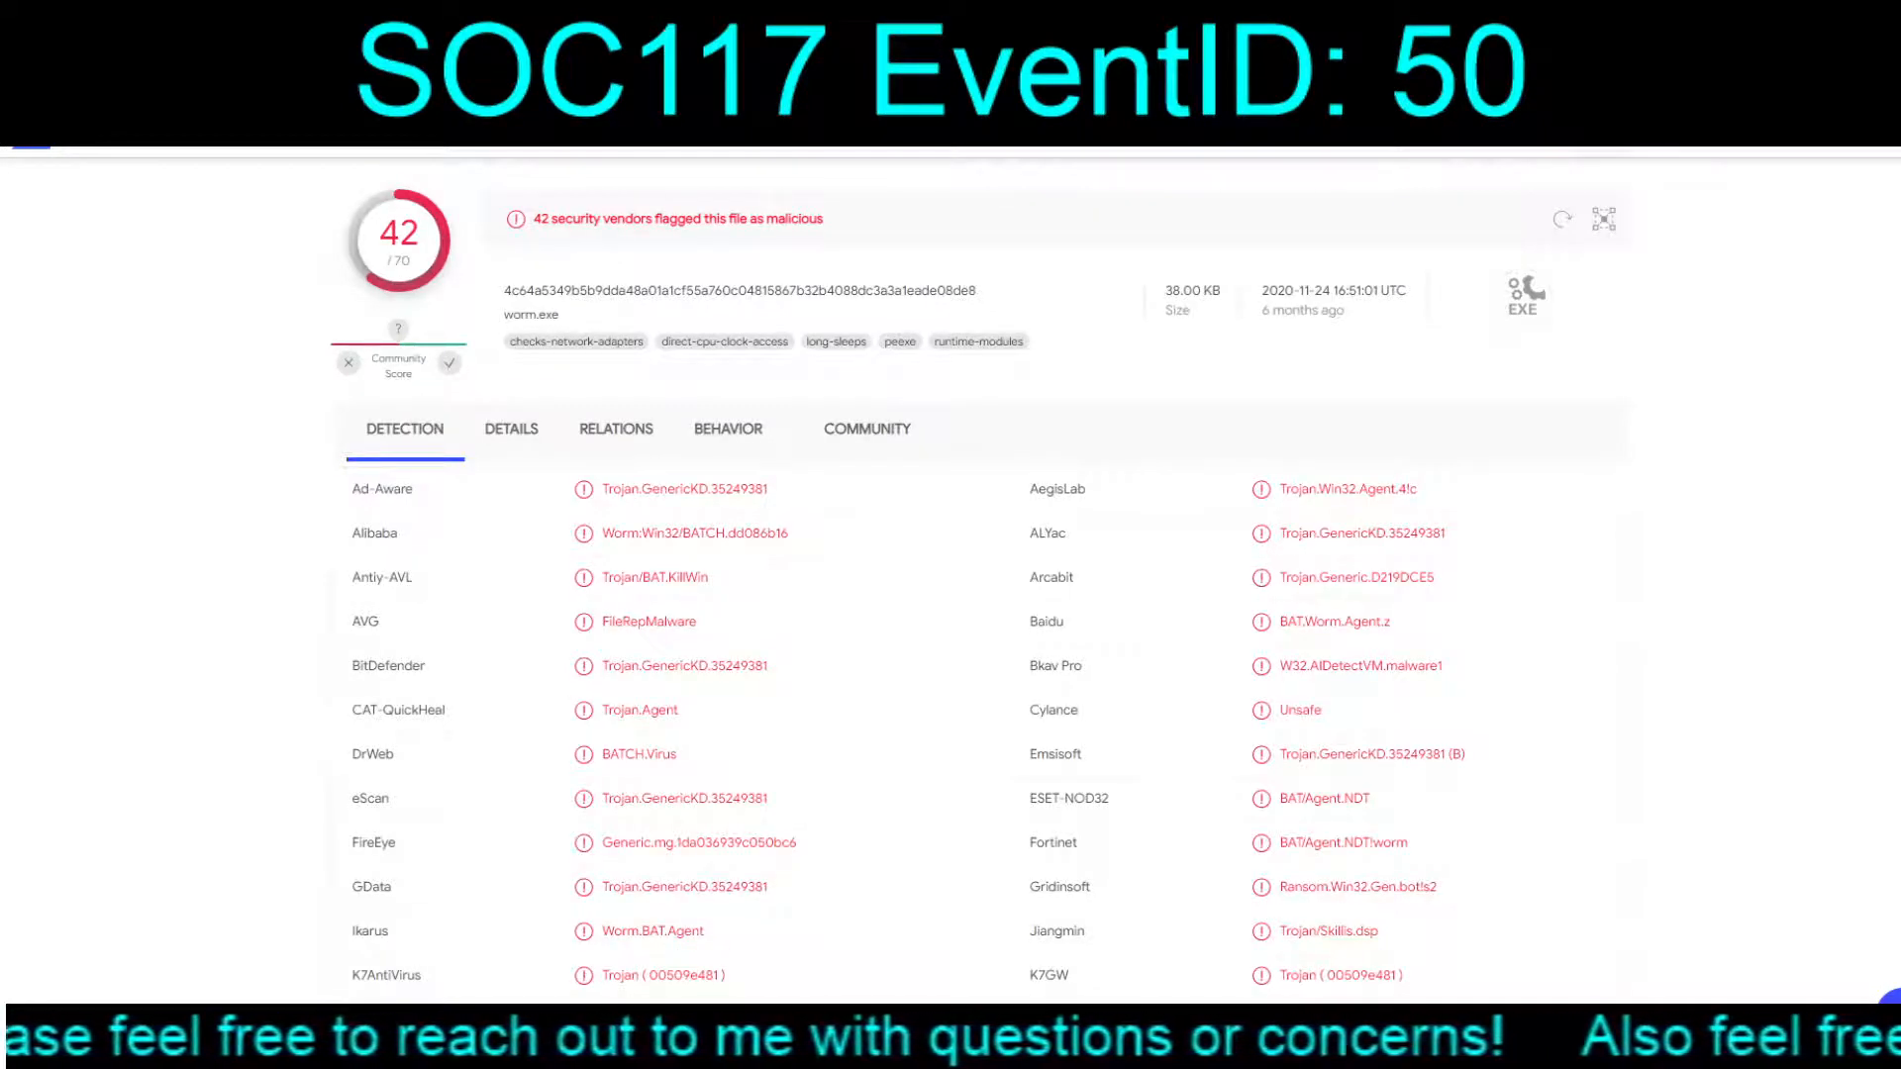
scroll(972, 550, "down", 10)
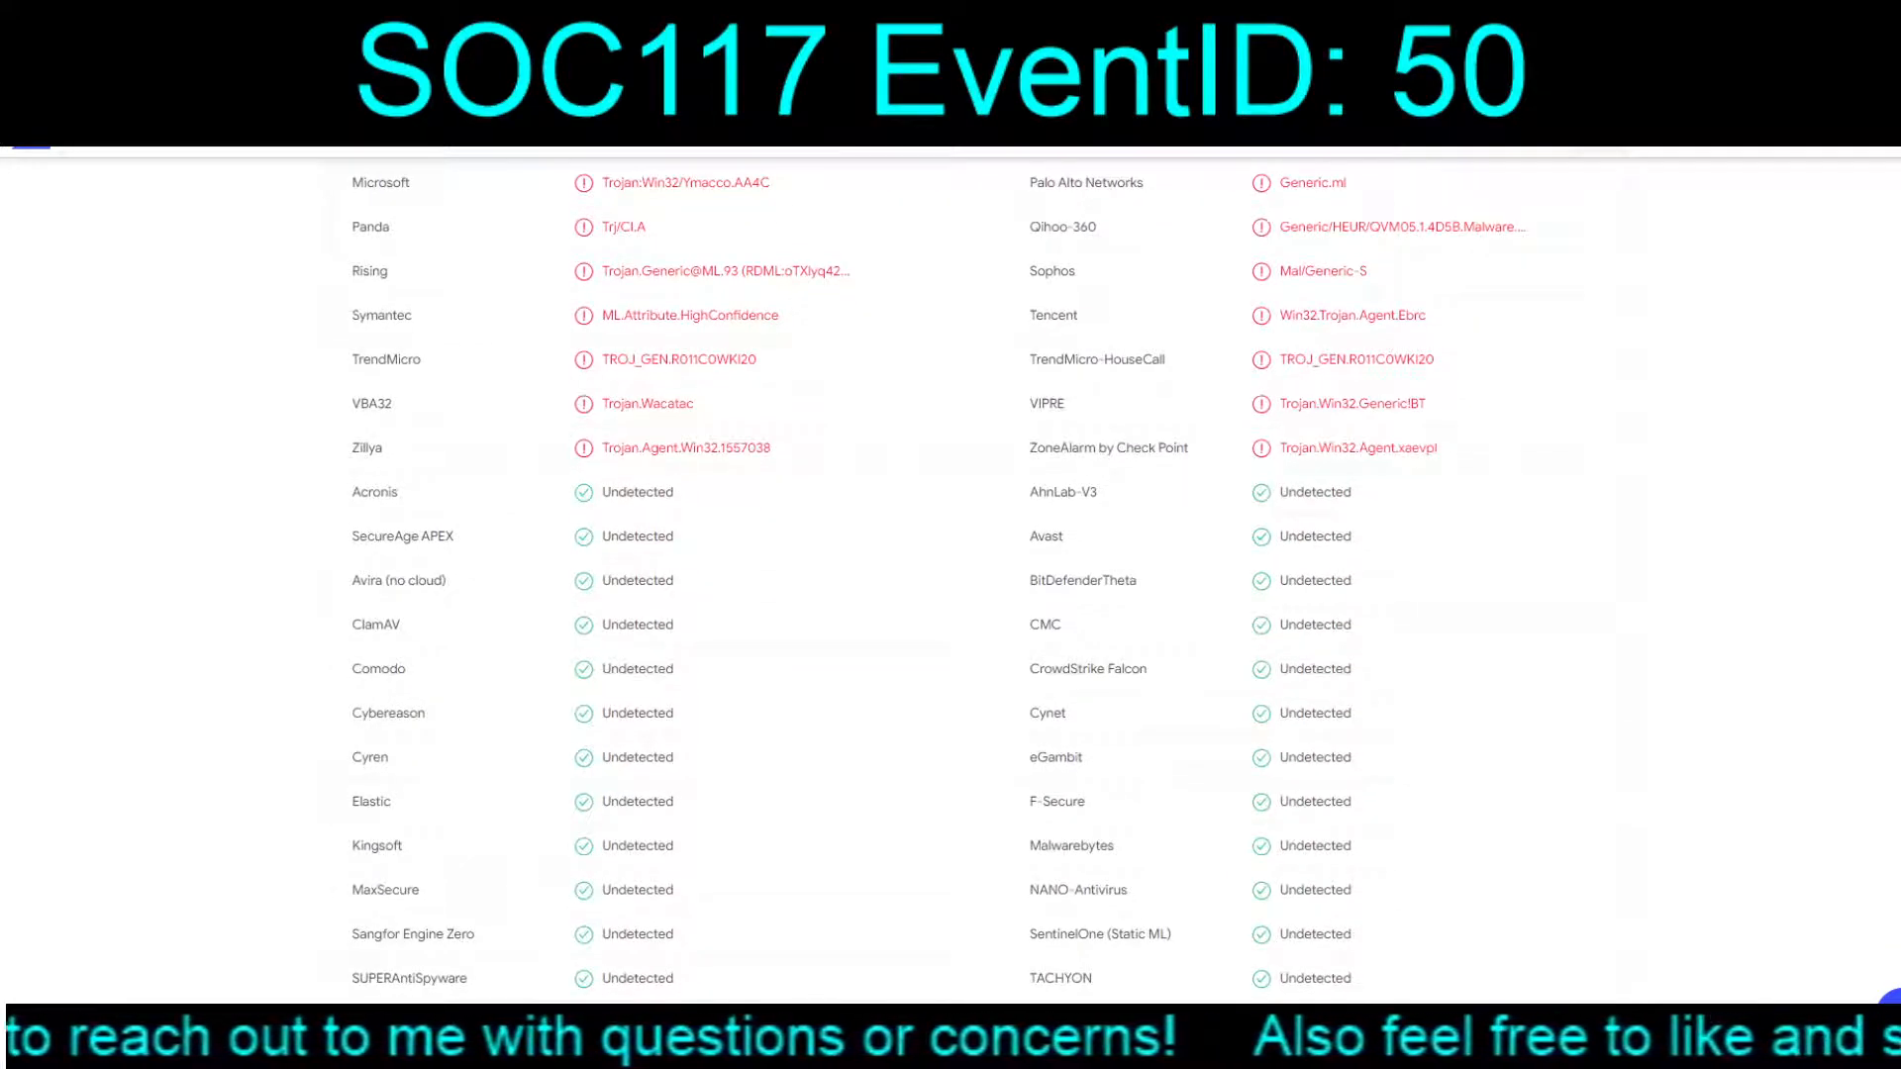
scroll(950, 555, "up", 10)
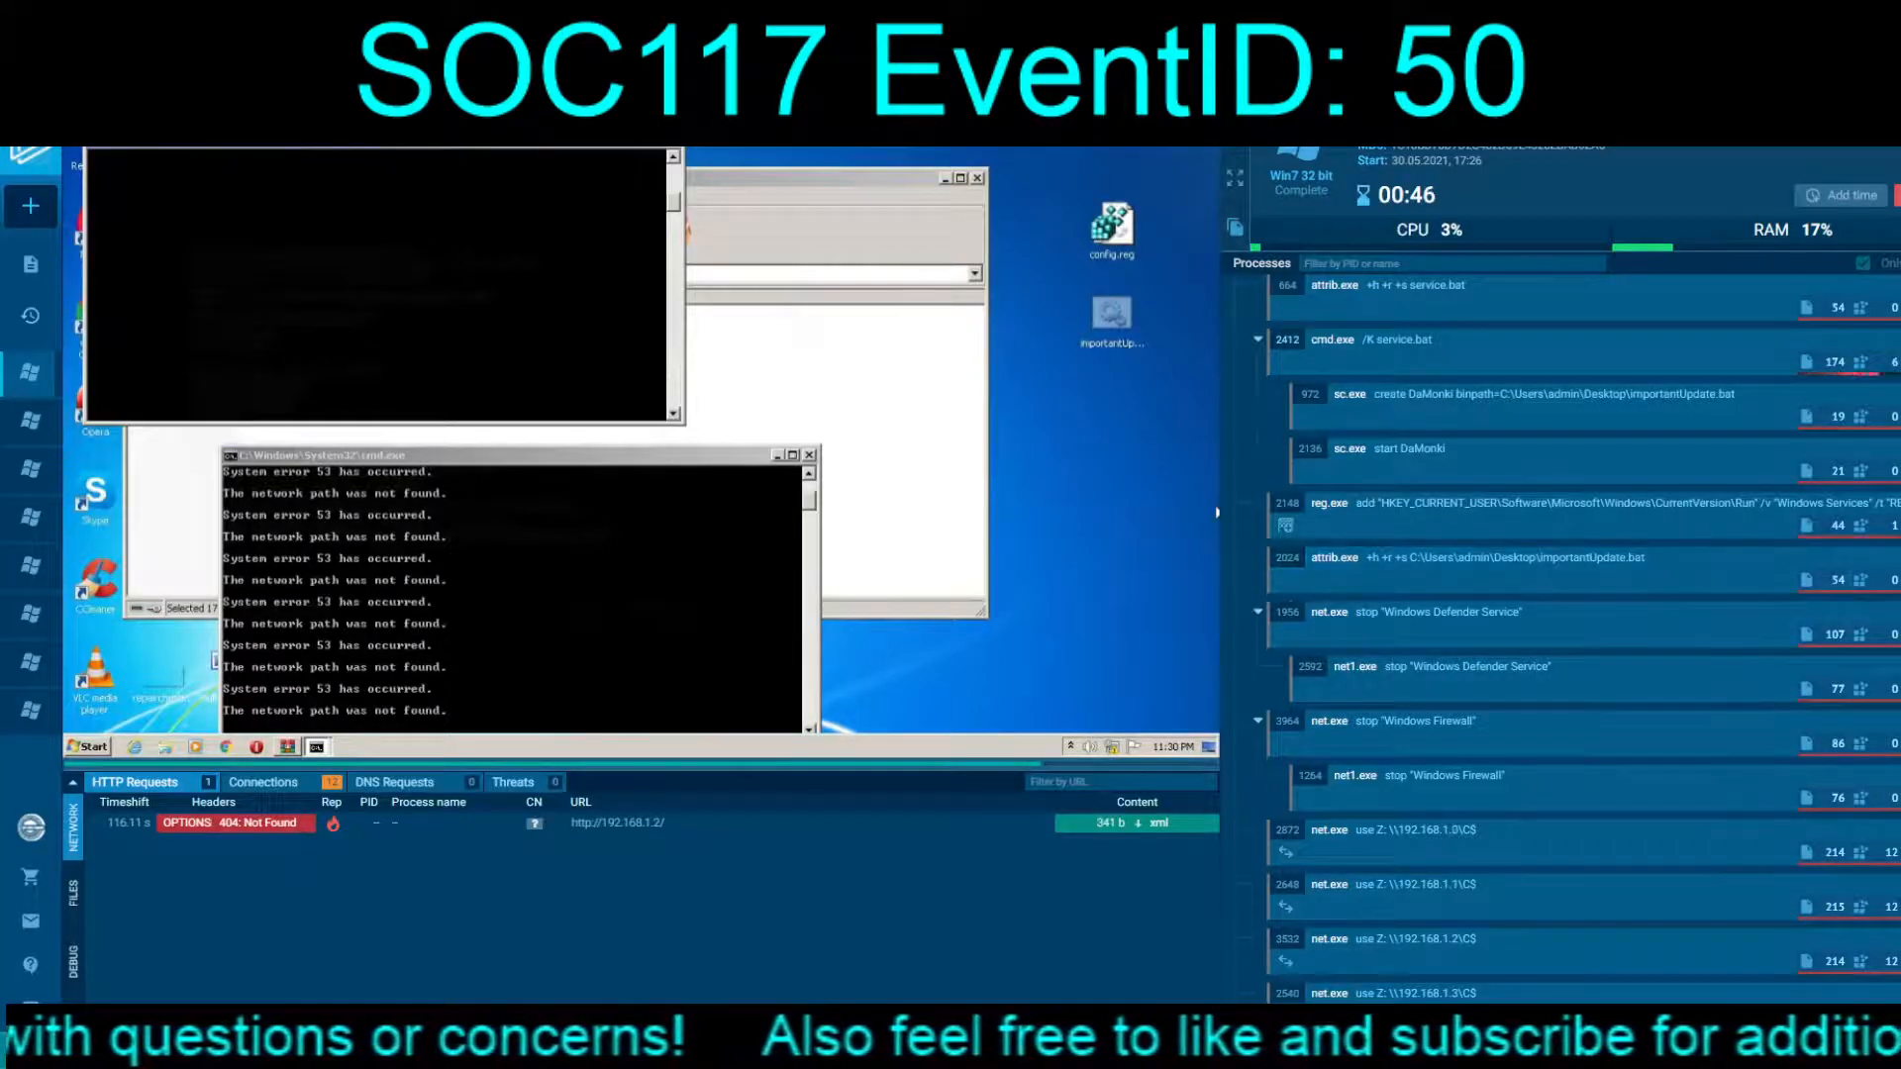
Step: Review the sandbox process list for the service, registry, Windows Defender, firewall and network share commands
scroll(1574, 634, "down", 3)
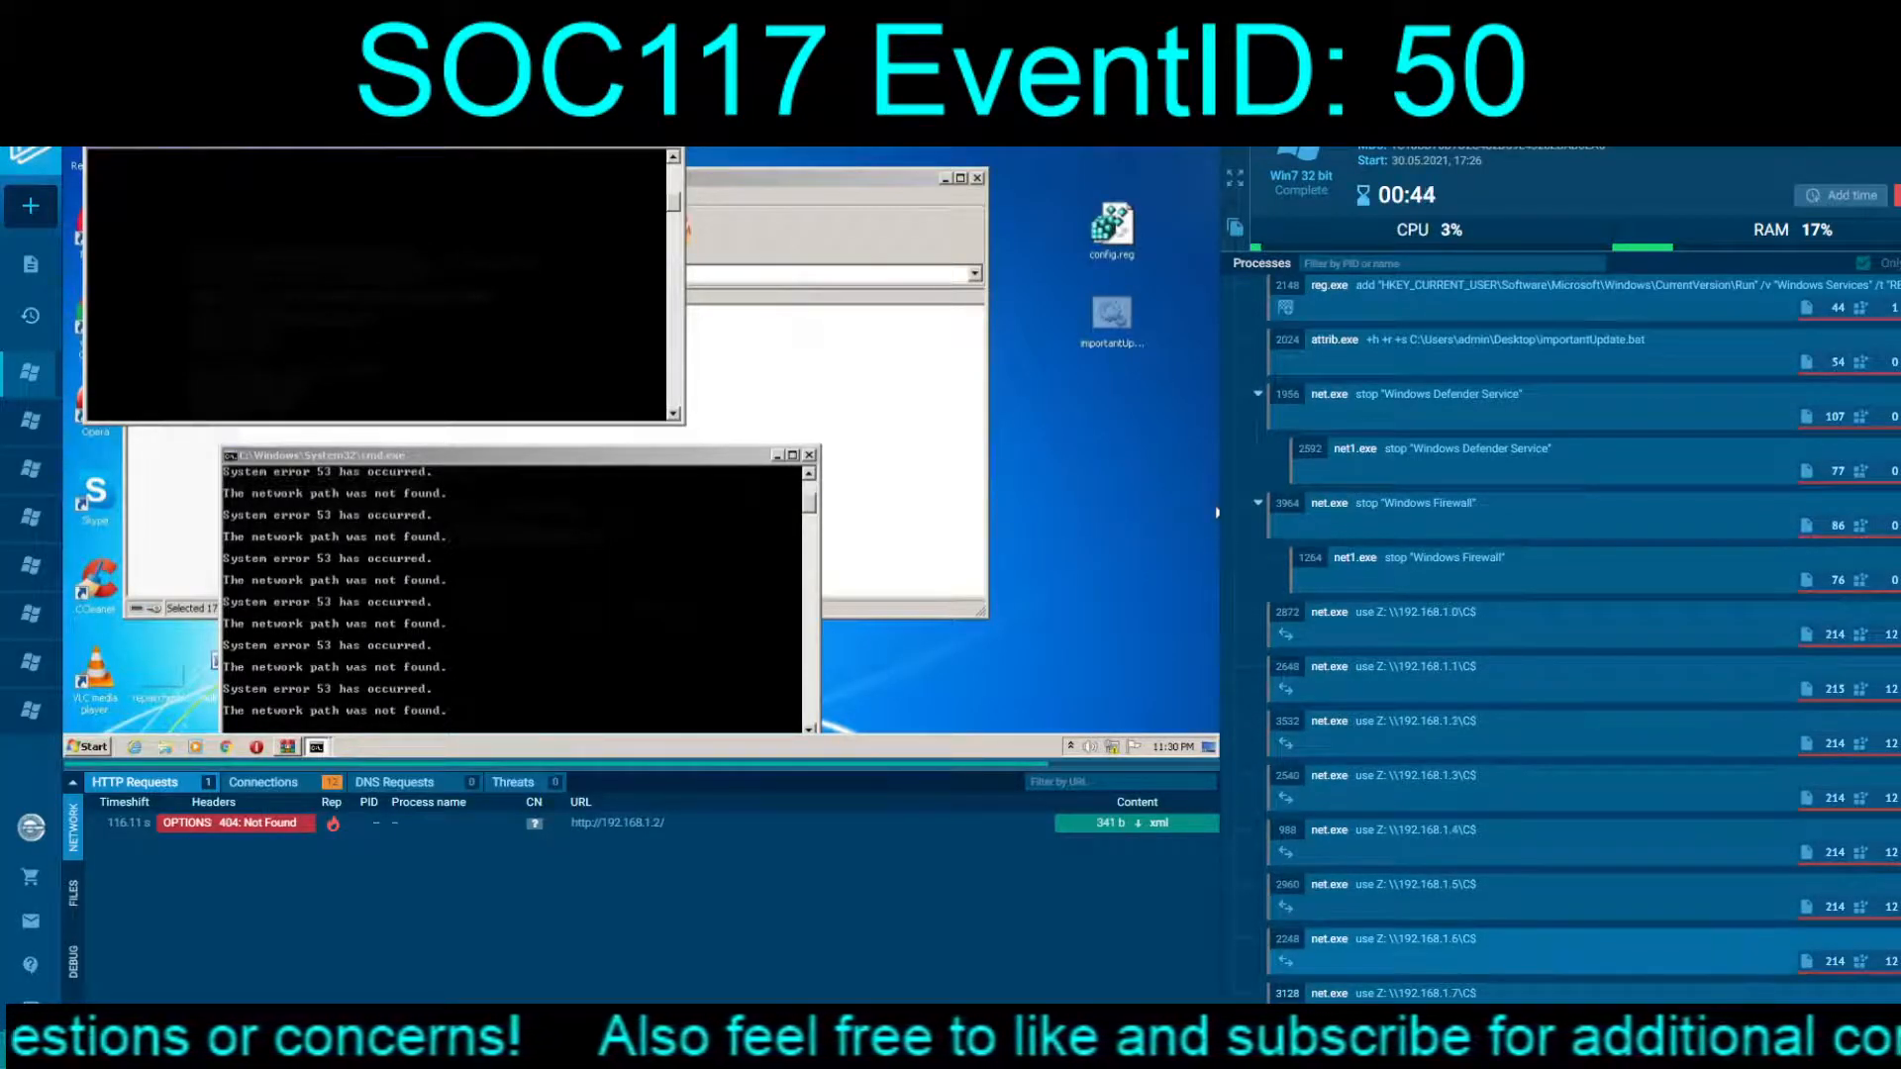
scroll(1584, 891, "up", 2)
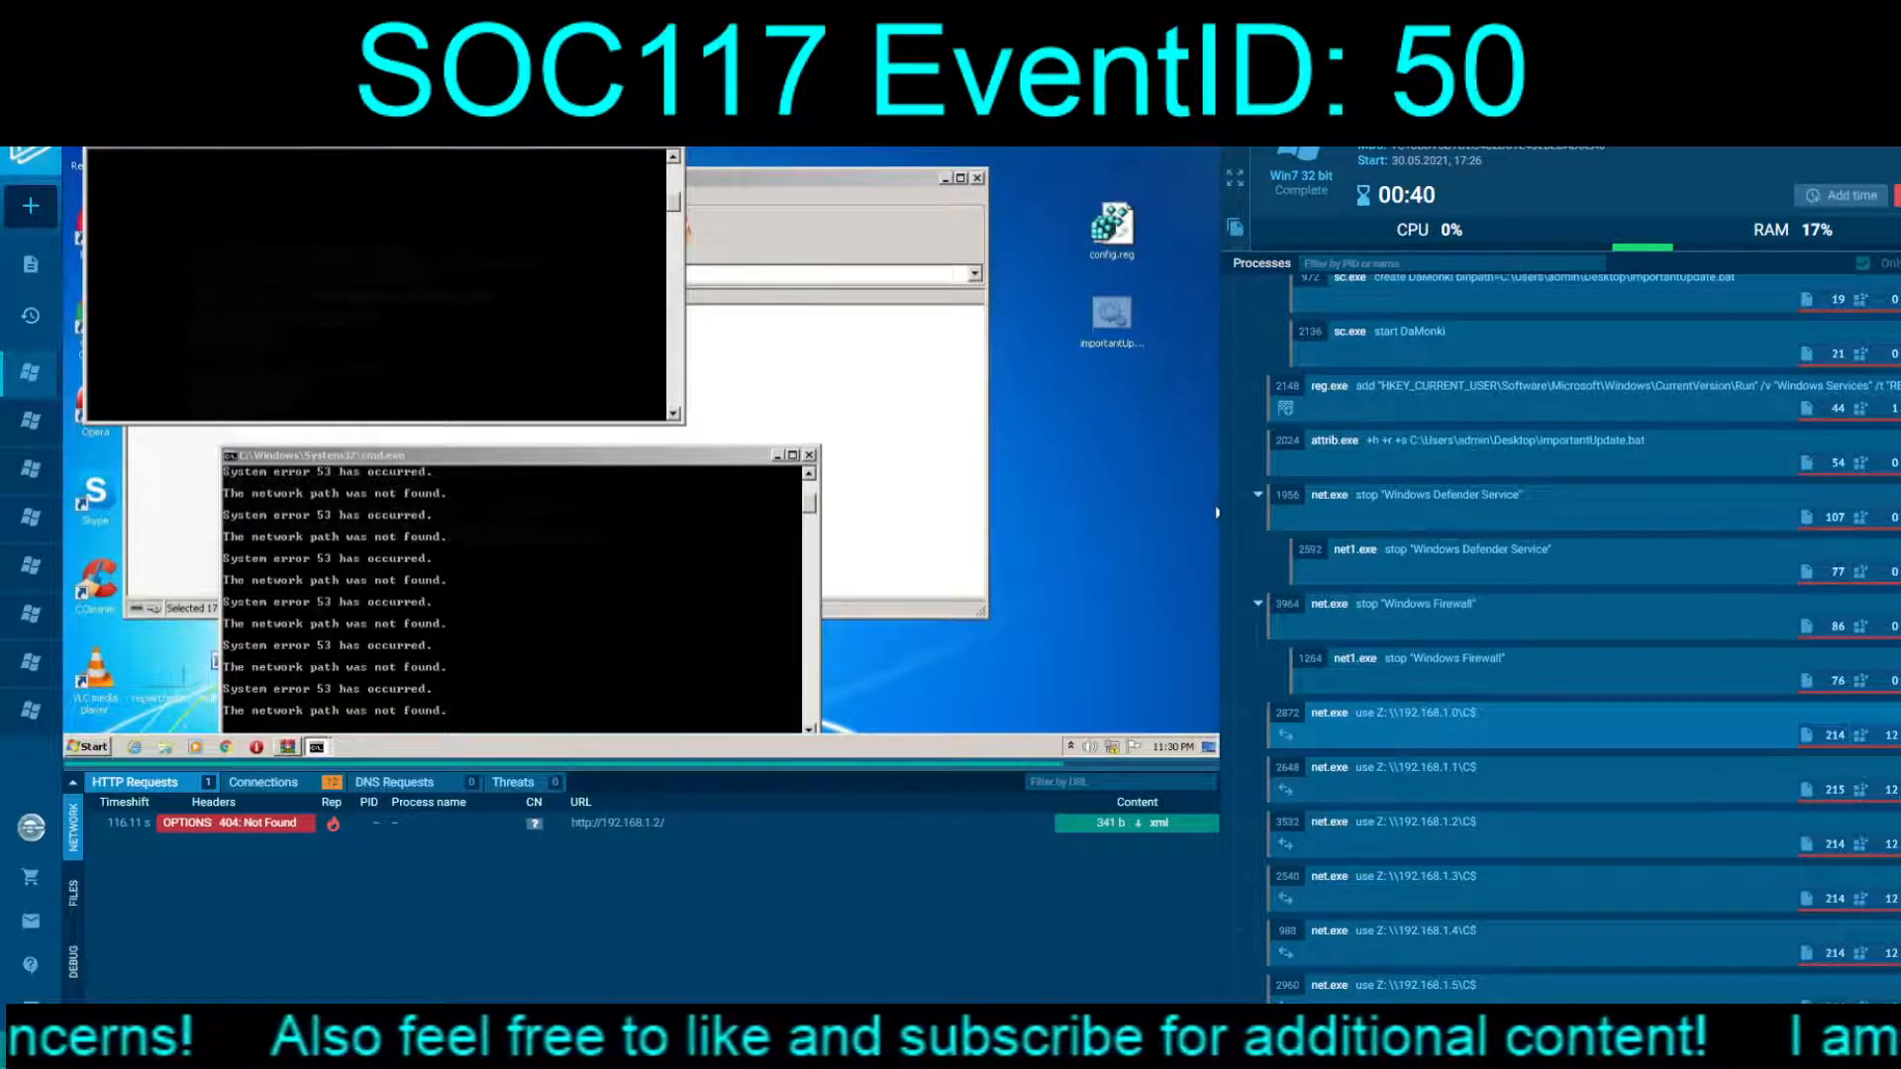
scroll(1584, 634, "up", 3)
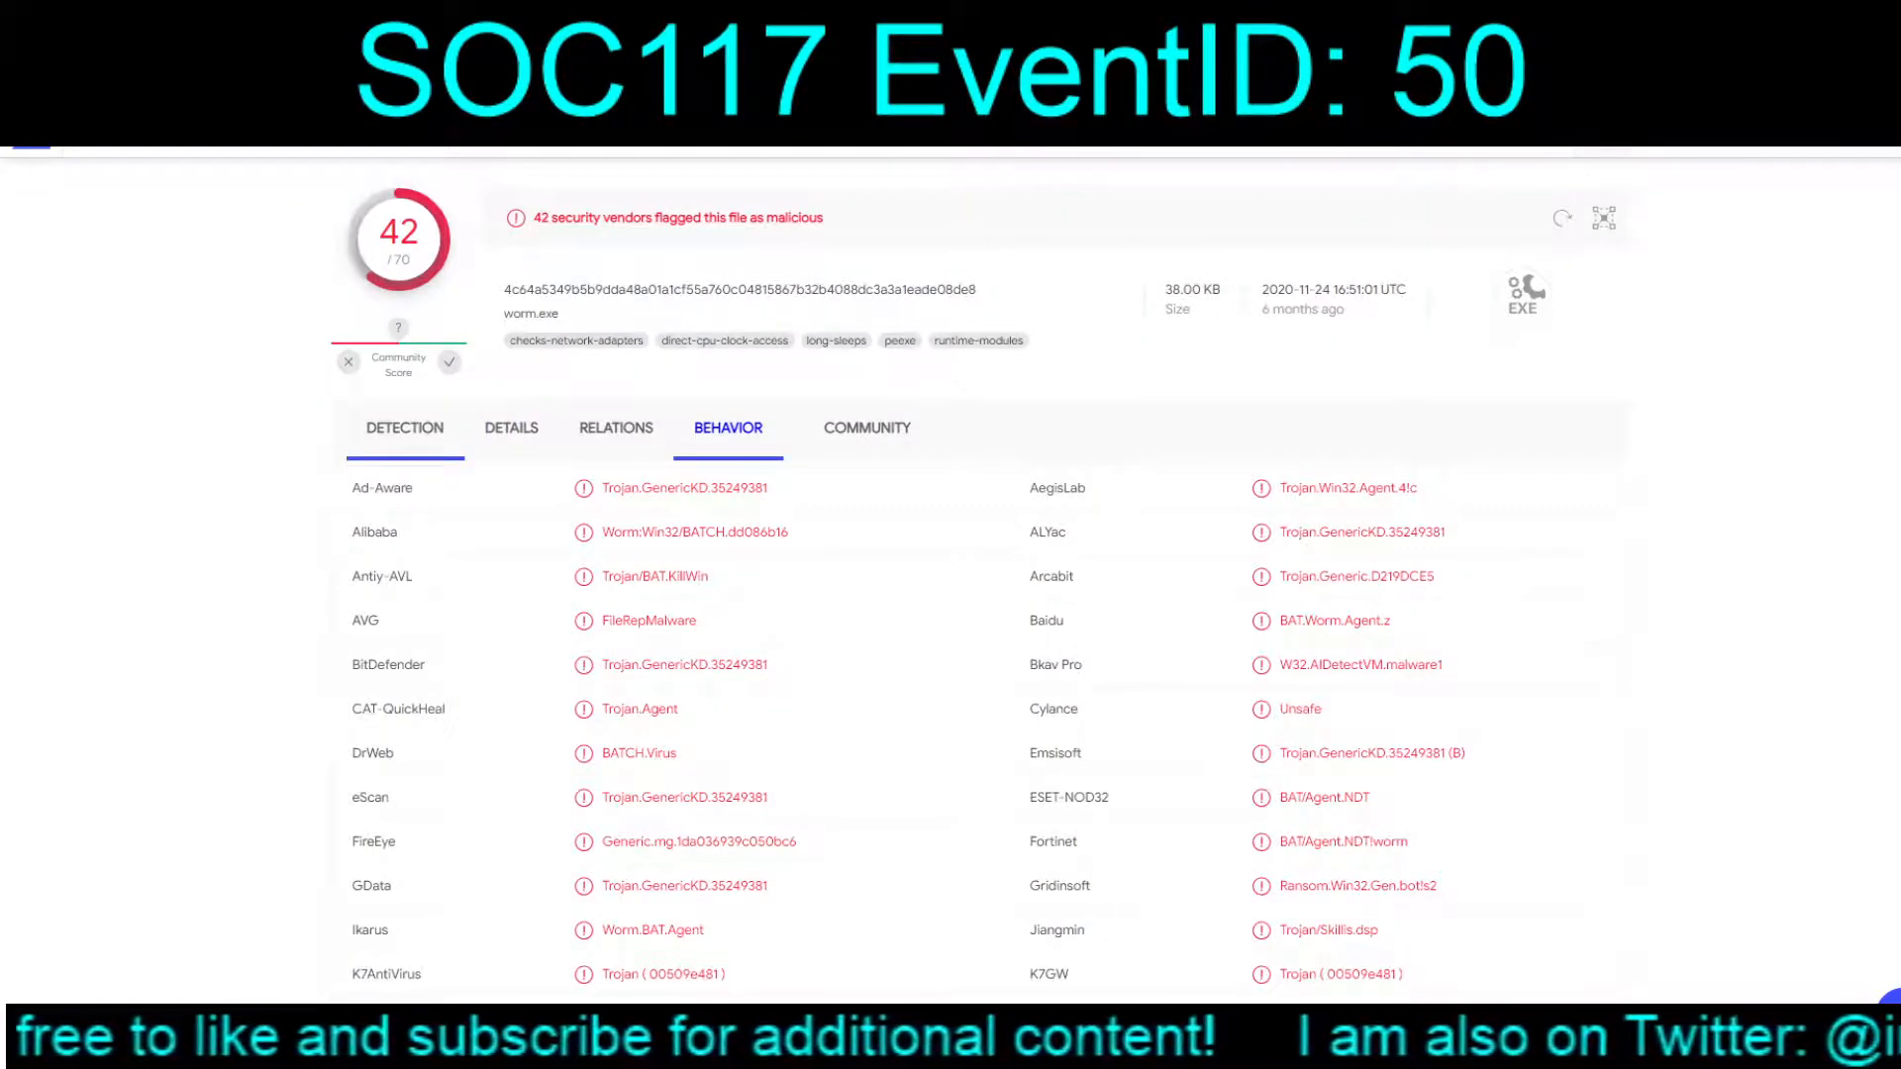
Step: Examine worm.exe's VirusTotal behavior report for network traffic, written and dropped files, registry actions and created processes to compare with the sandbox run
left_click(728, 428)
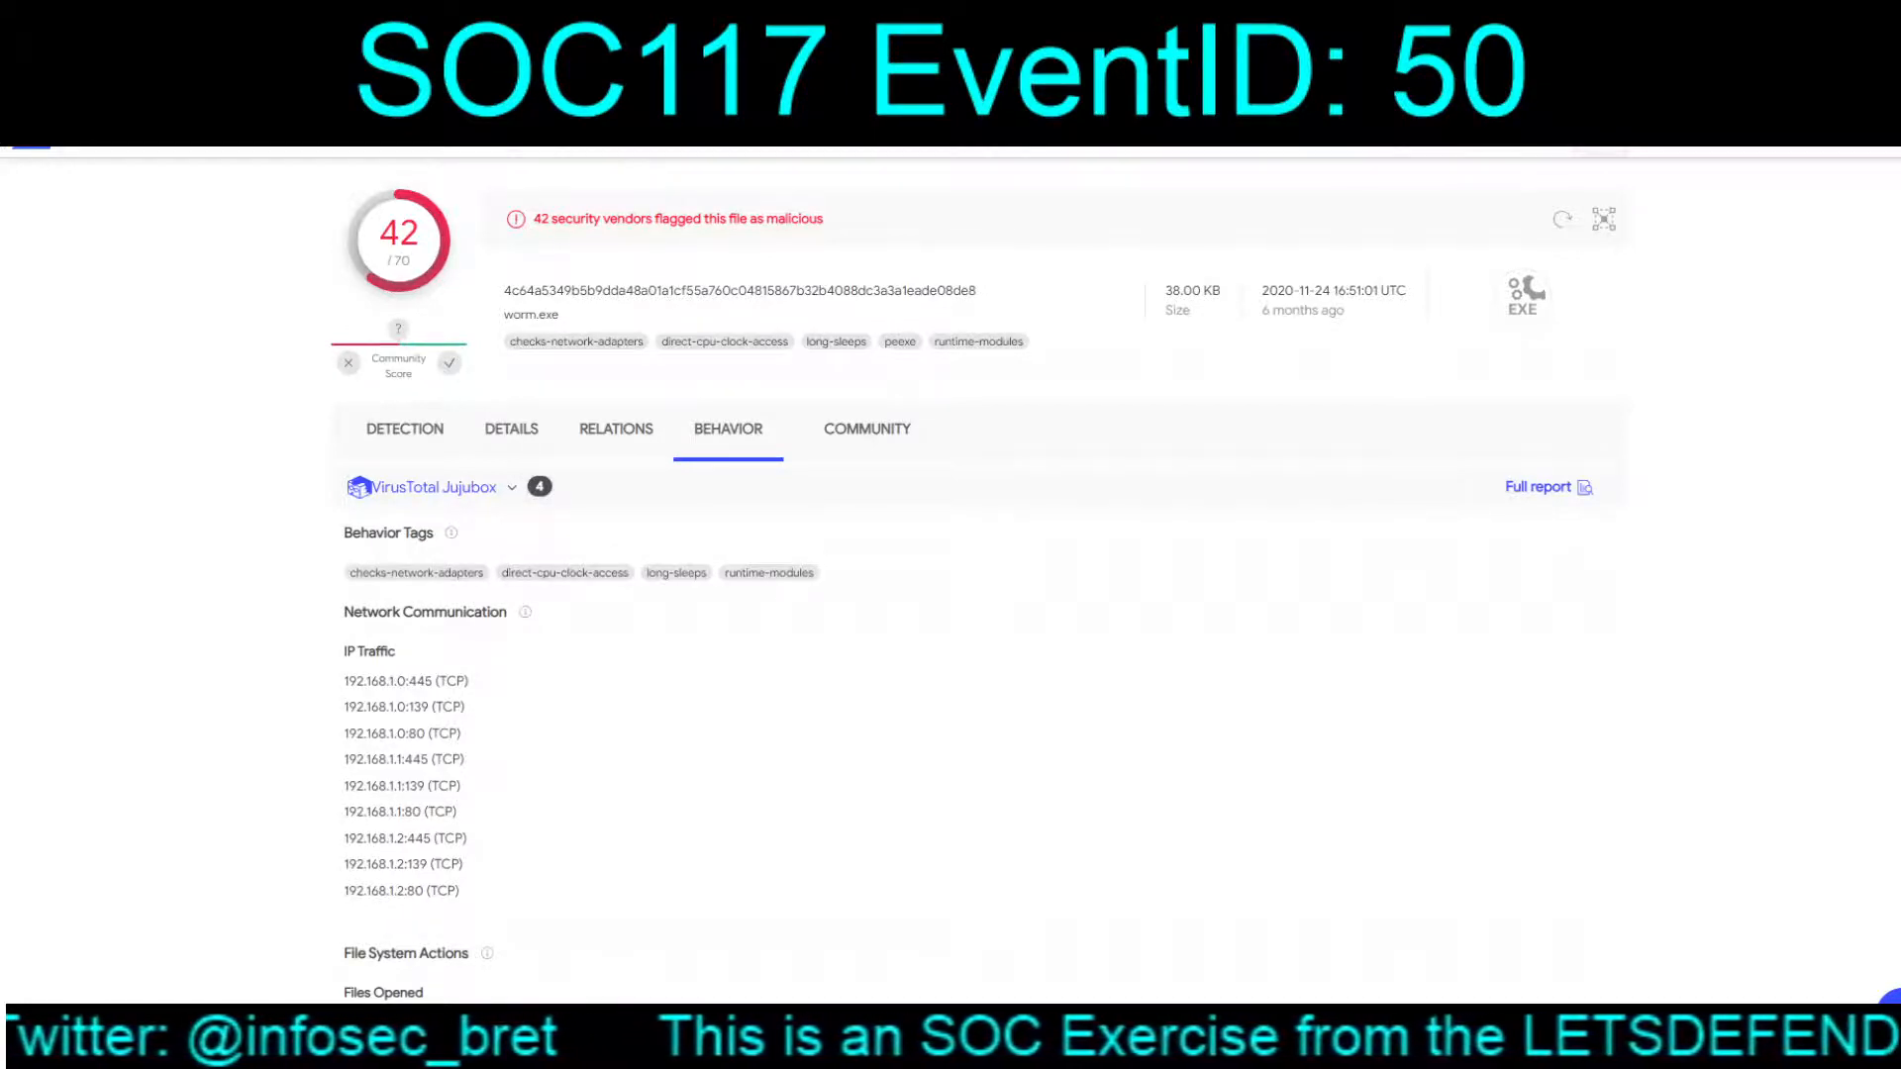
scroll(951, 555, "down", 5)
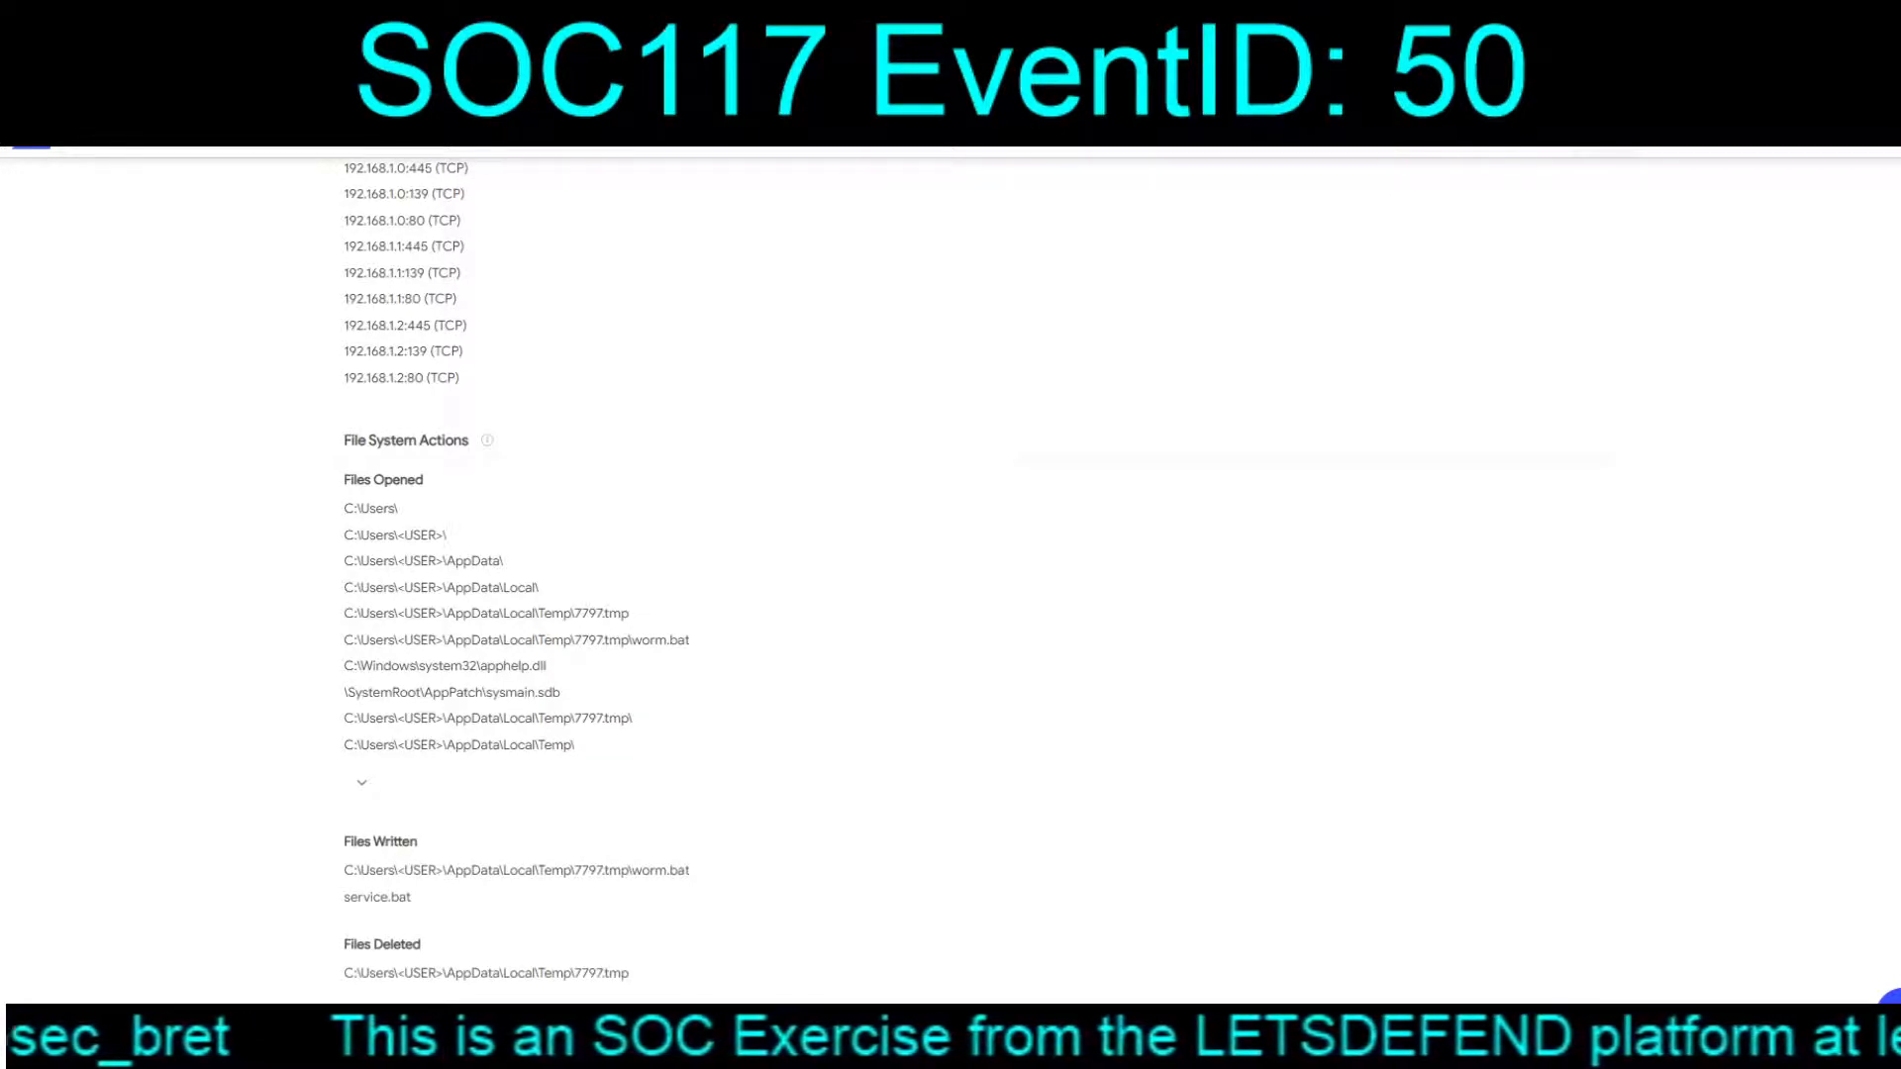
left_click_drag(413, 899, 344, 898)
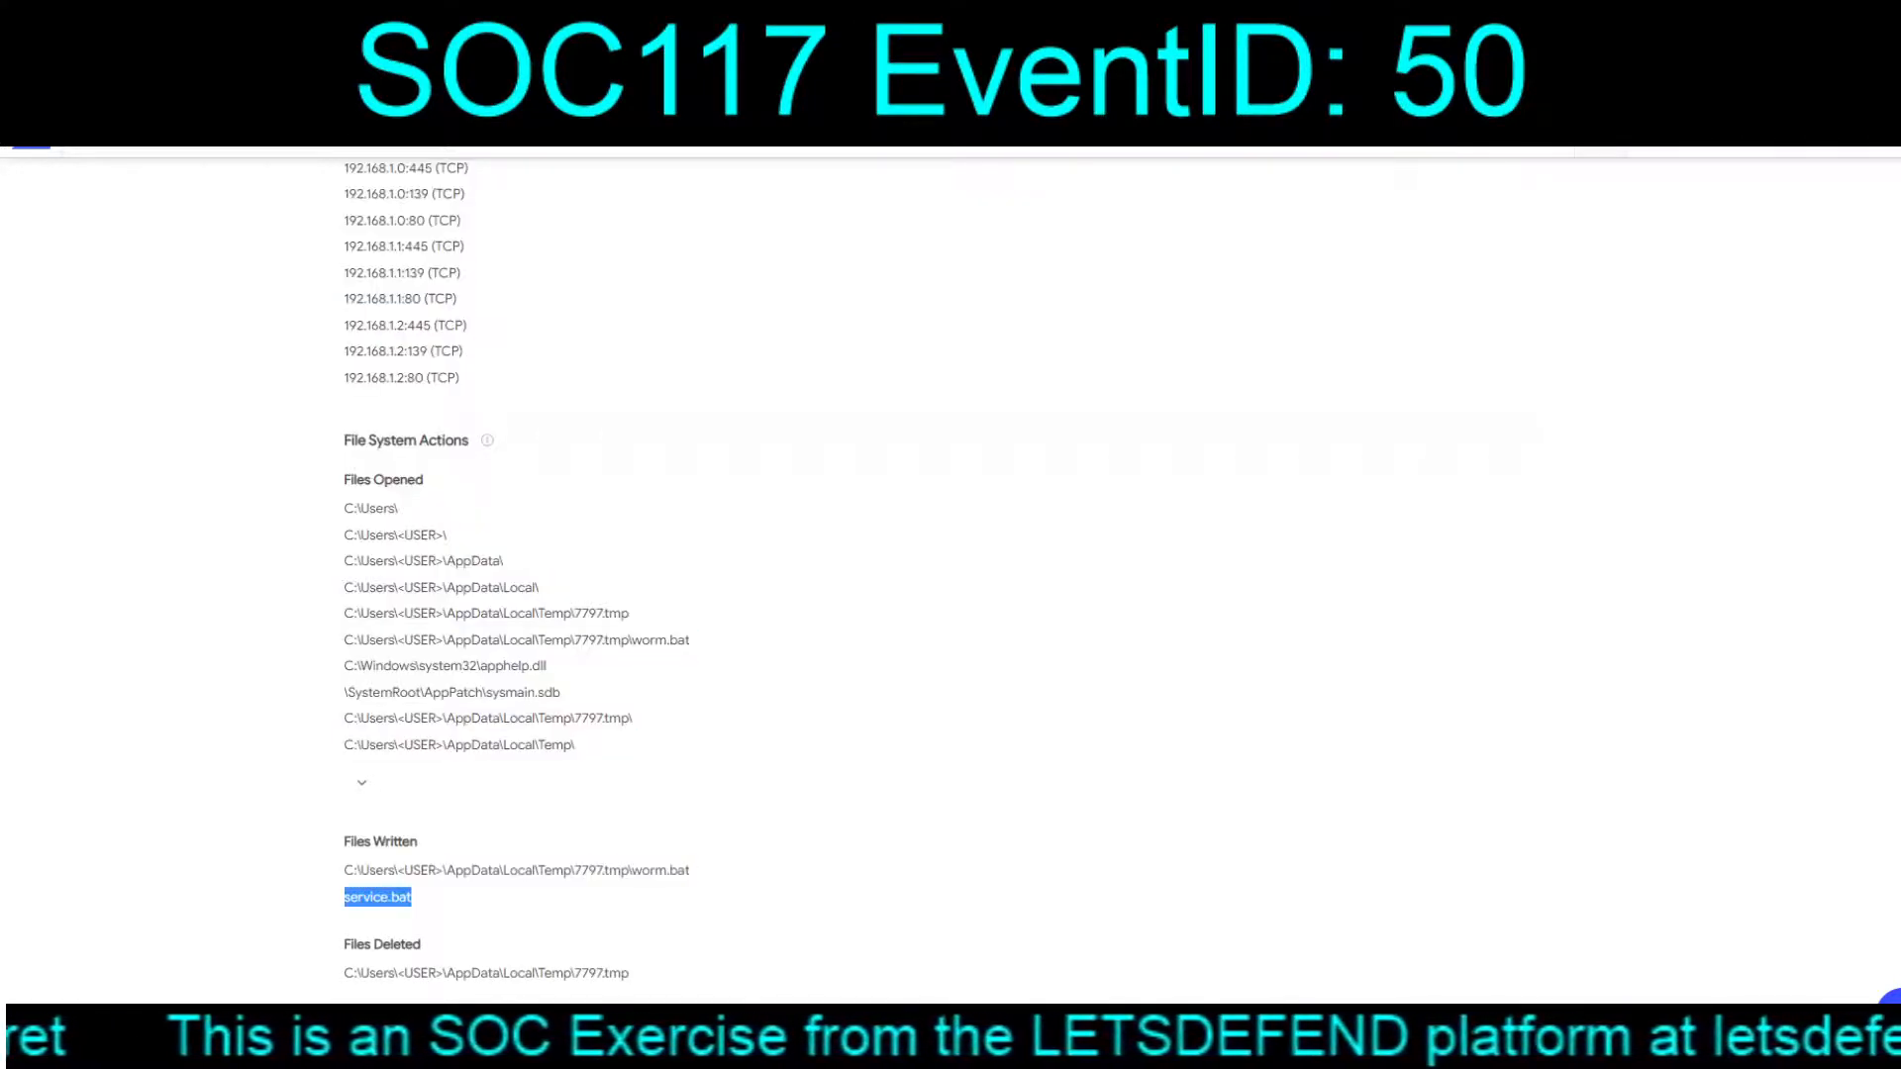
scroll(950, 555, "down", 5)
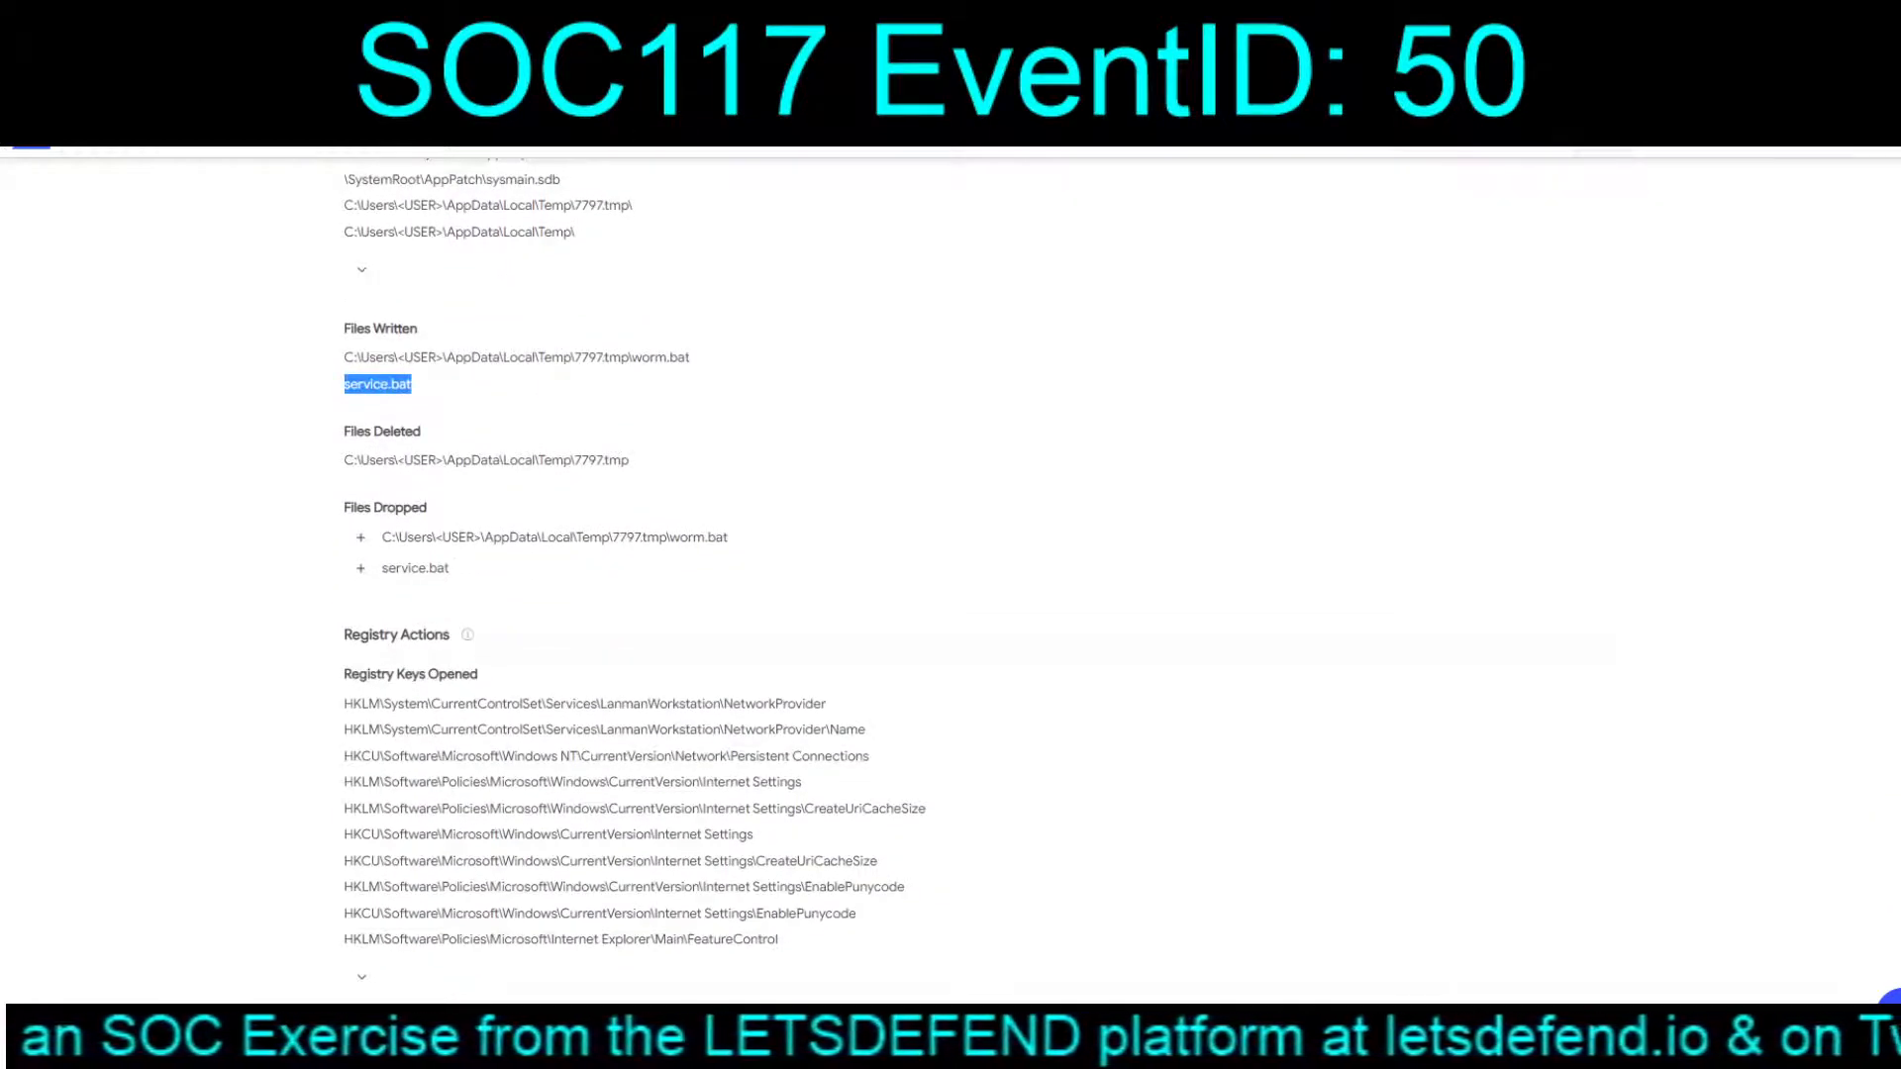
scroll(951, 575, "down", 4)
scroll(951, 574, "up", 6)
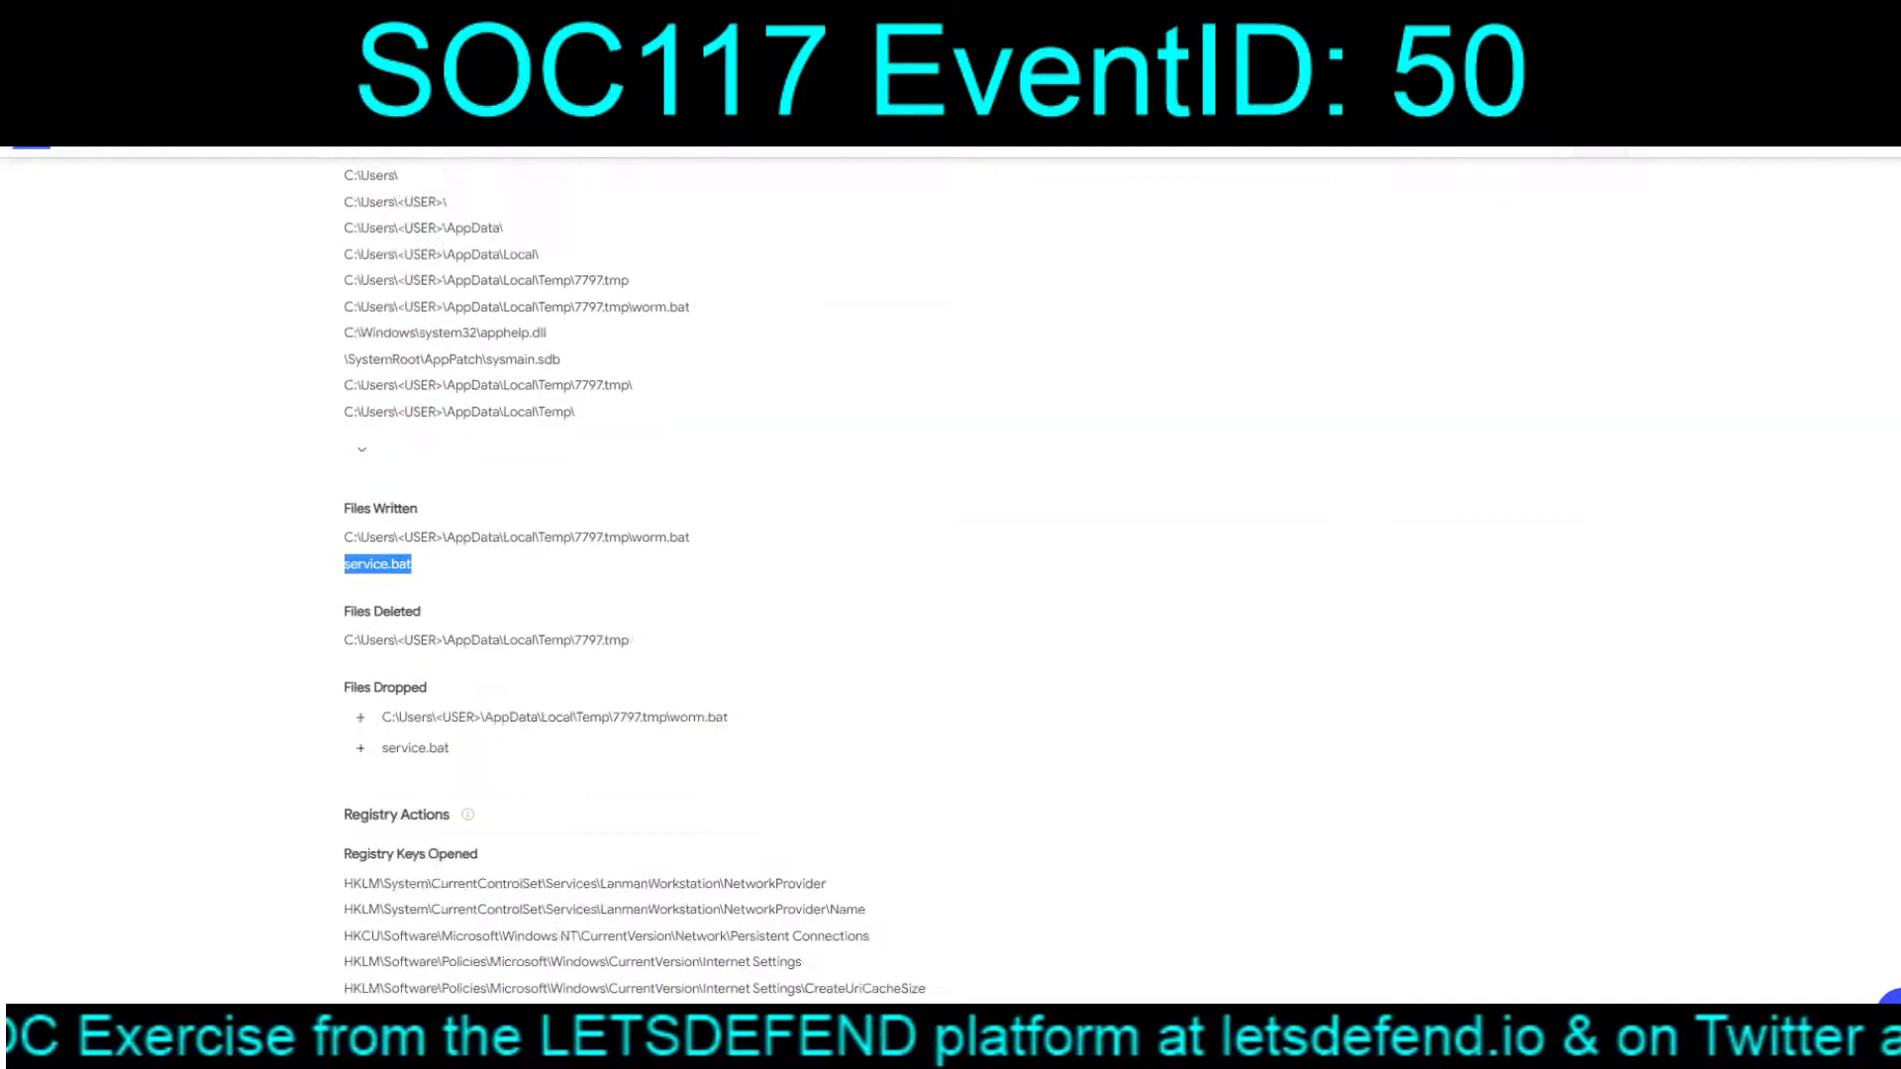
scroll(951, 574, "down", 4)
scroll(802, 554, "down", 2)
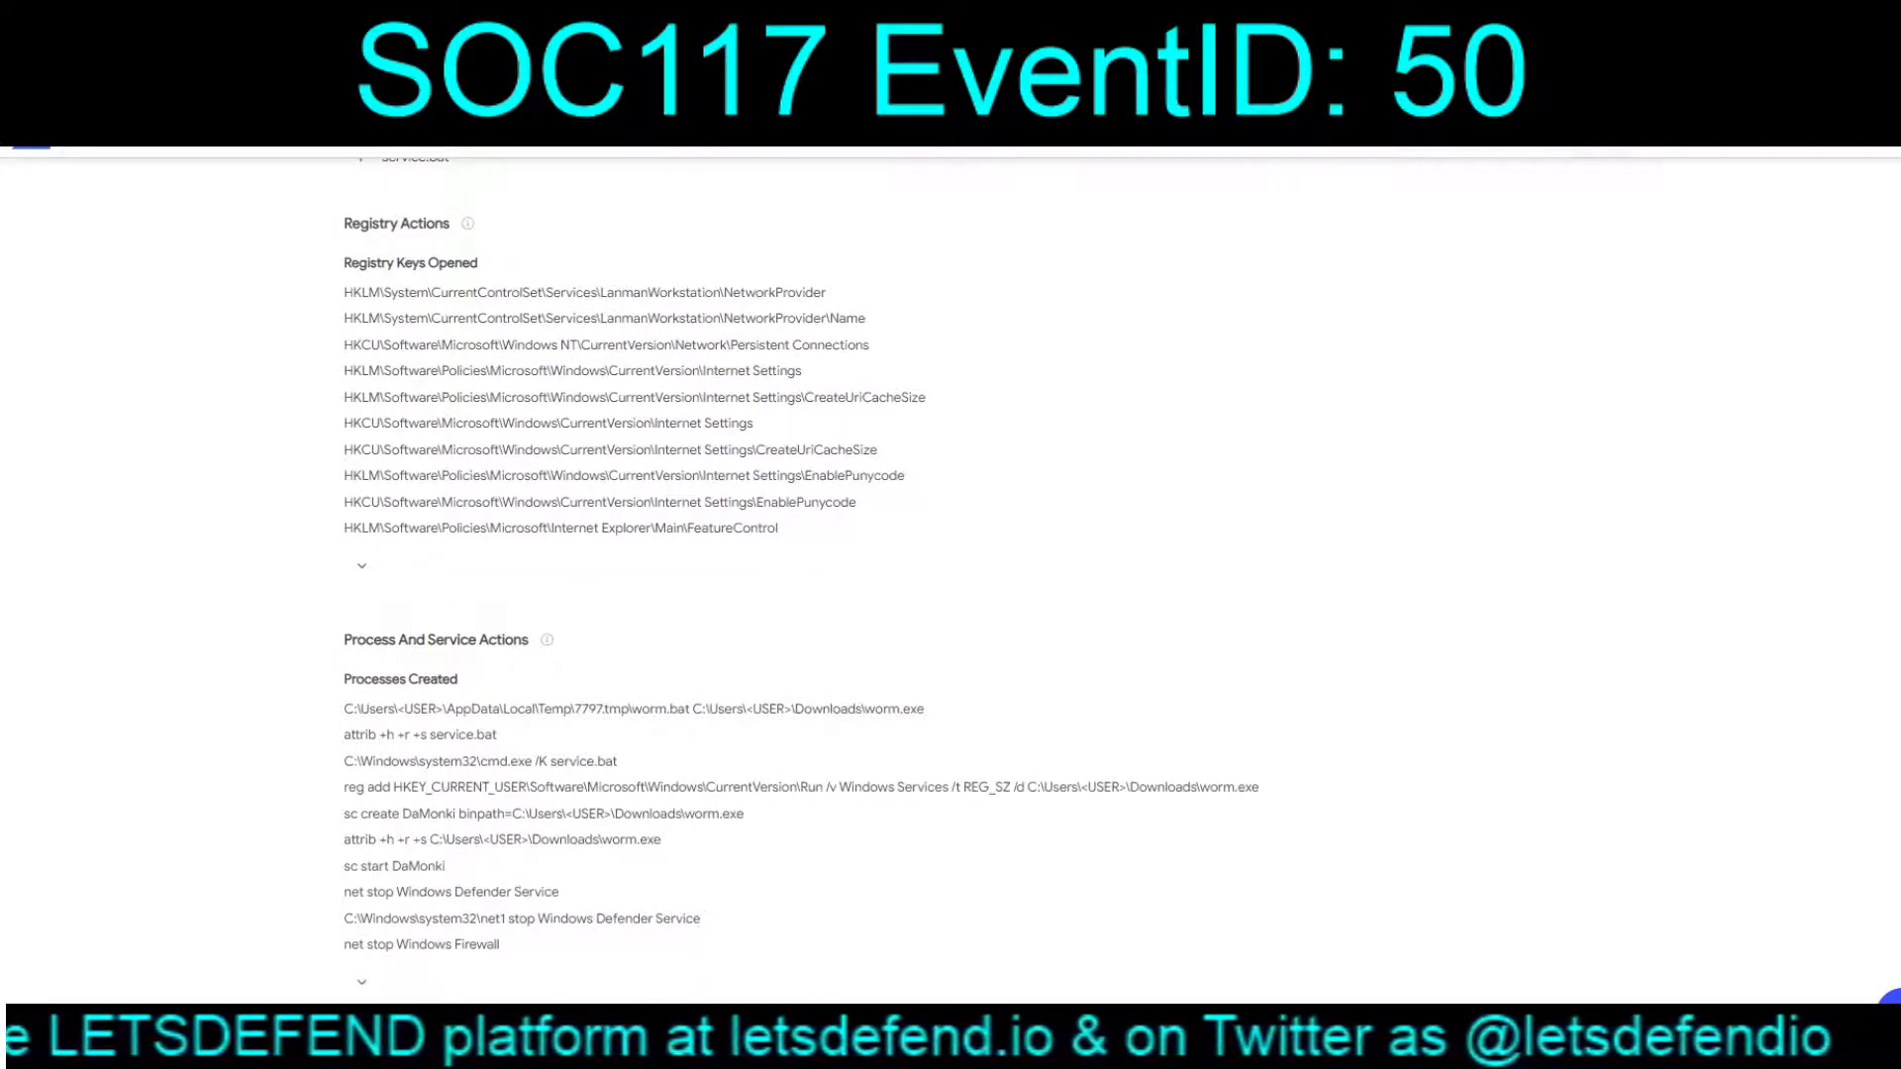
left_click_drag(692, 709, 925, 709)
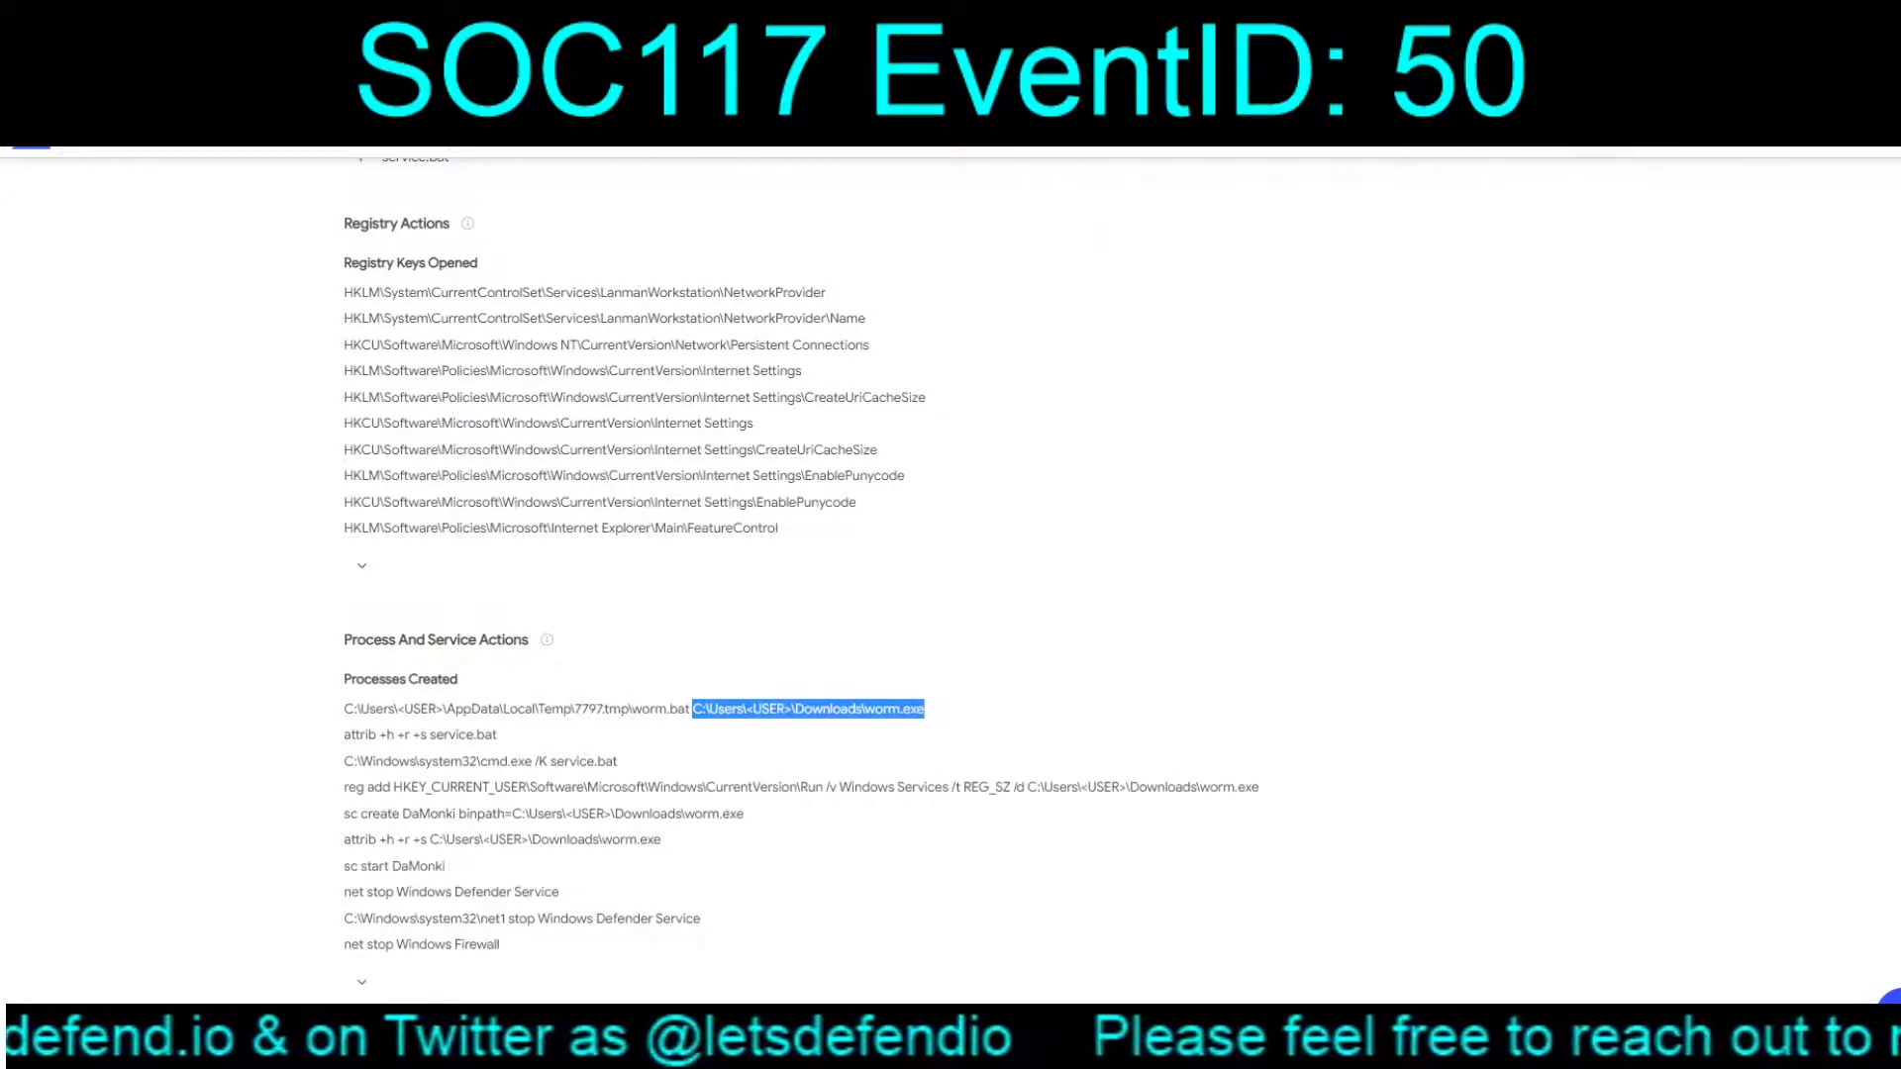
scroll(802, 545, "down", 5)
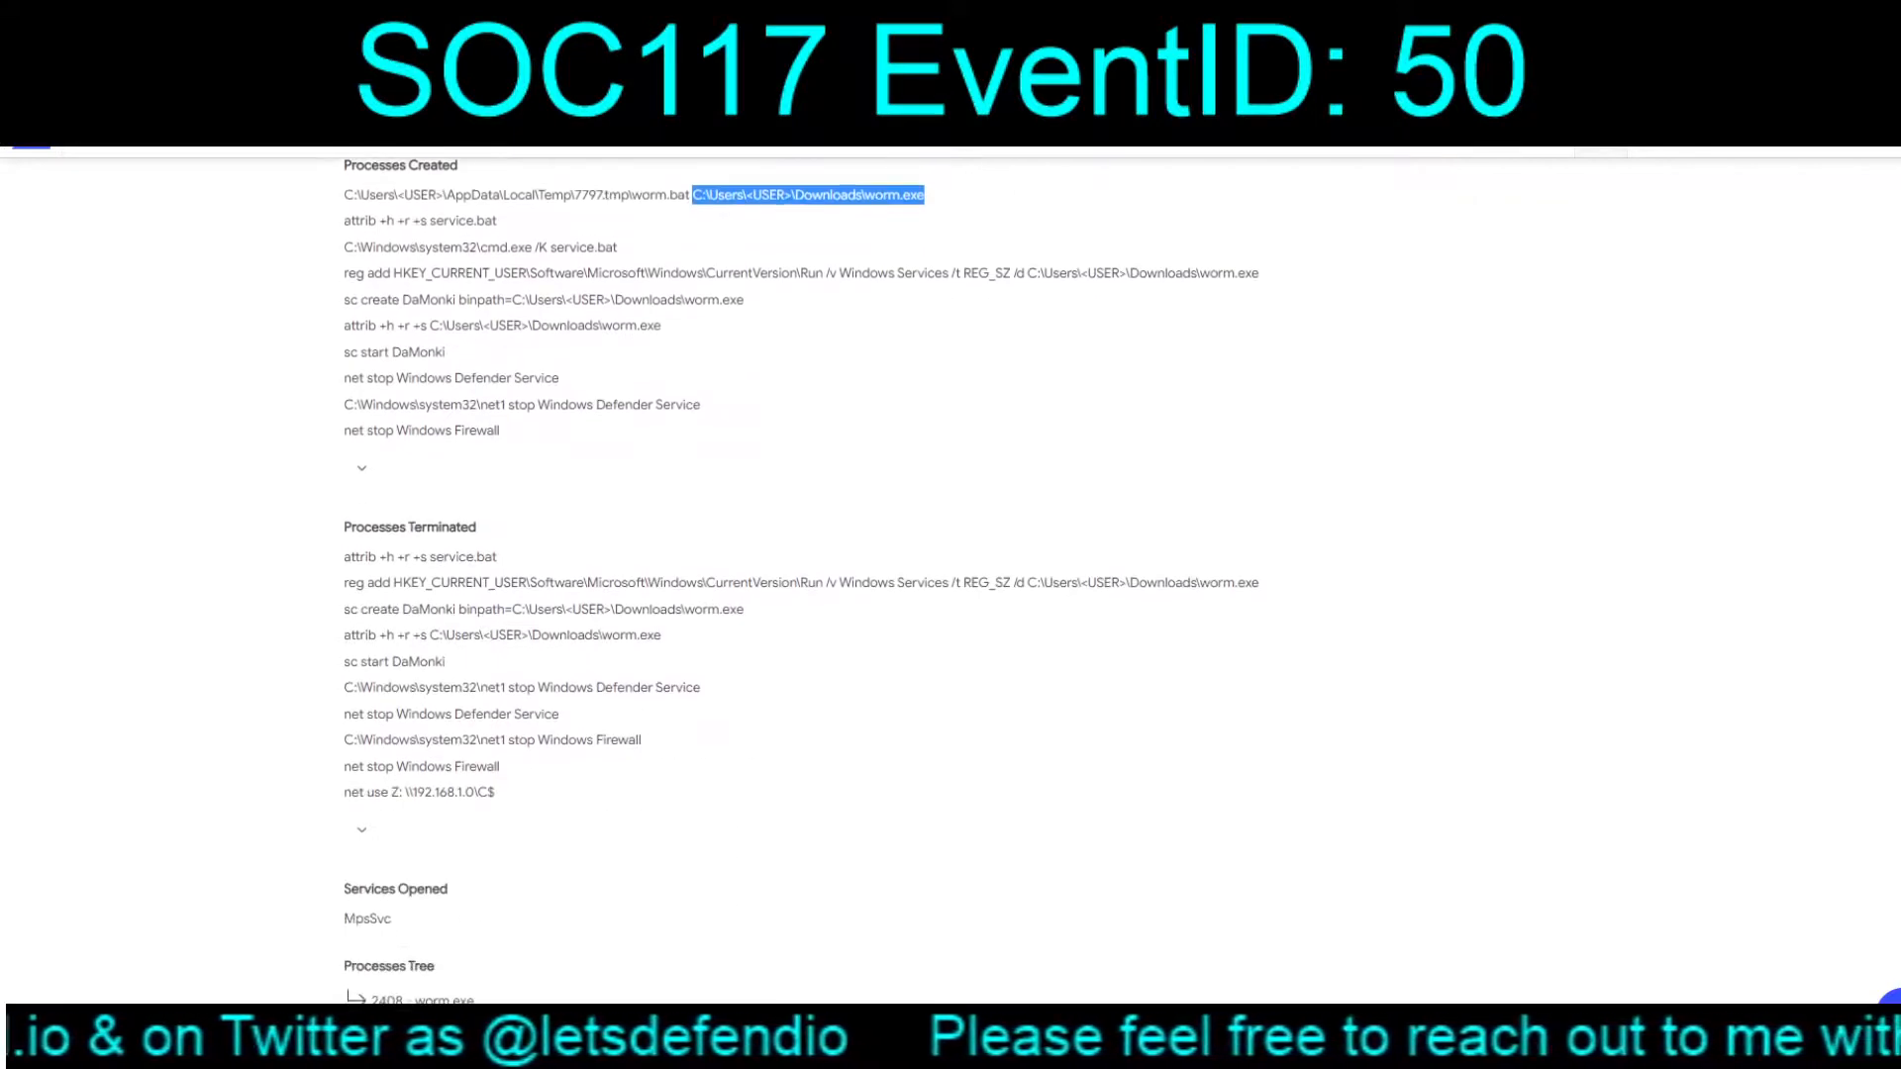
scroll(951, 574, "up", 15)
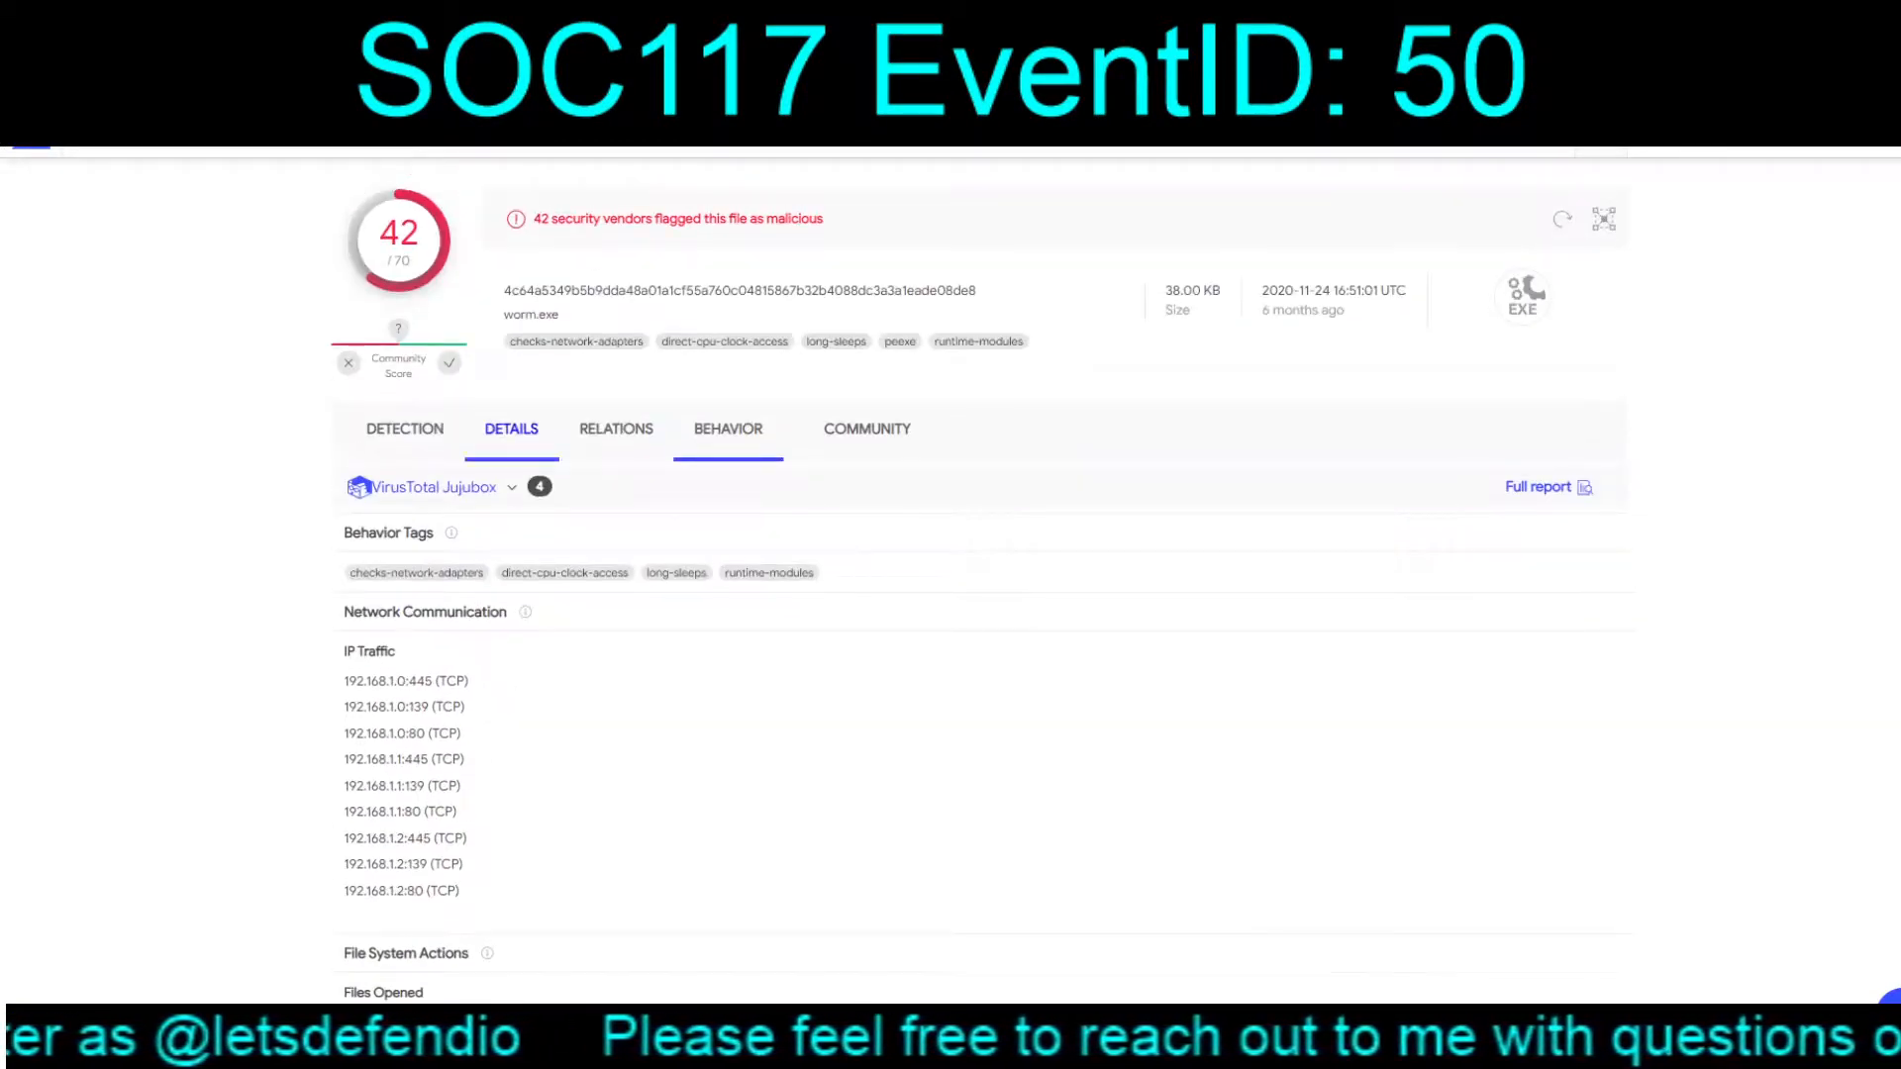
Step: Get the MD5 hash from the VirusTotal details of worm.exe and return to the case's artifact form
left_click(510, 429)
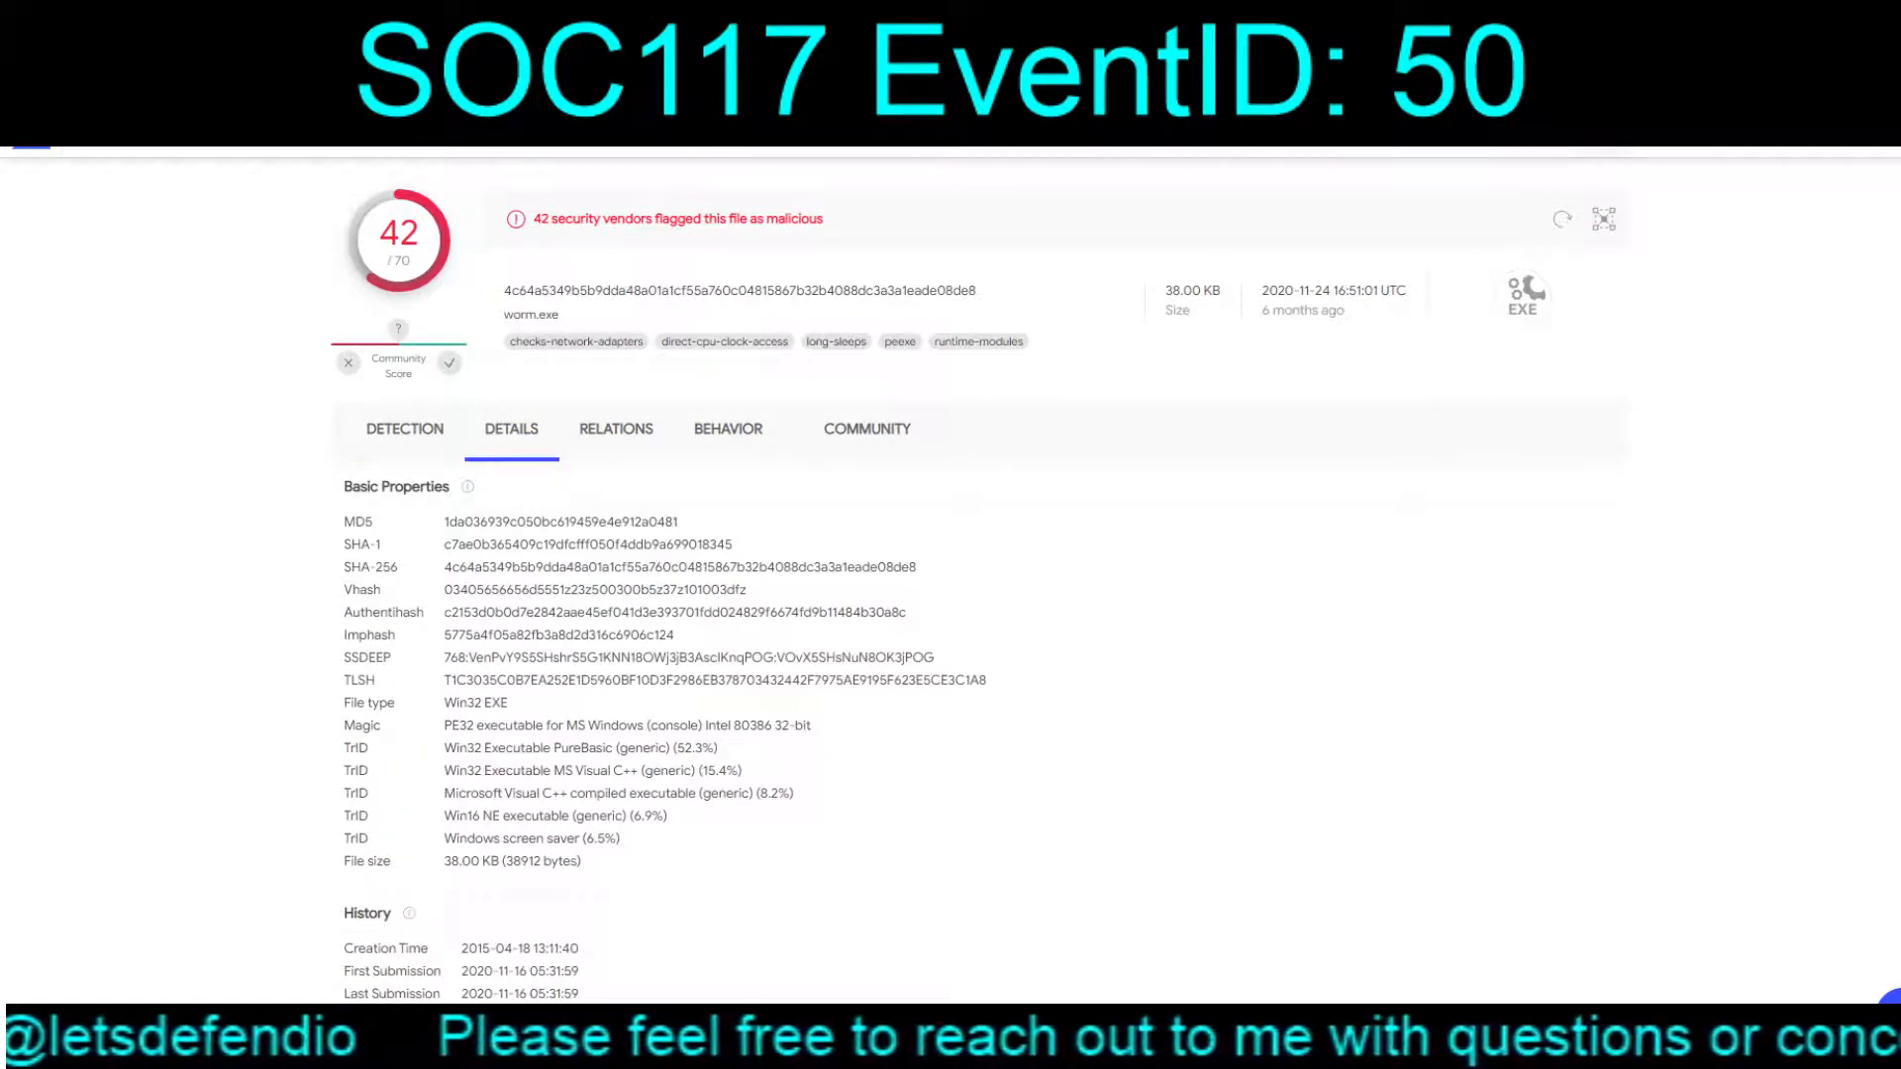
double_click(560, 522)
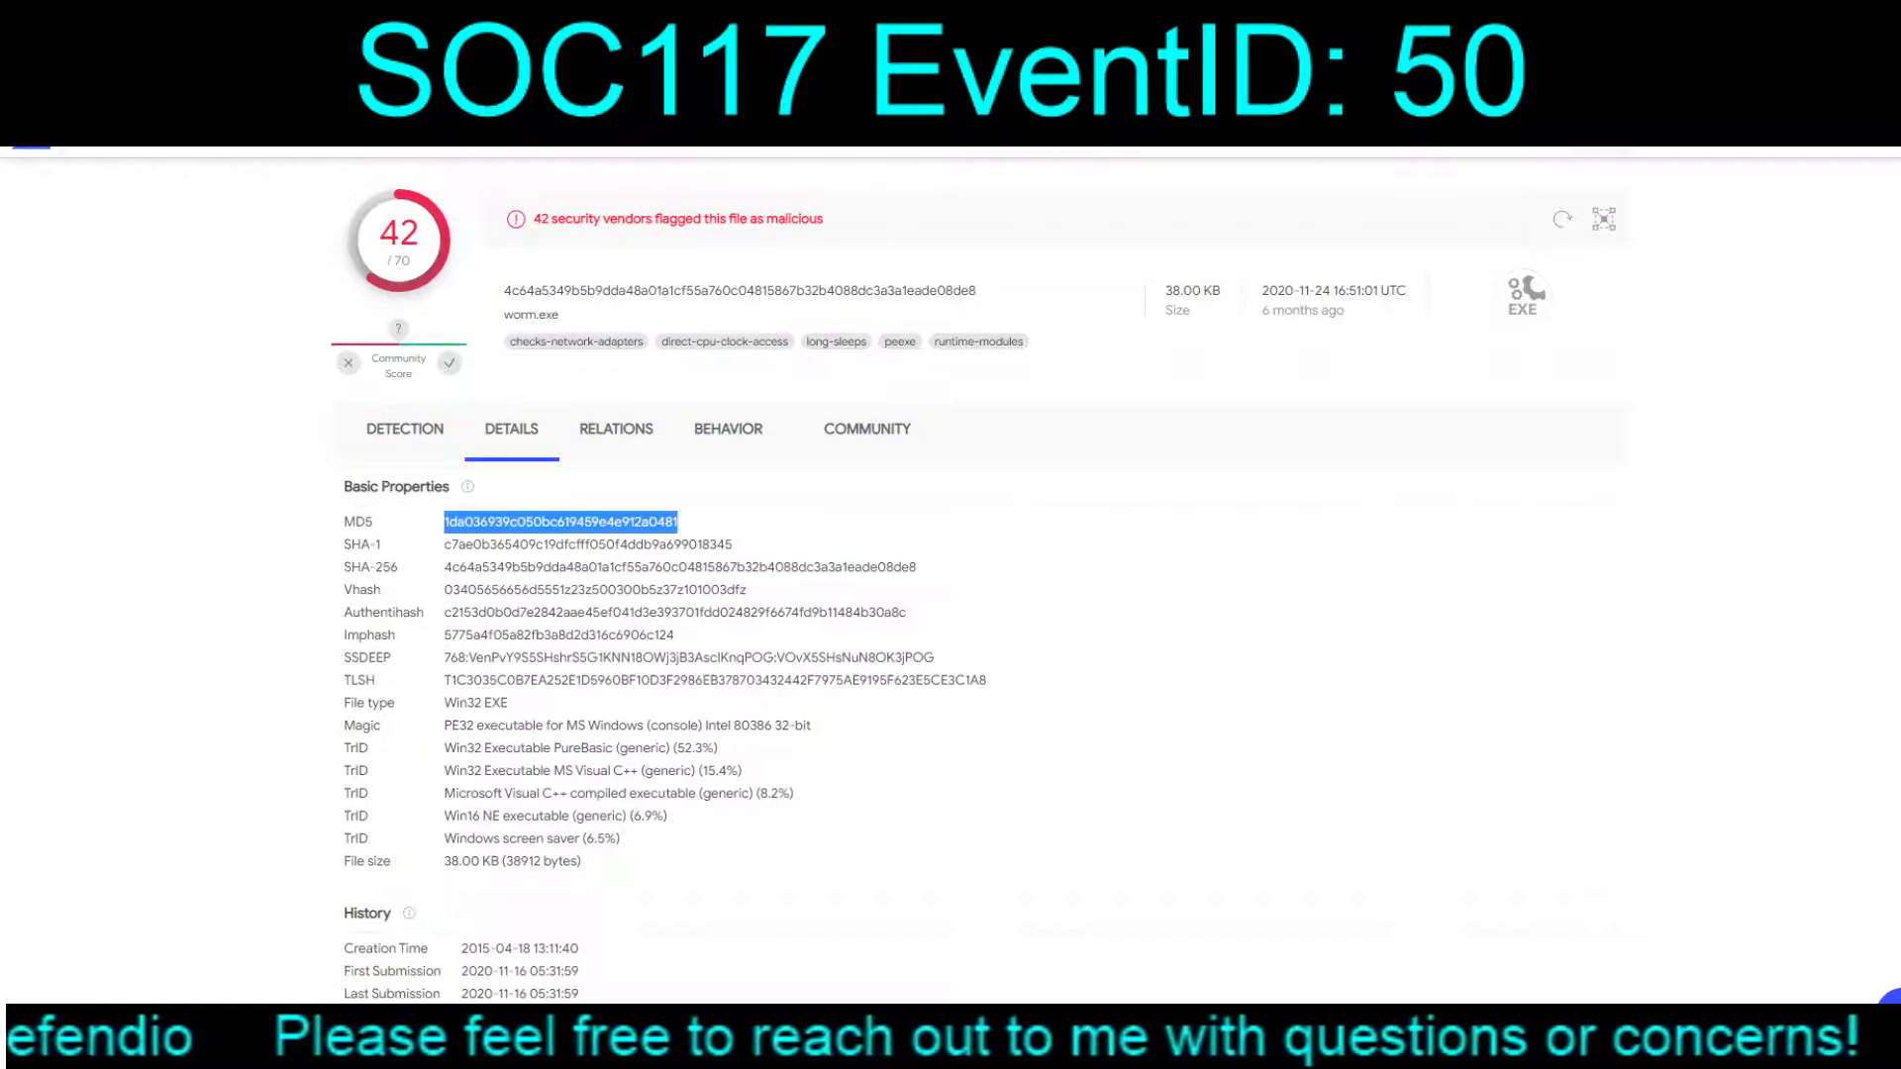
key("ctrl+Tab")
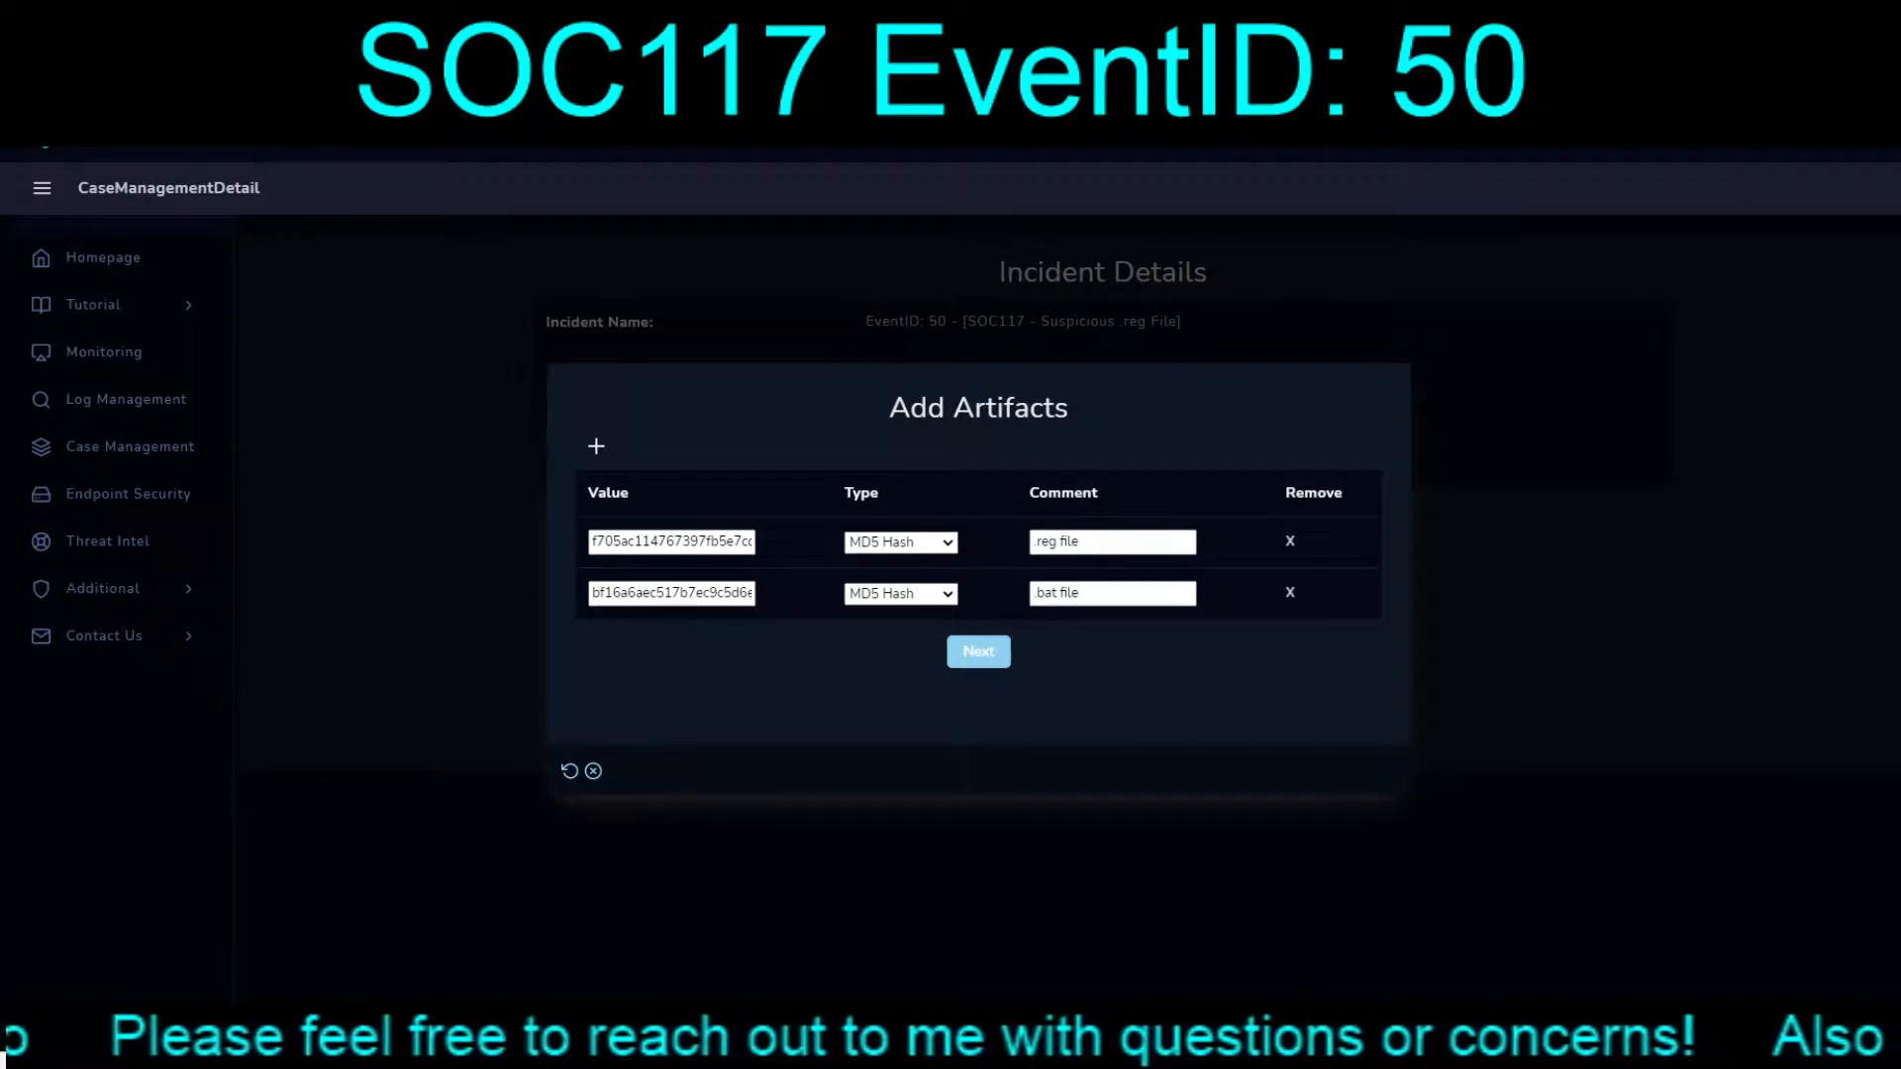
Step: Add a third artifact of type MD5 Hash with worm.exe's hash 1da036939c050bc619459e4e912a0481 as its value
left_click(596, 446)
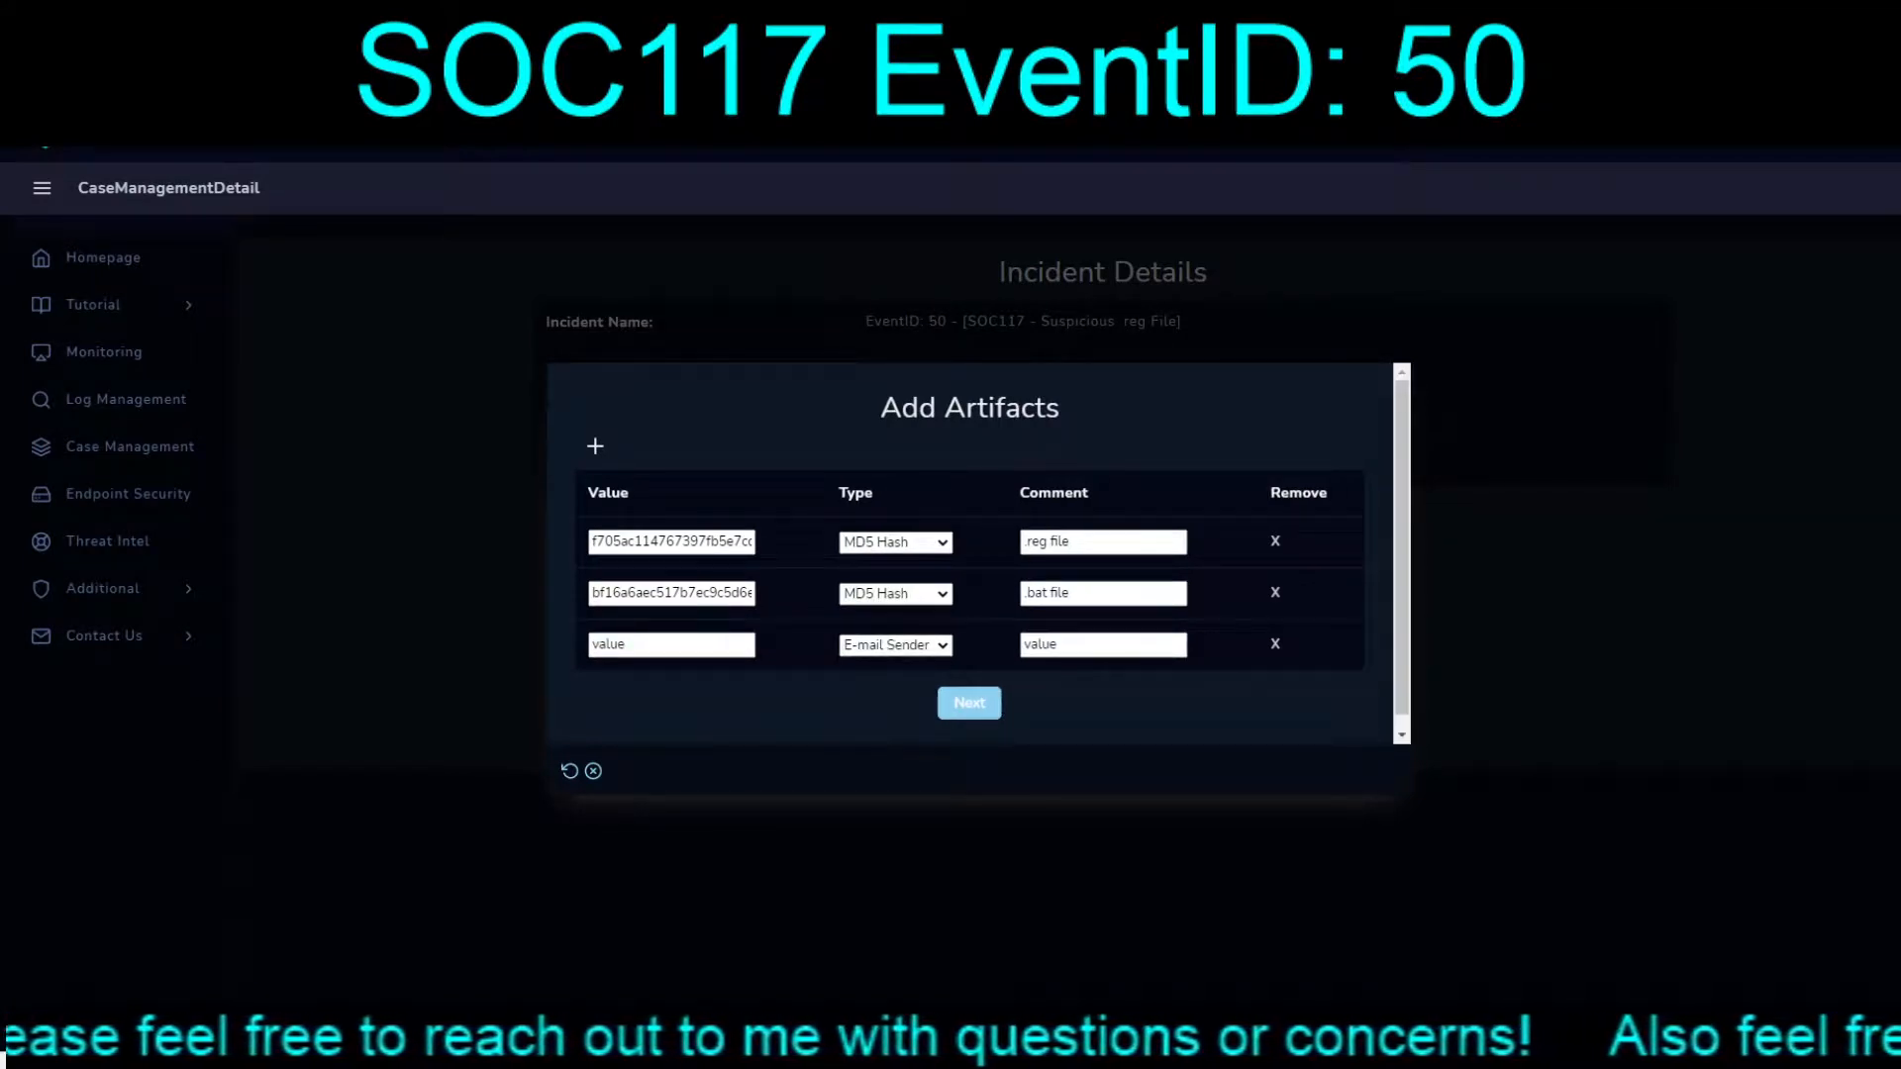
left_click(881, 721)
key("ctrl+a")
key("ctrl+v")
key("Tab")
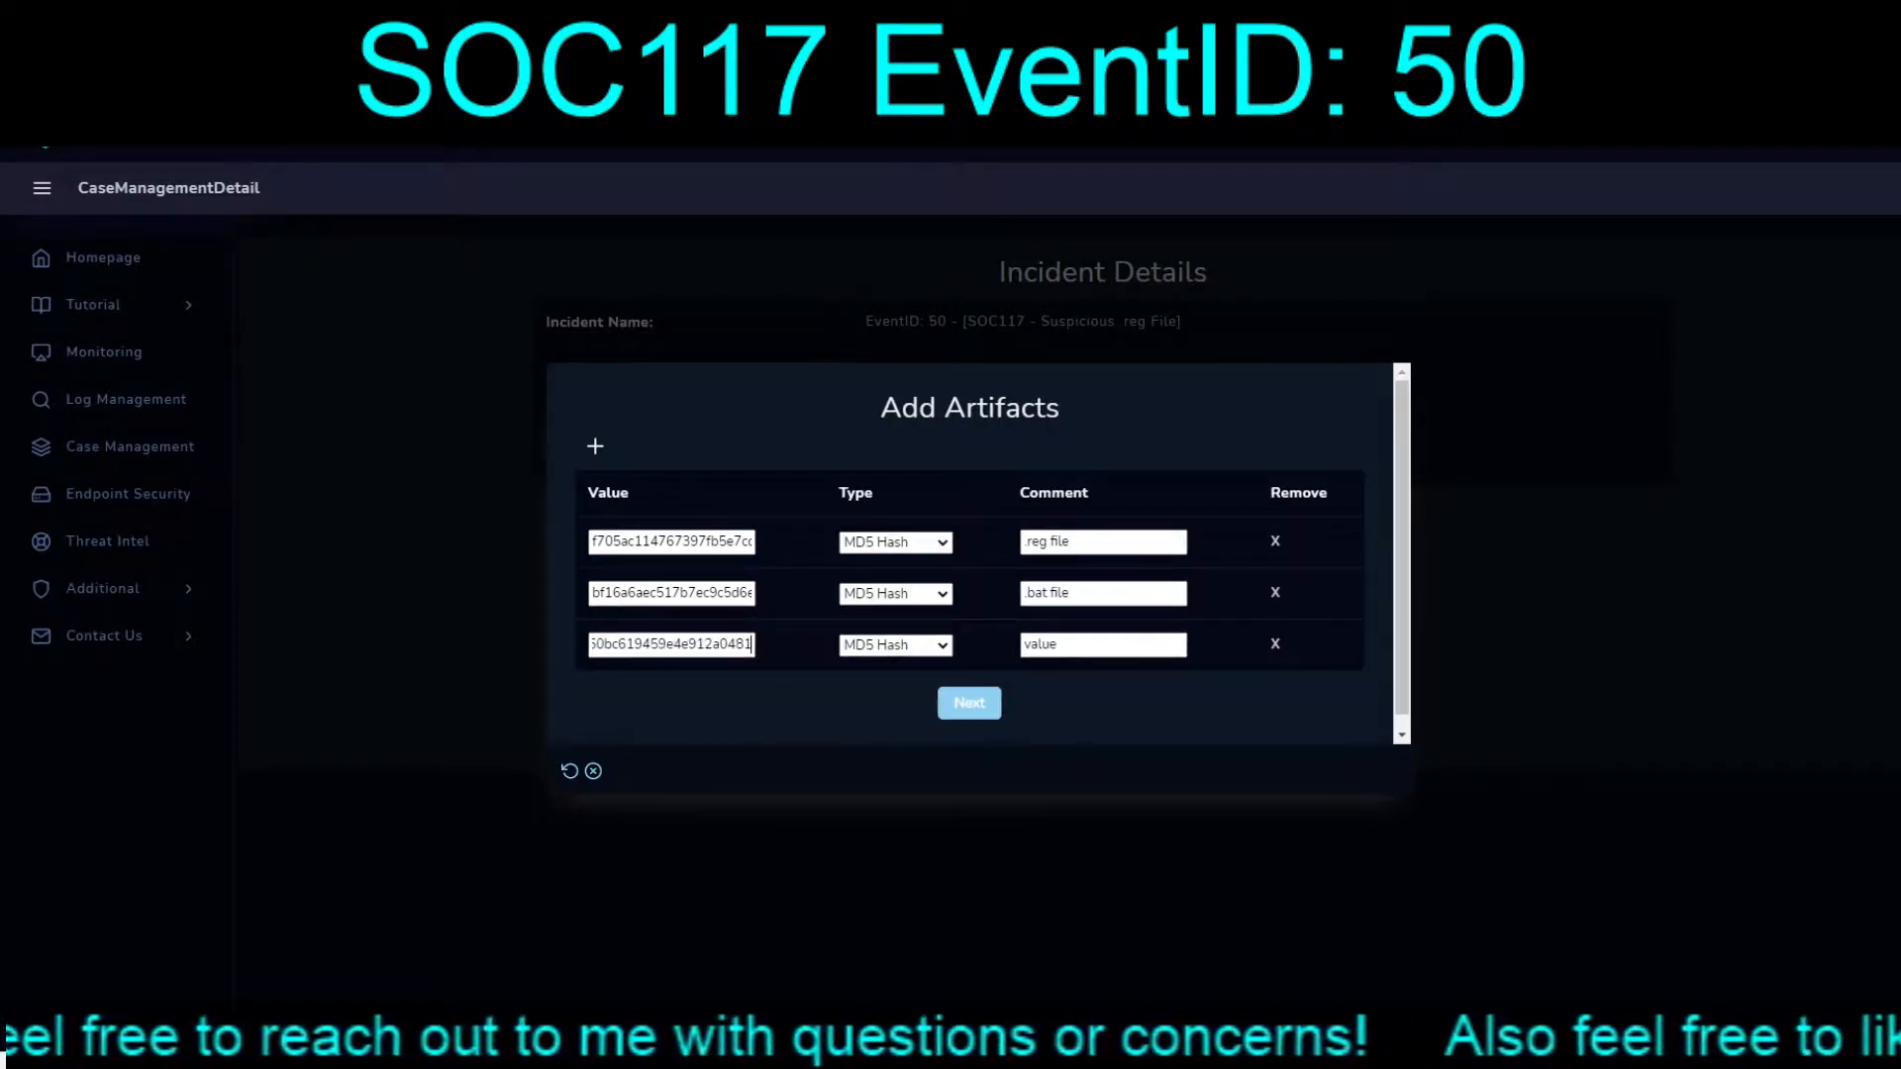
Step: Comment the third artifact as "unobserved worm.exe that is related to this .bat detection" and submit the artifact list
type("u")
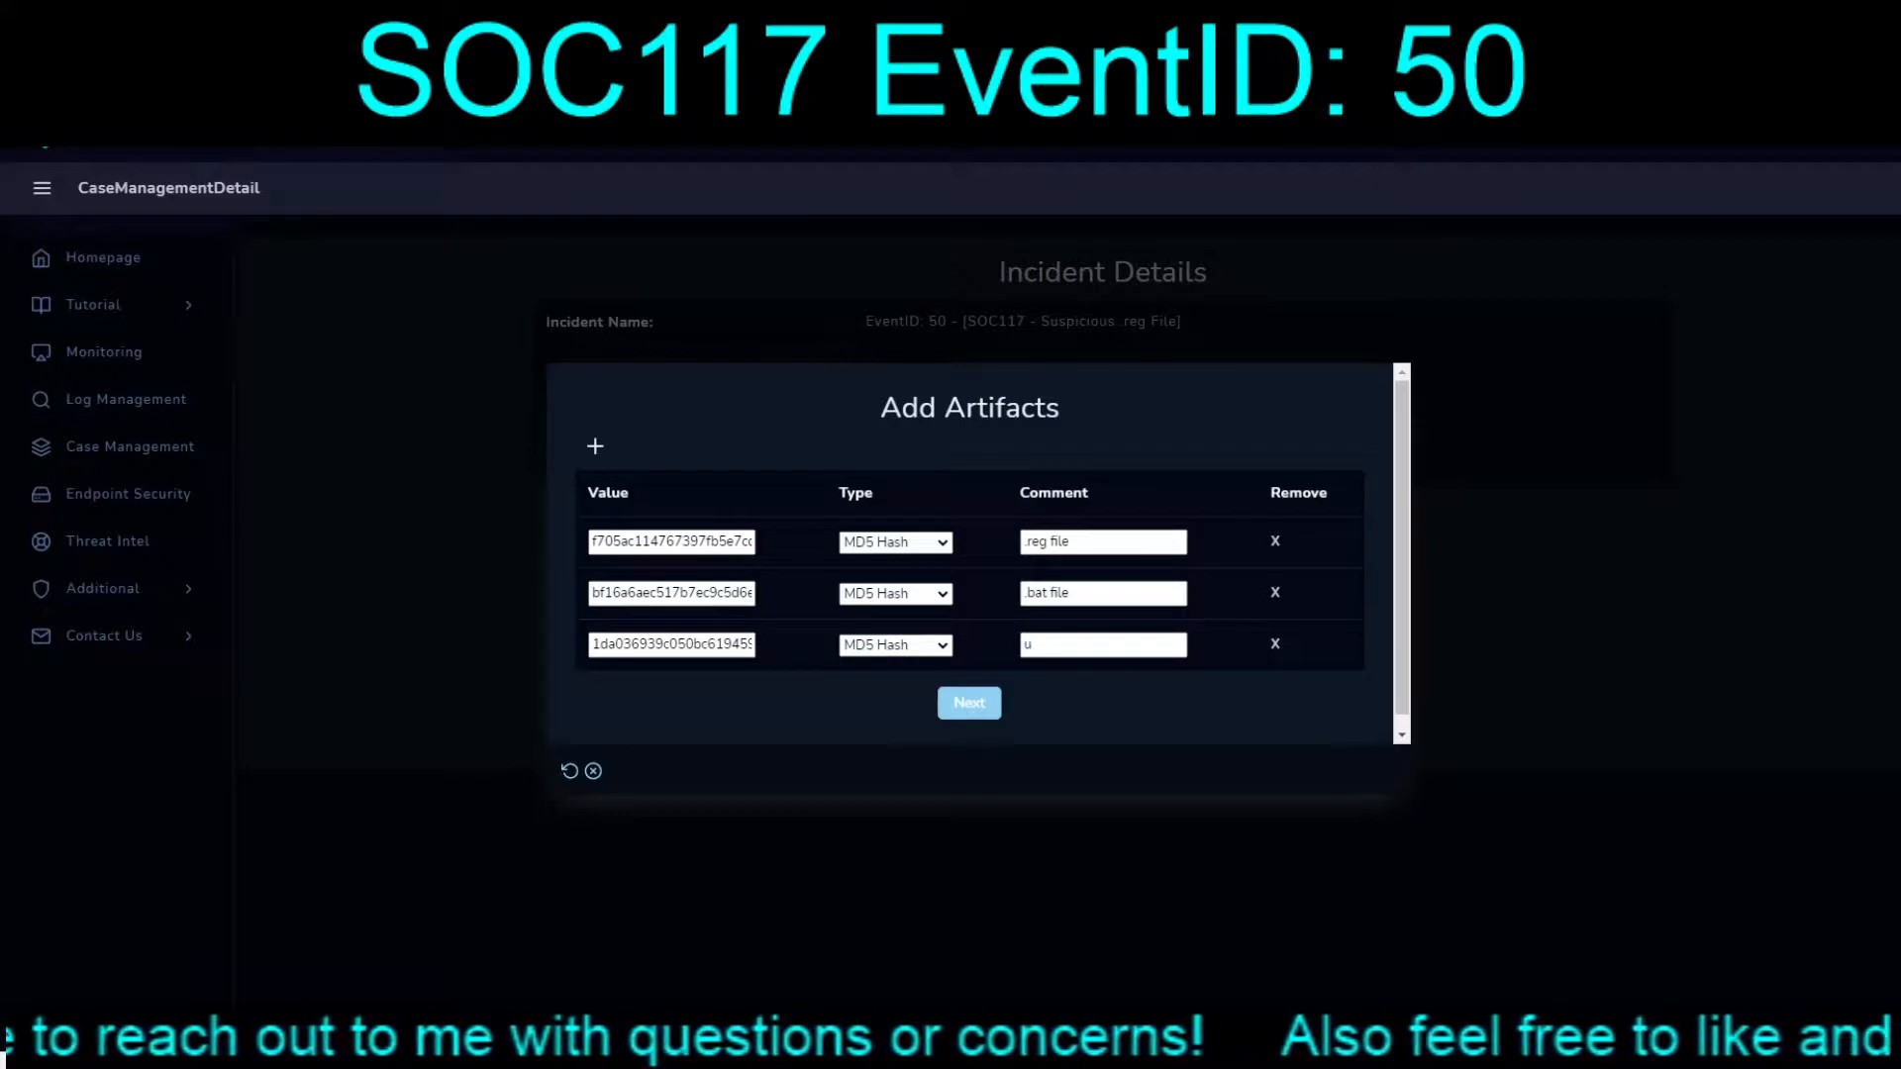
type("nobser")
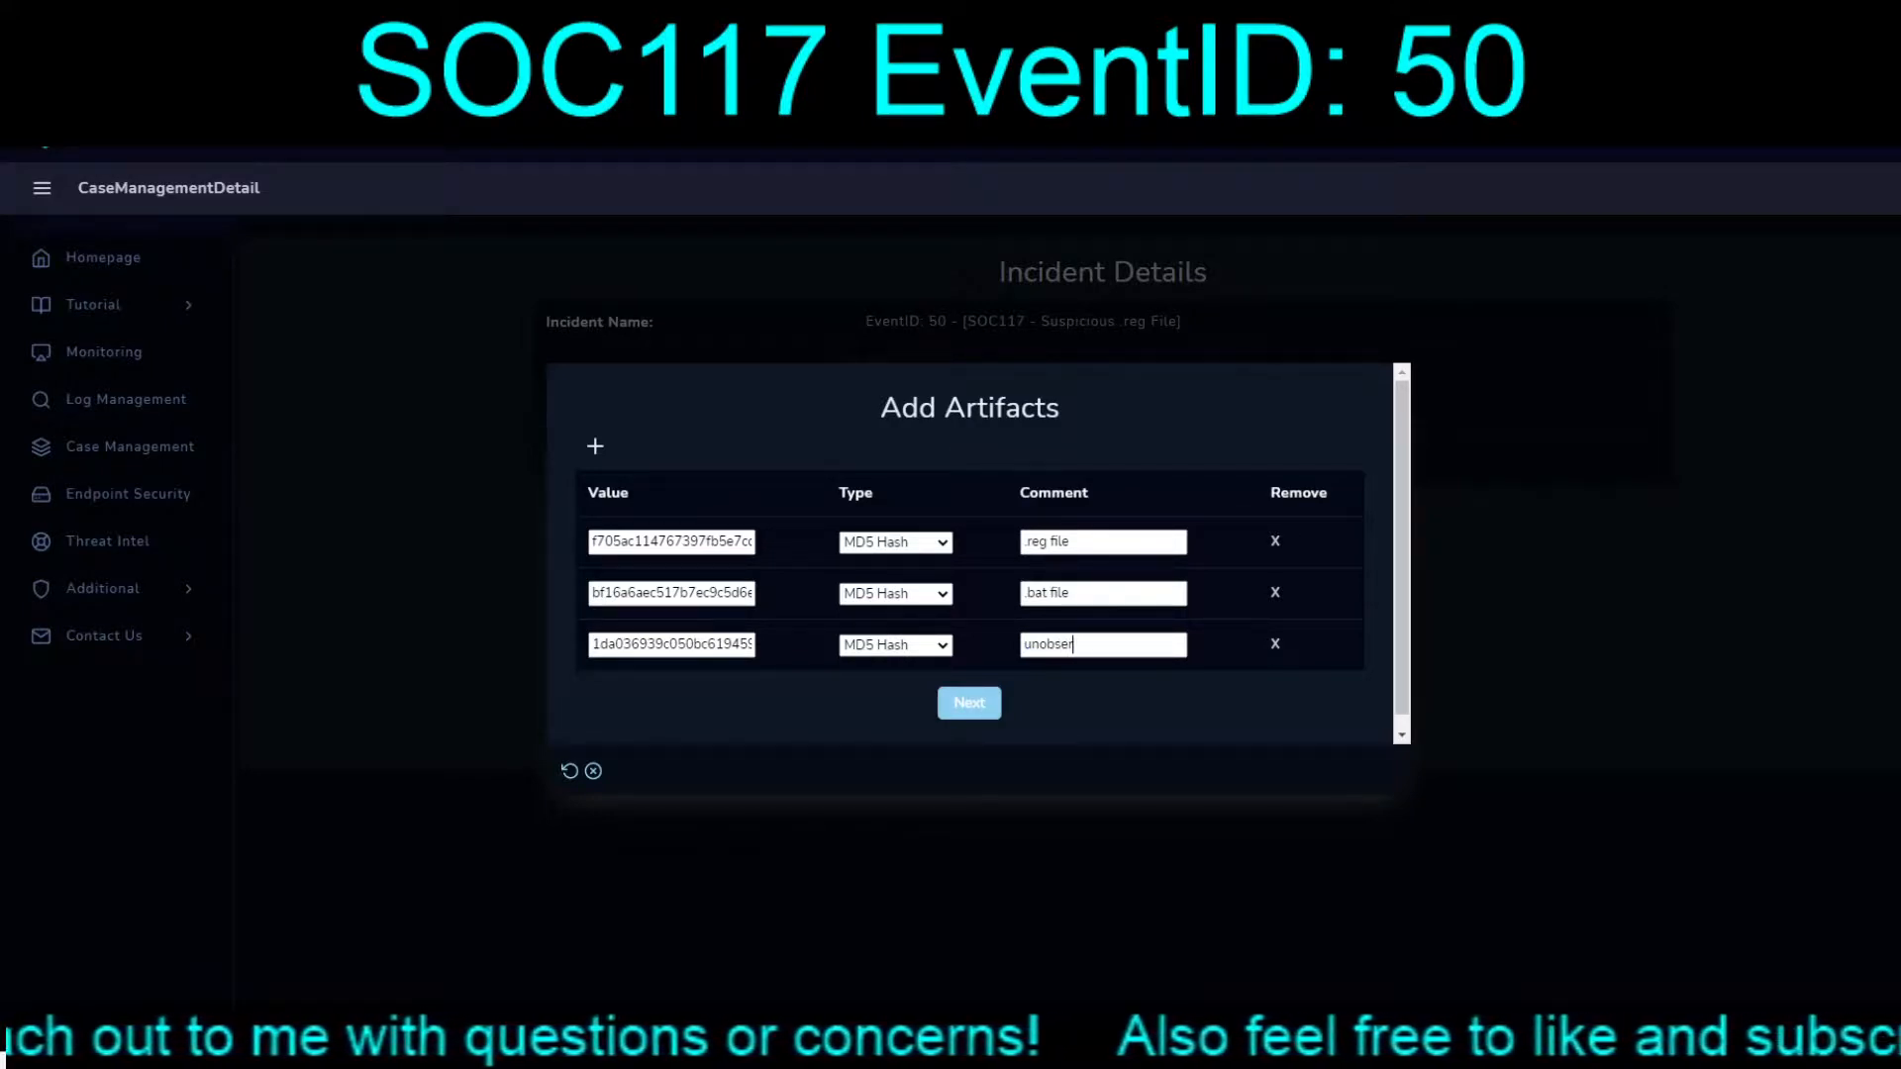
type("ved worm")
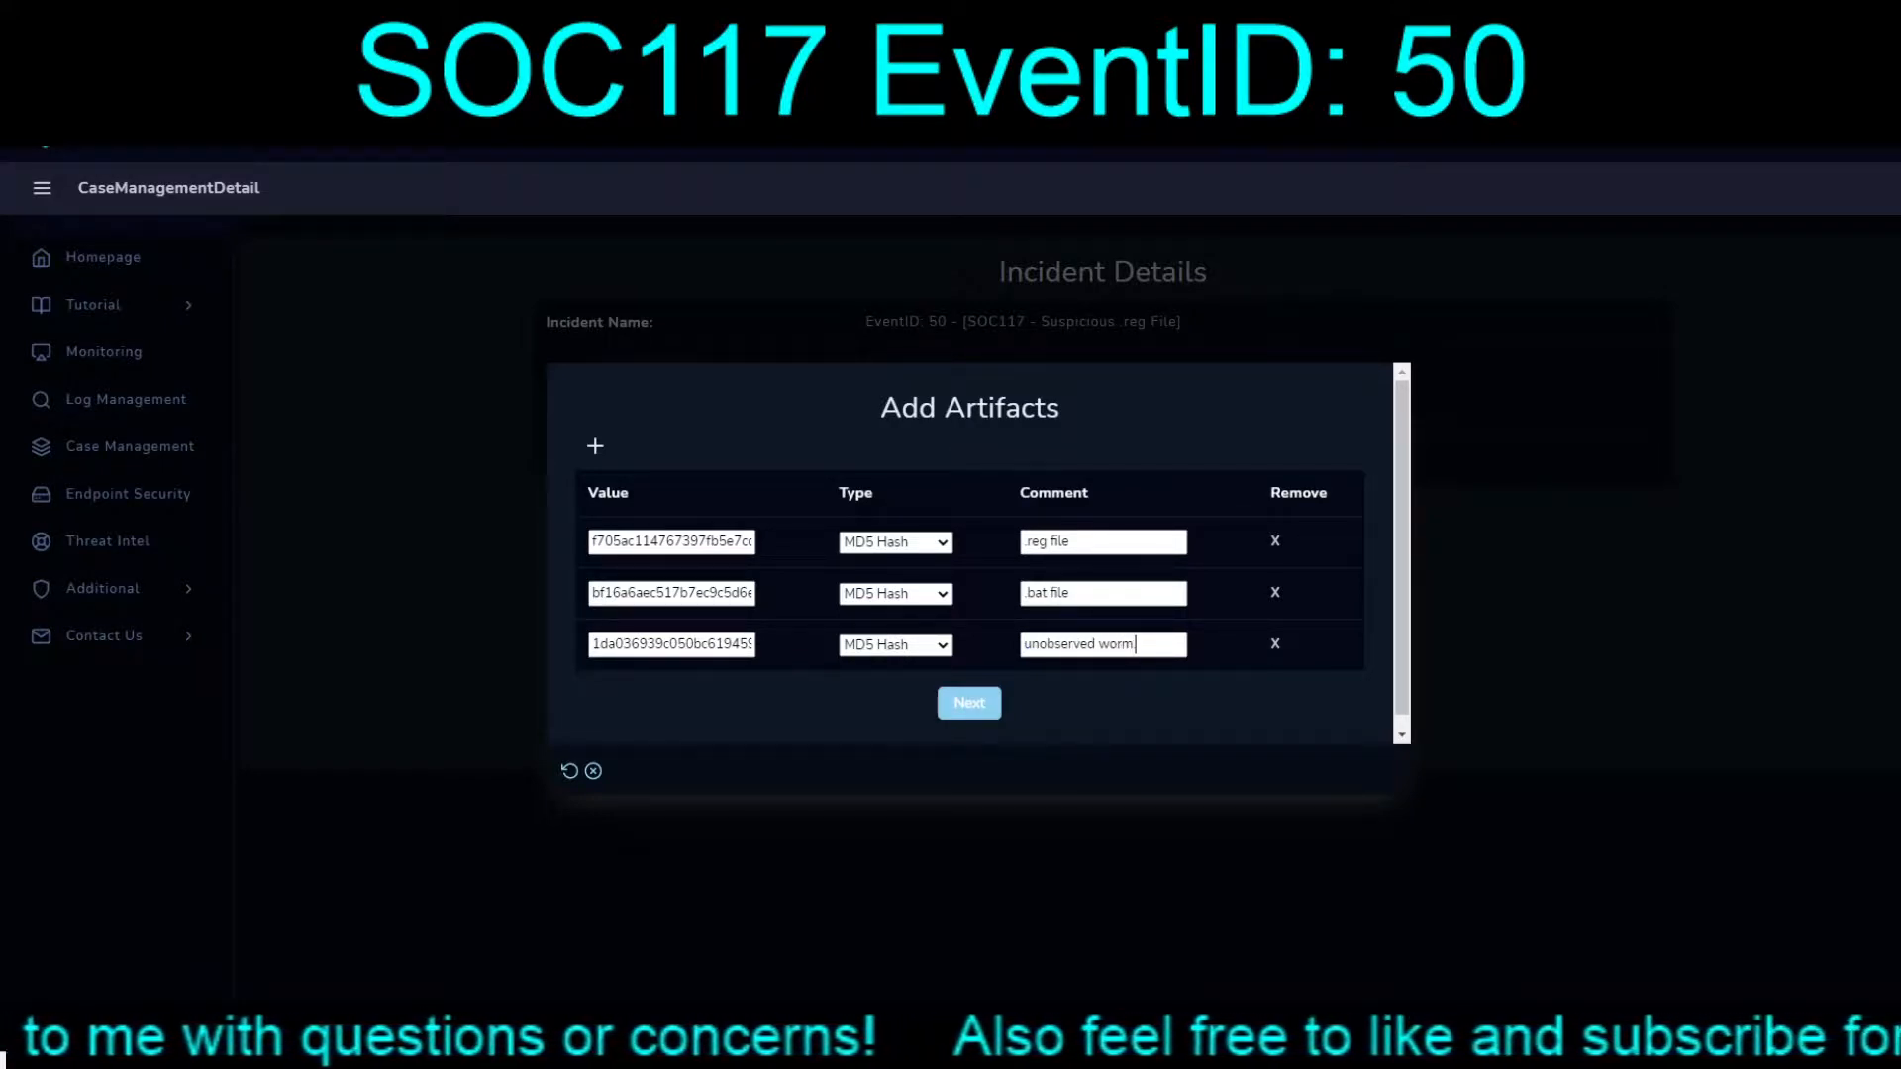
type(".exe")
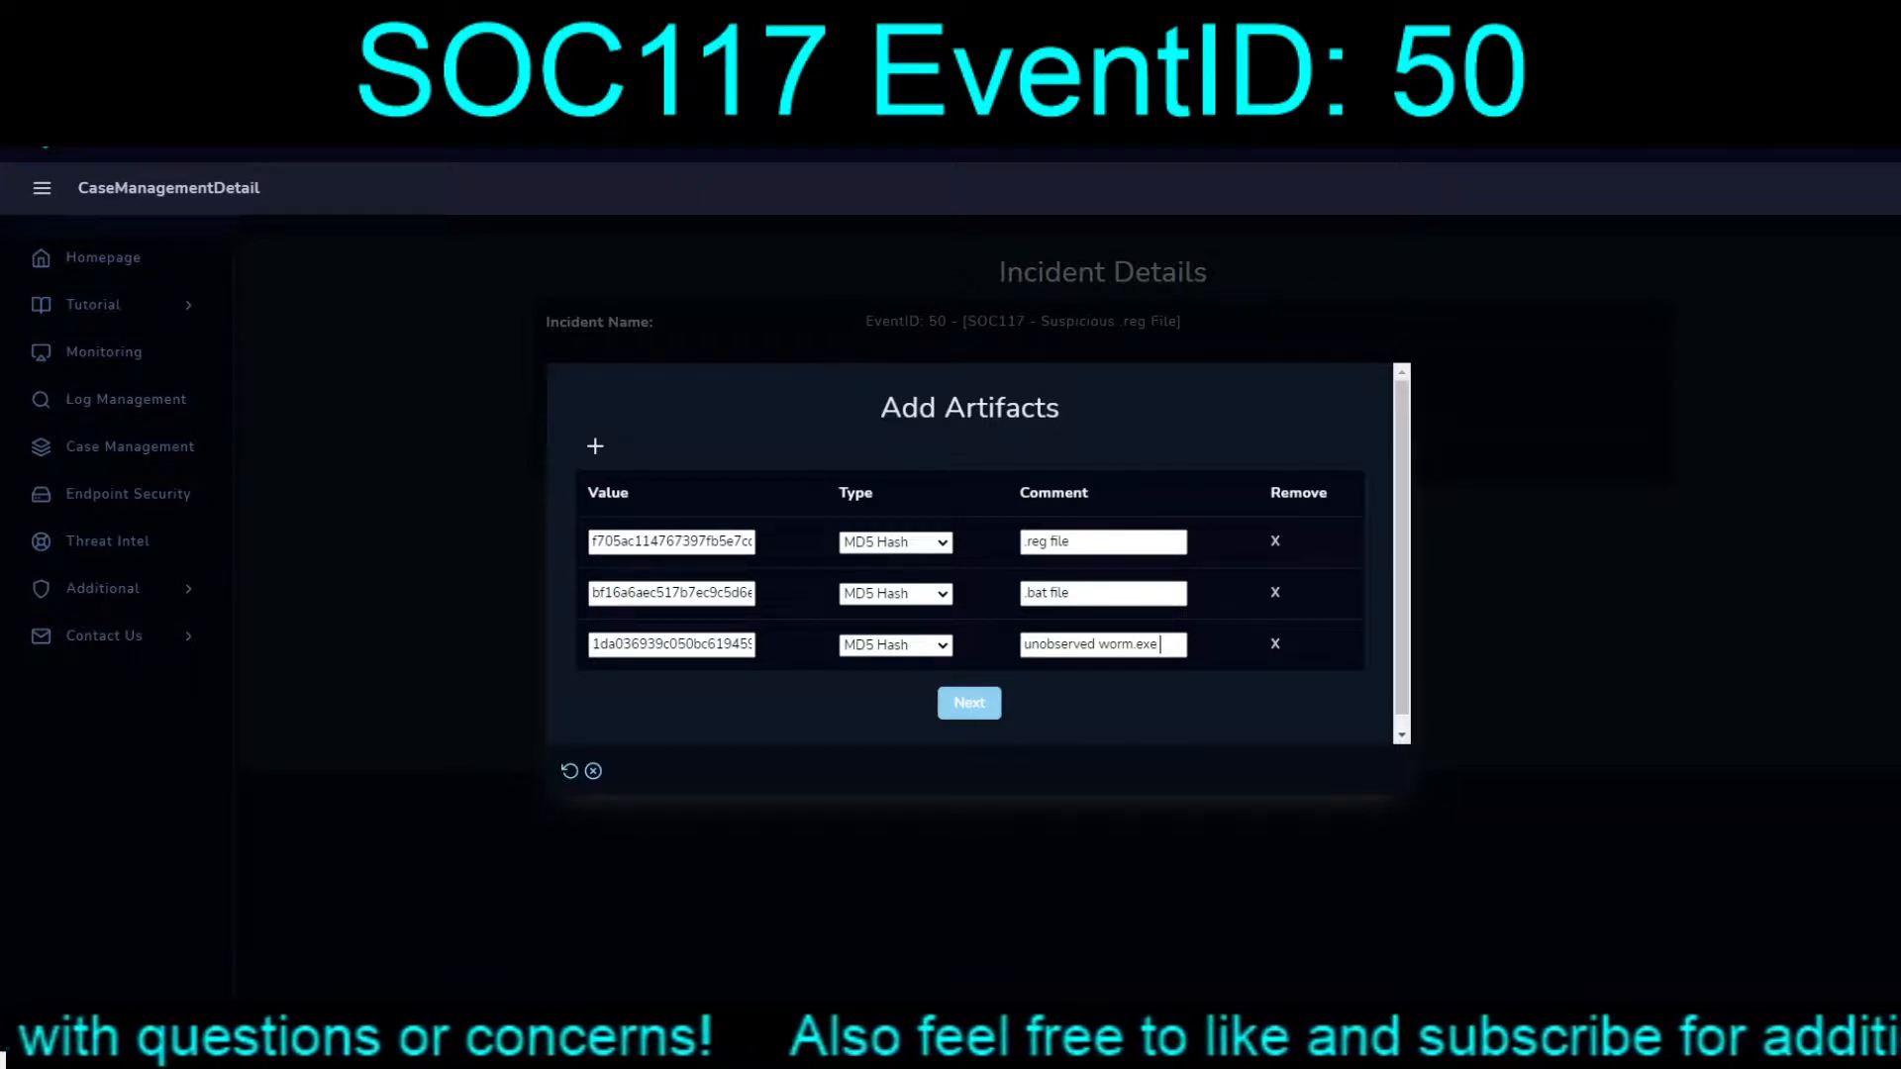
type(" that is related")
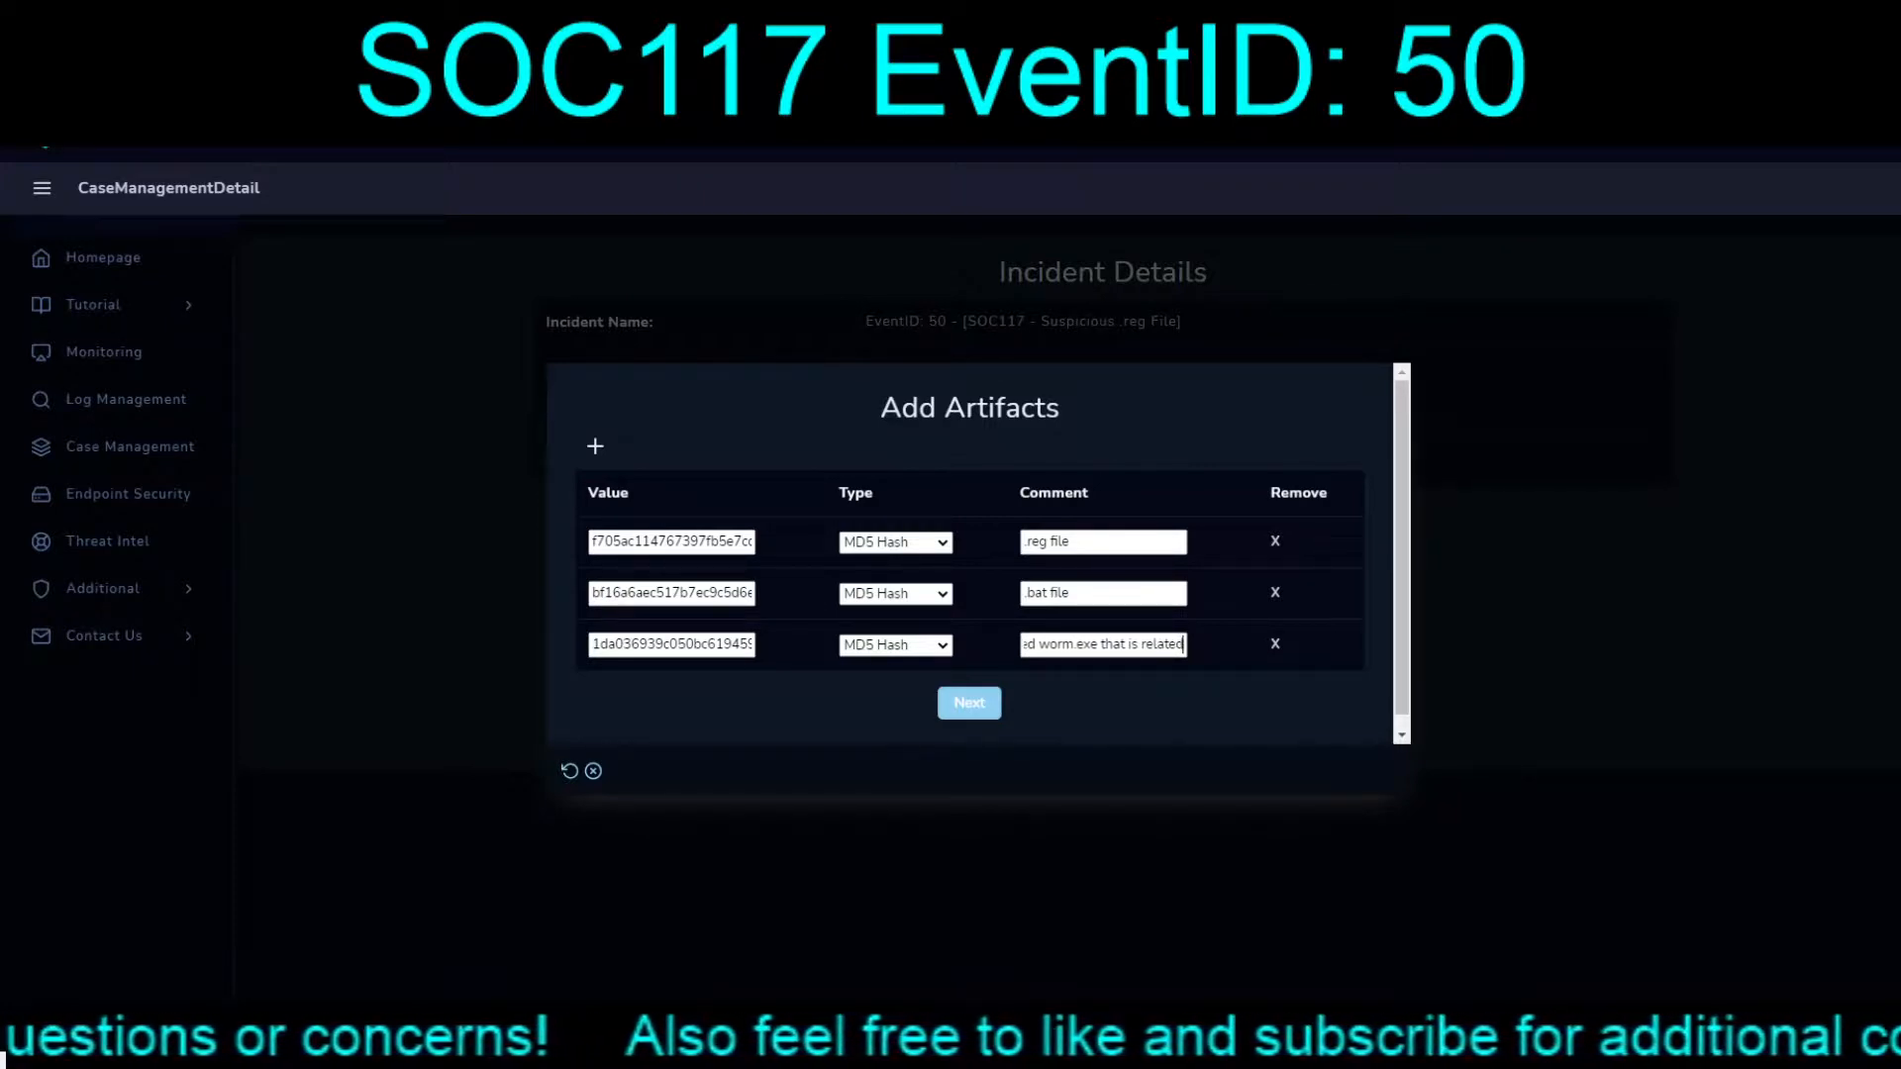
type(" to this")
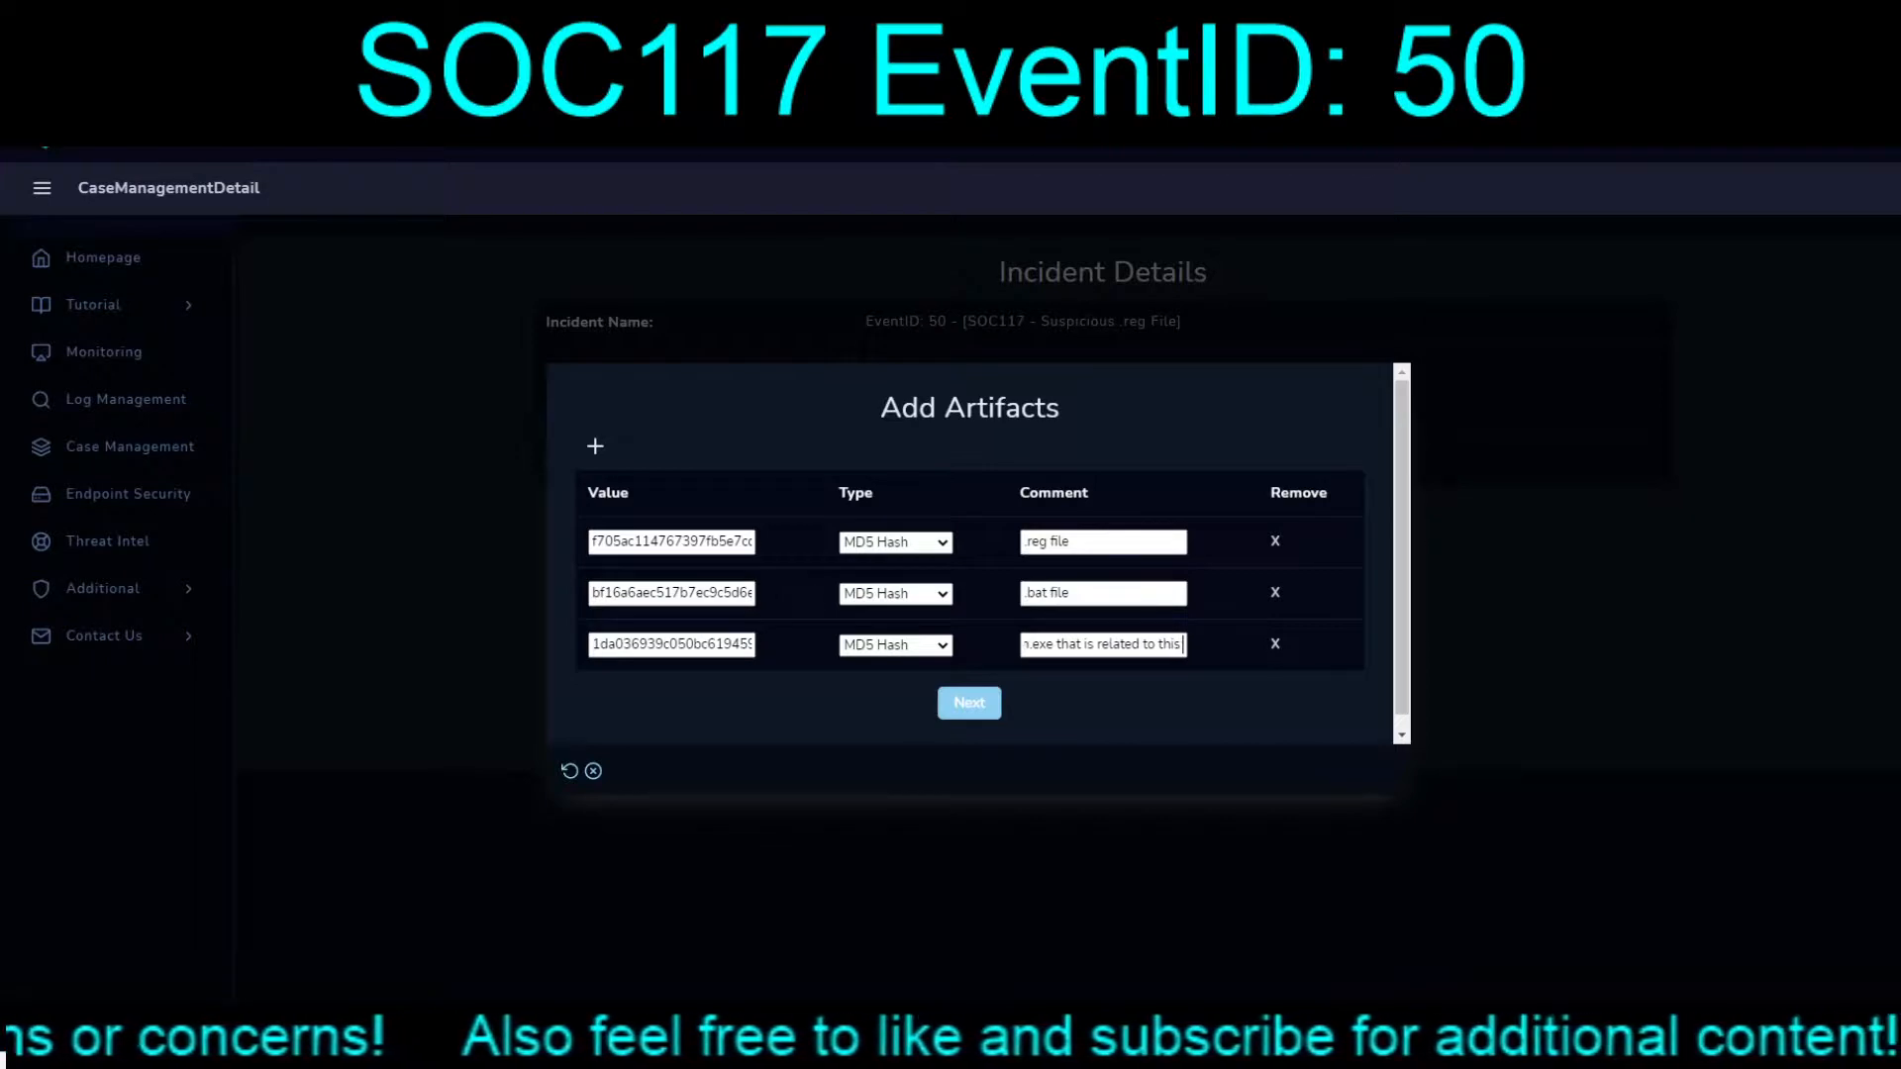
type(" .bat detect")
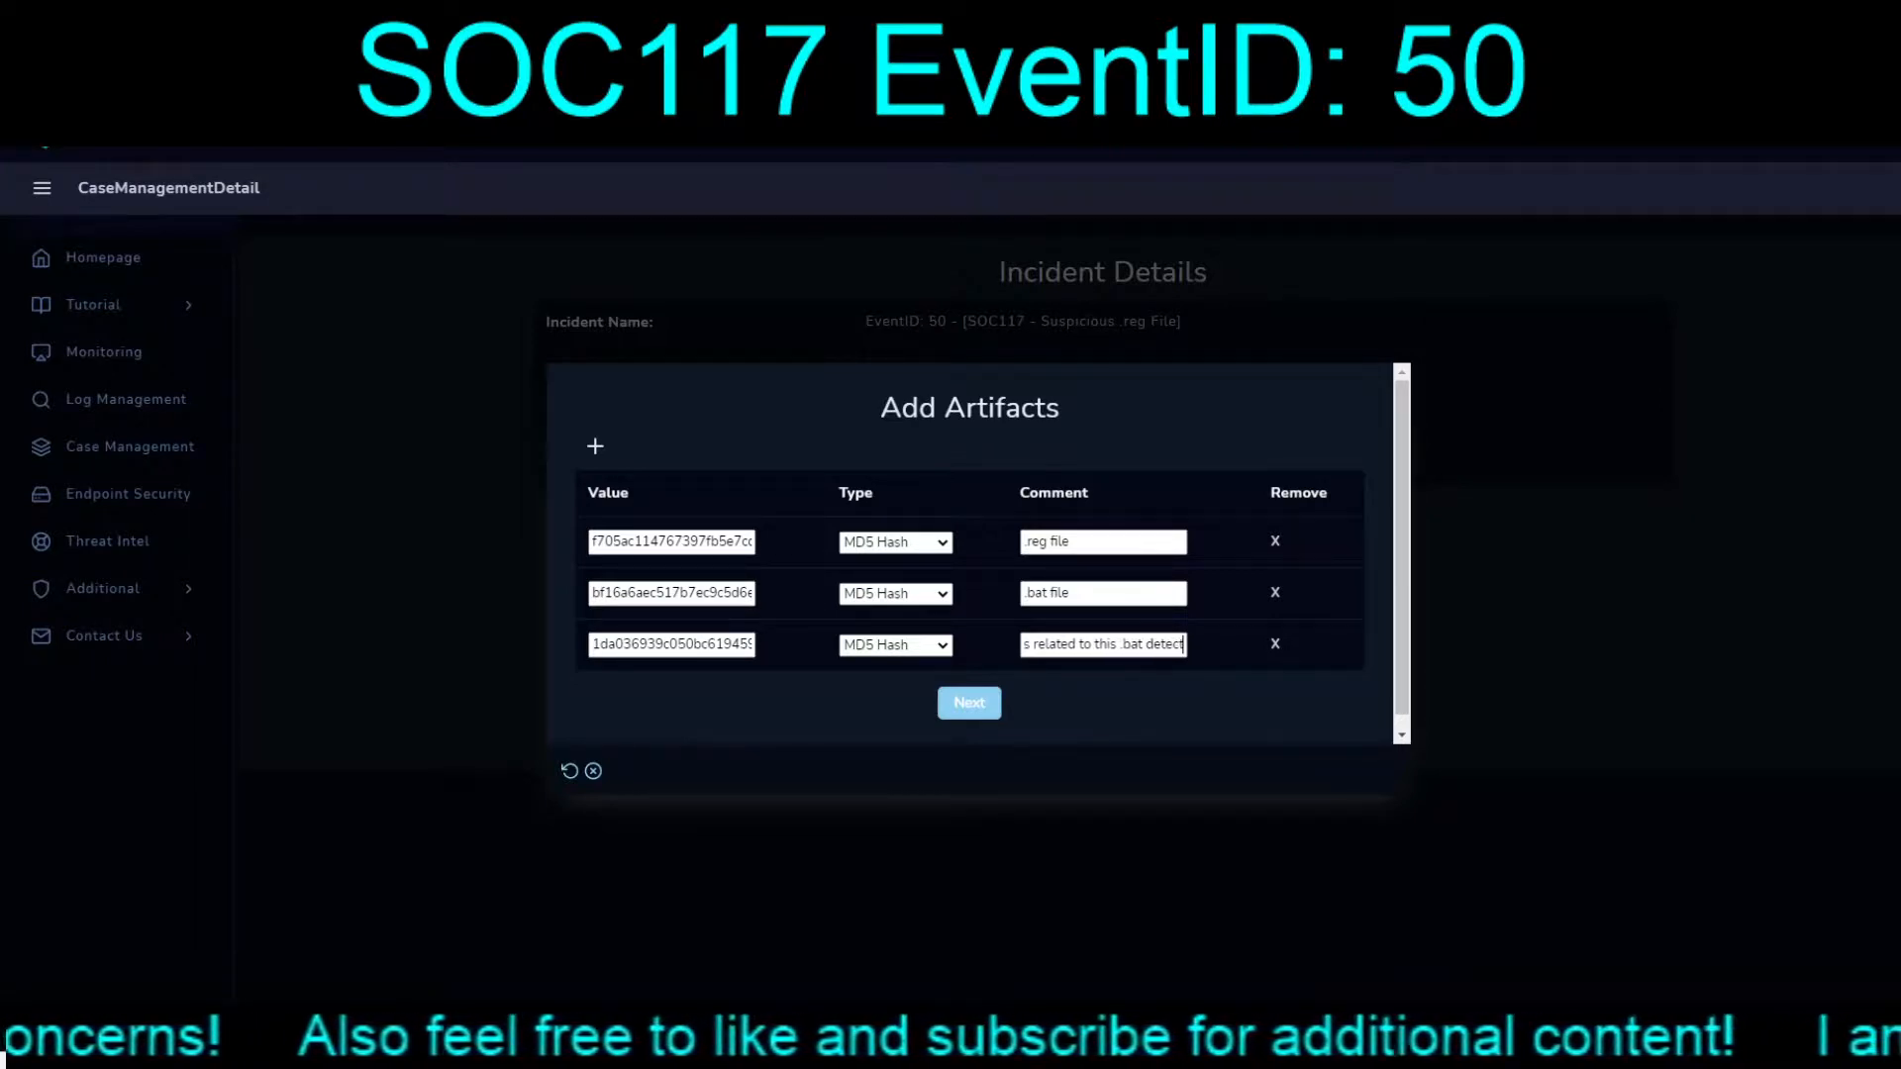
type("ion")
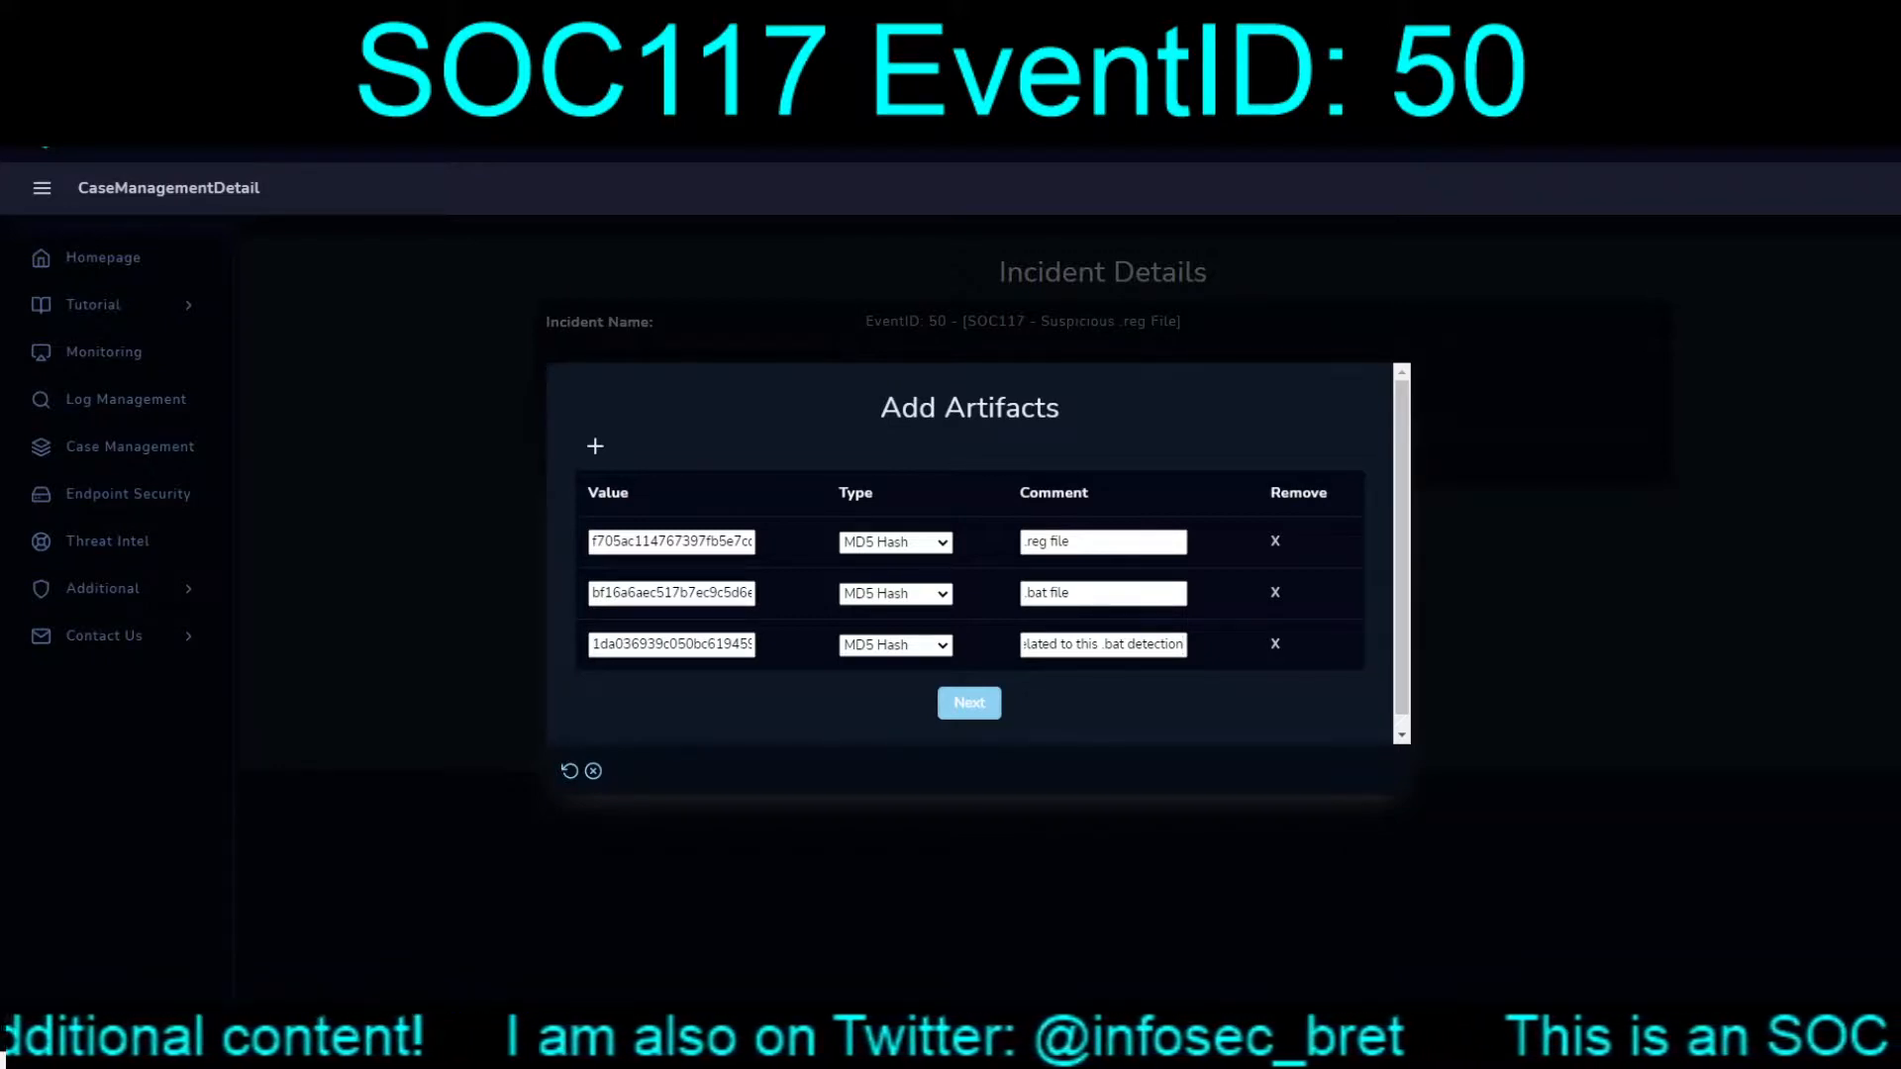
left_click(970, 703)
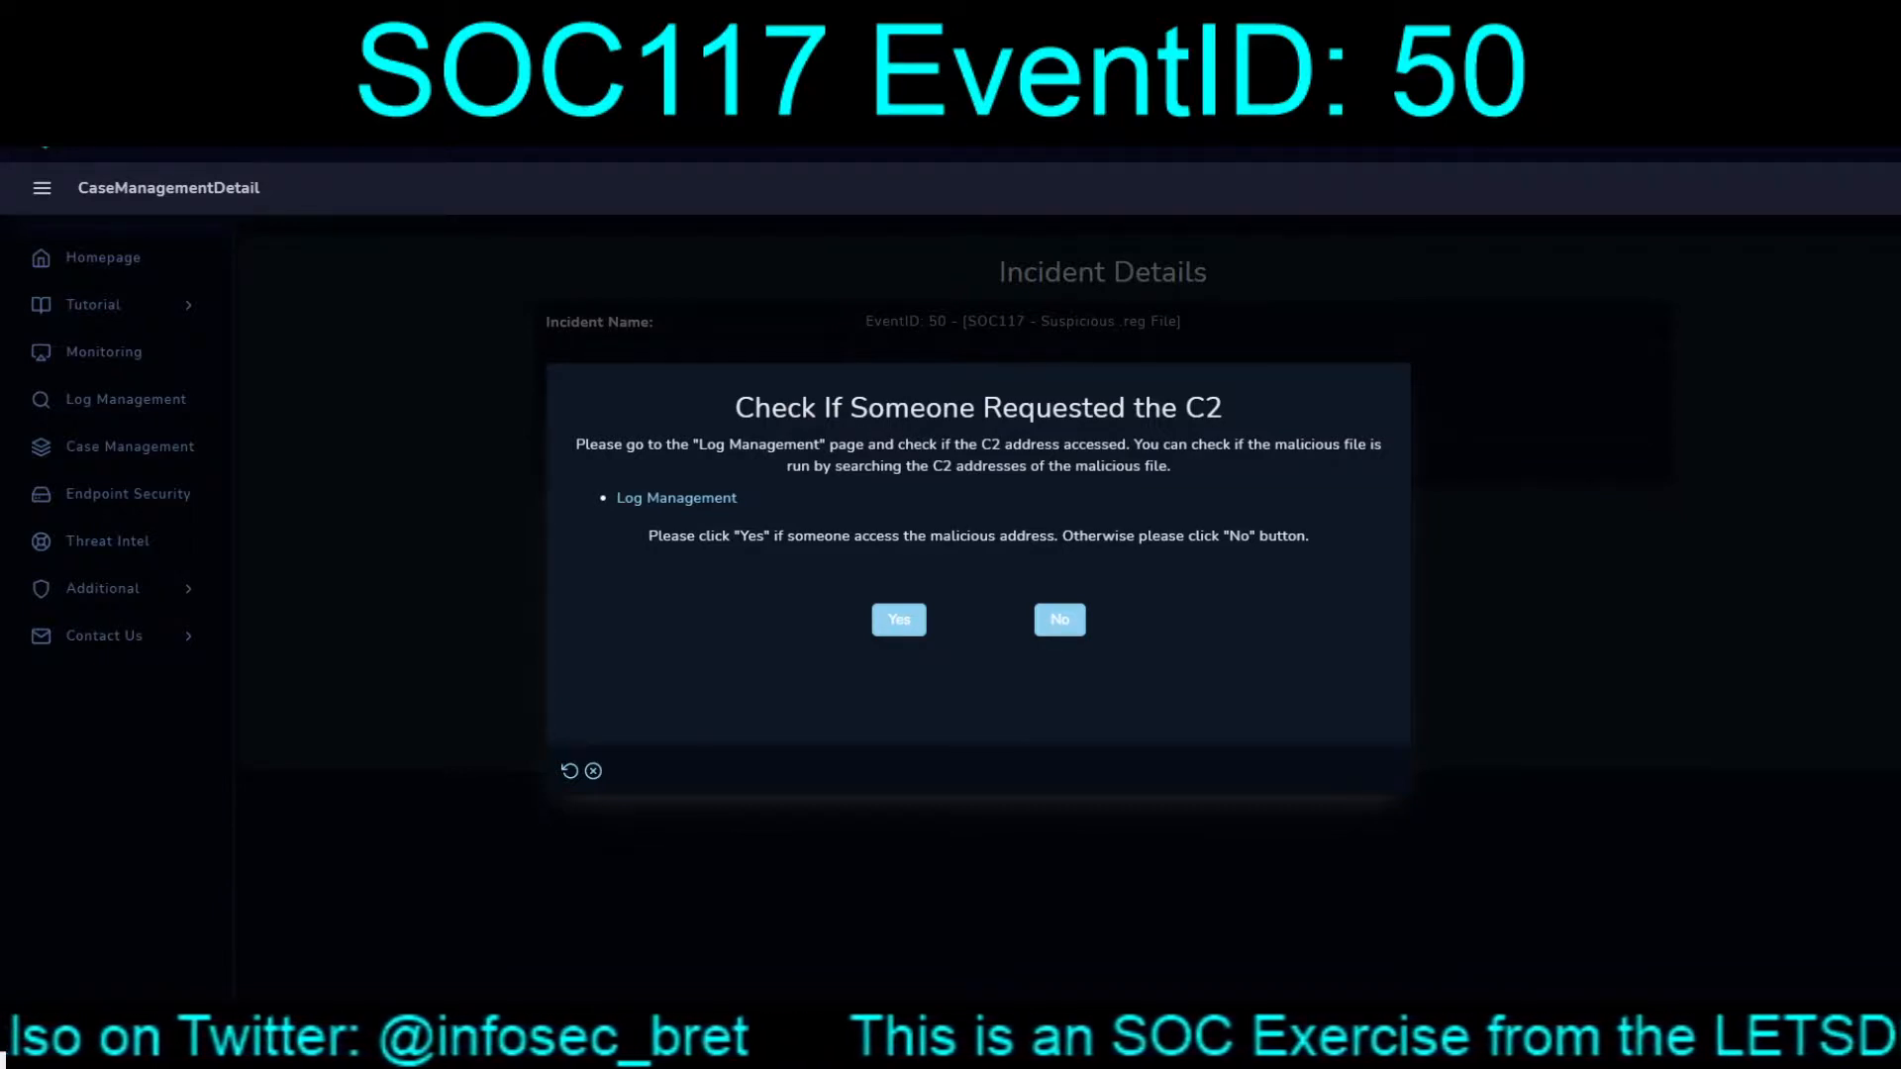
Step: Answer No to whether someone requested the C2 address, and finish the playbook for the case
left_click(1059, 620)
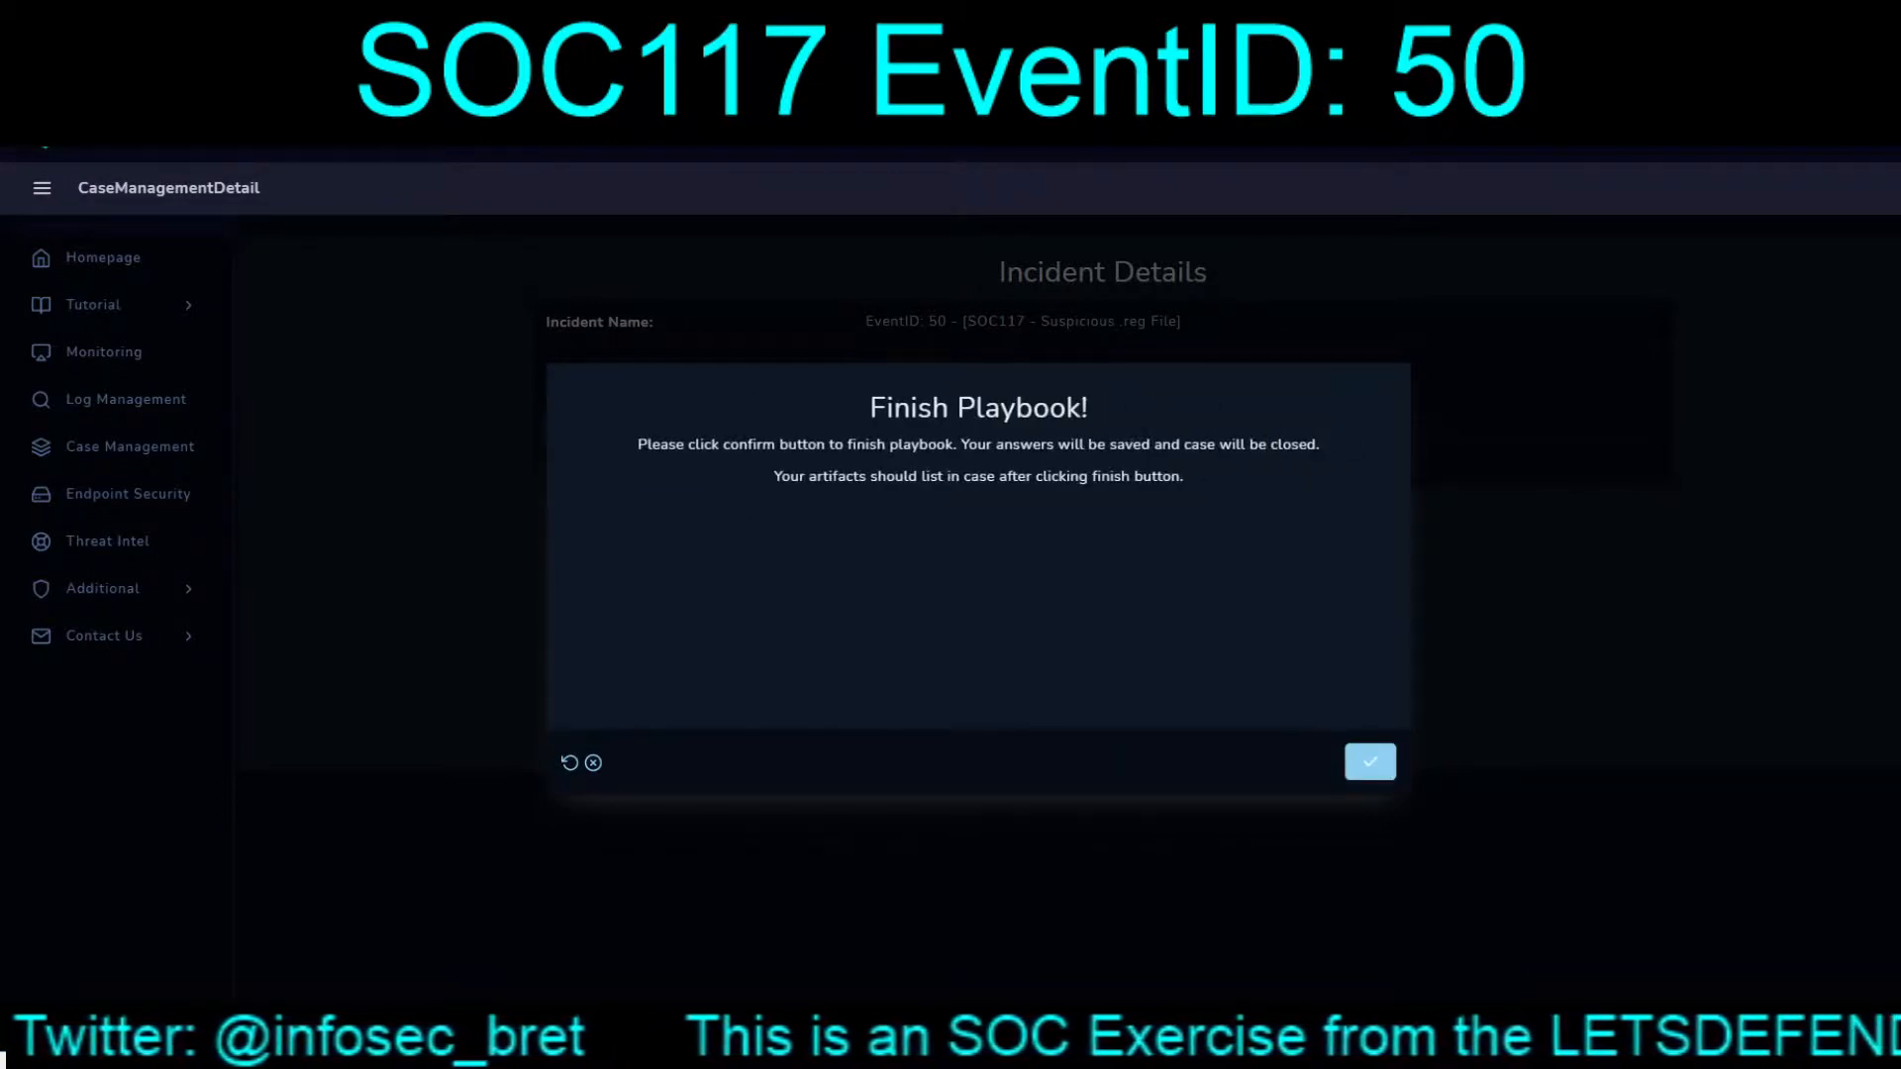
left_click(1370, 762)
left_click(1093, 594)
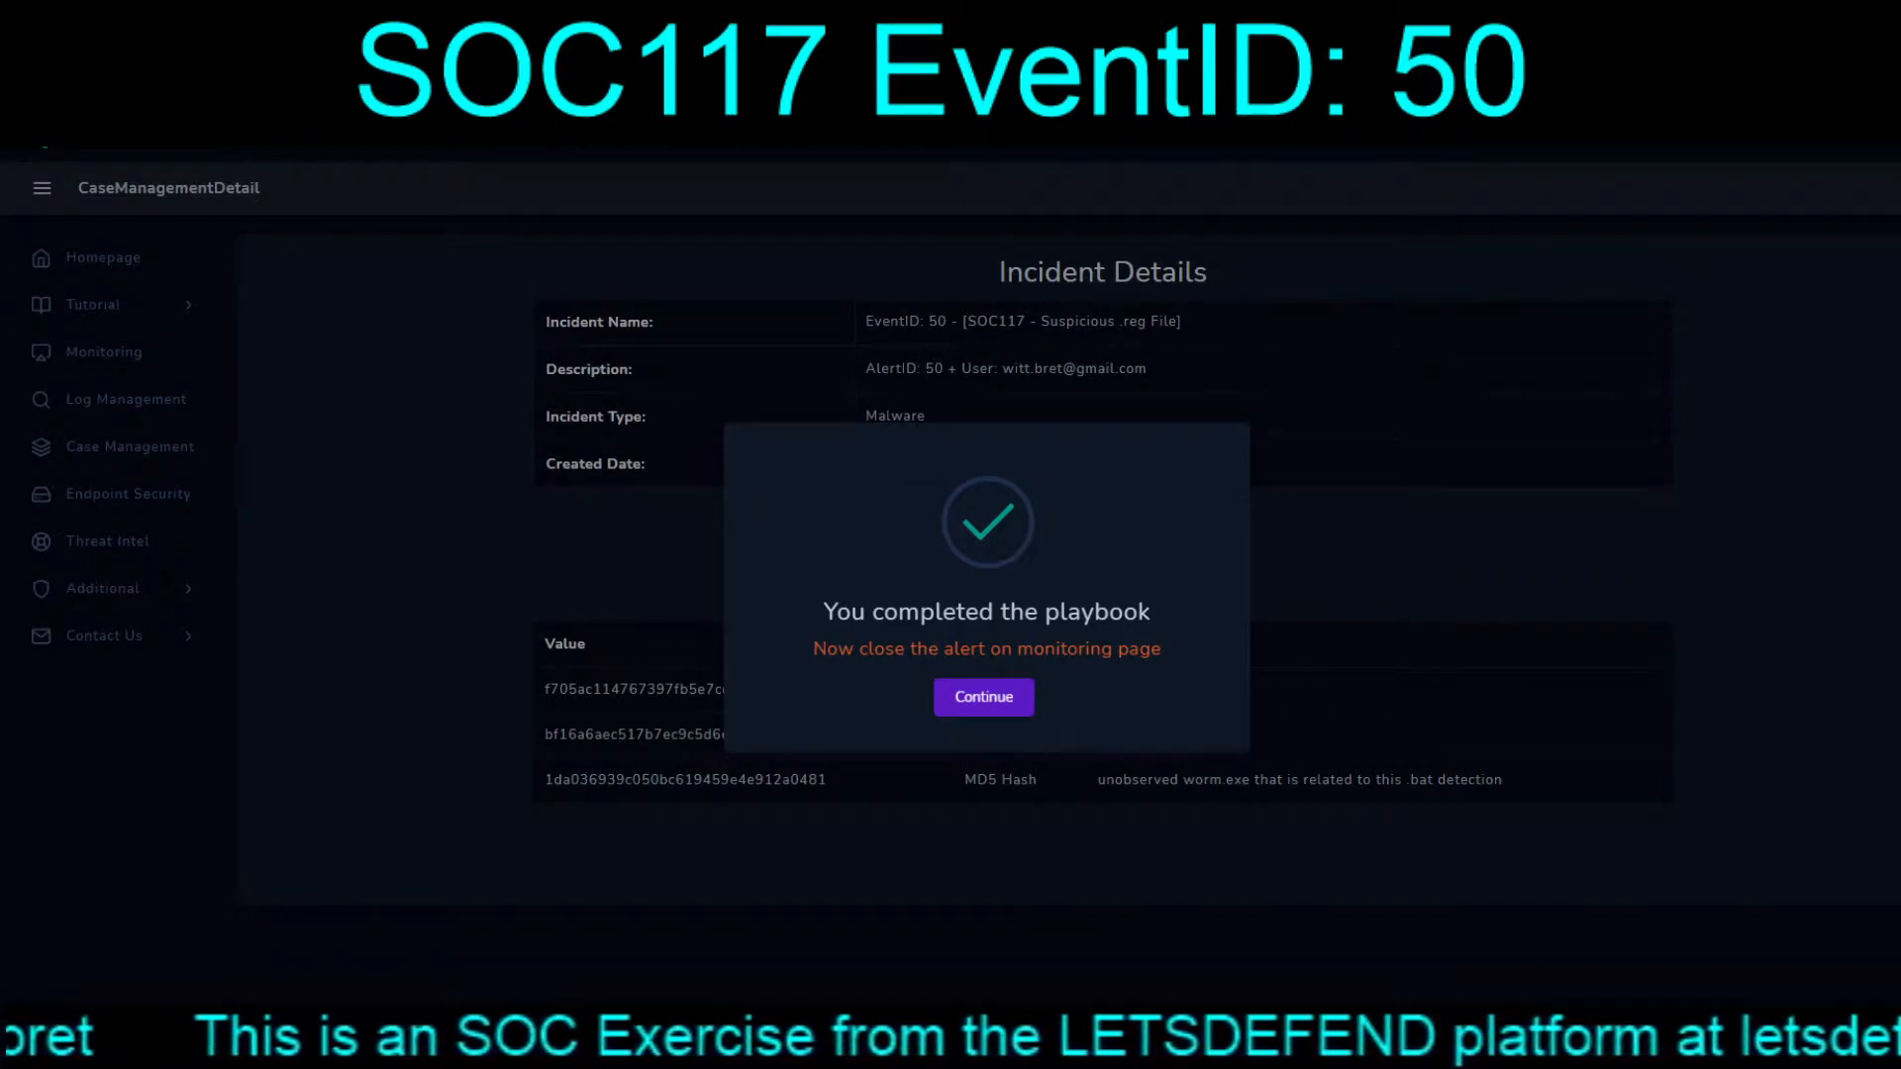
left_click(984, 697)
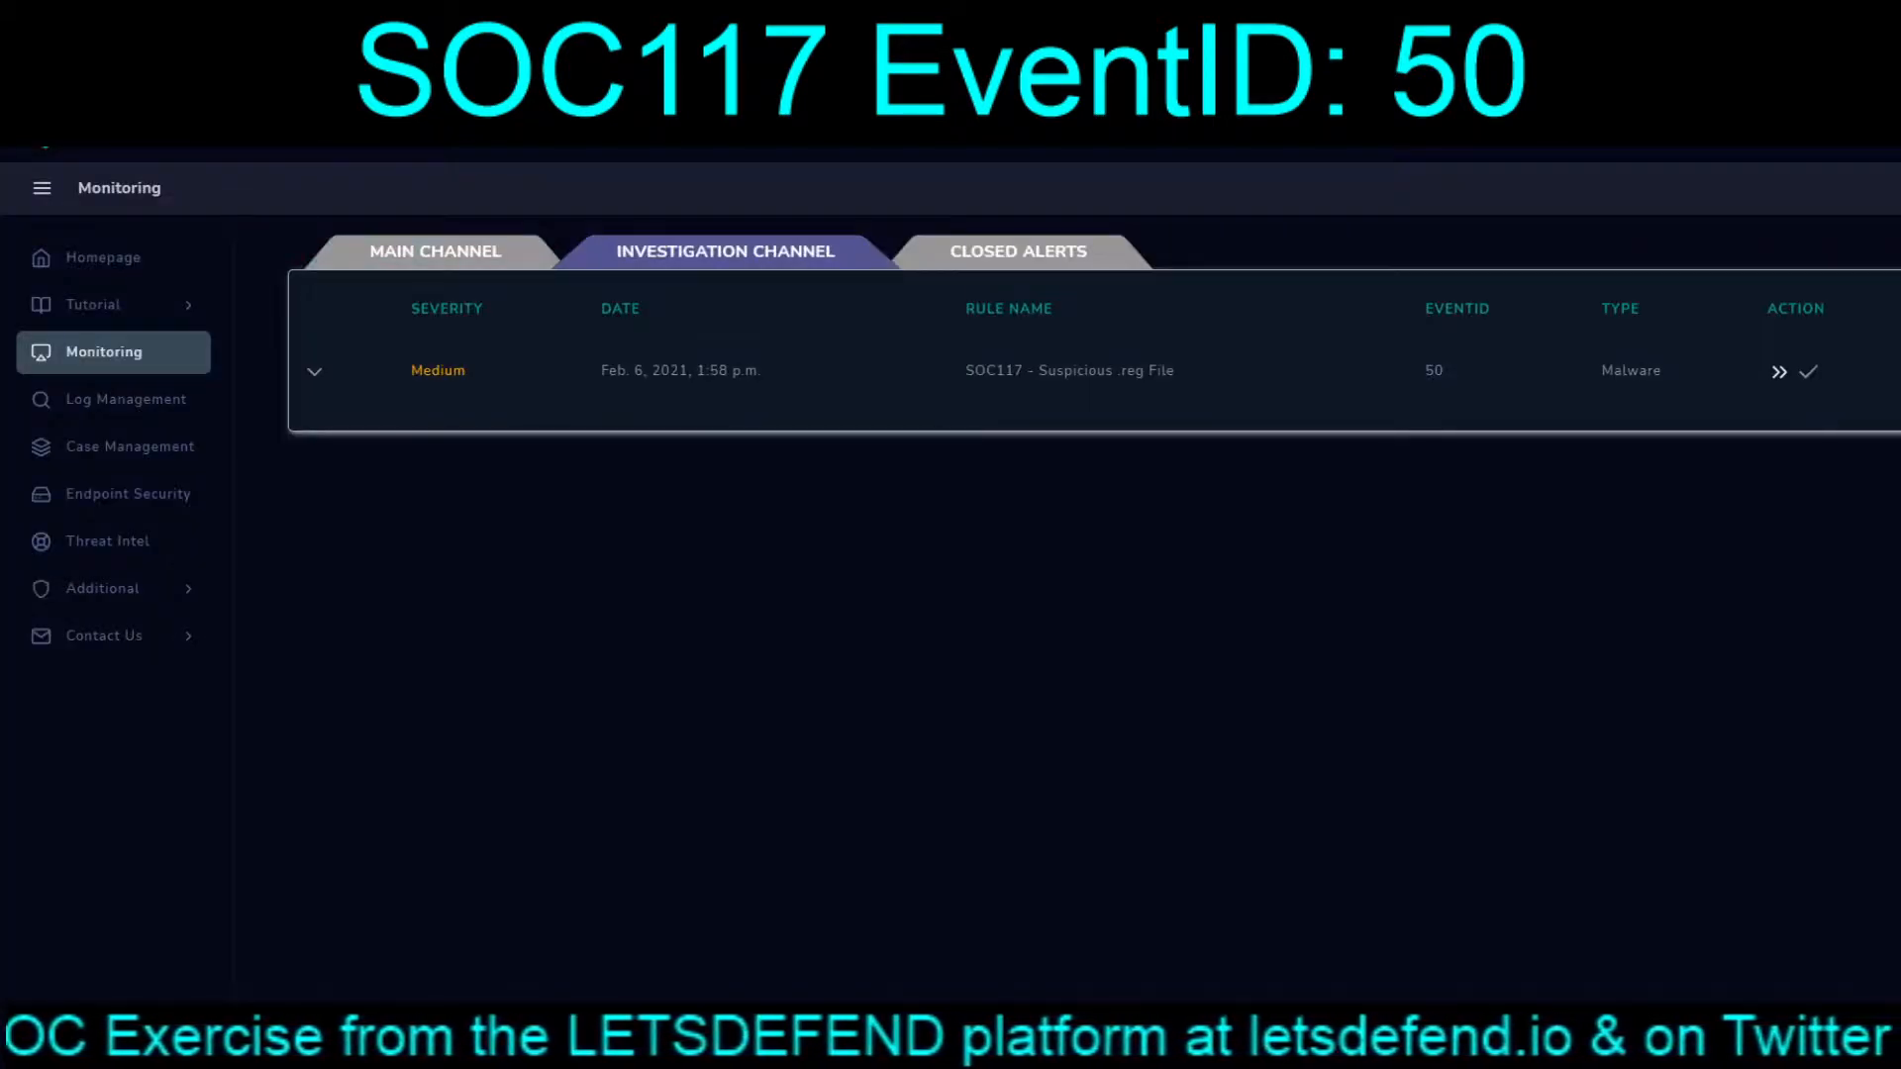
Step: Close the EventID 50 alert as True Positive with the note "Apparent worm that spreads via the IPC C$ on networks using the 192.168.1.X addressing scheme"
left_click(1808, 371)
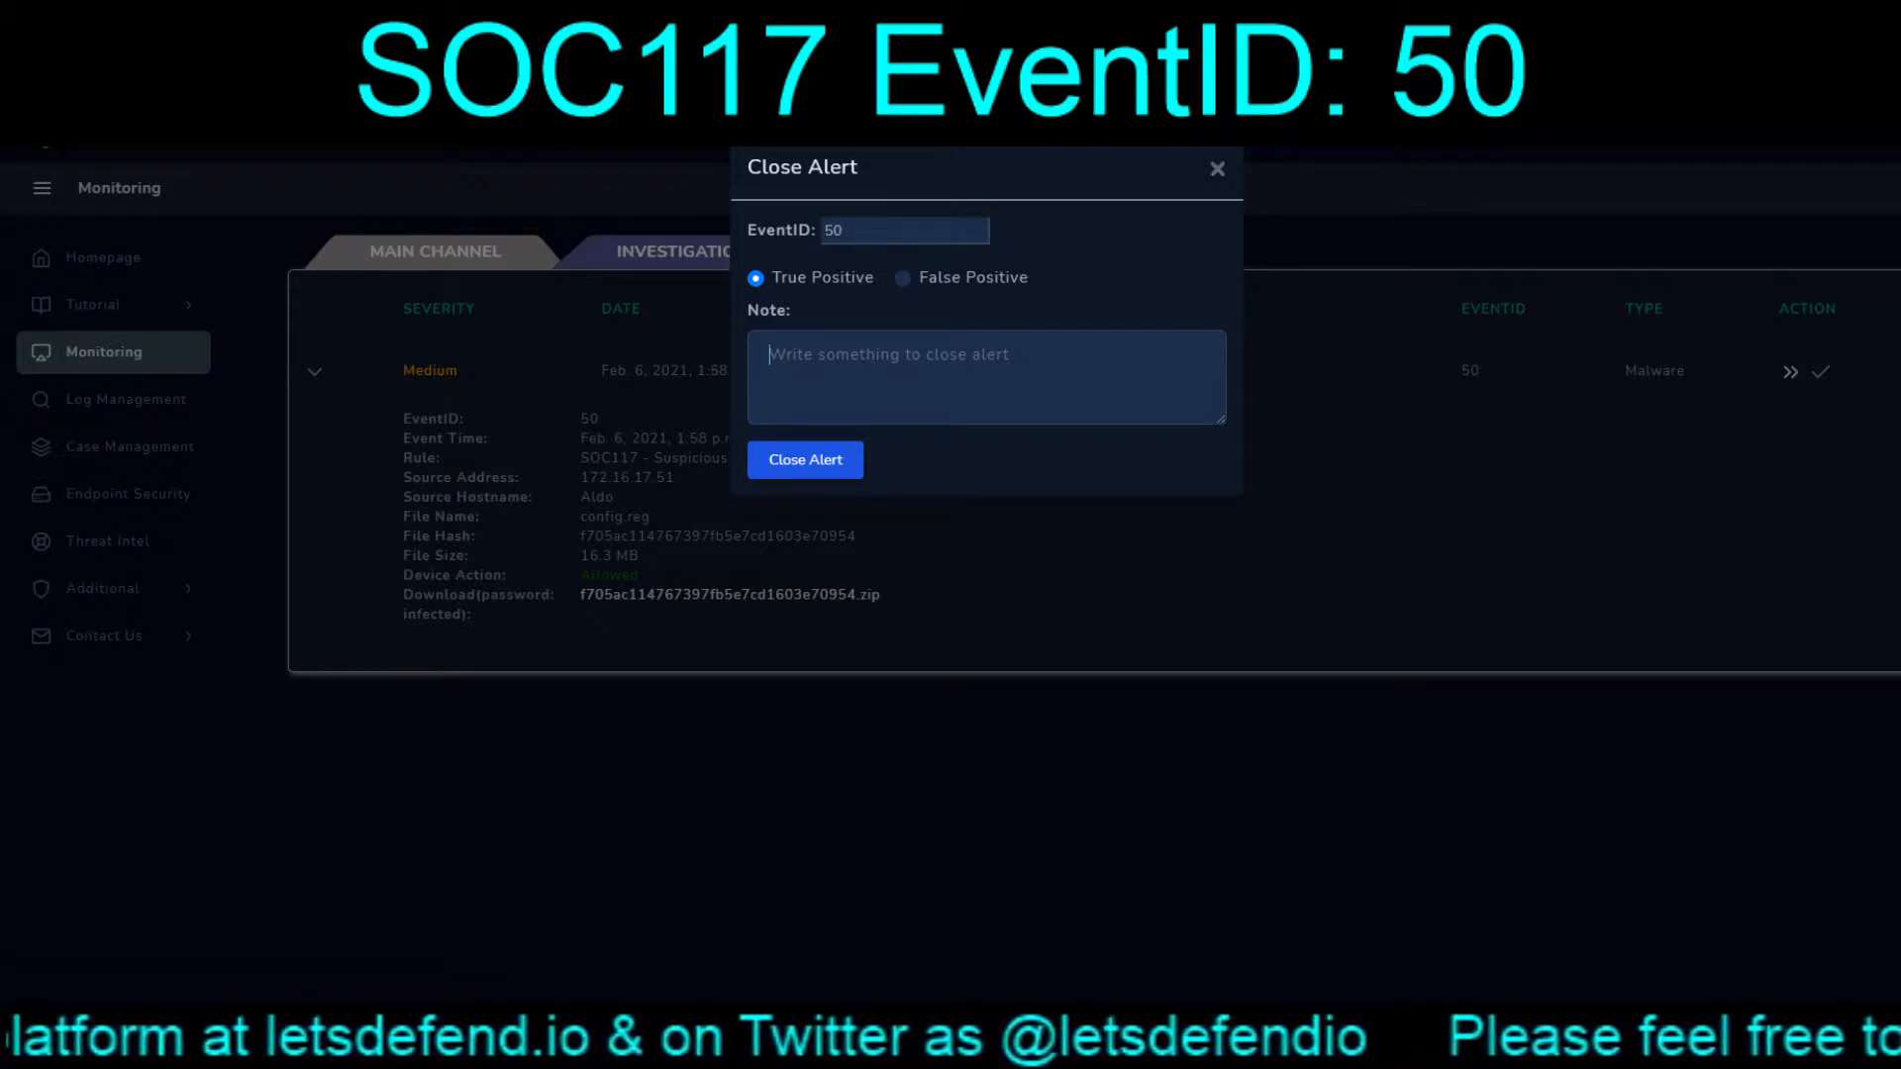
type("Apparent ")
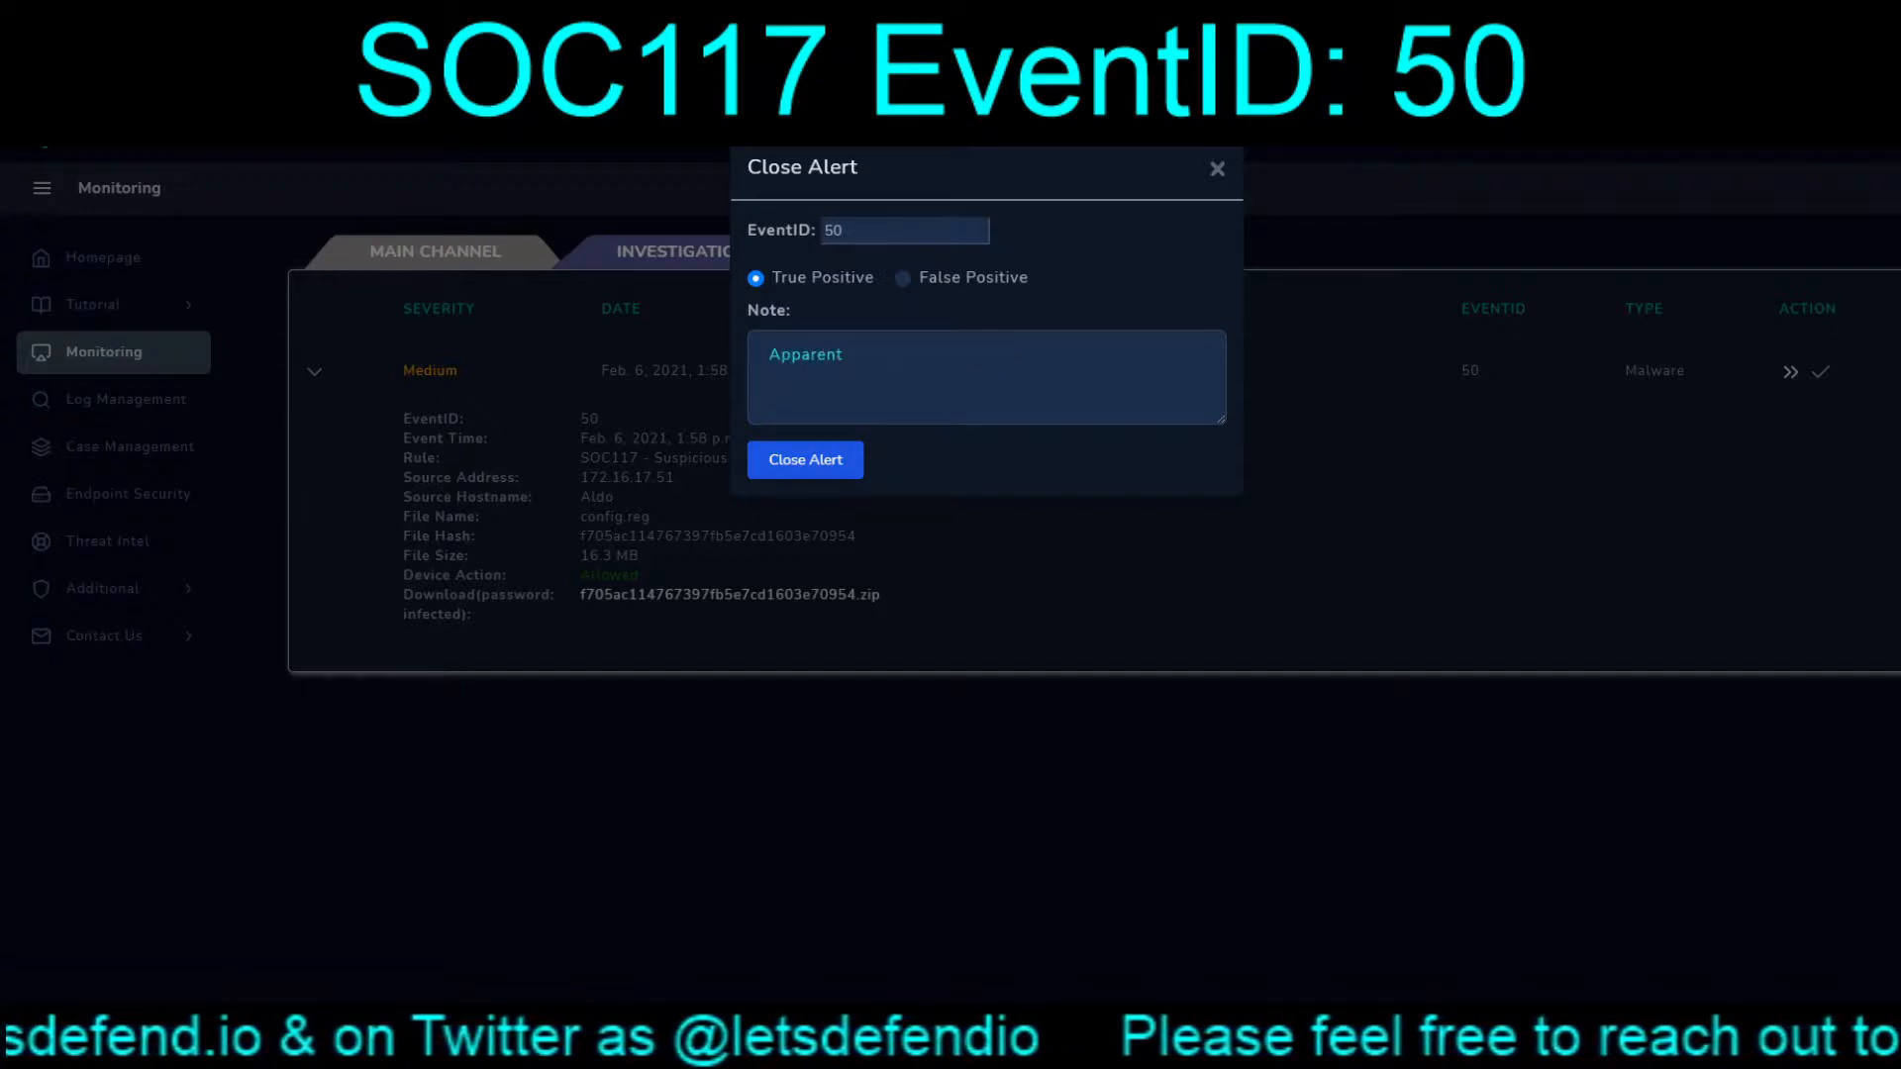
type("local")
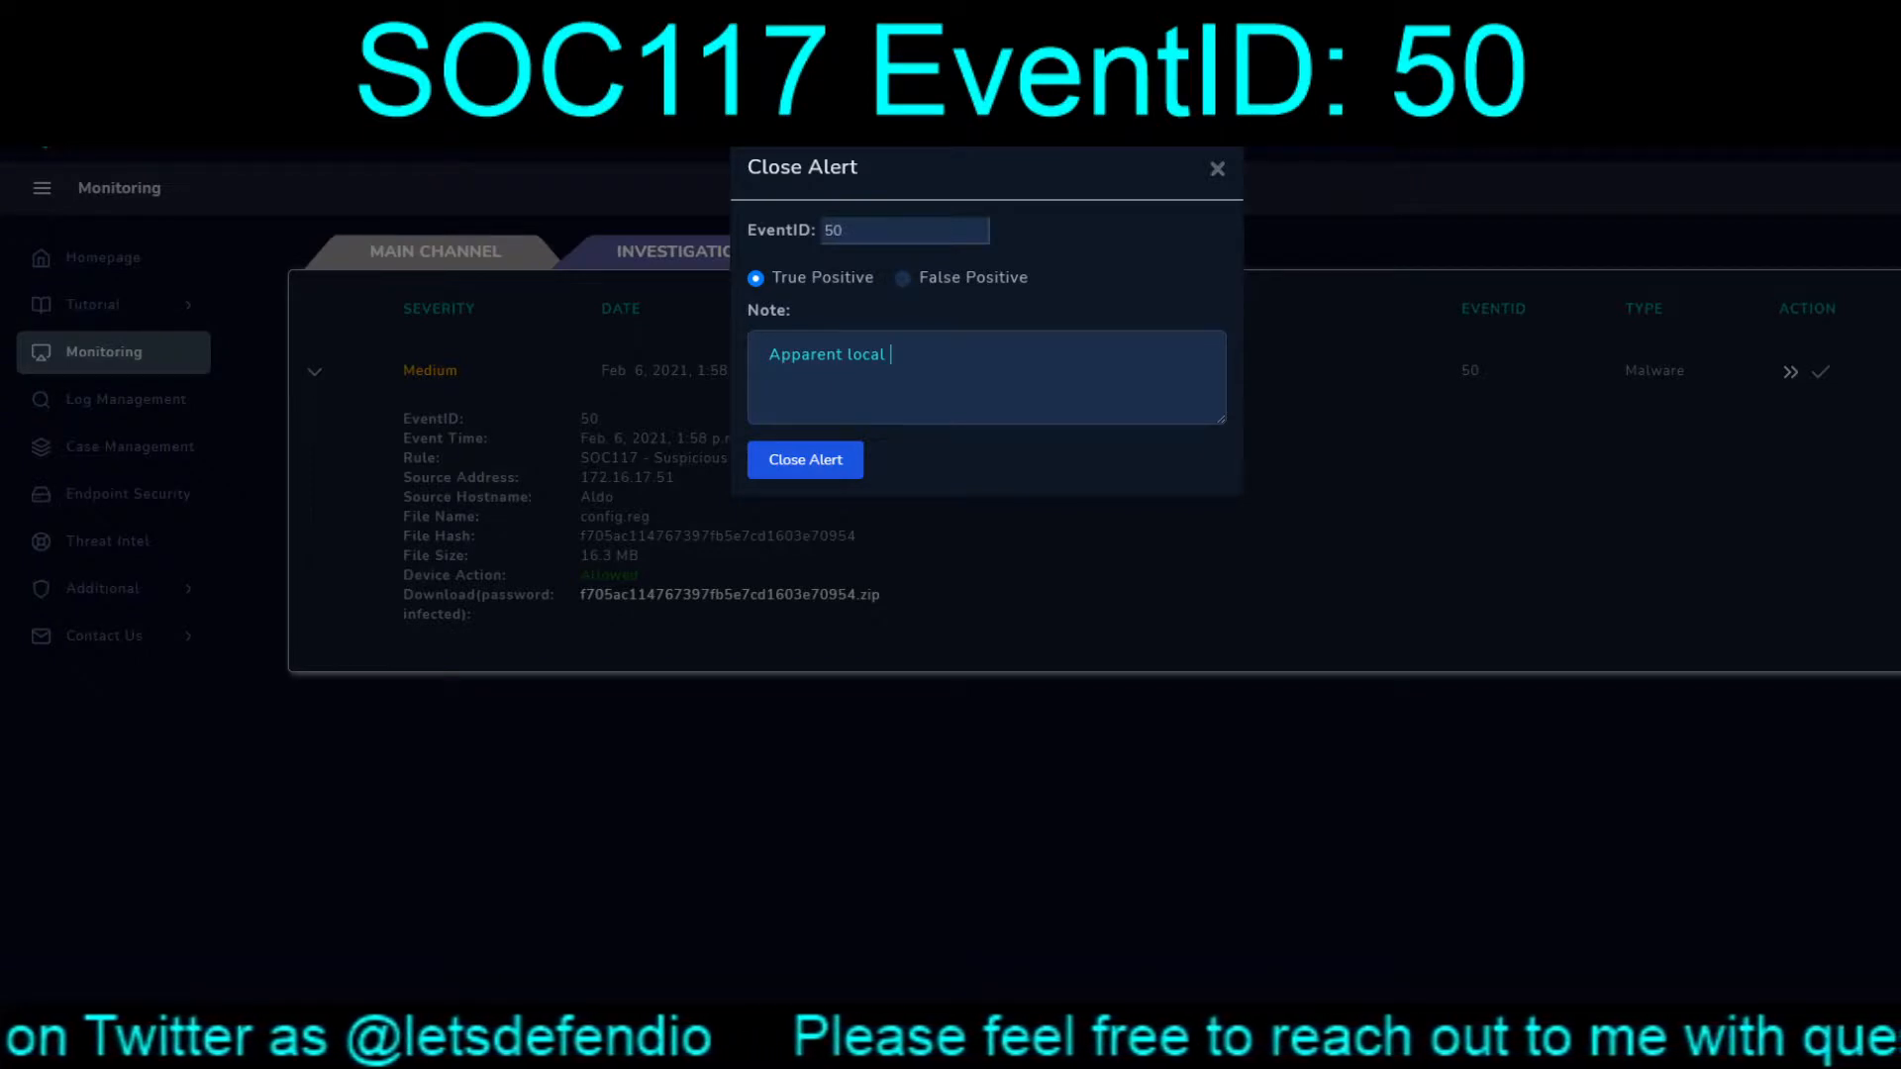
key("BackSpace")
key("BackSpace")
key("BackSpace")
key("BackSpace")
key("BackSpace")
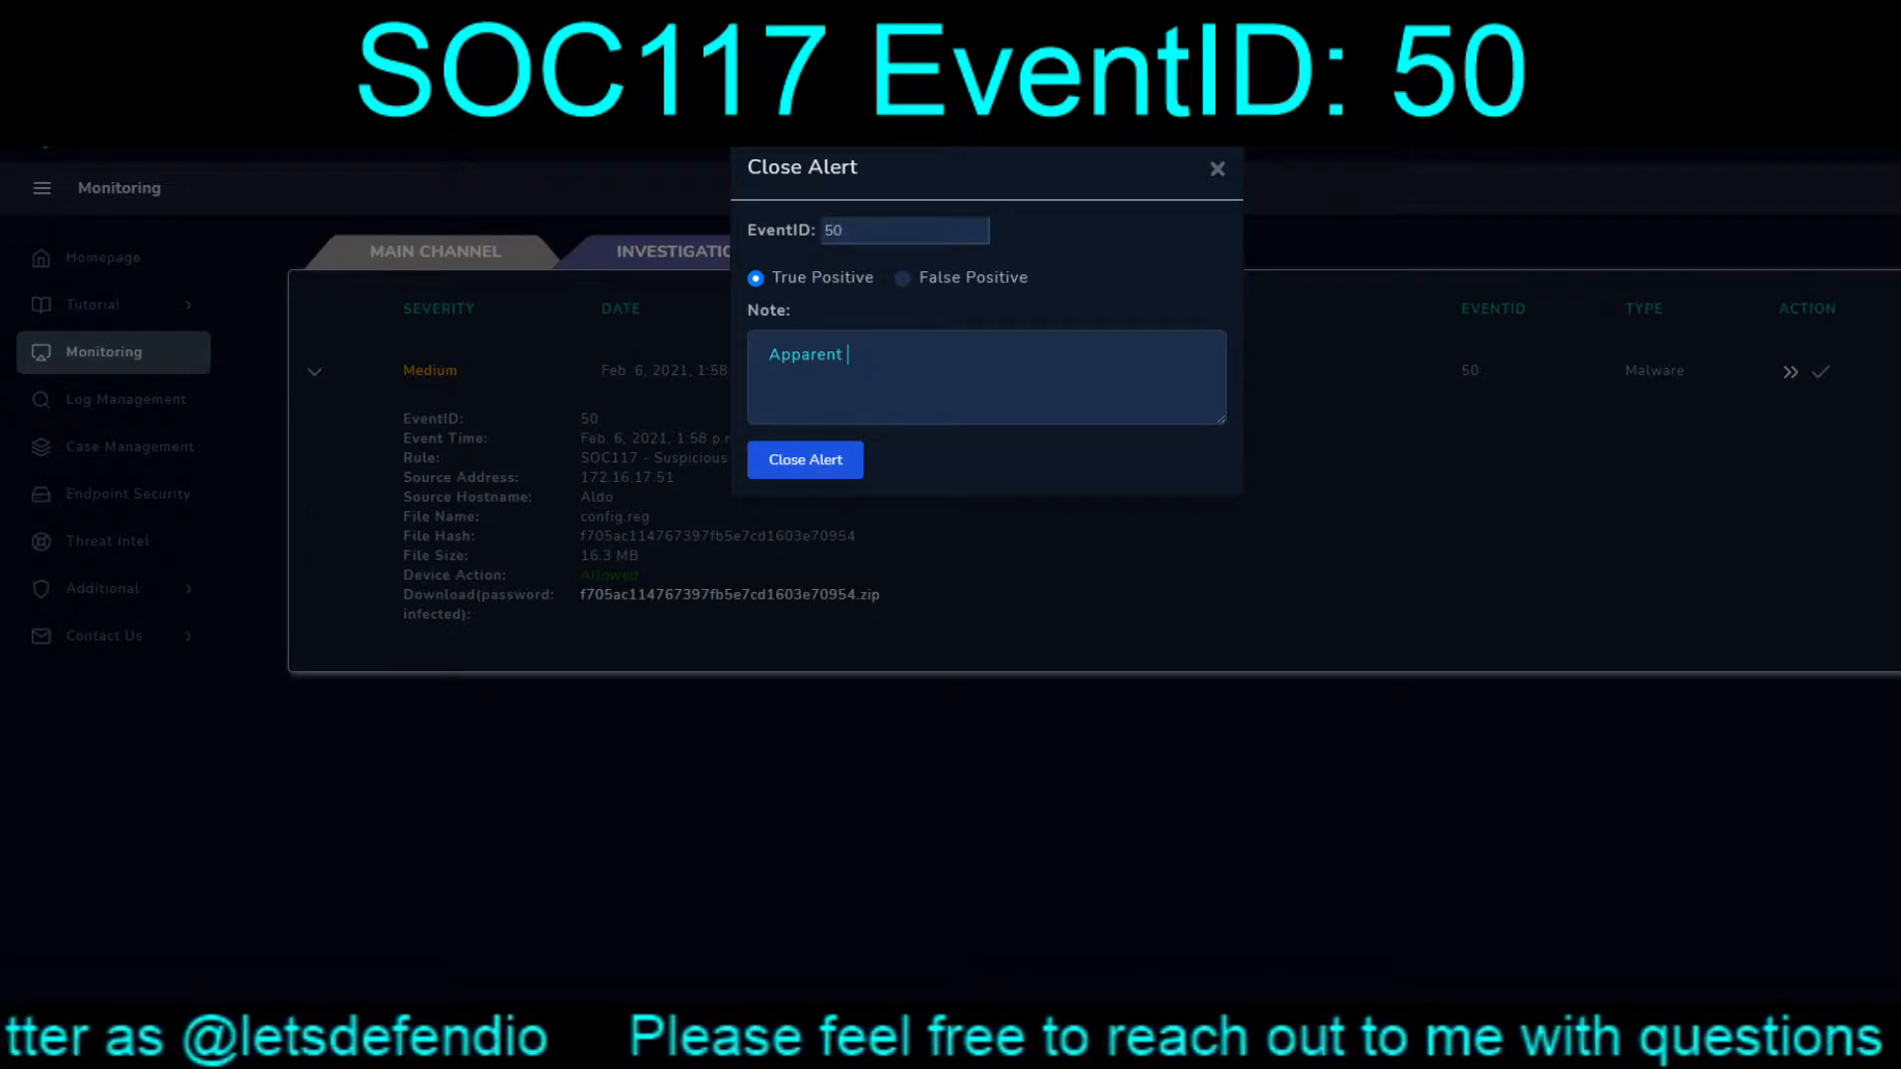
type("worm ")
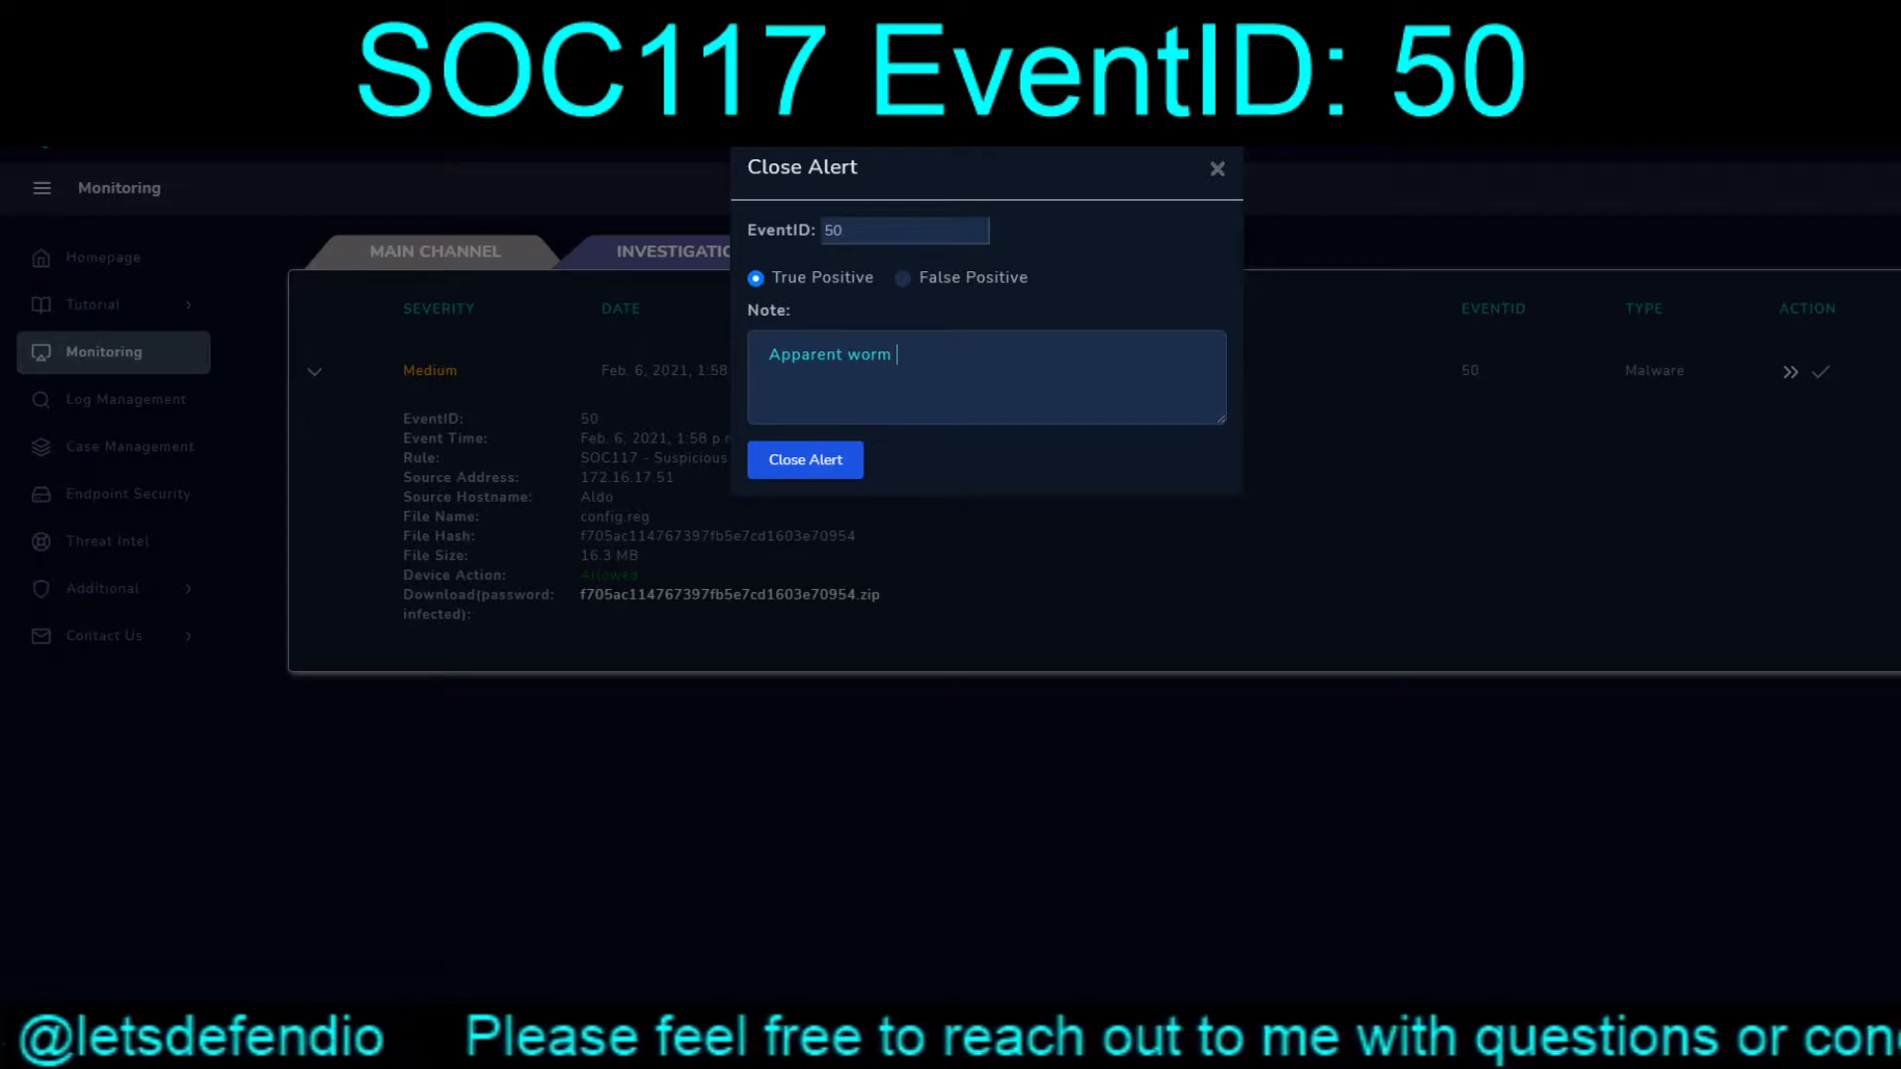
type("that sper")
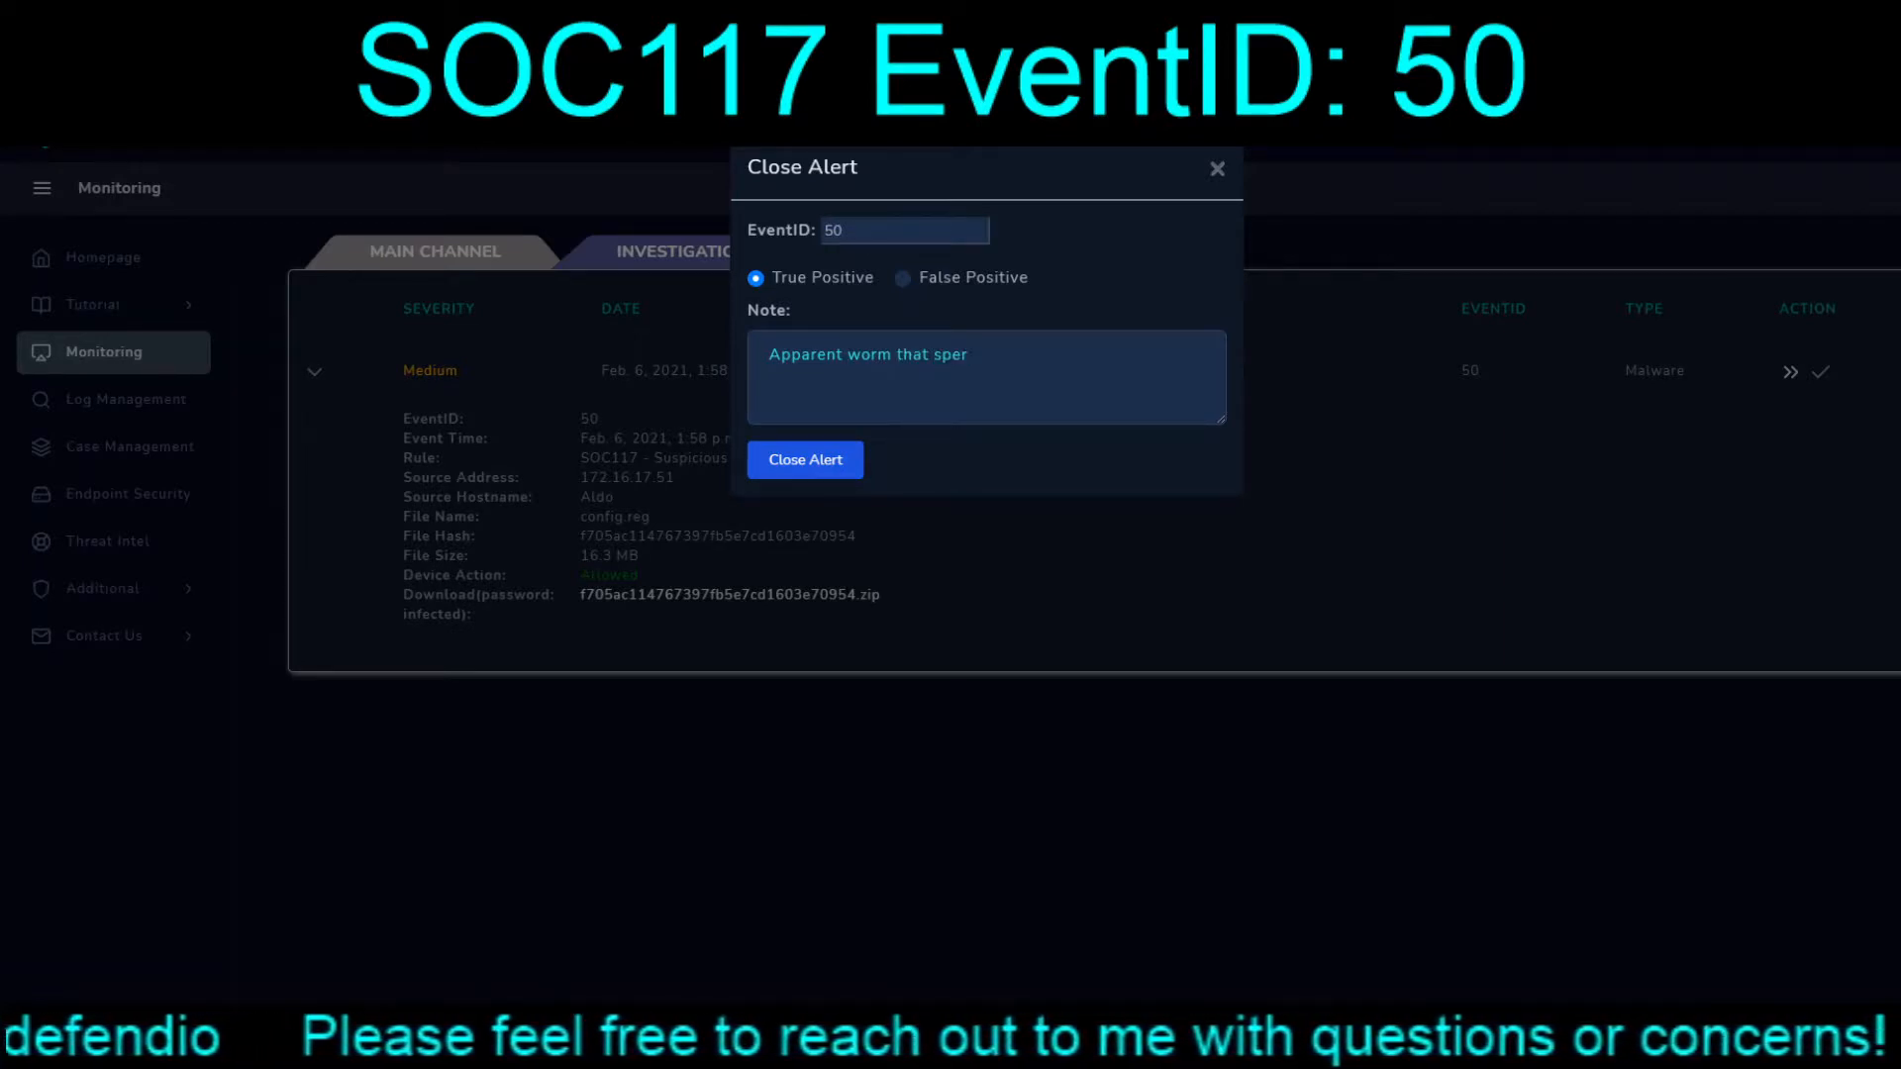
key("BackSpace")
key("BackSpace")
type("reads via ")
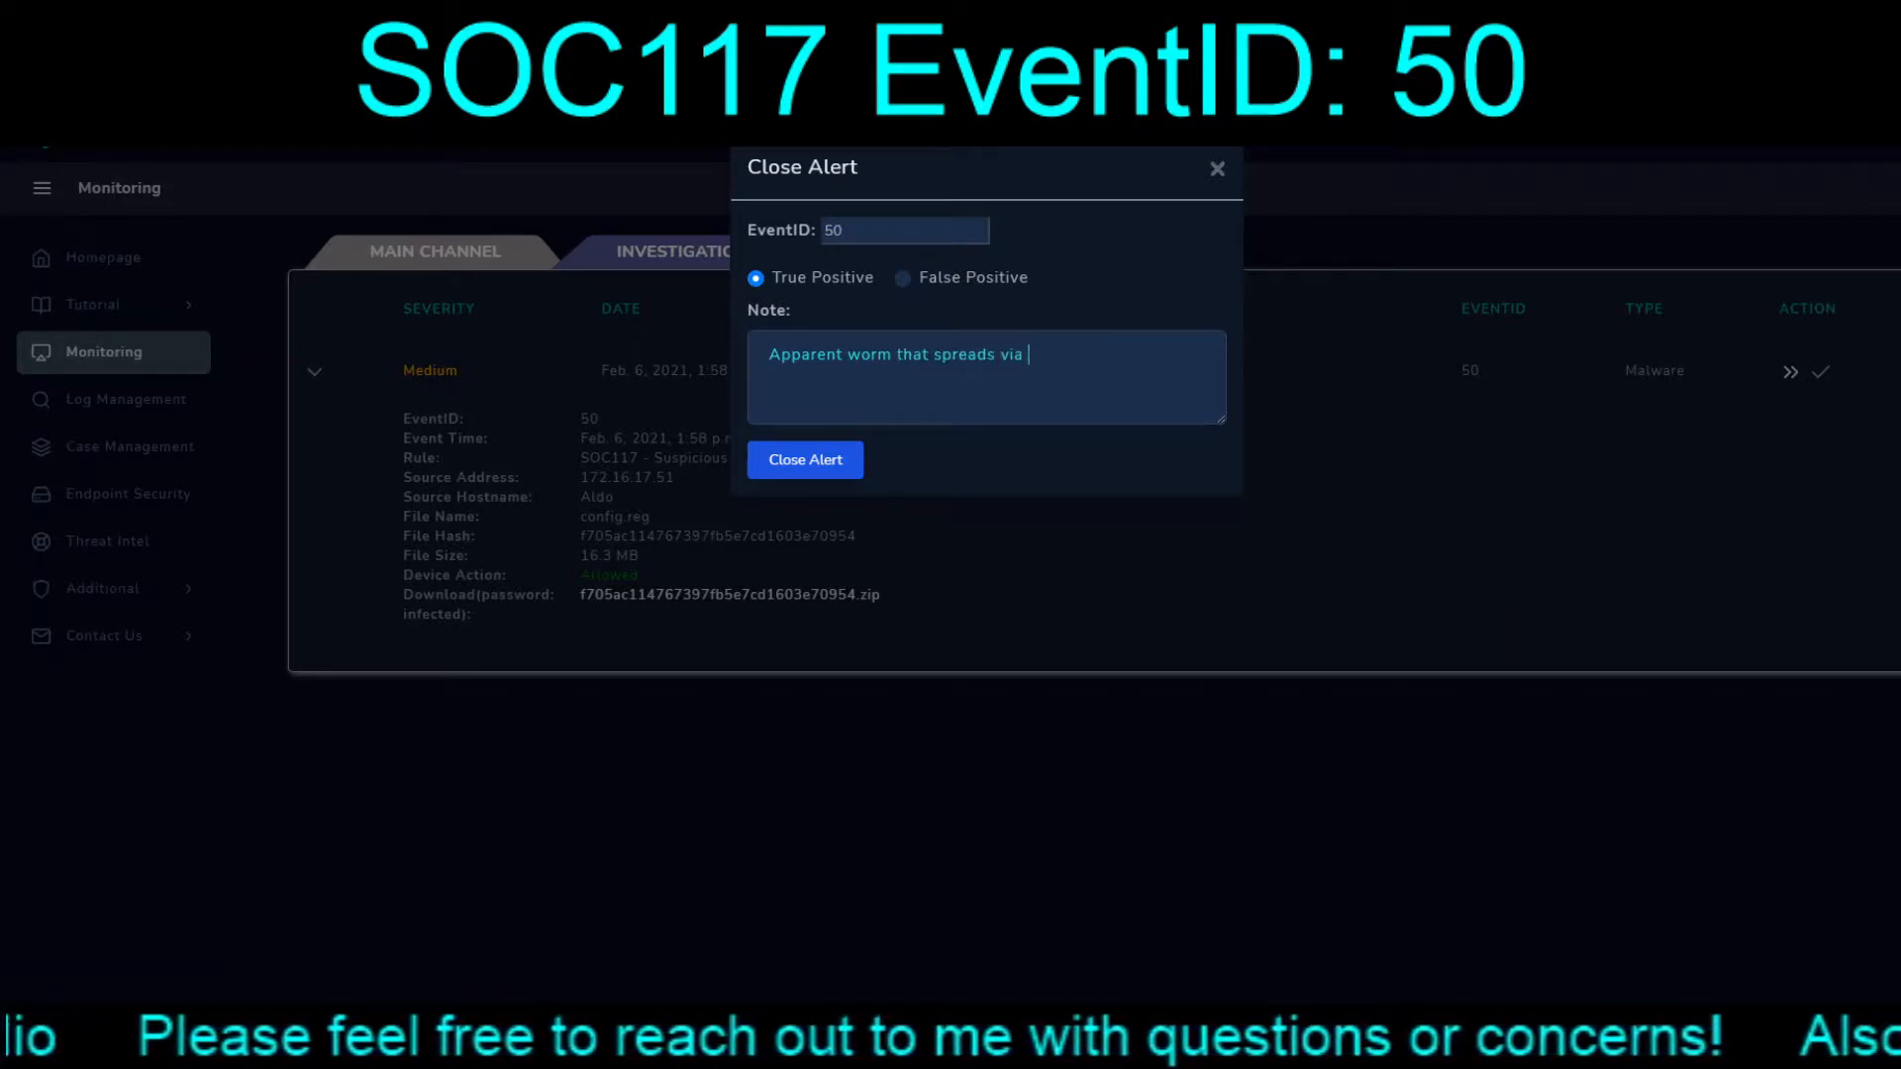
type("The")
key("BackSpace")
key("BackSpace")
key("BackSpace")
key("BackSpace")
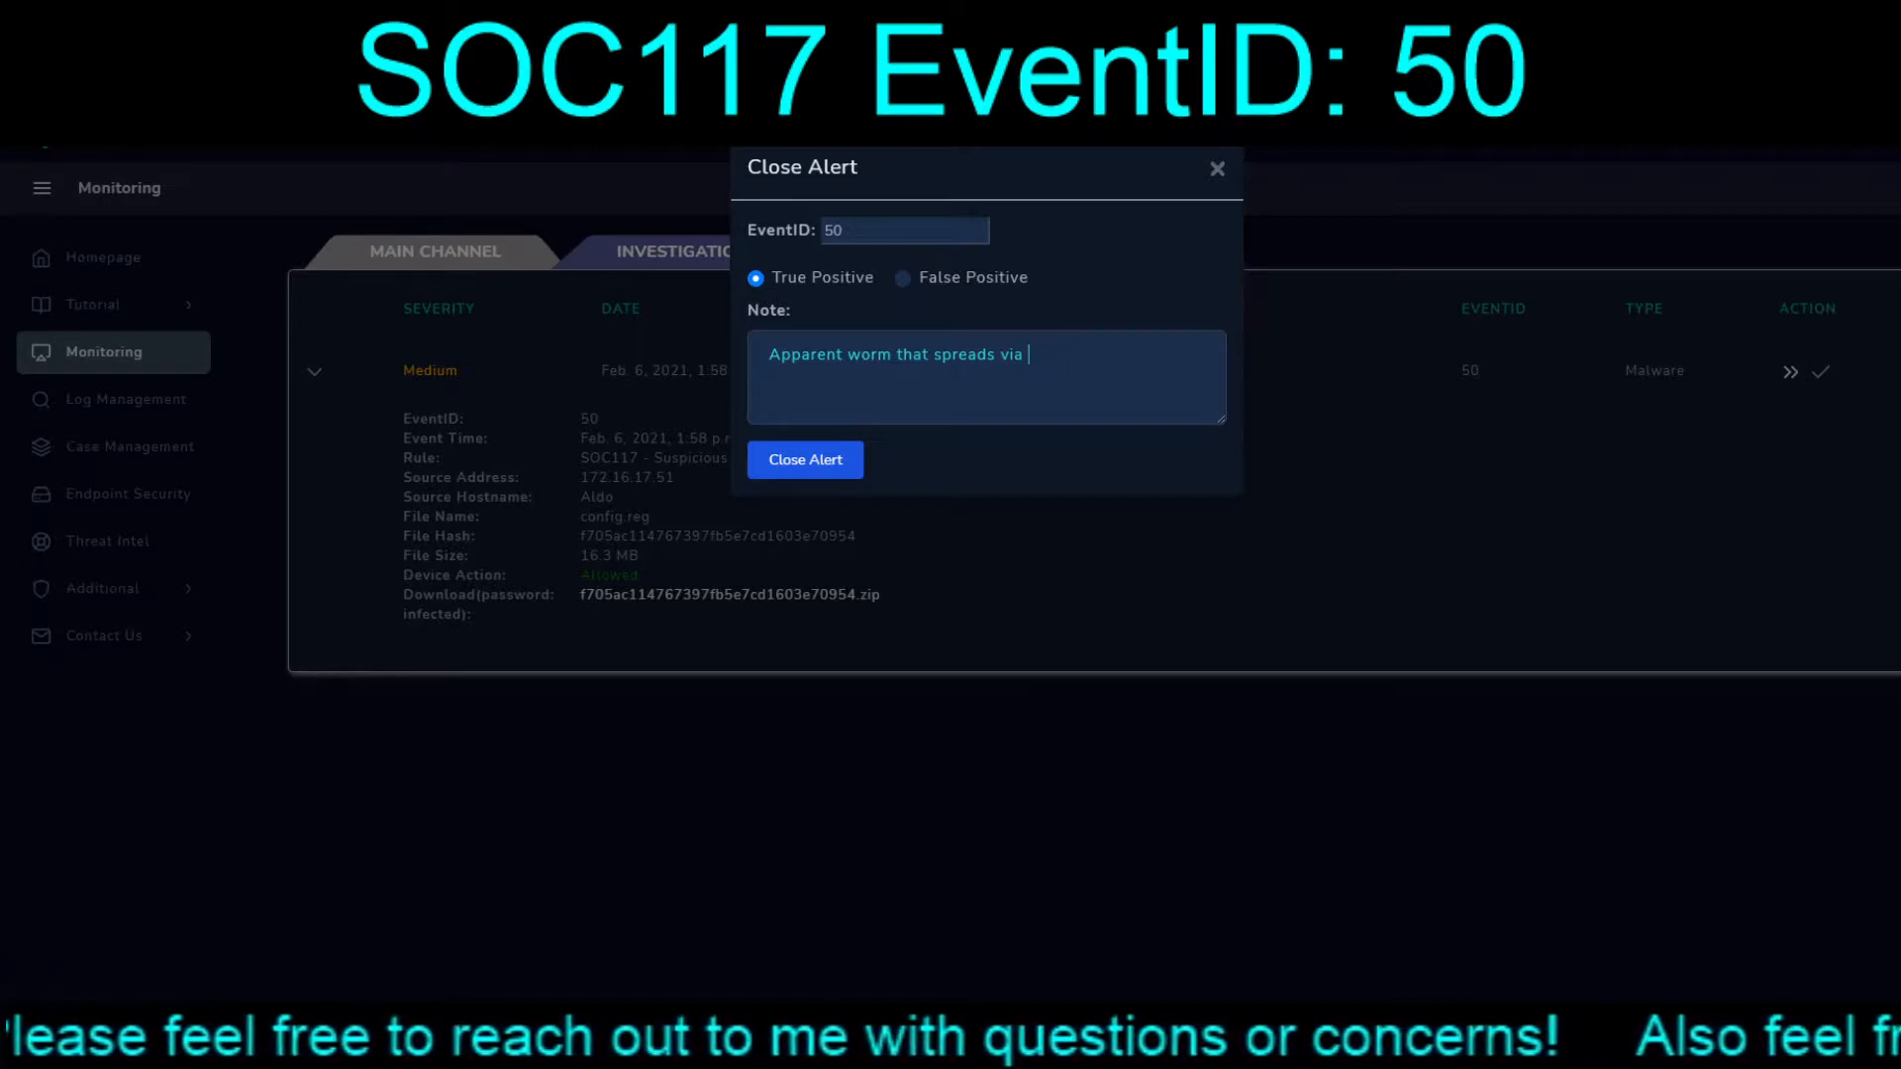
type("the IPC C$")
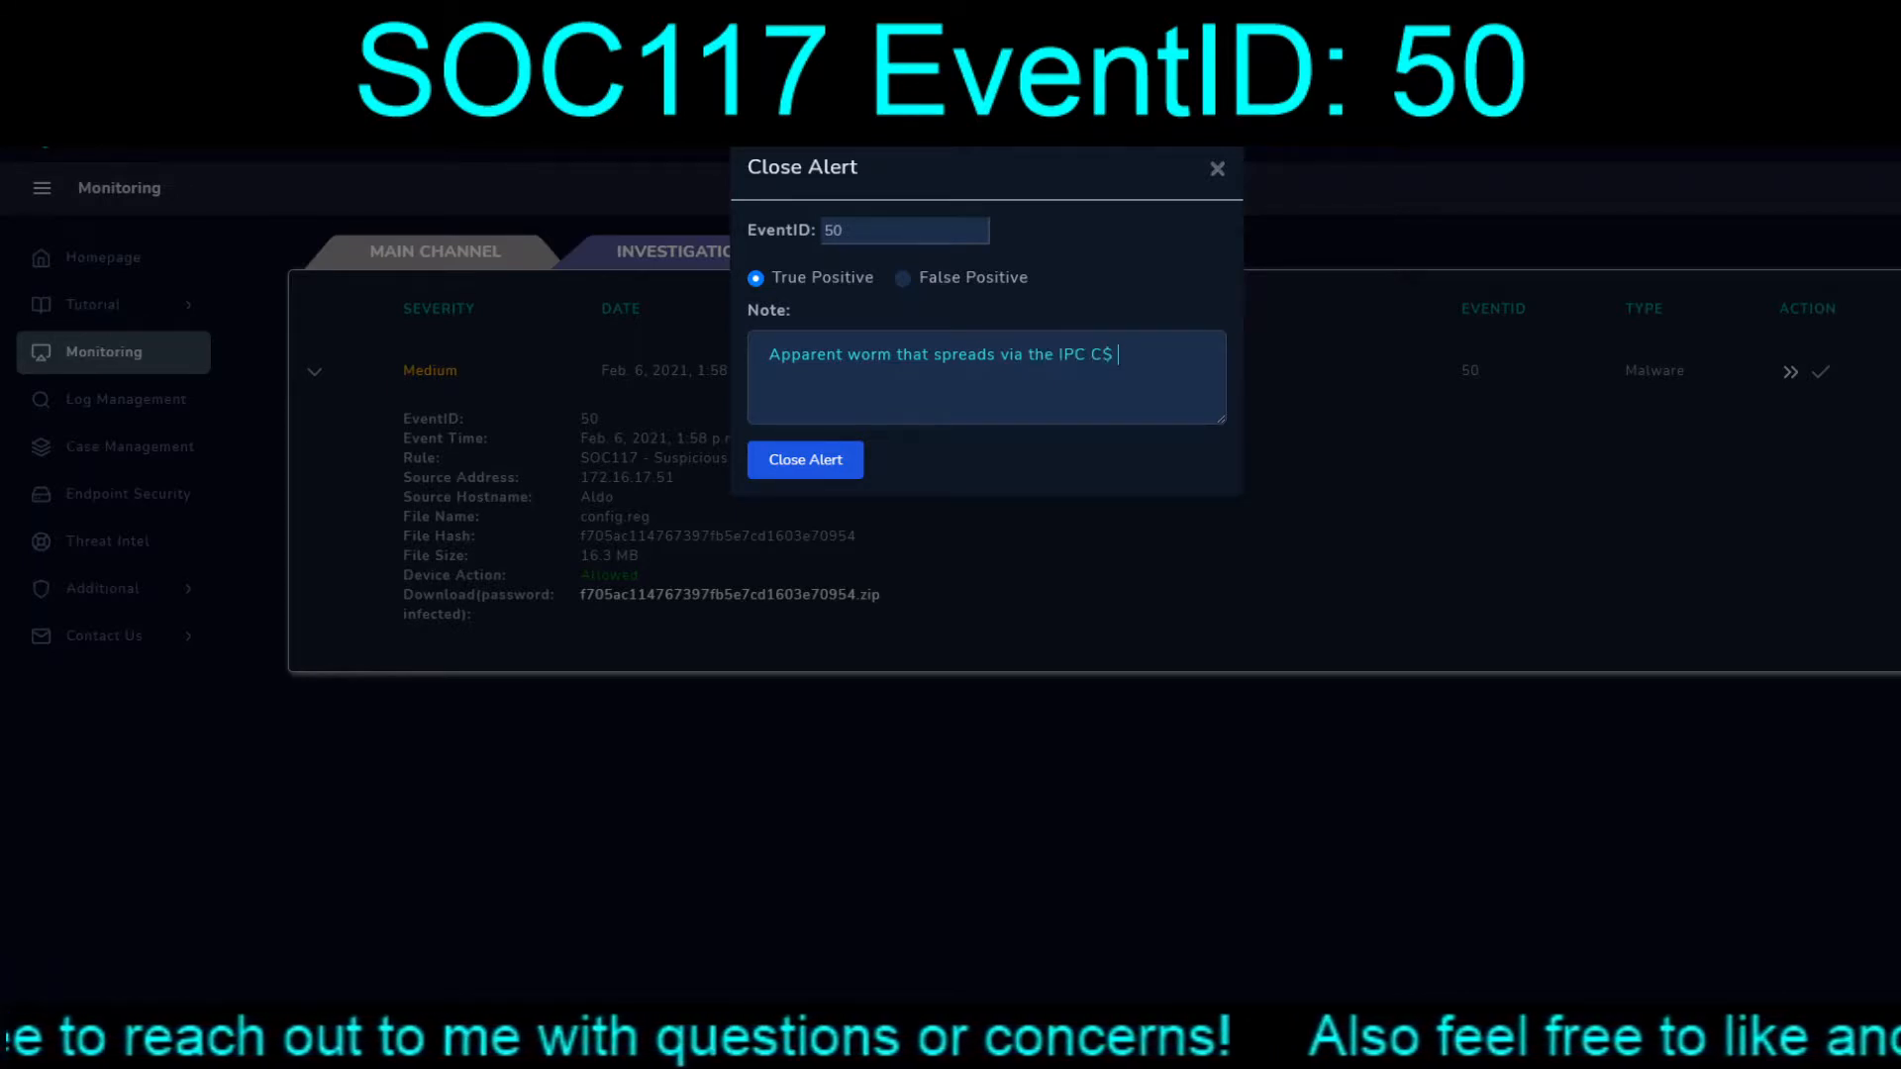
type(" on netw")
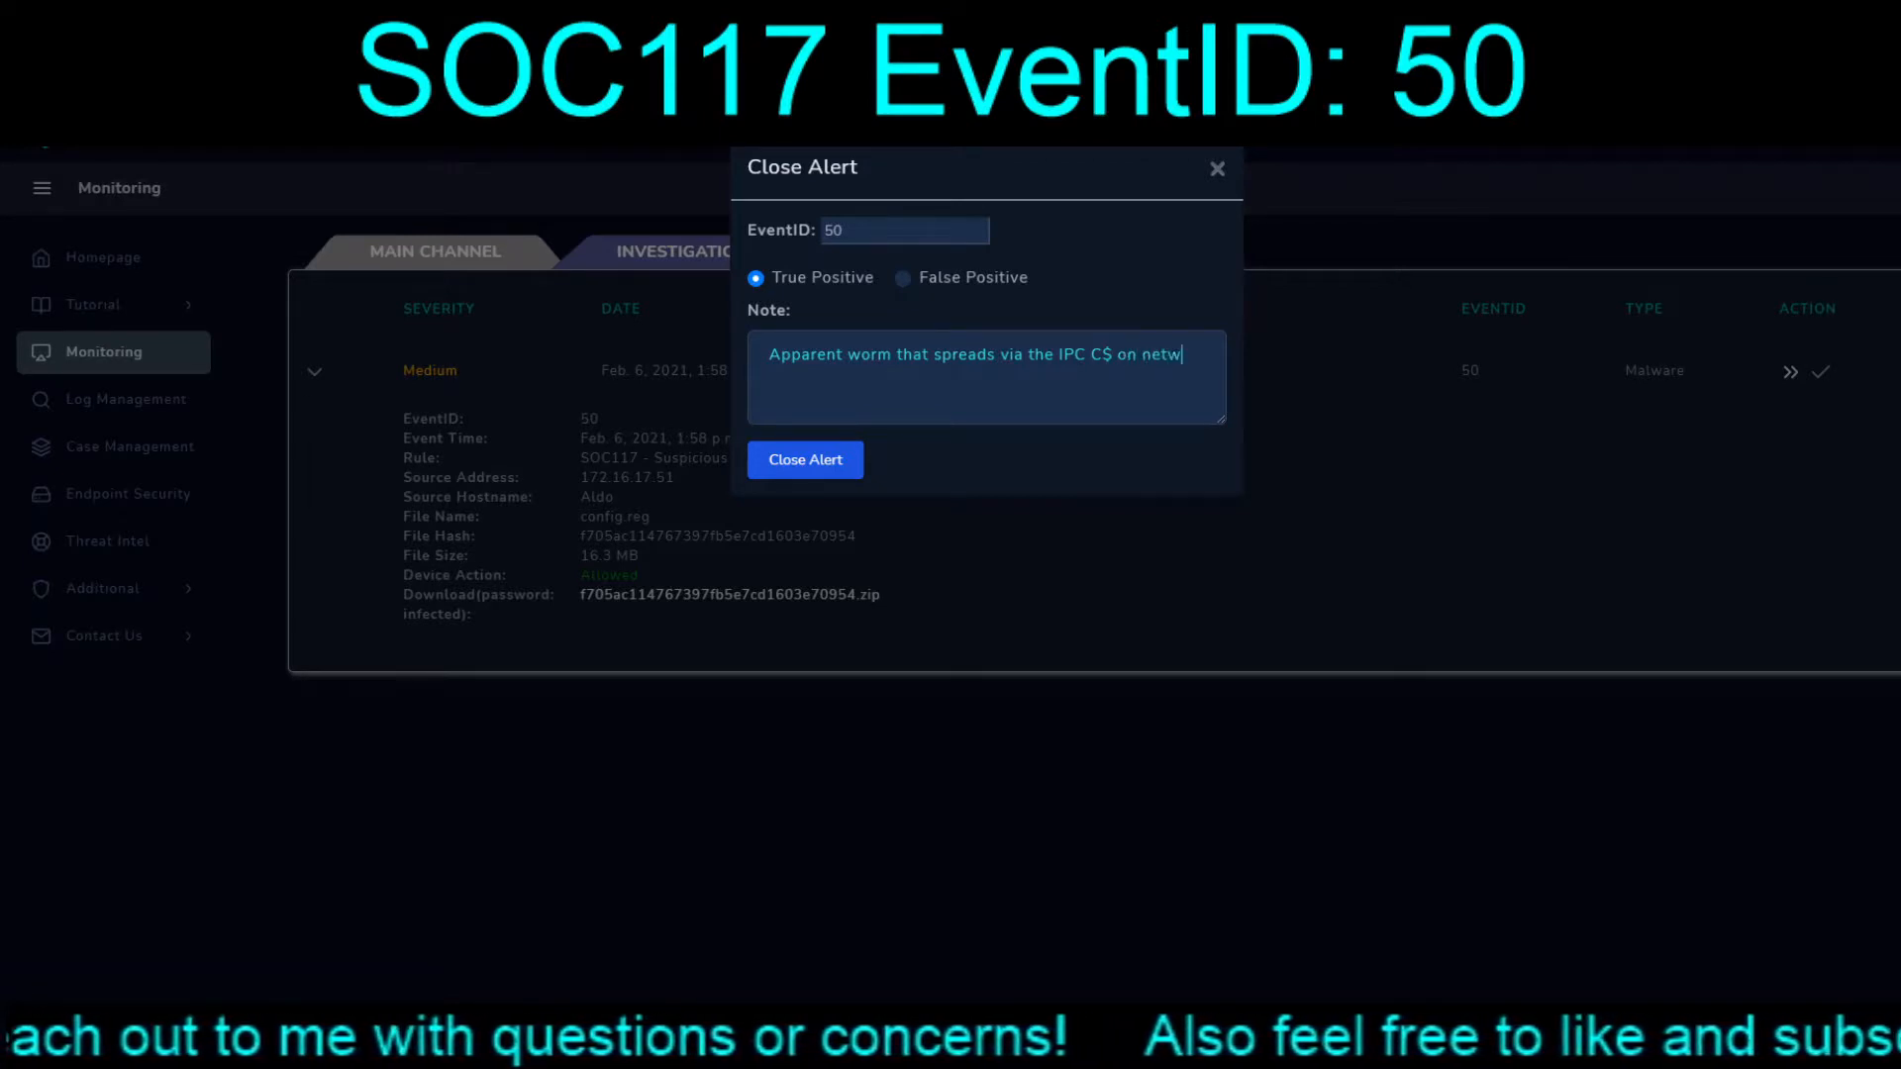
type("orks using ")
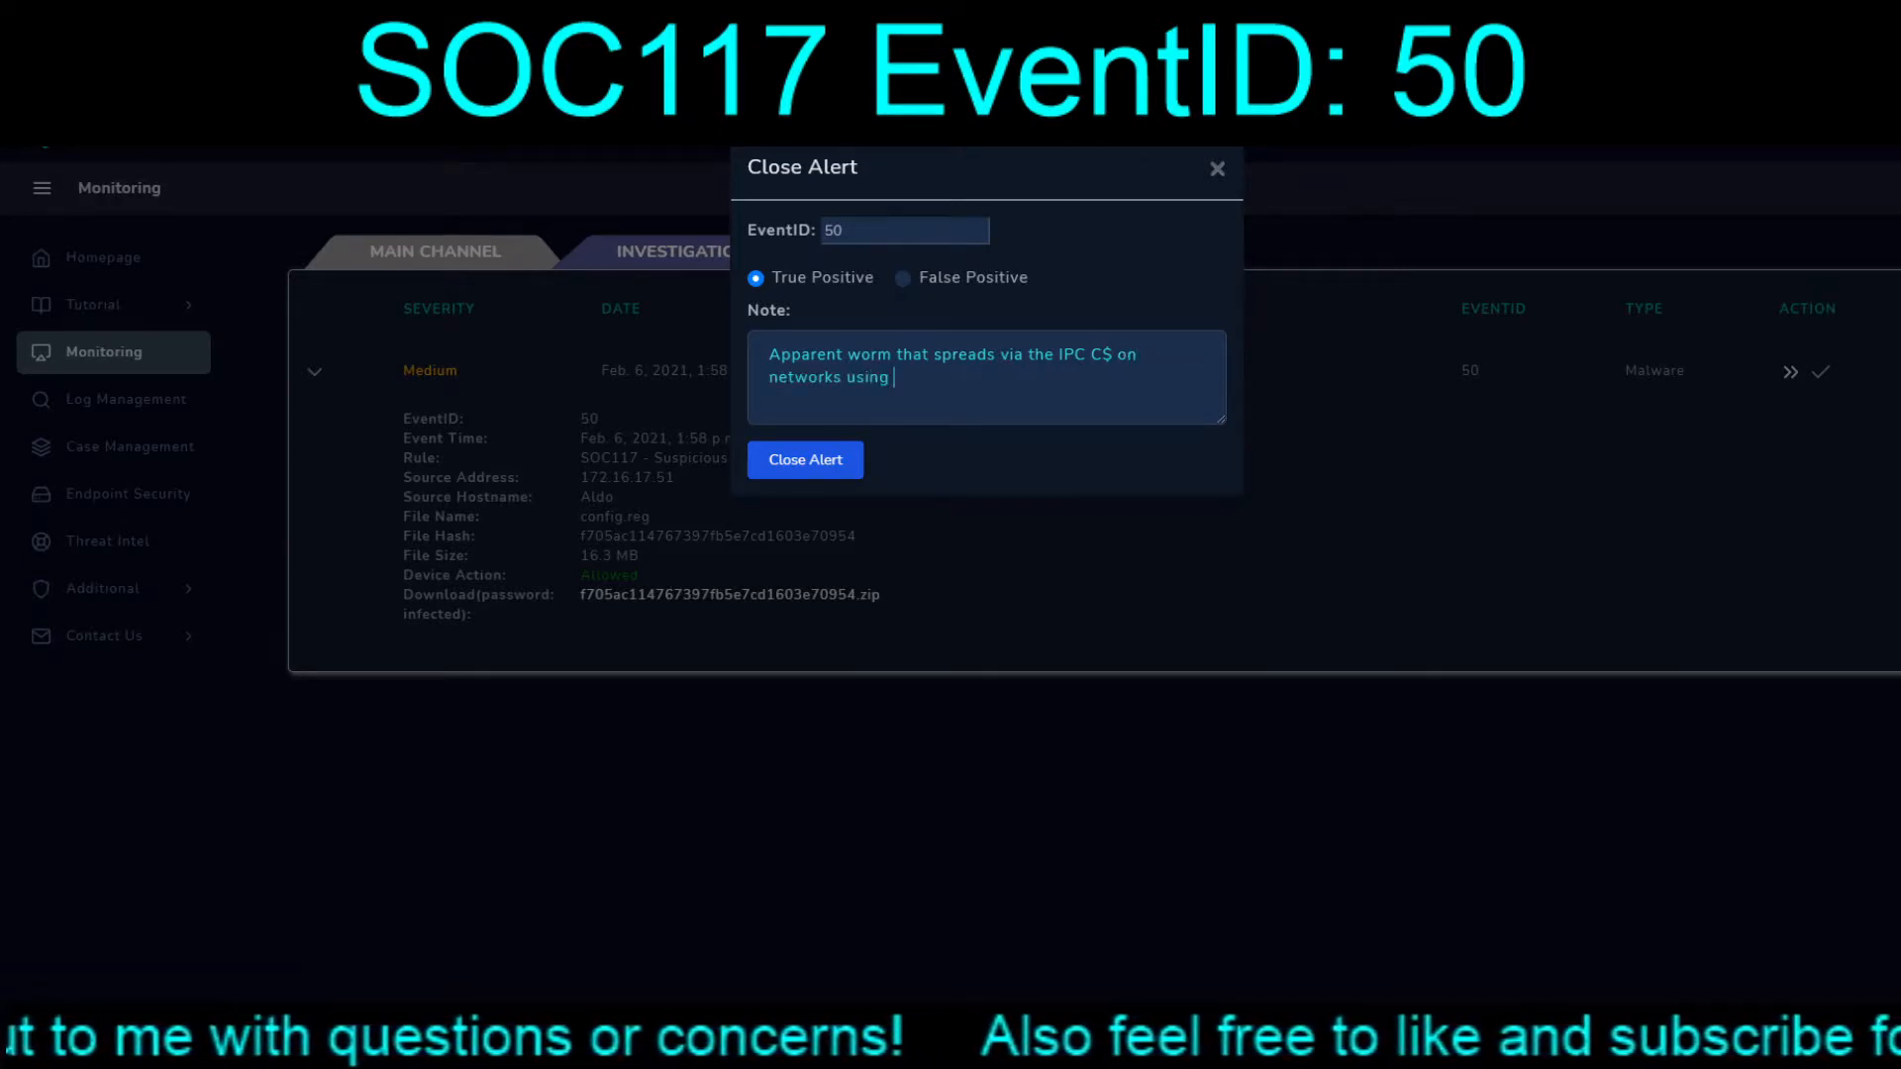
type("the 192.16")
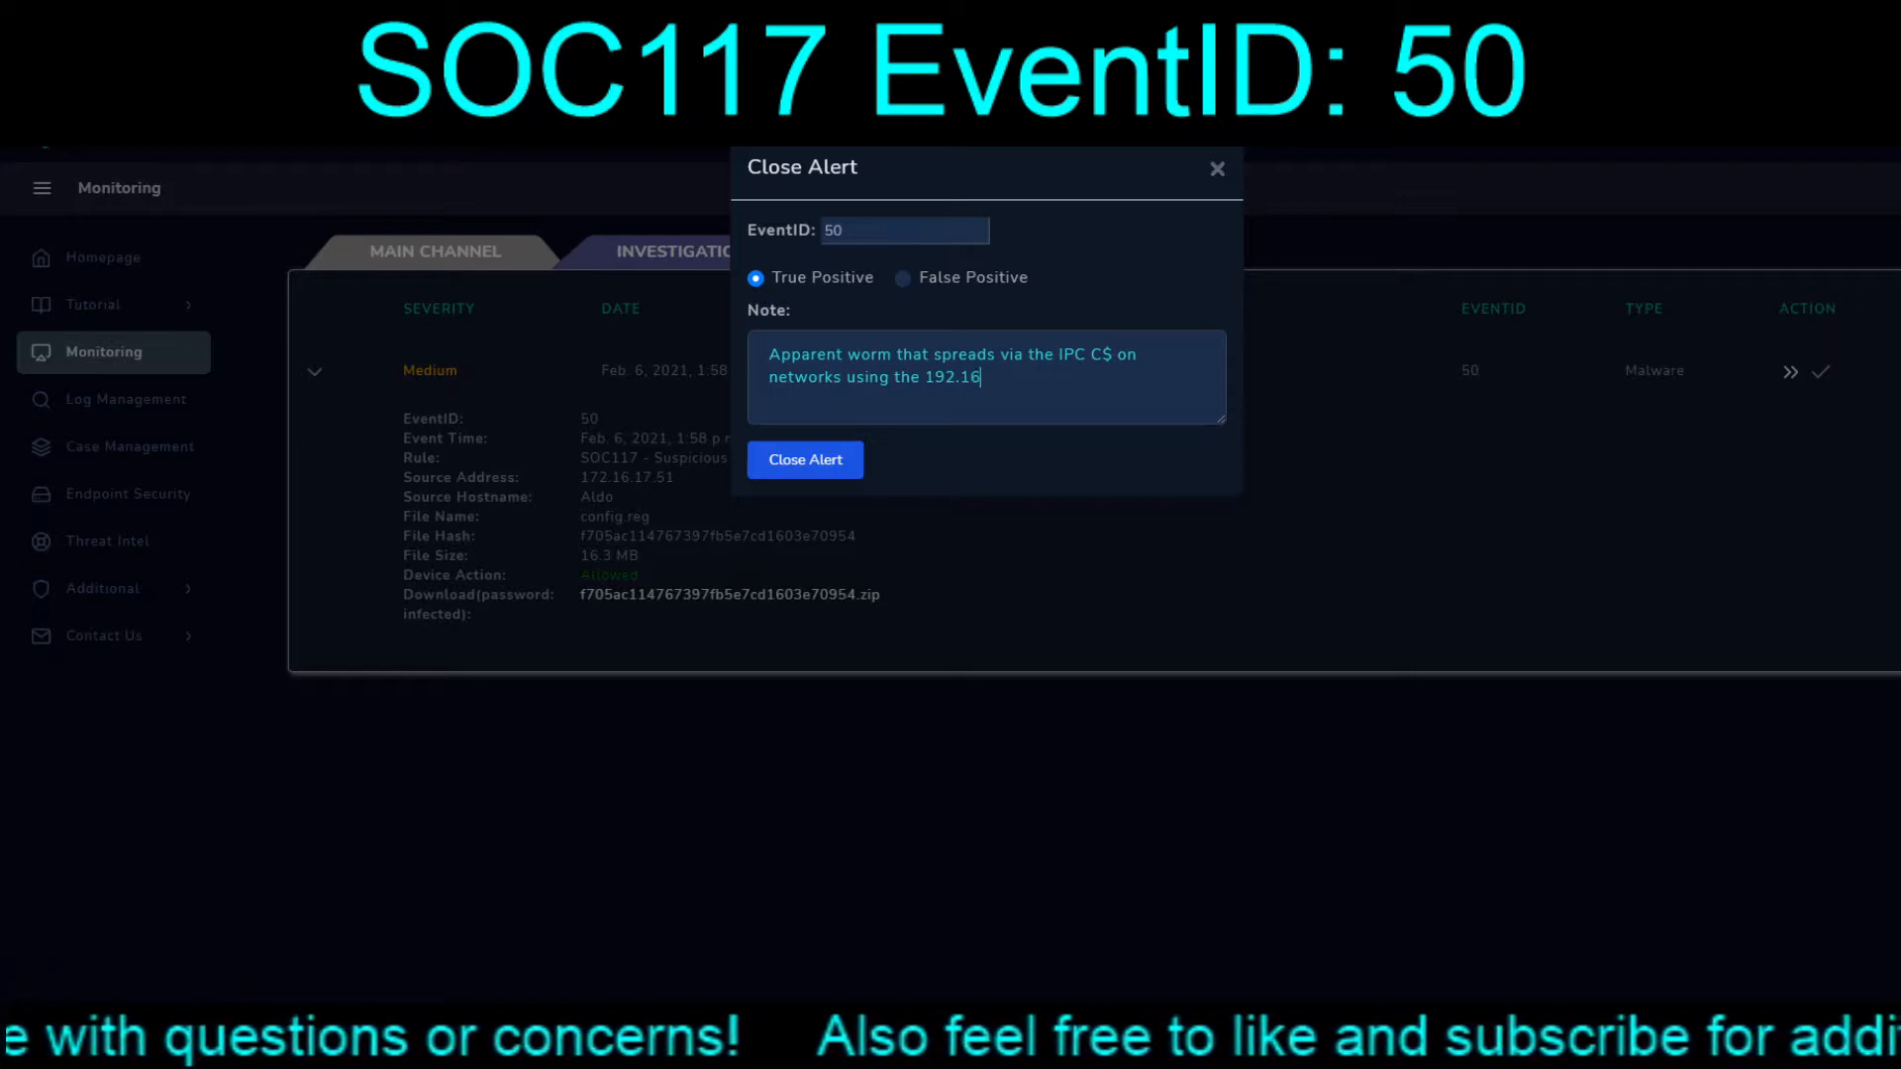
type("8.1.X ")
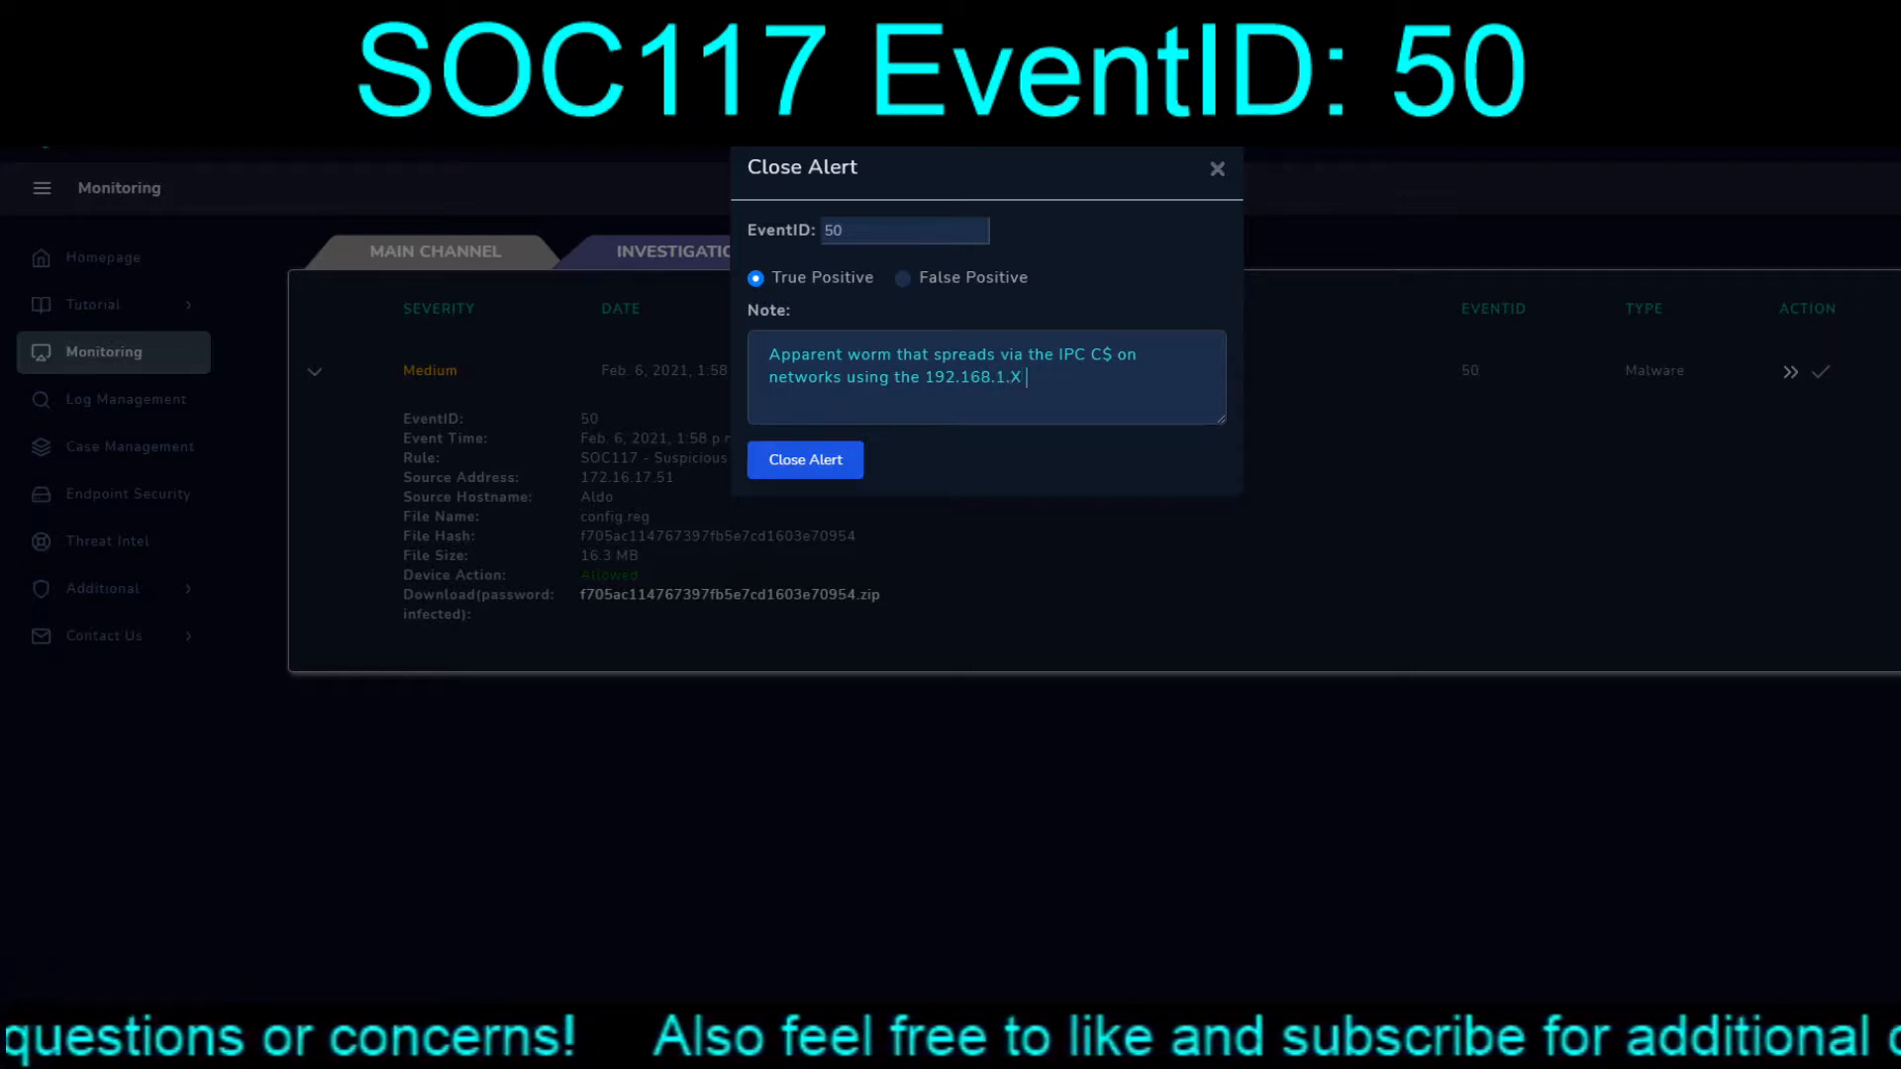
type("addressing")
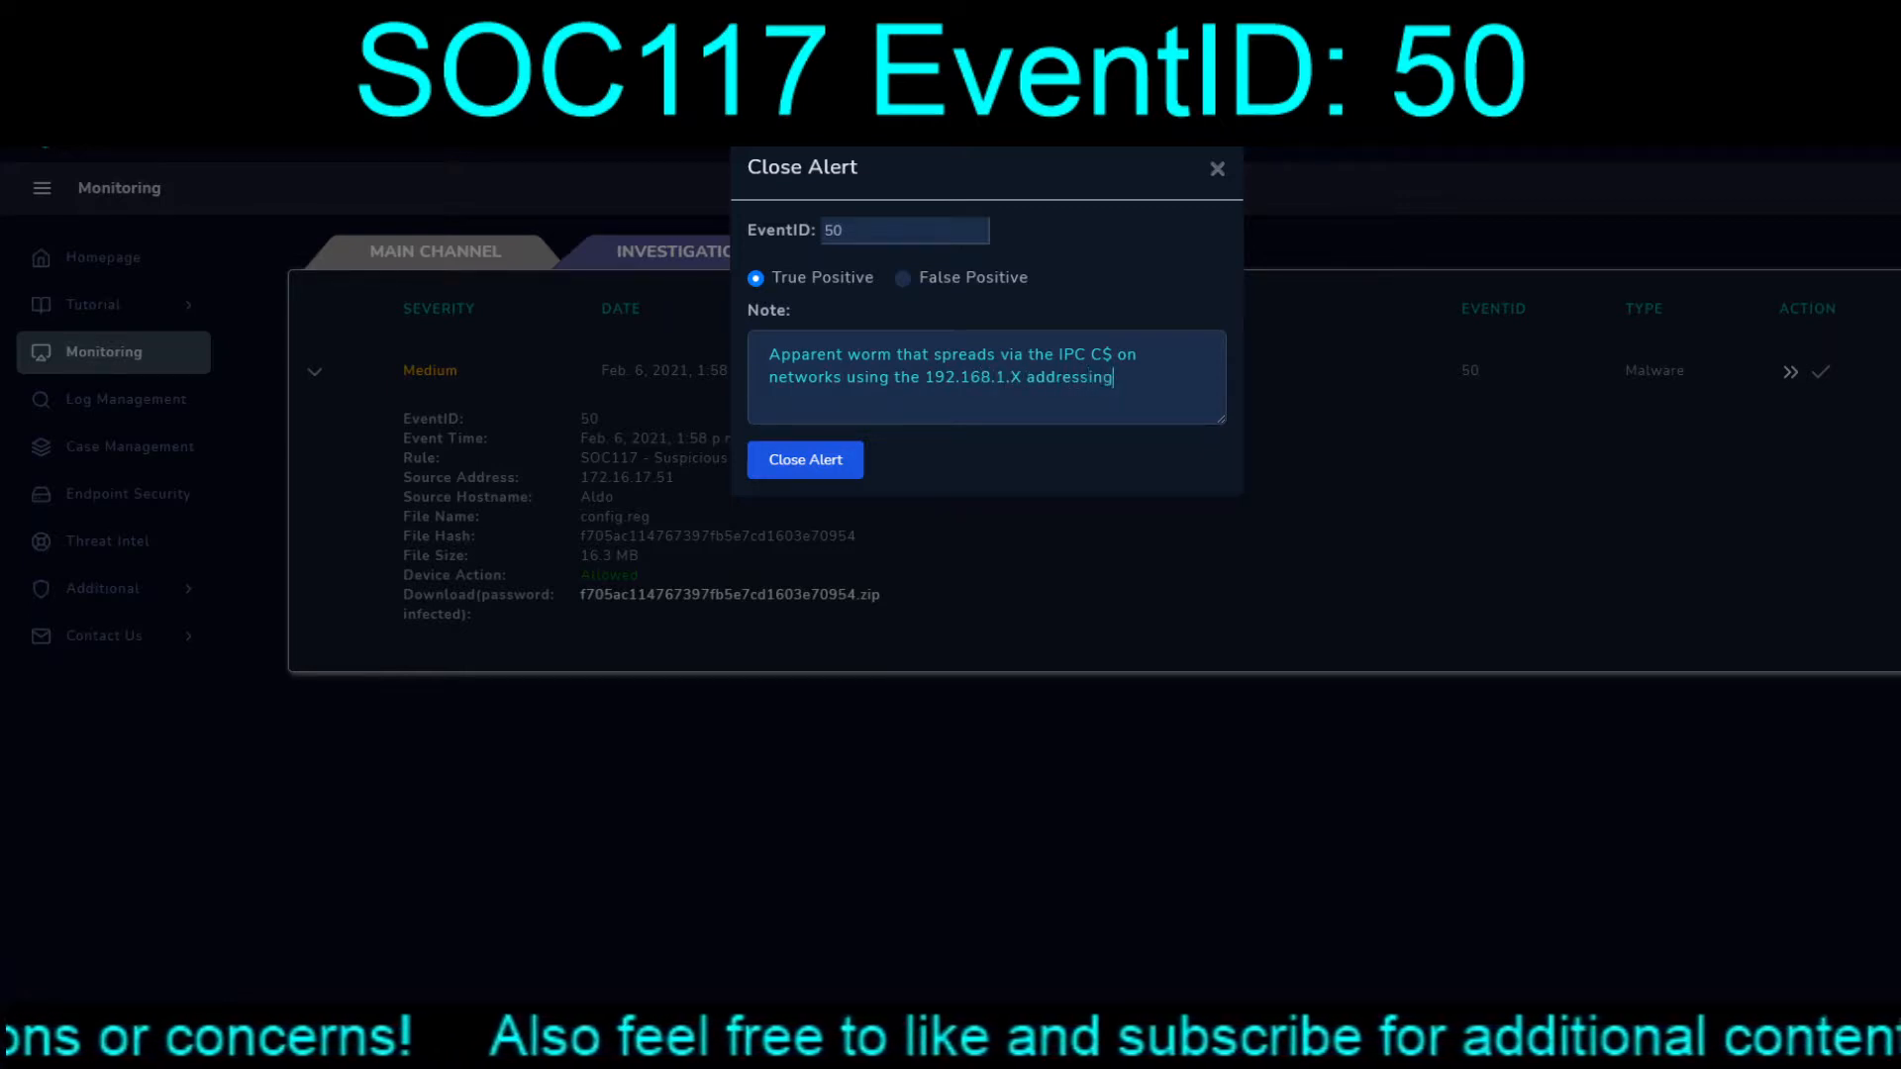
type(" scheme")
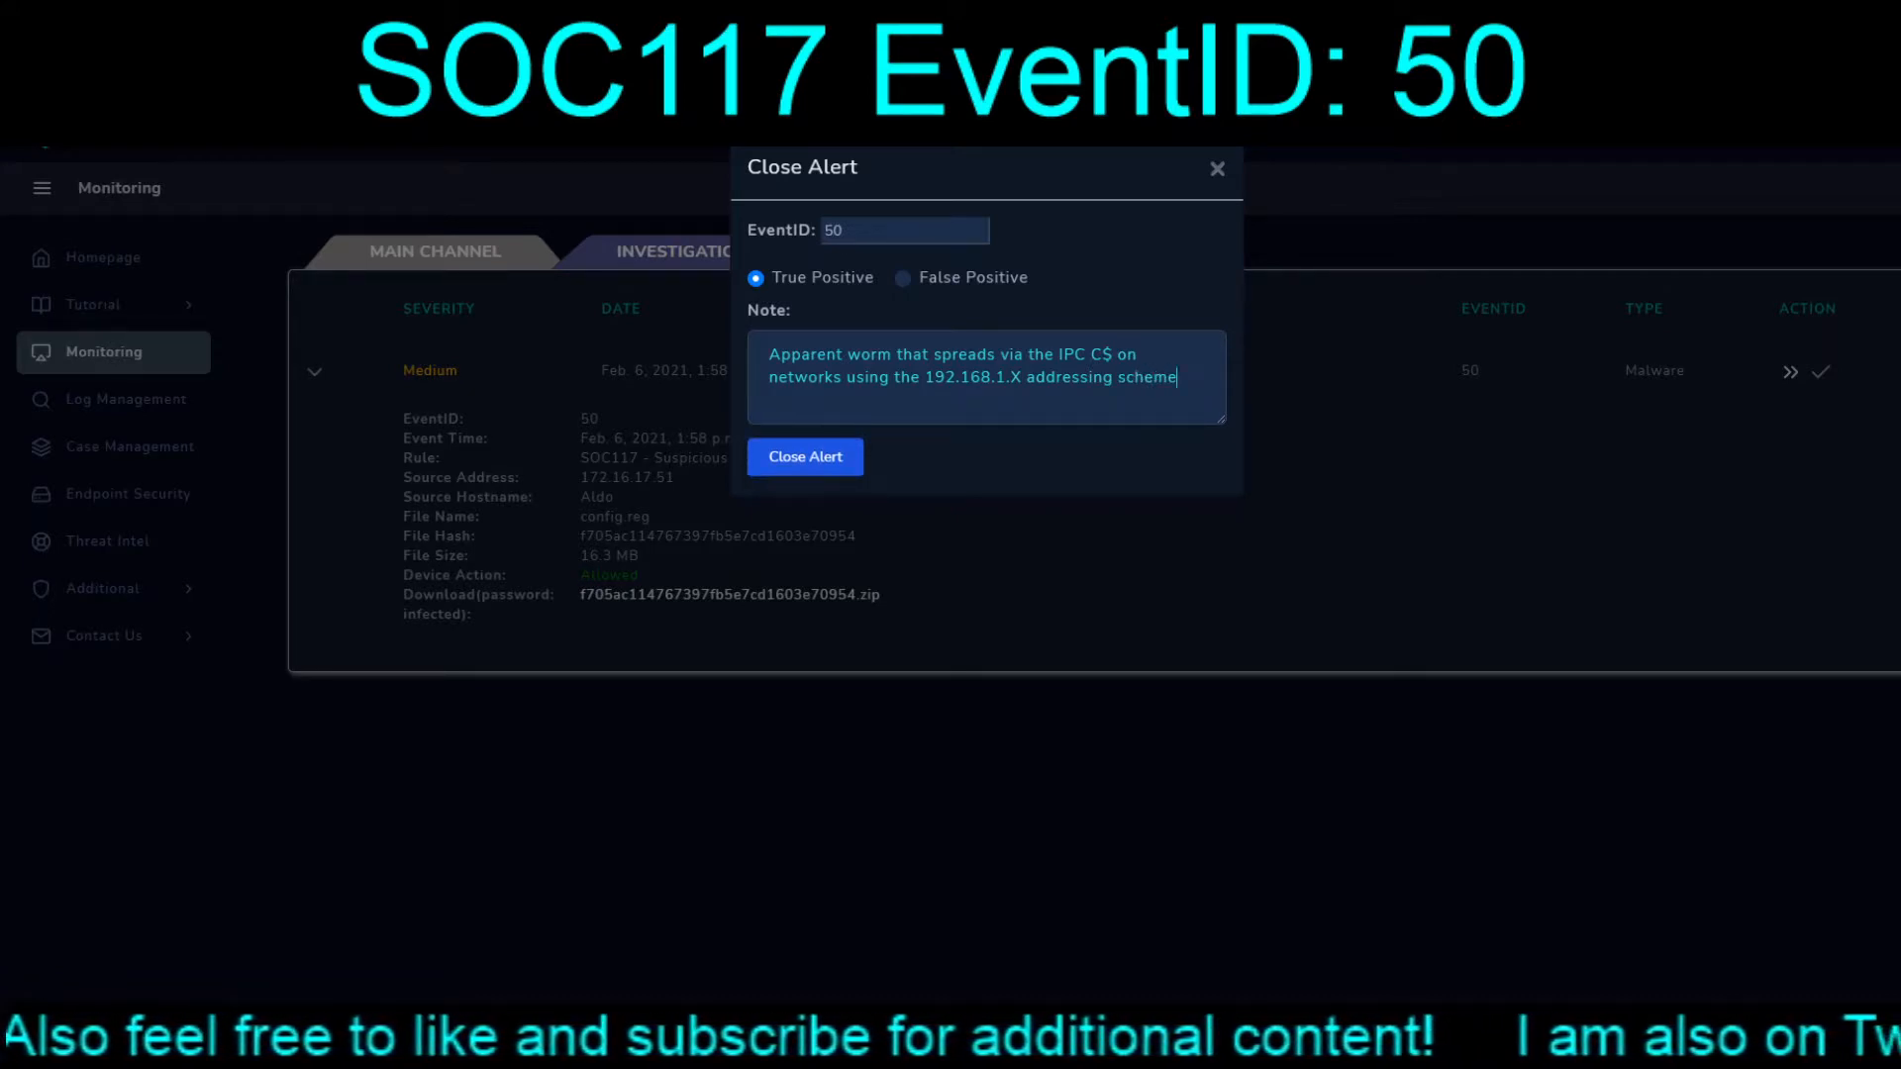
left_click(805, 459)
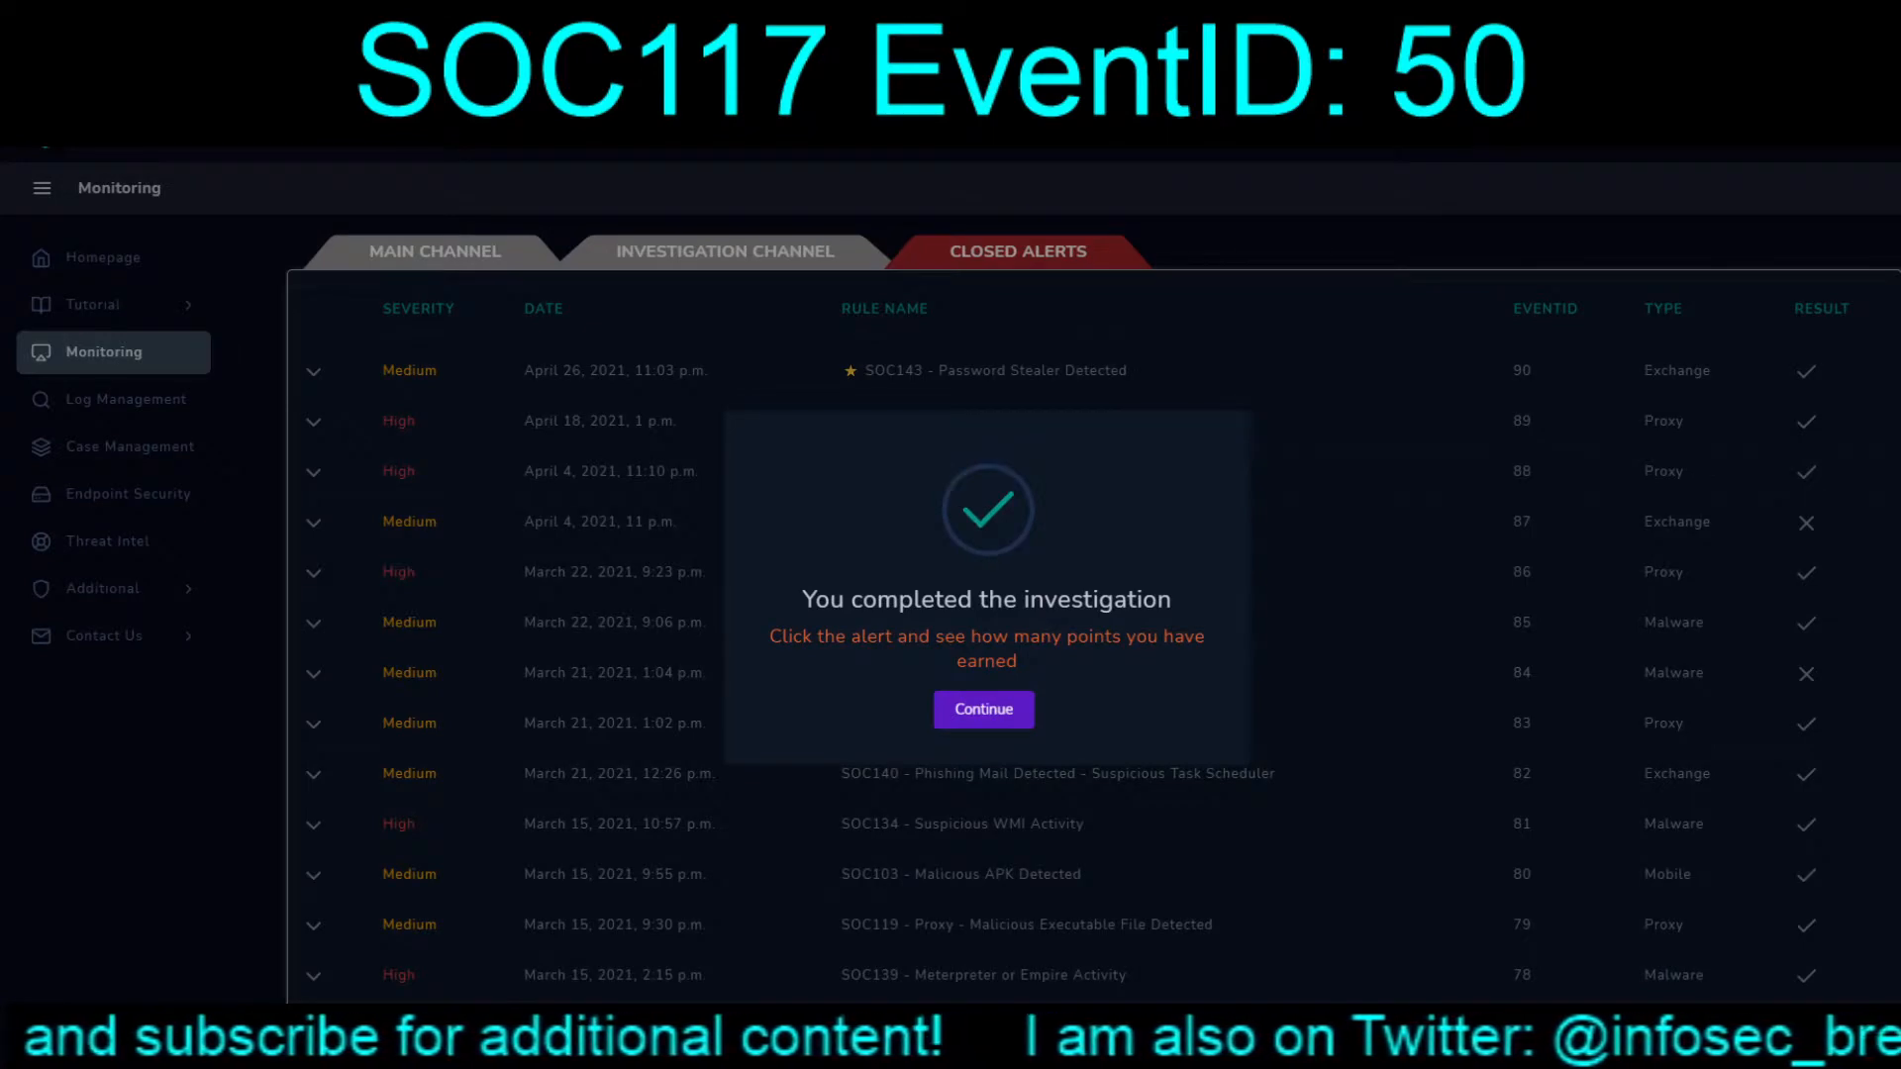
Step: Review the scored answers and analyst note of the SOC117 - Suspicious .reg File alert among the closed alerts
left_click(984, 710)
scroll(983, 710, "down", 13)
scroll(1090, 609, "down", 2)
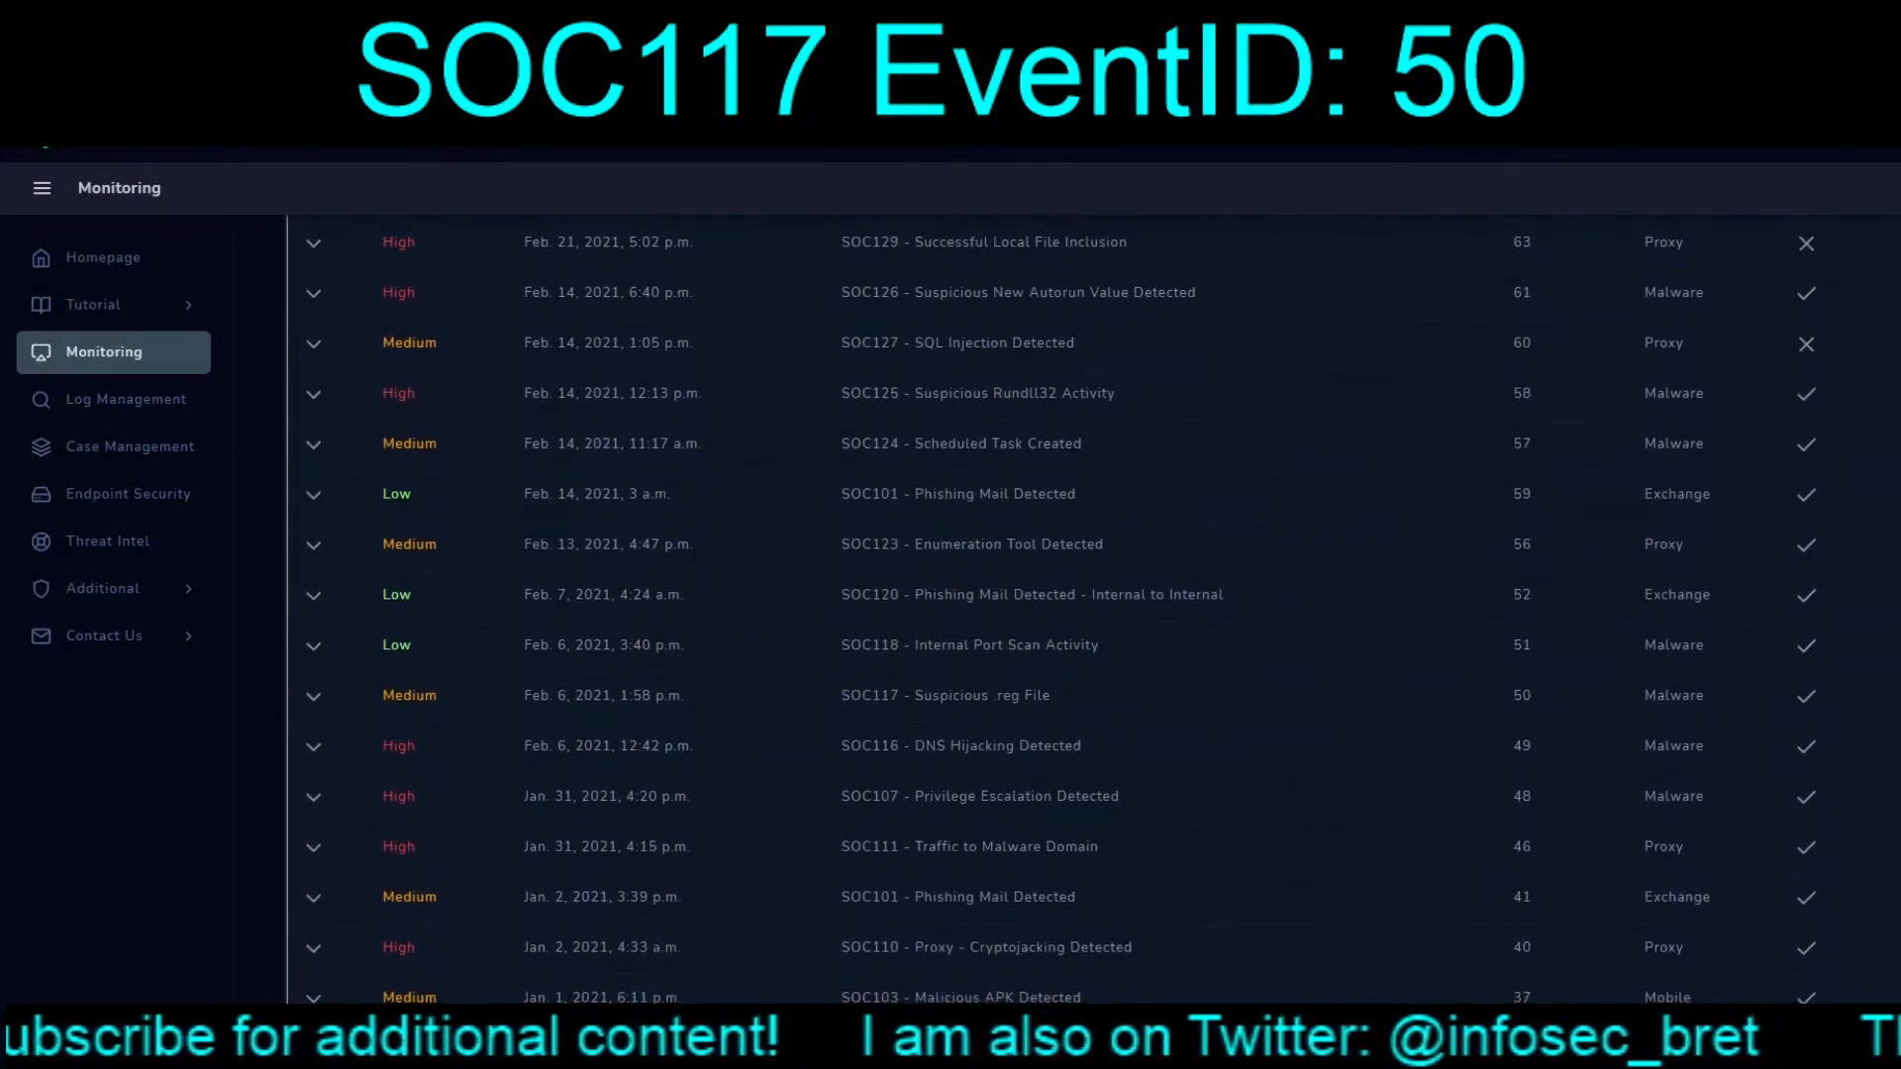
left_click(314, 697)
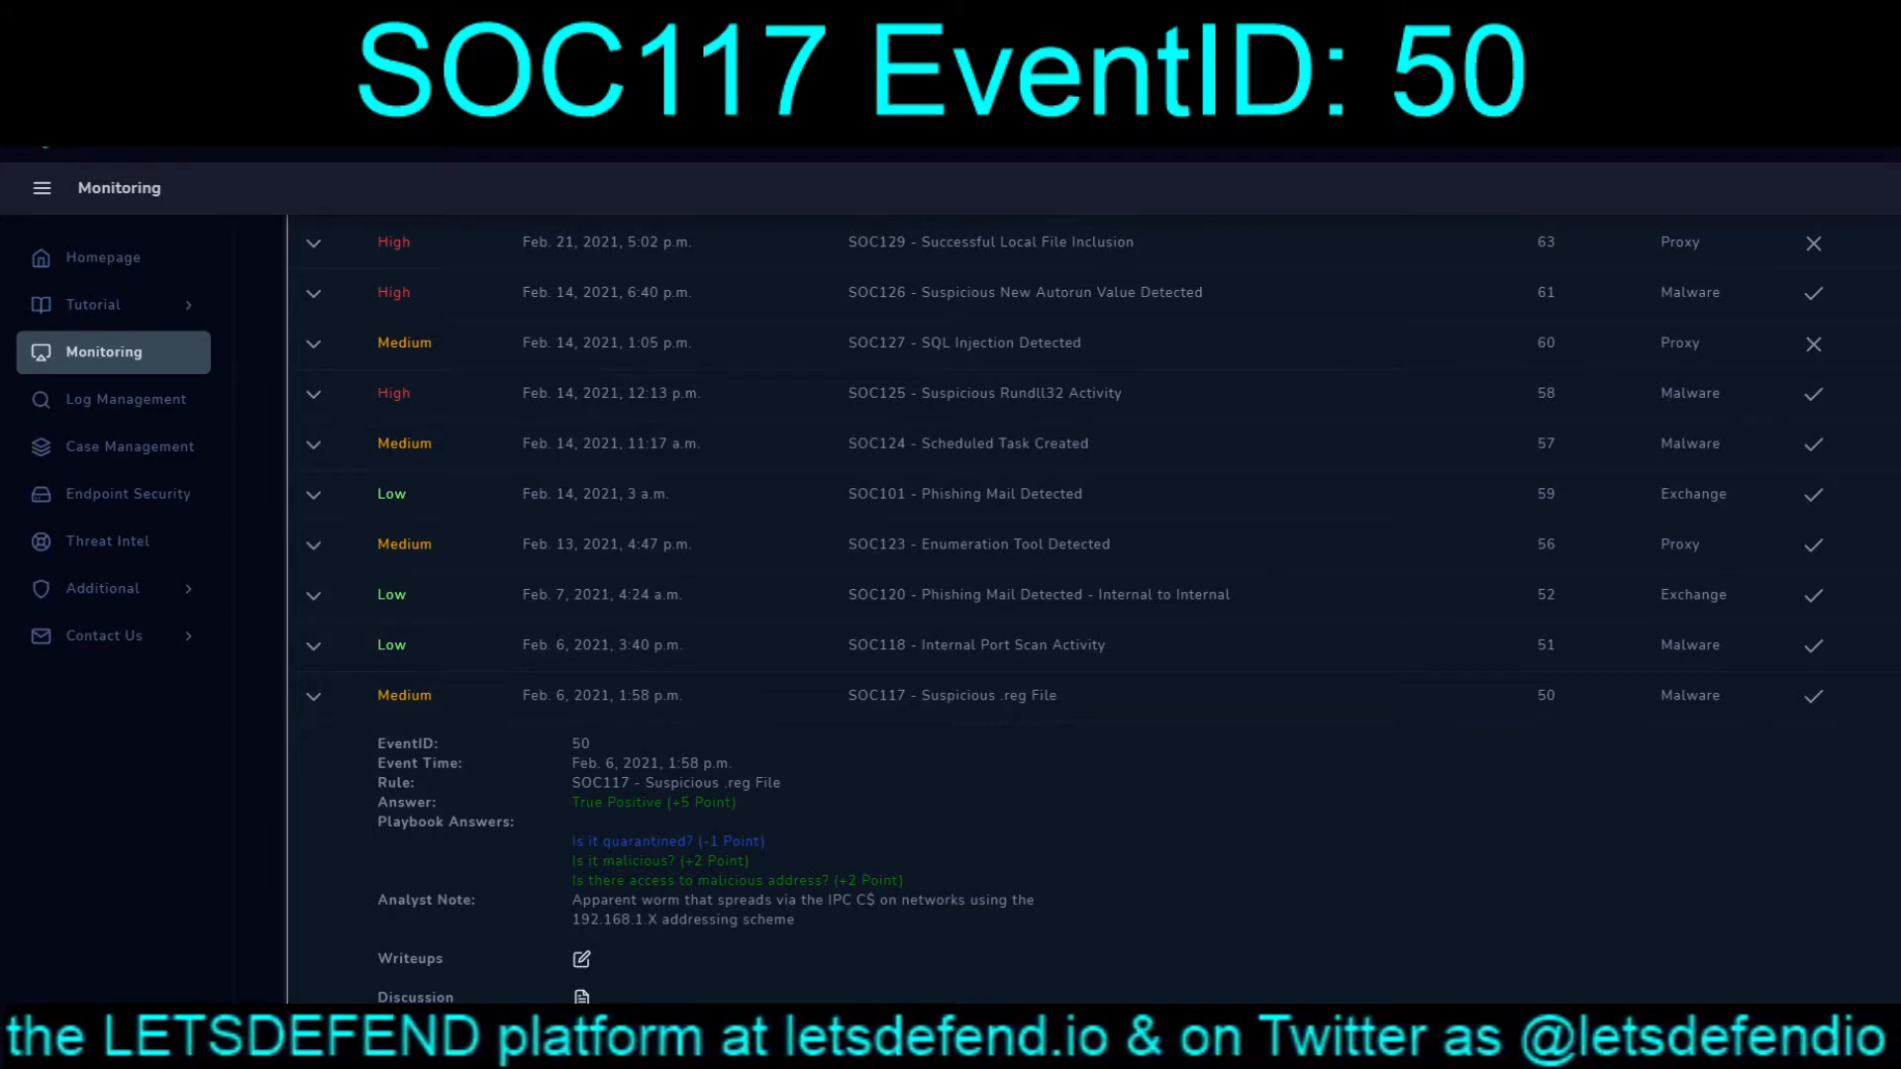
scroll(1100, 585, "down", 1)
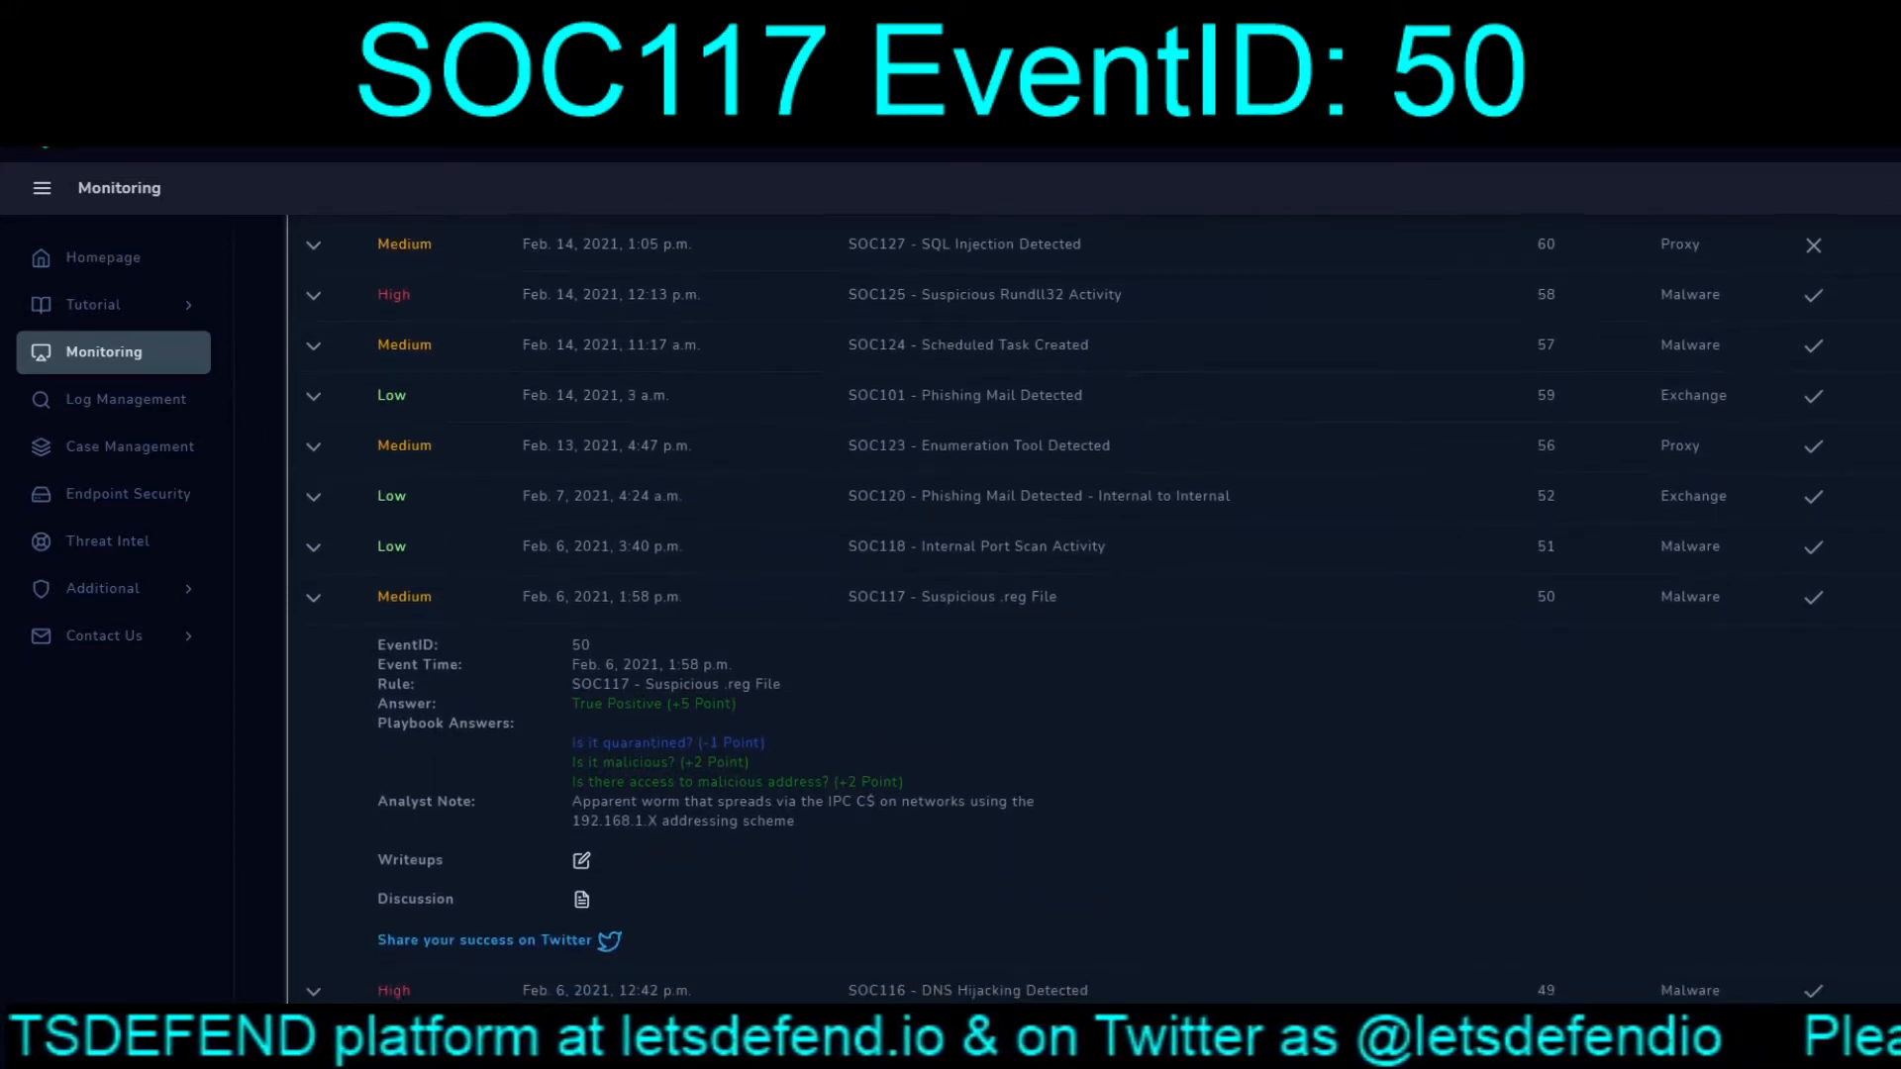